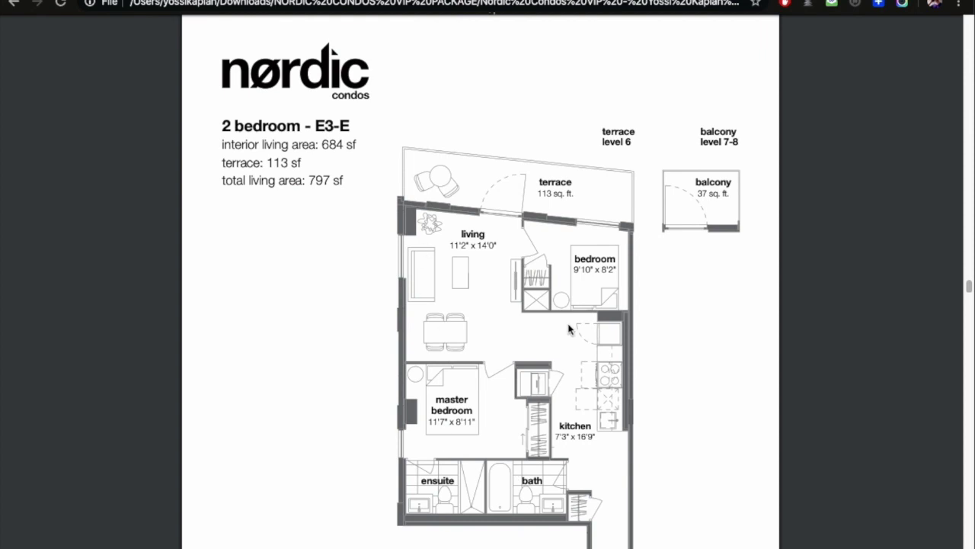
- Look through the two-bedroom and two-bedroom-plus-den floor plans following E3-E in the Nordic broker package
{"action": "scroll", "coordinate": [488, 377], "scroll_direction": "down", "scroll_amount": 10}
{"action": "scroll", "coordinate": [492, 377], "scroll_direction": "down", "scroll_amount": 5}
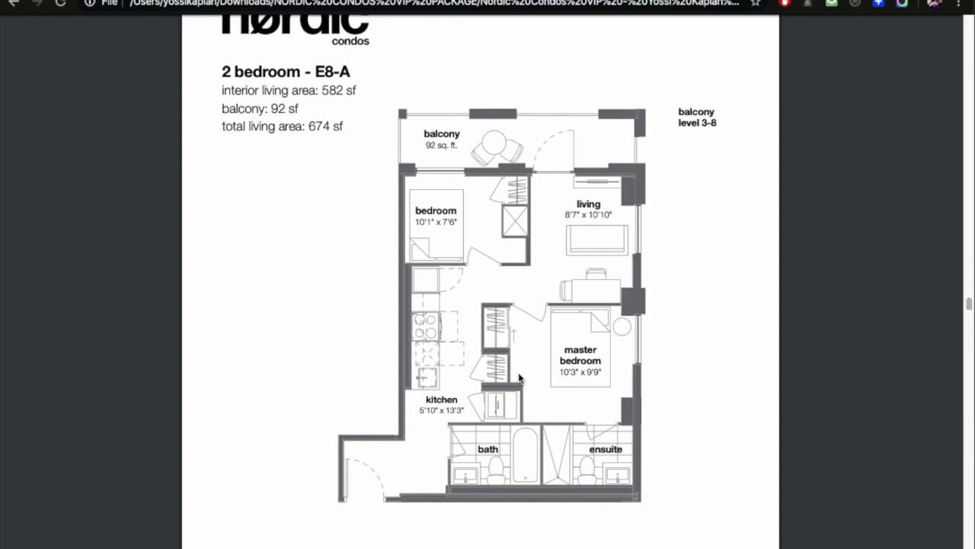
{"action": "scroll", "coordinate": [468, 345], "scroll_direction": "down", "scroll_amount": 18}
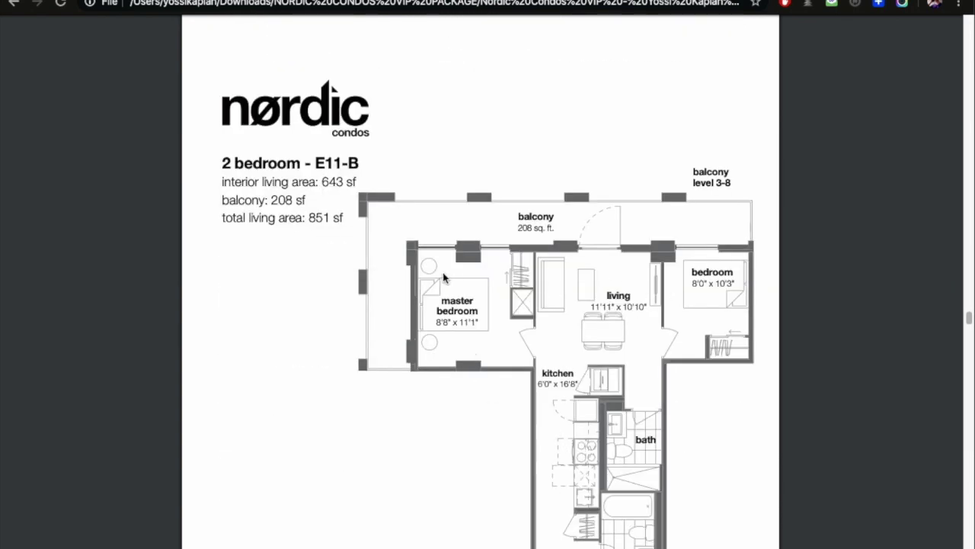
{"action": "scroll", "coordinate": [426, 343], "scroll_direction": "down", "scroll_amount": 15}
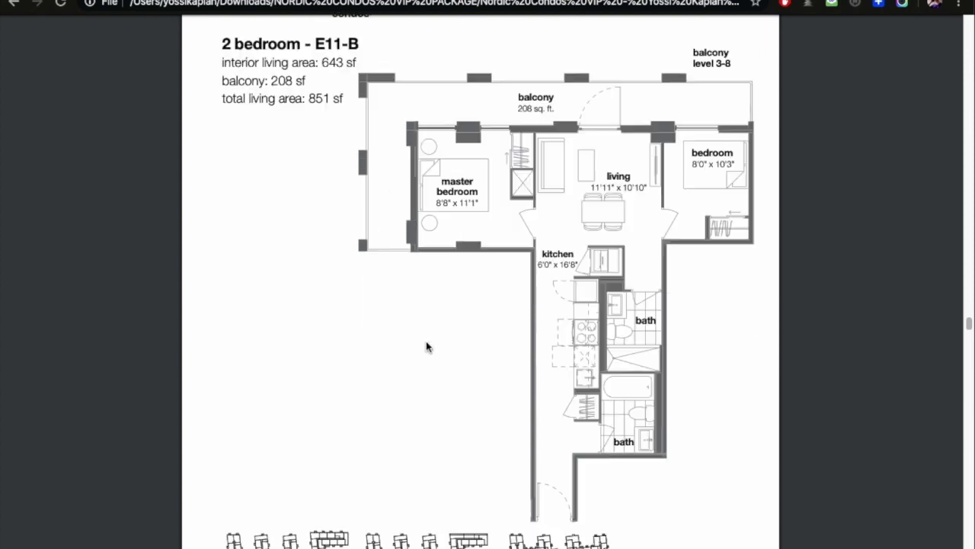
{"action": "scroll", "coordinate": [426, 345], "scroll_direction": "down", "scroll_amount": 3}
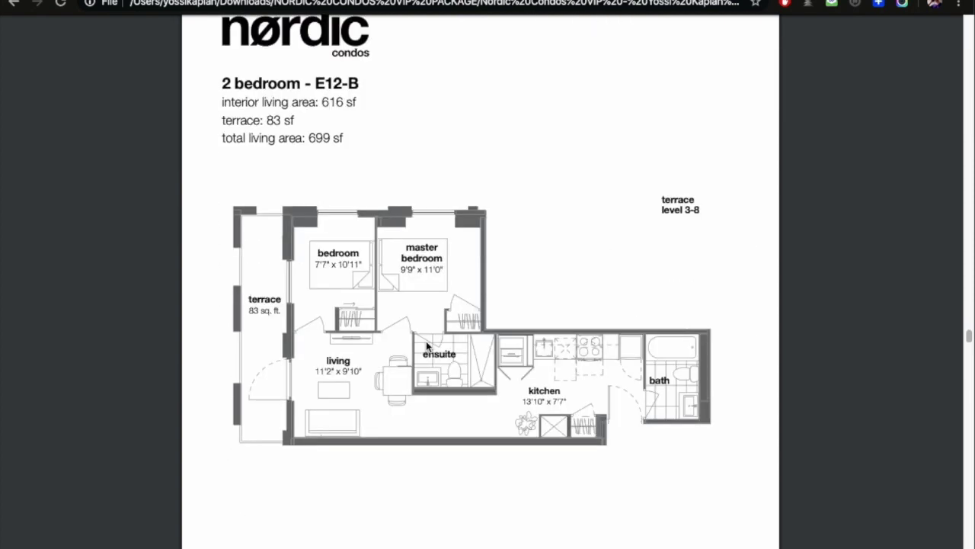
{"action": "scroll", "coordinate": [426, 340], "scroll_direction": "down", "scroll_amount": 20}
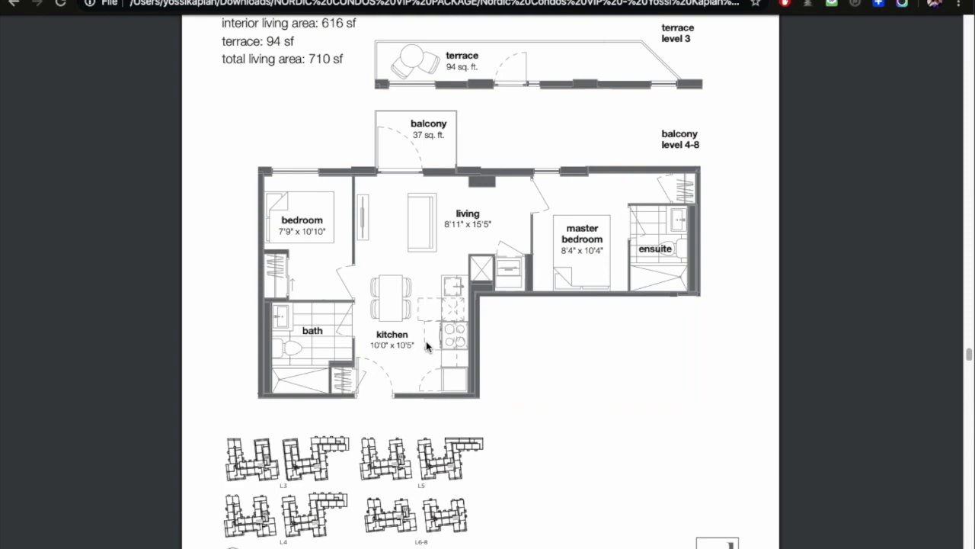
{"action": "scroll", "coordinate": [426, 340], "scroll_direction": "down", "scroll_amount": 15}
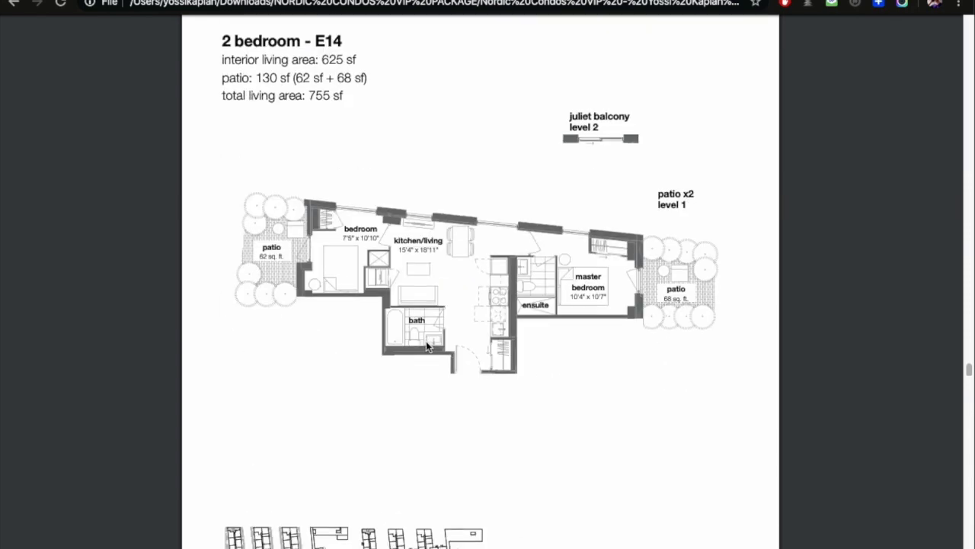
{"action": "scroll", "coordinate": [426, 343], "scroll_direction": "down", "scroll_amount": 20}
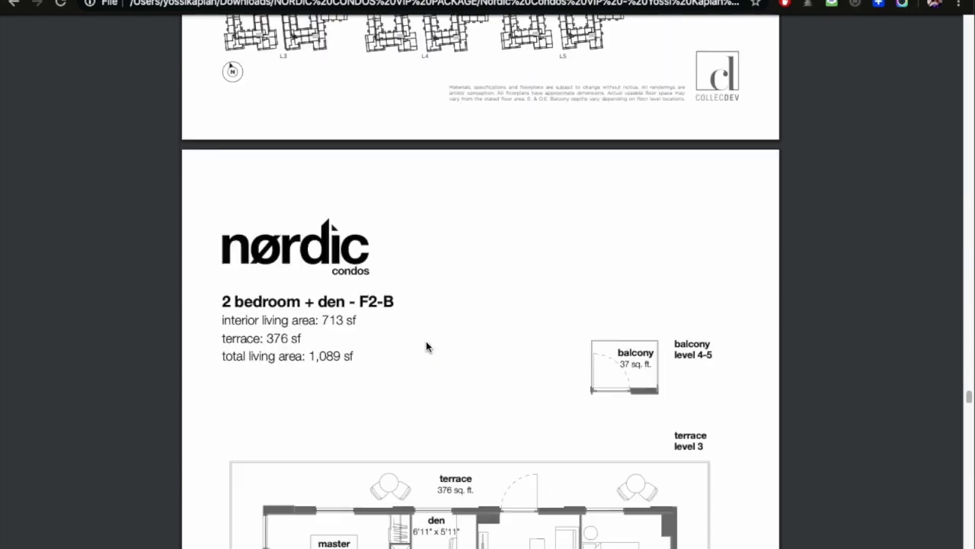
{"action": "scroll", "coordinate": [426, 341], "scroll_direction": "down", "scroll_amount": 20}
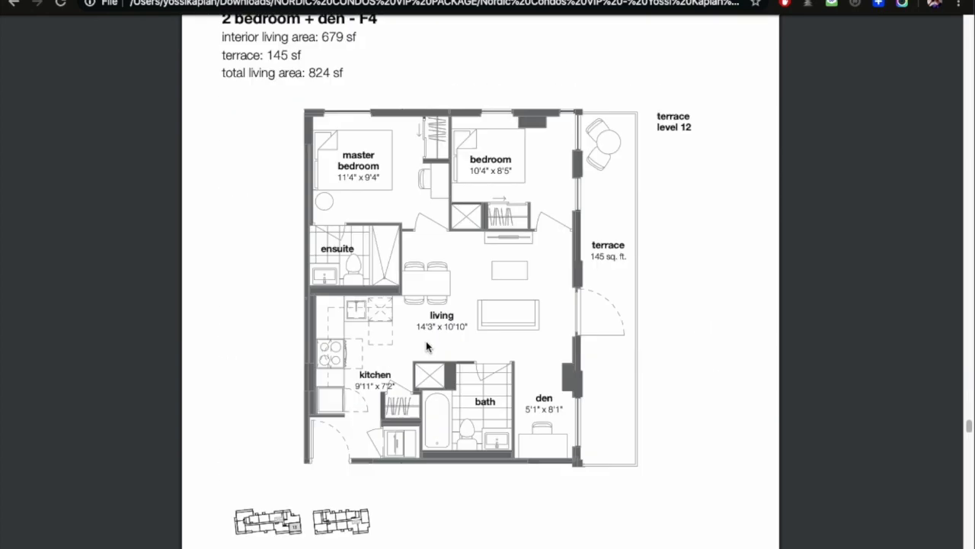
- Examine the three-bedroom floor plans G1-B, G2 and G4-A, including their living areas and terraces
{"action": "scroll", "coordinate": [526, 349], "scroll_direction": "down", "scroll_amount": 10}
{"action": "scroll", "coordinate": [525, 349], "scroll_direction": "up", "scroll_amount": 11}
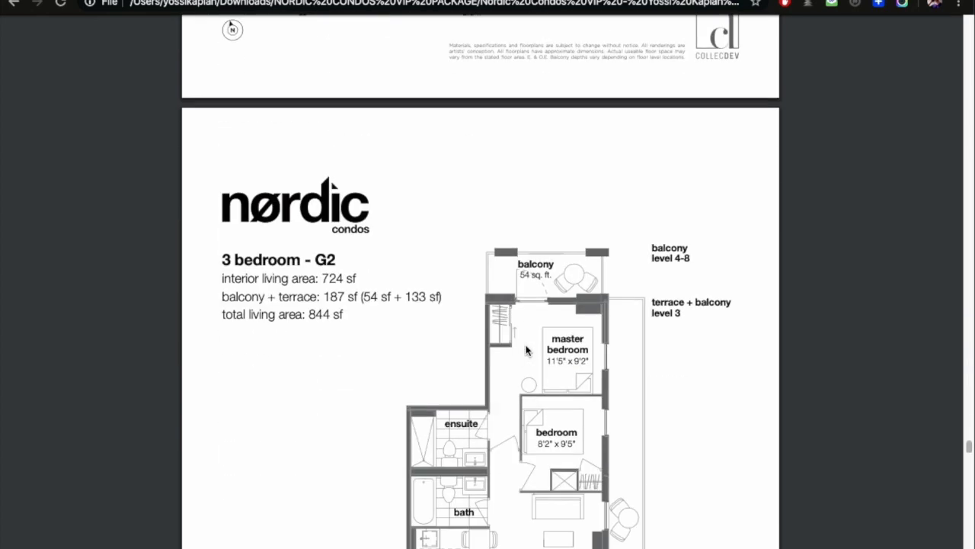
{"action": "scroll", "coordinate": [525, 349], "scroll_direction": "up", "scroll_amount": 1}
{"action": "scroll", "coordinate": [526, 349], "scroll_direction": "down", "scroll_amount": 20}
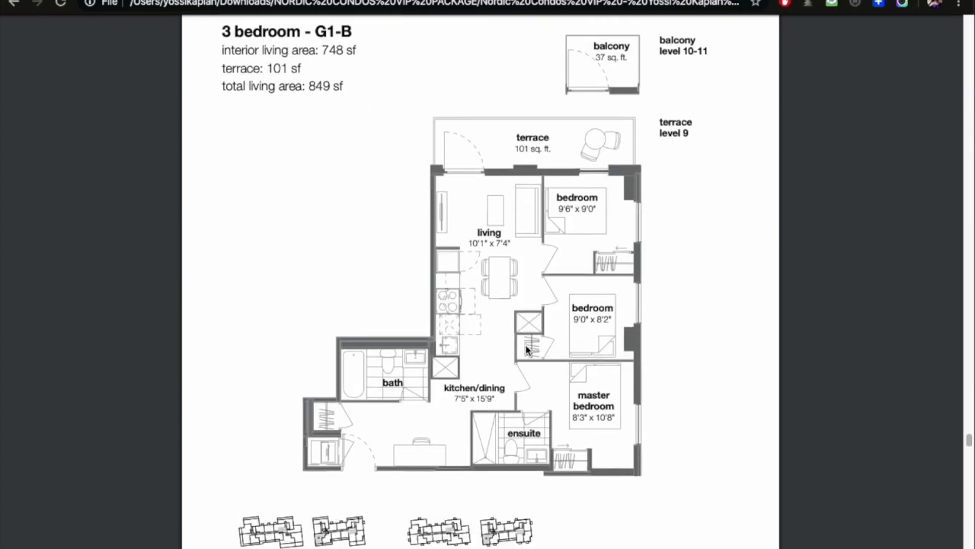
{"action": "scroll", "coordinate": [526, 349], "scroll_direction": "down", "scroll_amount": 8}
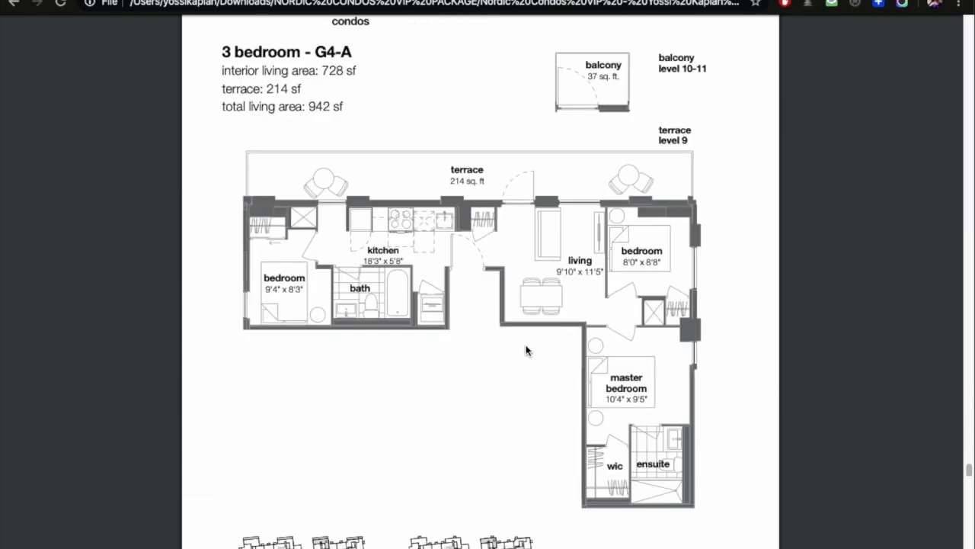
{"action": "scroll", "coordinate": [526, 349], "scroll_direction": "up", "scroll_amount": 3}
{"action": "scroll", "coordinate": [525, 349], "scroll_direction": "down", "scroll_amount": 8}
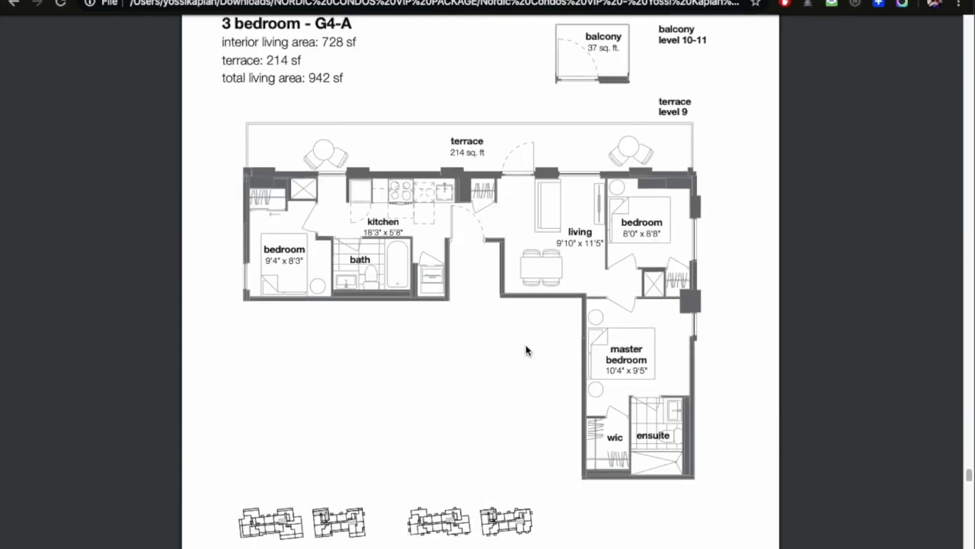
- Return to the 2 bedroom E1-D floor plan and highlight its interior living area figure
{"action": "scroll", "coordinate": [526, 351], "scroll_direction": "up", "scroll_amount": 15}
{"action": "scroll", "coordinate": [526, 350], "scroll_direction": "up", "scroll_amount": 20}
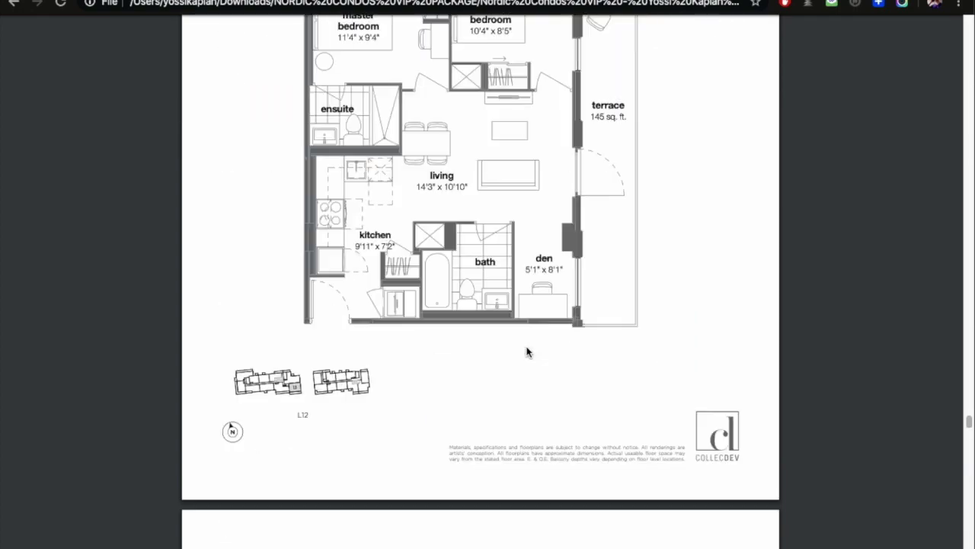
{"action": "scroll", "coordinate": [526, 351], "scroll_direction": "up", "scroll_amount": 10}
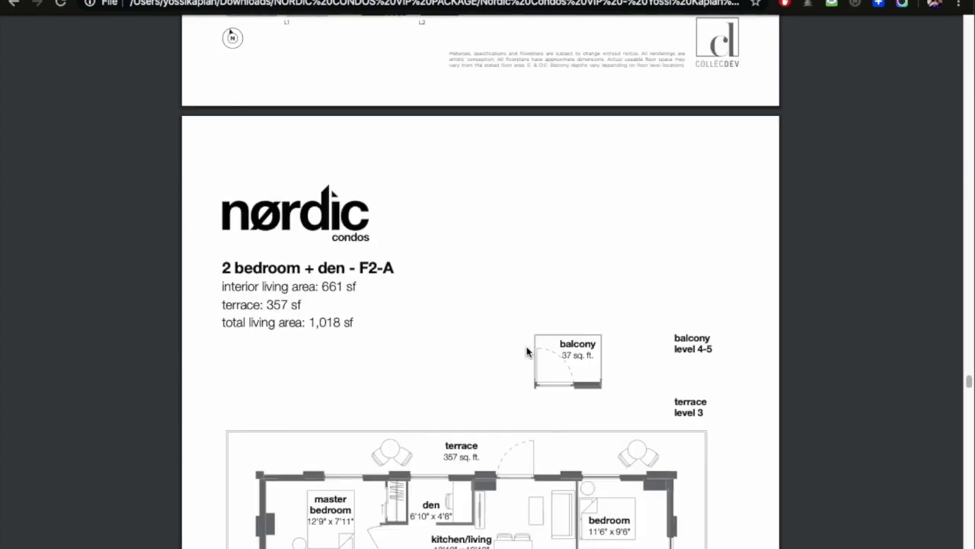
{"action": "scroll", "coordinate": [527, 351], "scroll_direction": "up", "scroll_amount": 20}
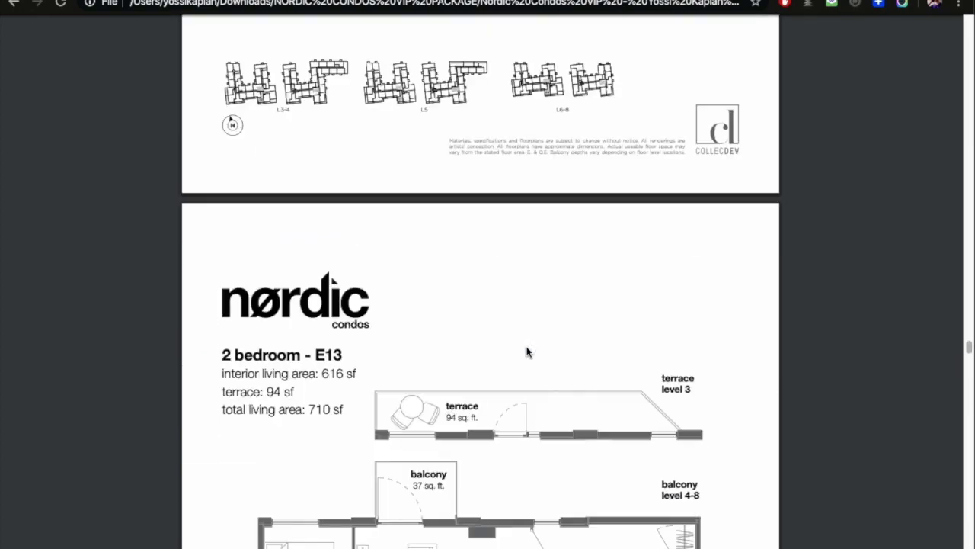
{"action": "scroll", "coordinate": [527, 351], "scroll_direction": "up", "scroll_amount": 20}
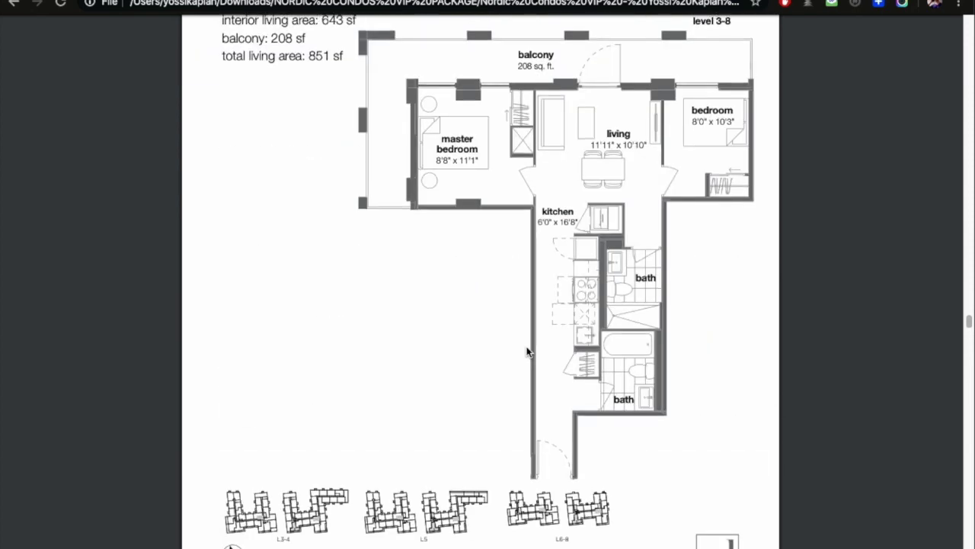
{"action": "scroll", "coordinate": [527, 351], "scroll_direction": "up", "scroll_amount": 20}
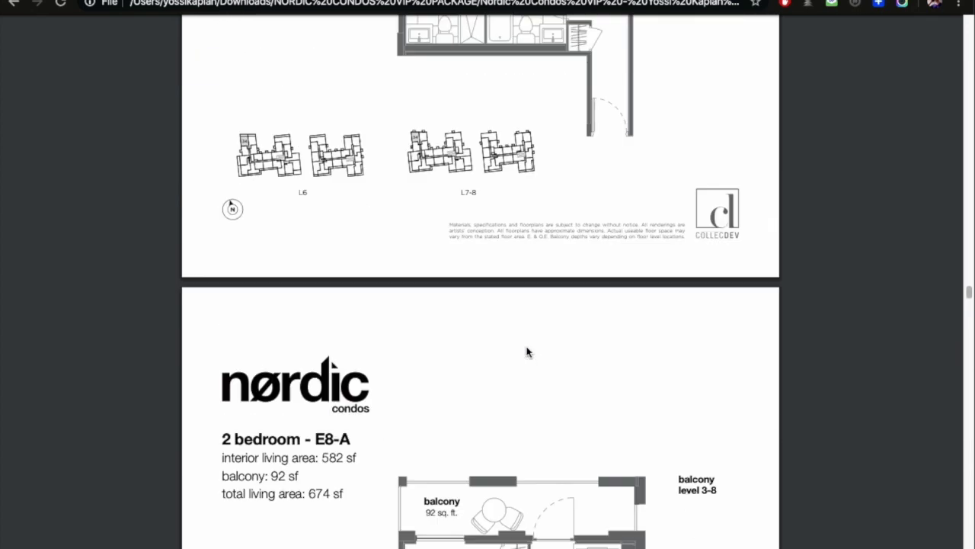
{"action": "scroll", "coordinate": [528, 351], "scroll_direction": "up", "scroll_amount": 20}
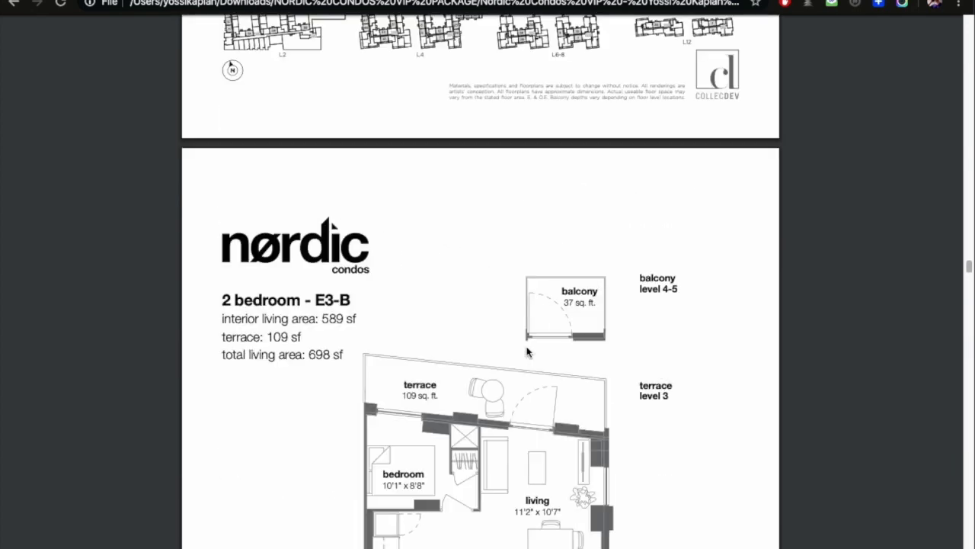
{"action": "scroll", "coordinate": [527, 351], "scroll_direction": "up", "scroll_amount": 5}
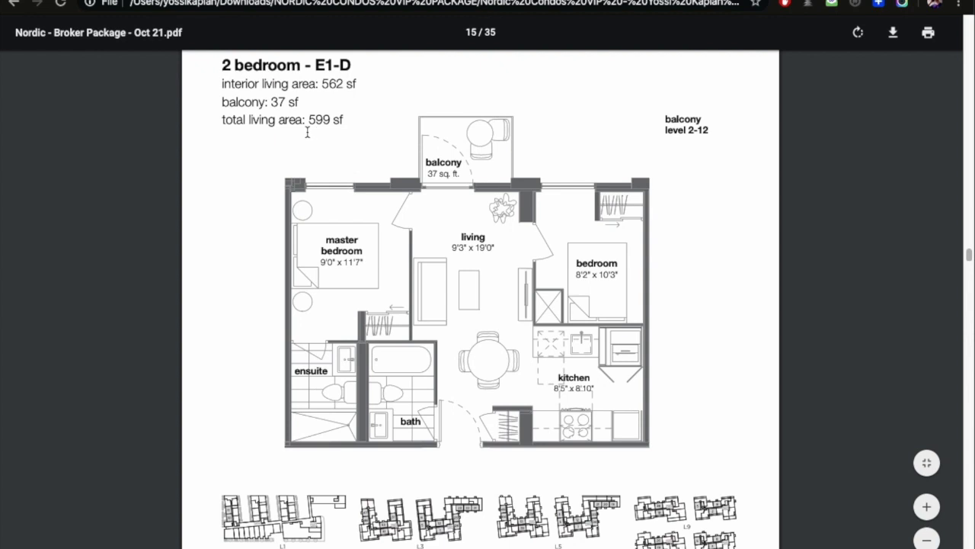
{"action": "double_click", "coordinate": [312, 121]}
{"action": "left_click_drag", "start_coordinate": [322, 83], "coordinate": [356, 85]}
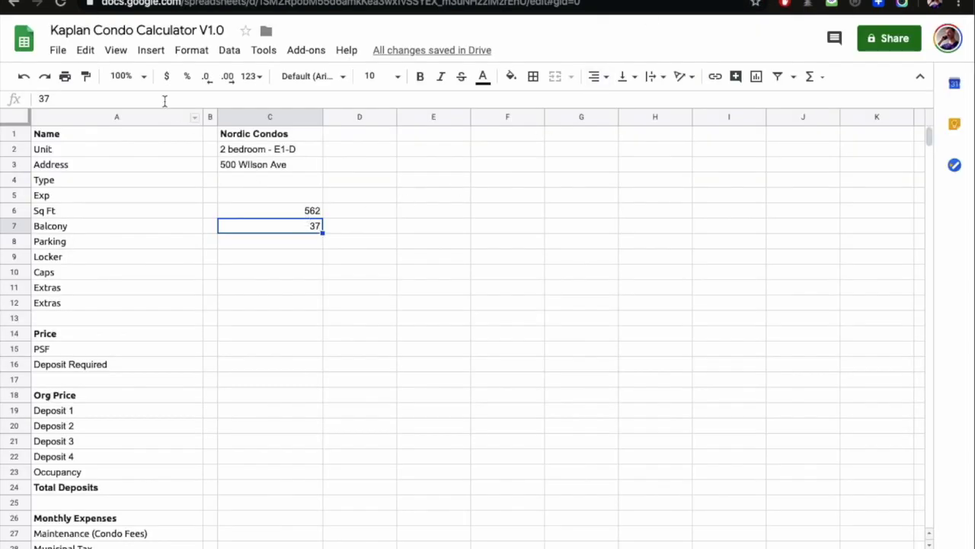
{"action": "left_click", "coordinate": [127, 32]}
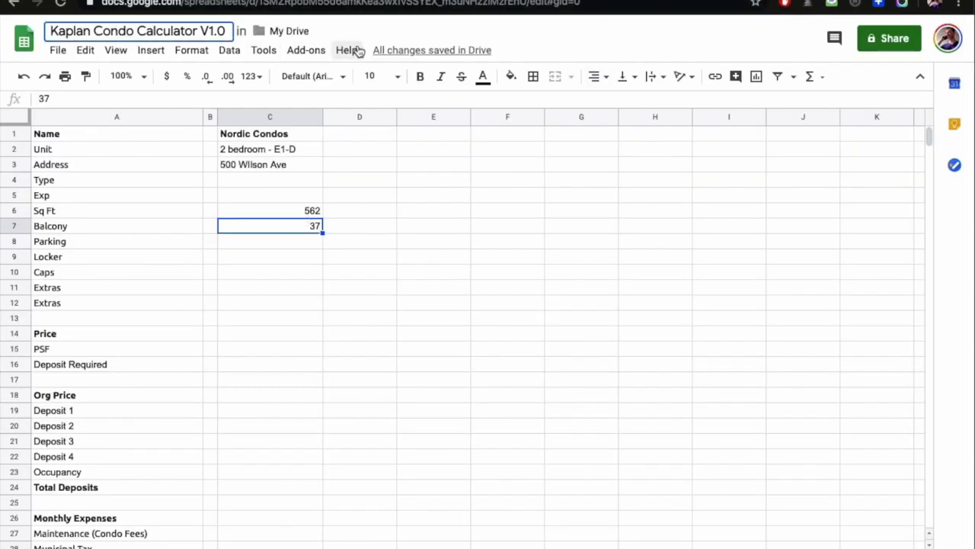
{"action": "left_click", "coordinate": [383, 35]}
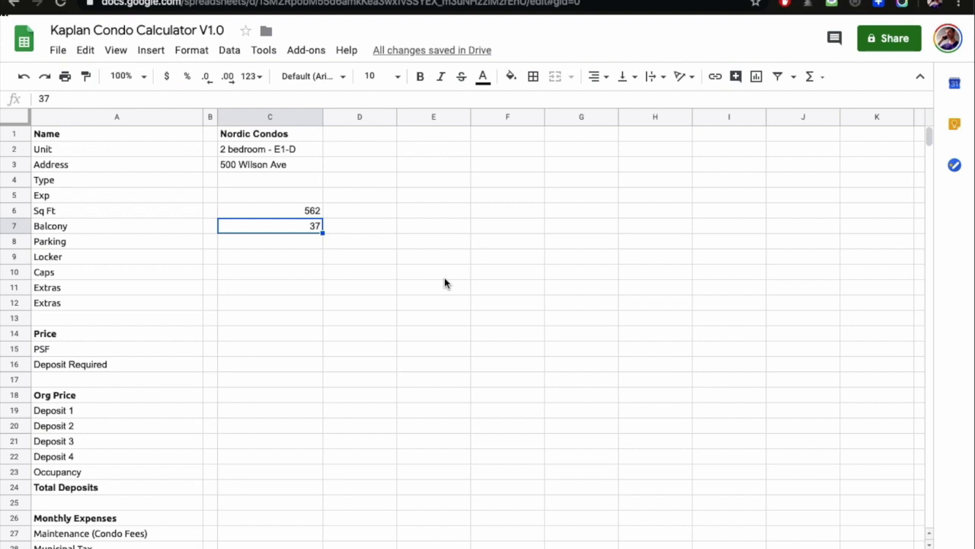
{"action": "left_click", "coordinate": [101, 137]}
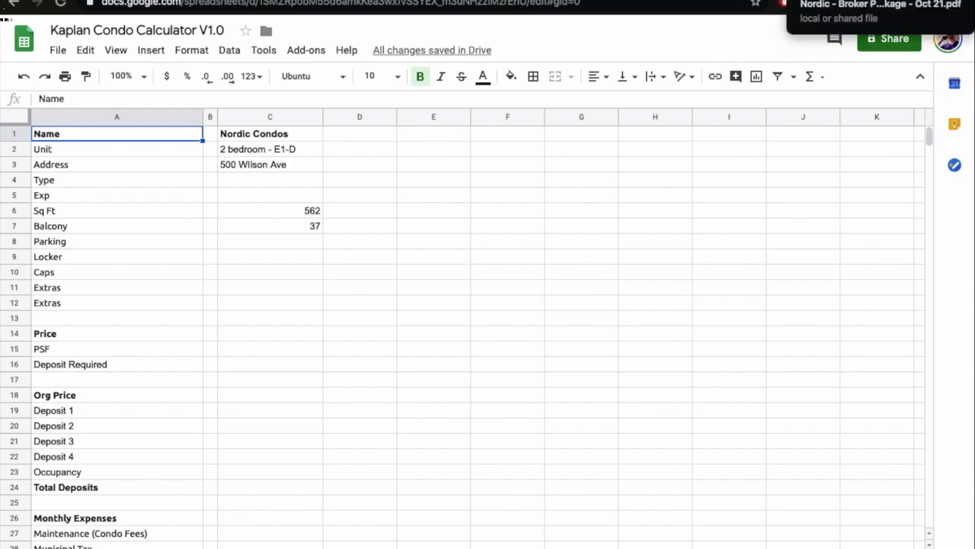
{"action": "left_click", "coordinate": [786, 3]}
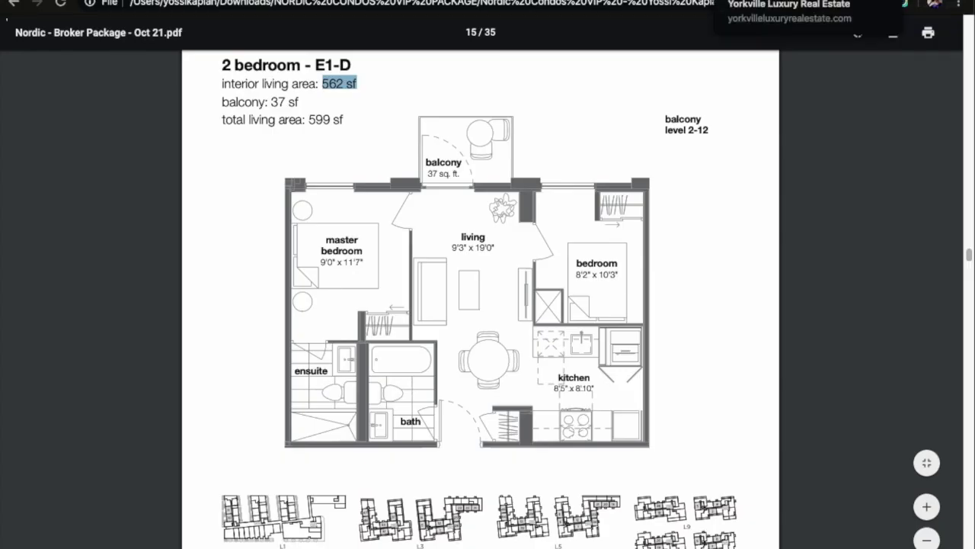
{"action": "left_click", "coordinate": [793, 2]}
{"action": "key", "text": "ctrl+Tab"}
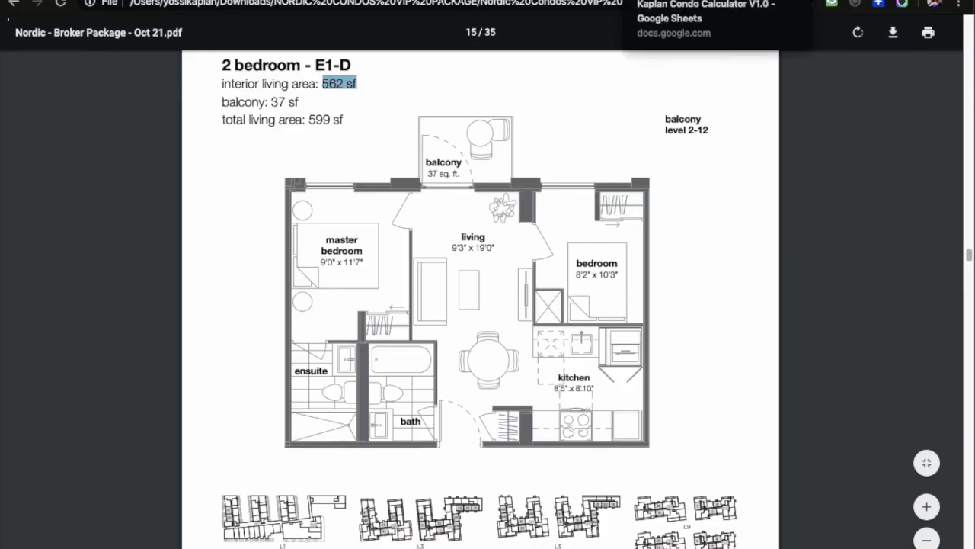
{"action": "left_click", "coordinate": [827, 3]}
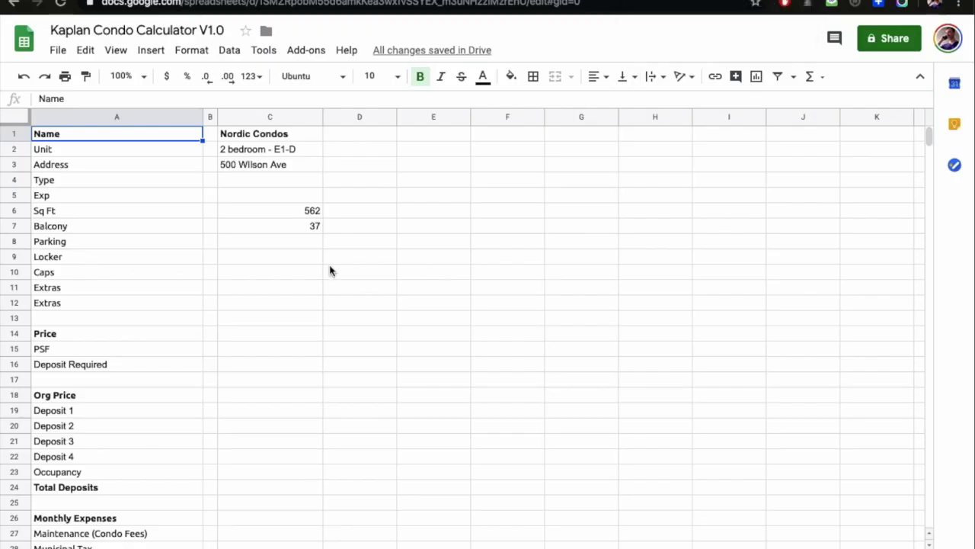
- Enter 0 for both Parking and Locker in the Nordic Condos column
{"action": "left_click", "coordinate": [288, 241]}
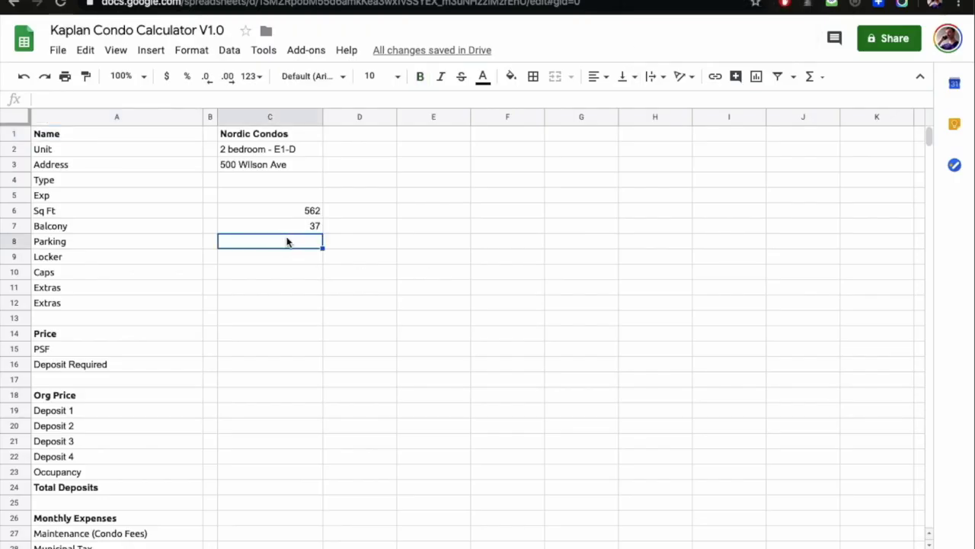
{"action": "type", "text": "0"}
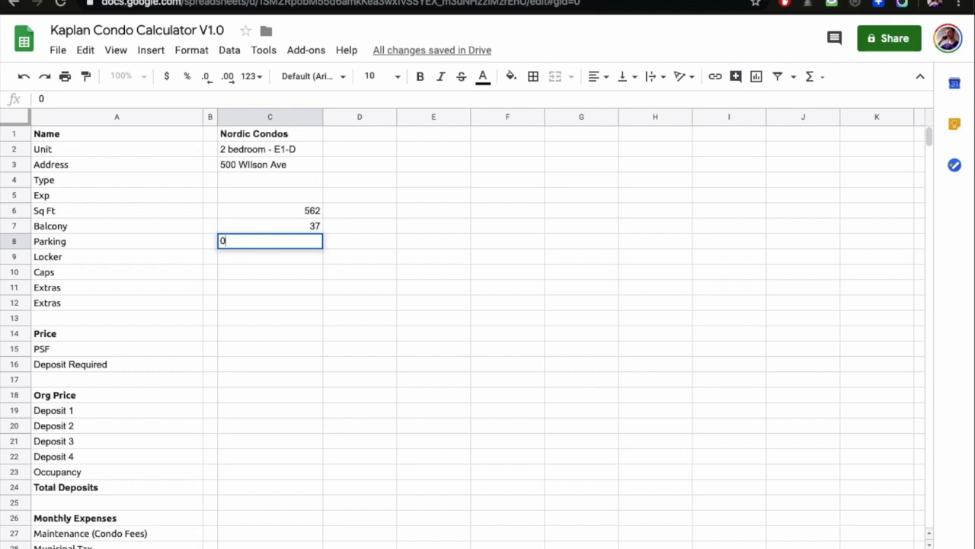
{"action": "key", "text": "Return"}
{"action": "type", "text": "0"}
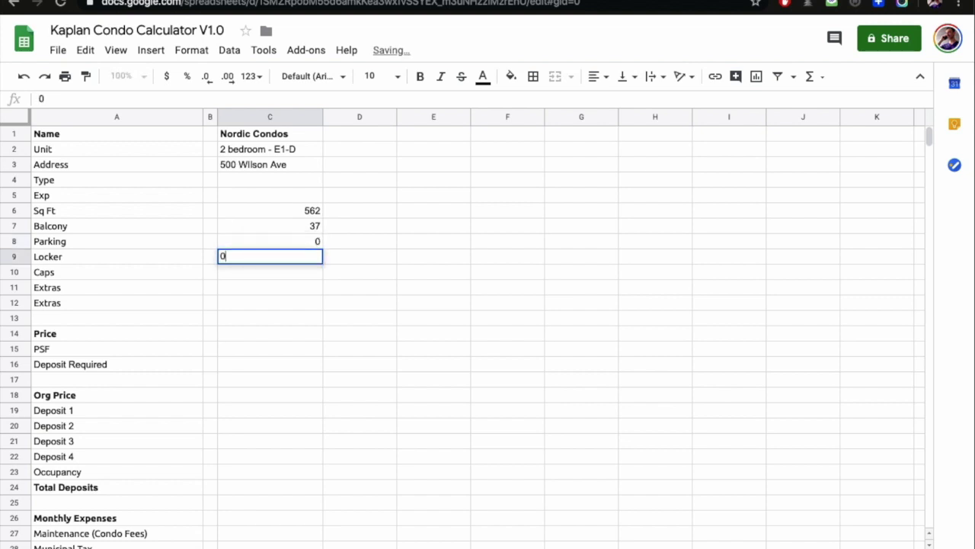
{"action": "key", "text": "Return"}
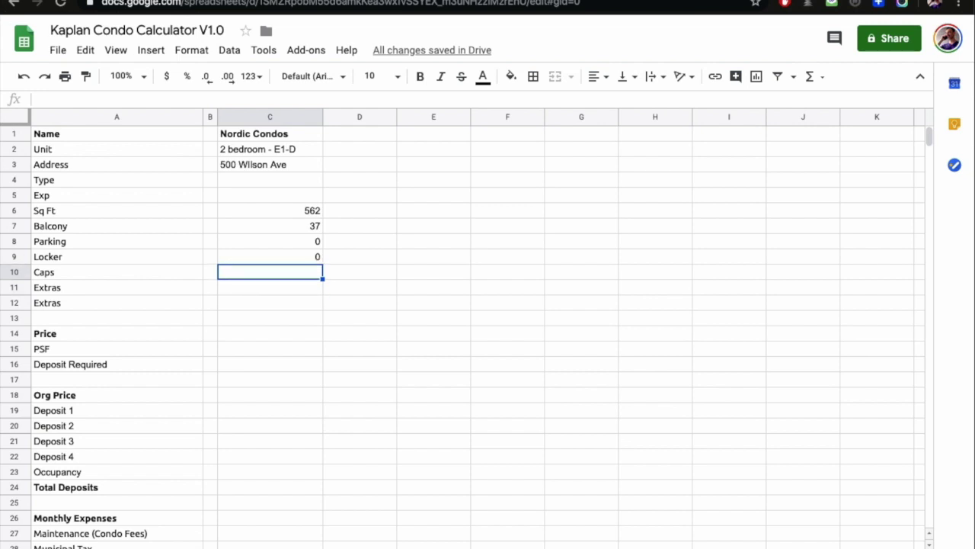
- Enter 15000 for Caps and 0 for both Extras rows in the Nordic Condos column
{"action": "type", "text": "15000"}
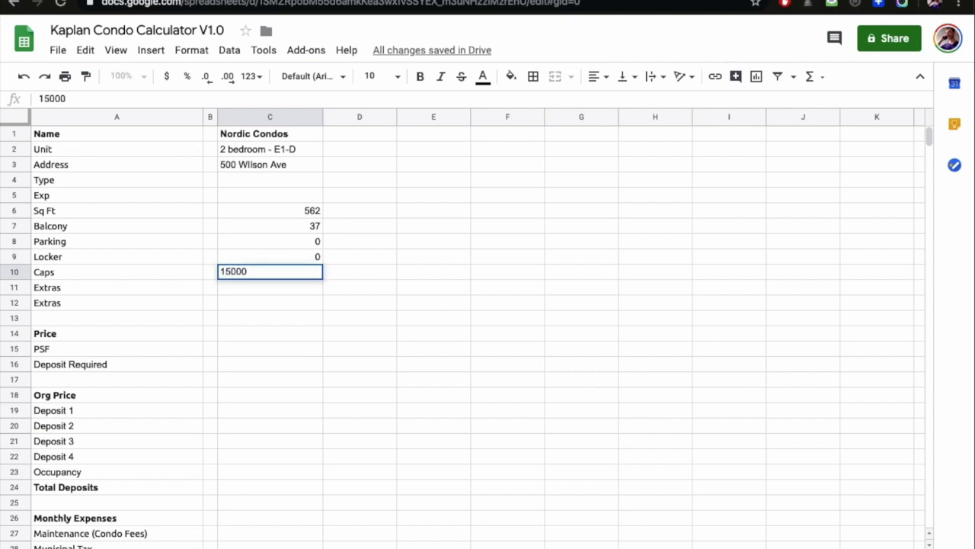
{"action": "key", "text": "Return"}
{"action": "type", "text": "0"}
{"action": "key", "text": "Return"}
{"action": "type", "text": "0"}
{"action": "key", "text": "Return"}
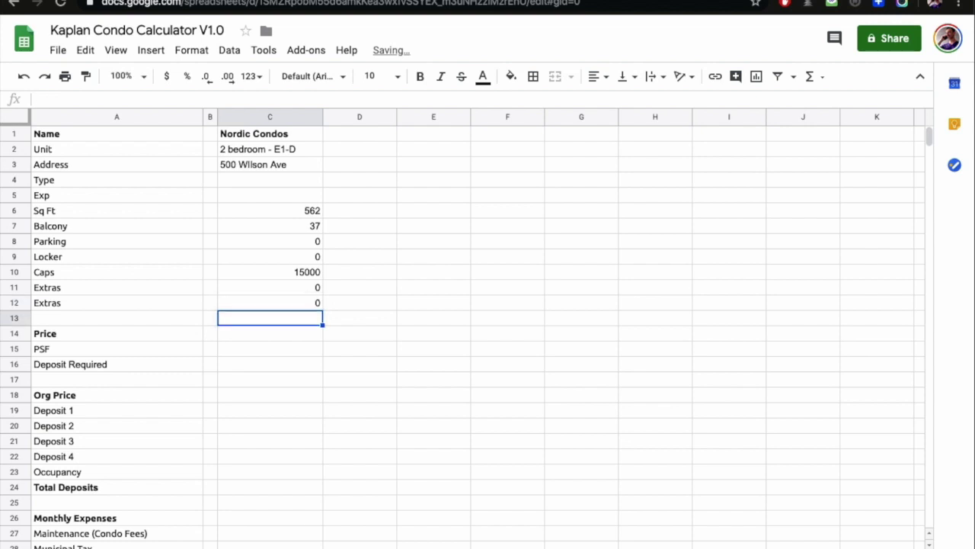
- Select the Price cell in the Nordic Condos column and switch to the Nordic Broker Package PDF
{"action": "key", "text": "Down"}
{"action": "key", "text": "Down"}
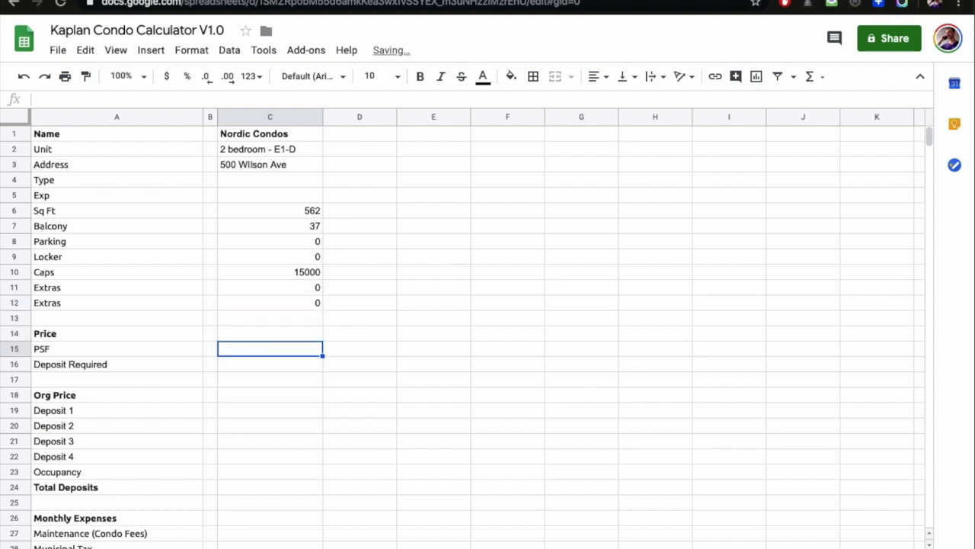
{"action": "key", "text": "Up"}
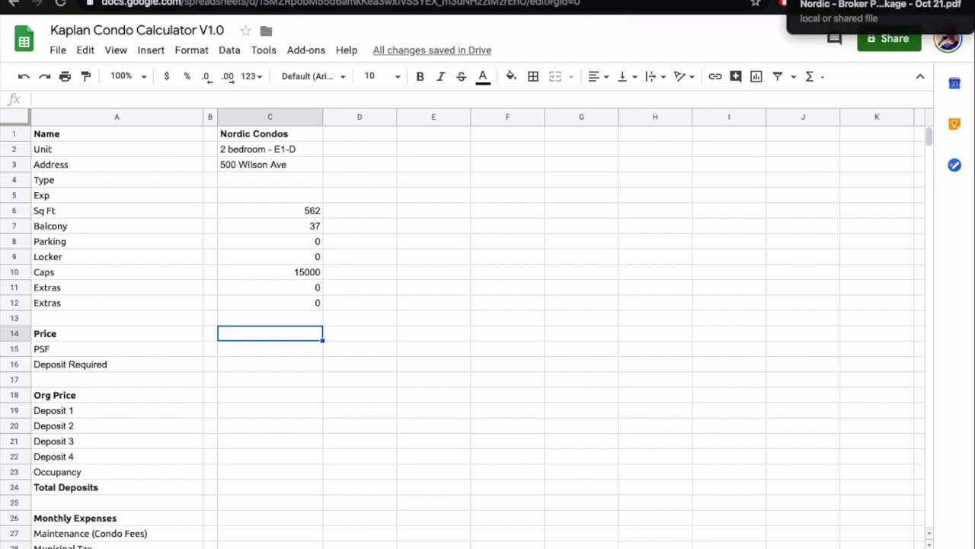
{"action": "left_click", "coordinate": [823, 2]}
{"action": "left_click", "coordinate": [666, 308]}
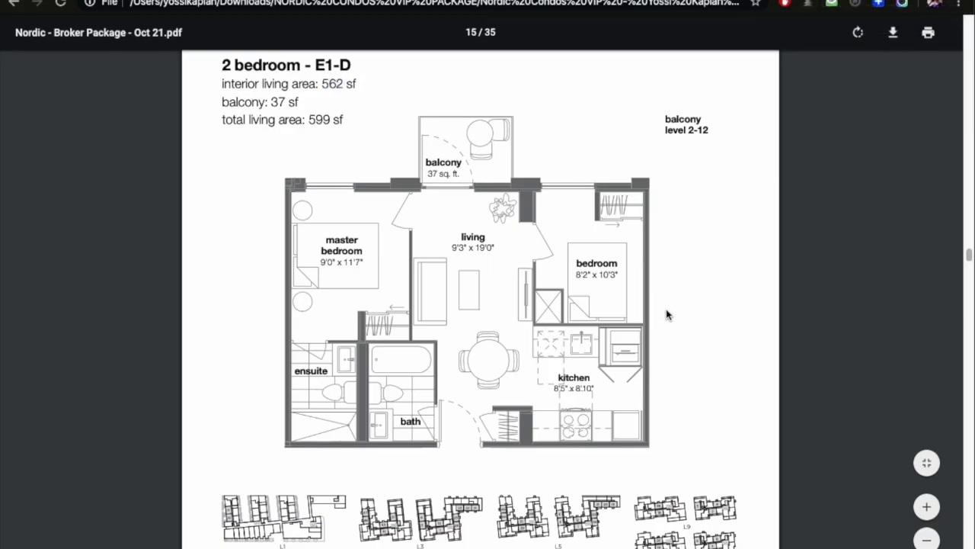
- Find the suite type price table in the broker package and highlight the 2 Bedroom row through its starting price
{"action": "scroll", "coordinate": [665, 308], "scroll_direction": "down", "scroll_amount": 2}
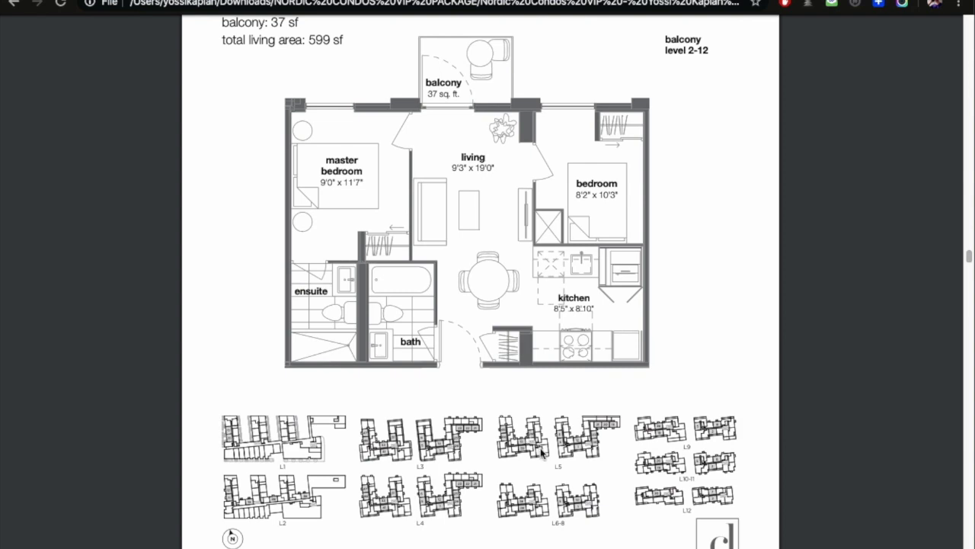
{"action": "scroll", "coordinate": [541, 453], "scroll_direction": "down", "scroll_amount": 2}
{"action": "scroll", "coordinate": [543, 454], "scroll_direction": "up", "scroll_amount": 1}
{"action": "scroll", "coordinate": [541, 452], "scroll_direction": "up", "scroll_amount": 1}
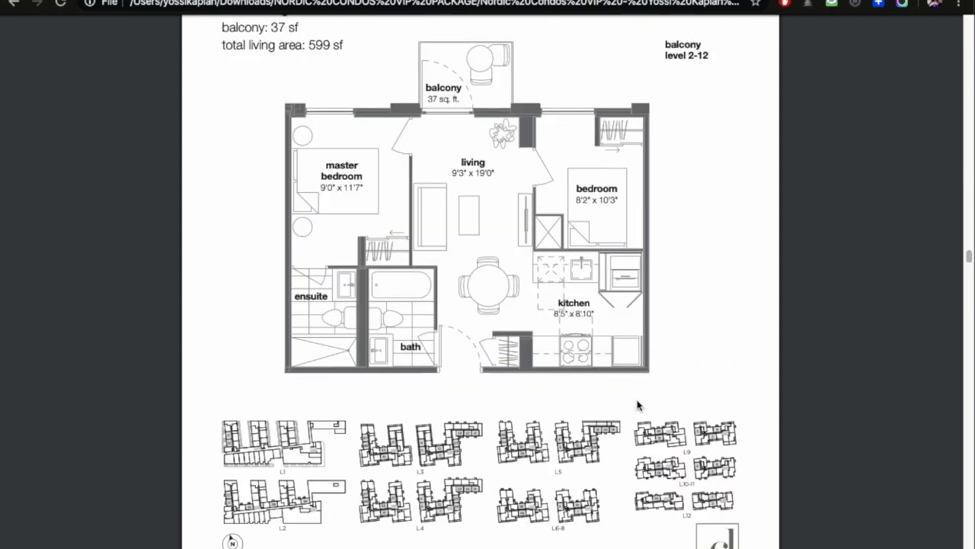
{"action": "scroll", "coordinate": [638, 403], "scroll_direction": "down", "scroll_amount": 6}
{"action": "scroll", "coordinate": [638, 406], "scroll_direction": "down", "scroll_amount": 20}
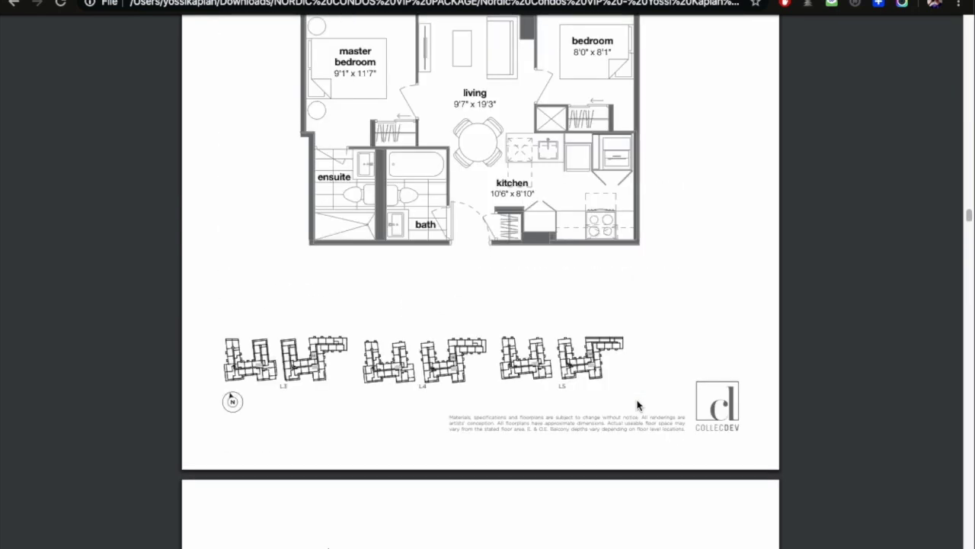
{"action": "scroll", "coordinate": [638, 405], "scroll_direction": "down", "scroll_amount": 20}
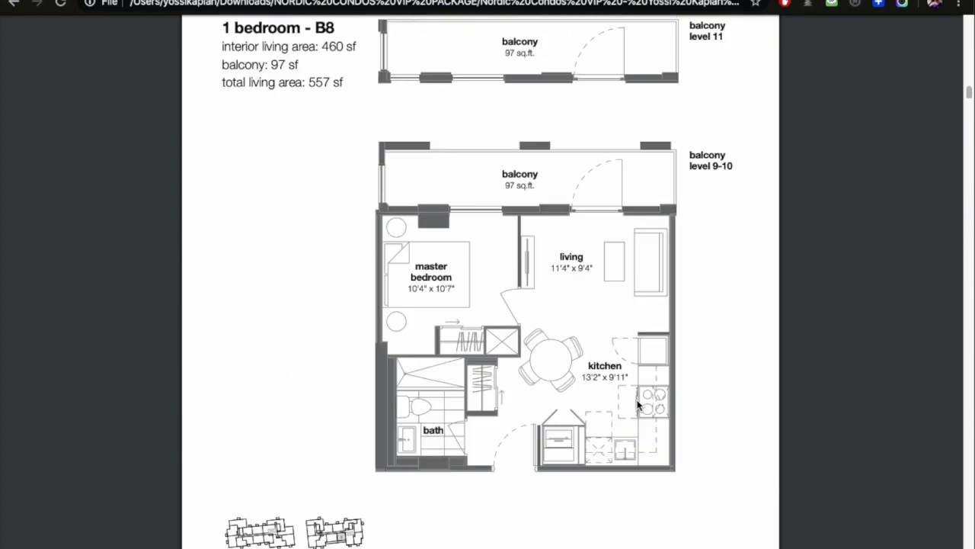
{"action": "scroll", "coordinate": [638, 406], "scroll_direction": "down", "scroll_amount": 15}
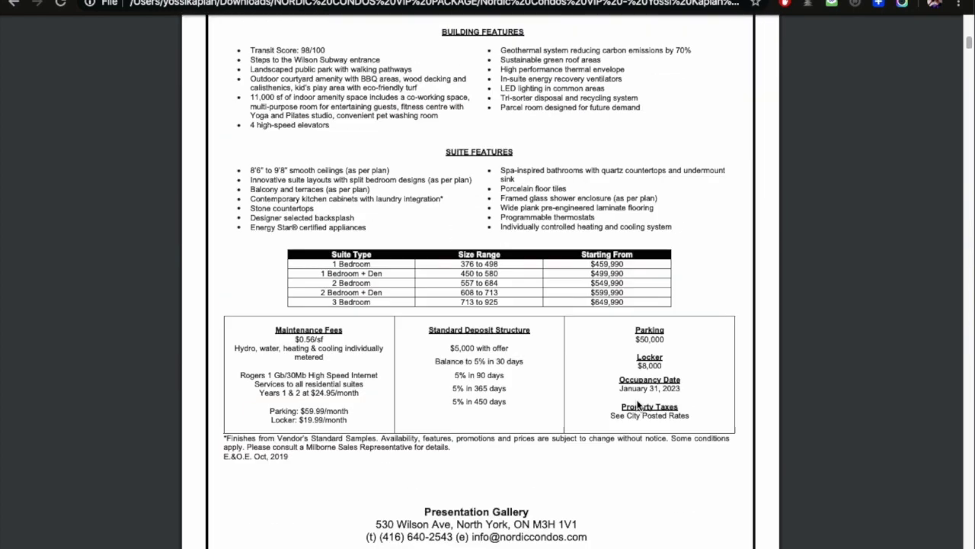
{"action": "left_click_drag", "start_coordinate": [330, 283], "coordinate": [629, 283]}
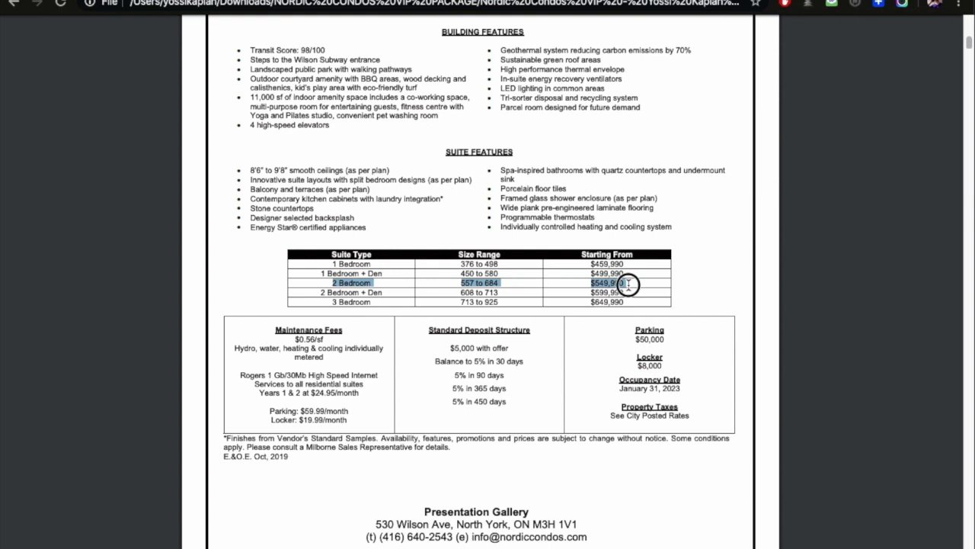
{"action": "left_click_drag", "start_coordinate": [629, 283], "coordinate": [630, 289]}
{"action": "left_click", "coordinate": [630, 287]}
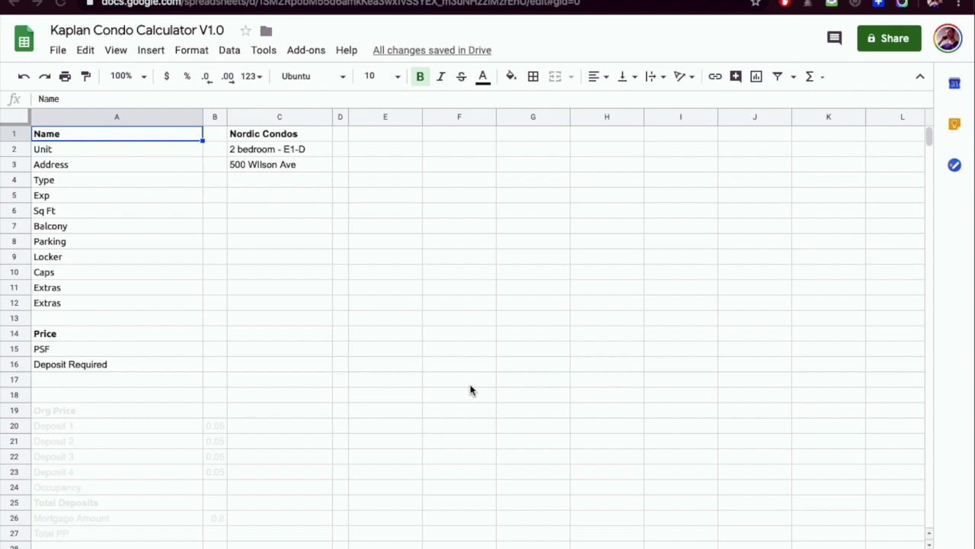
- Lower the display brightness and select the Unit cell in the spreadsheet's Nordic Condos column
{"action": "key", "text": "XF86MonBrightnessDown"}
{"action": "left_click", "coordinate": [293, 136]}
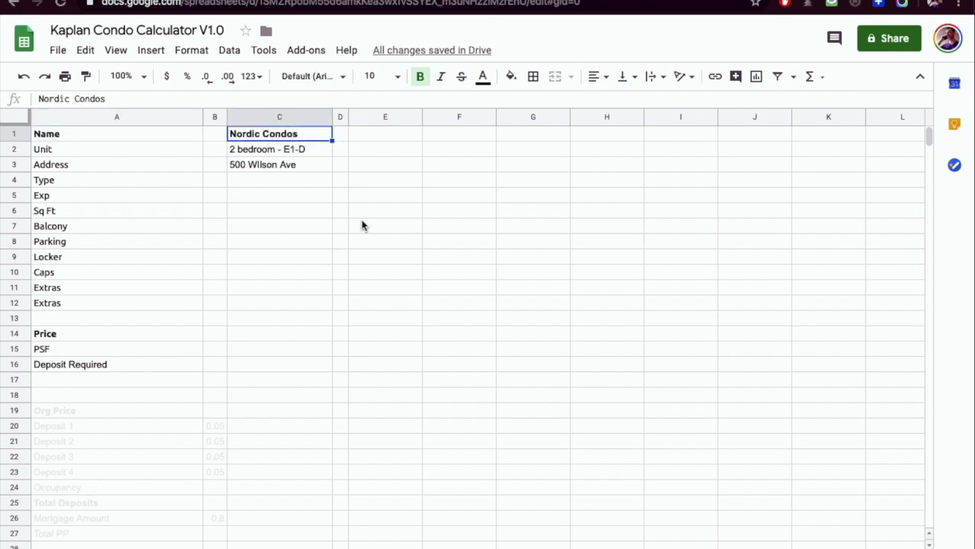
{"action": "key", "text": "F1"}
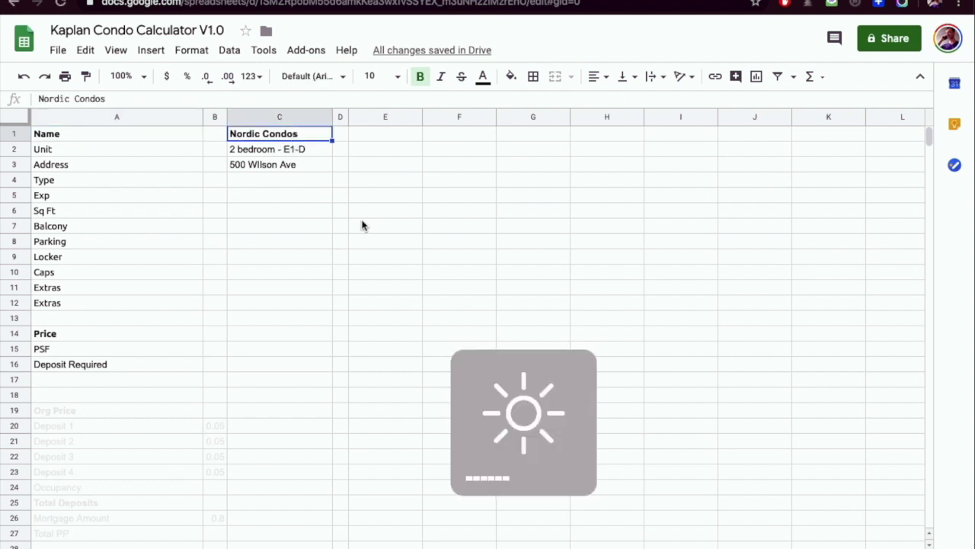
{"action": "key", "text": "Down"}
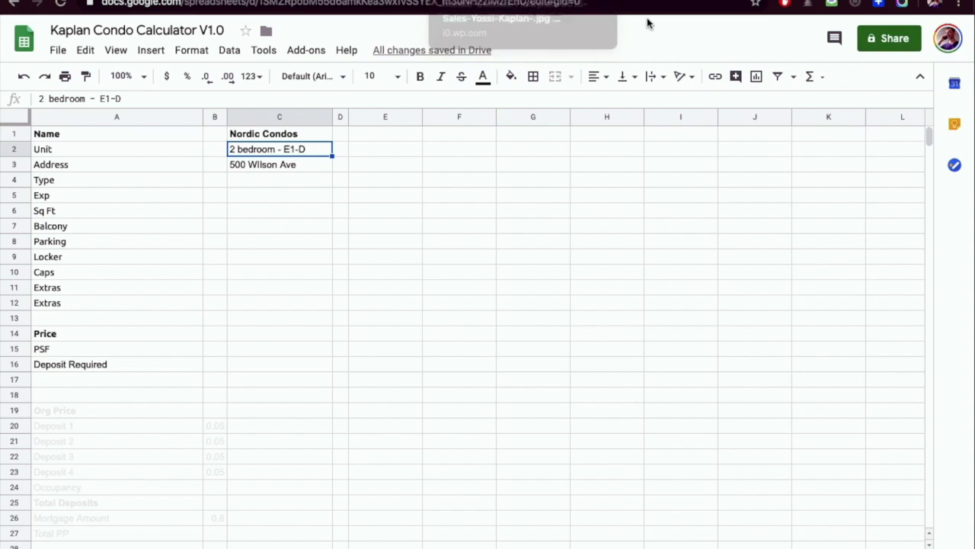
- Switch to the Nordic Broker Package PDF and look through its floor plan pages for the 2 bedroom E1-D unit
{"action": "left_click", "coordinate": [807, 2]}
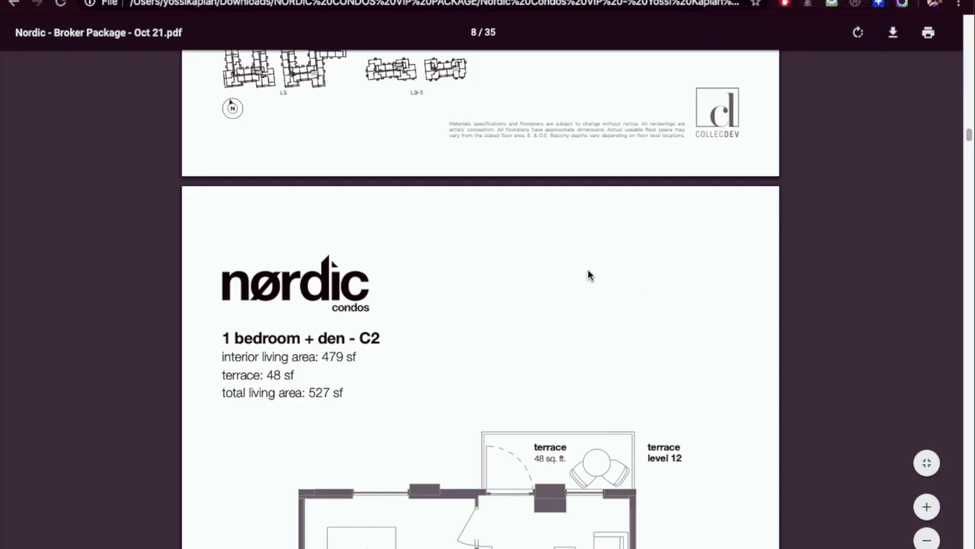
{"action": "scroll", "coordinate": [602, 330], "scroll_direction": "down", "scroll_amount": 8}
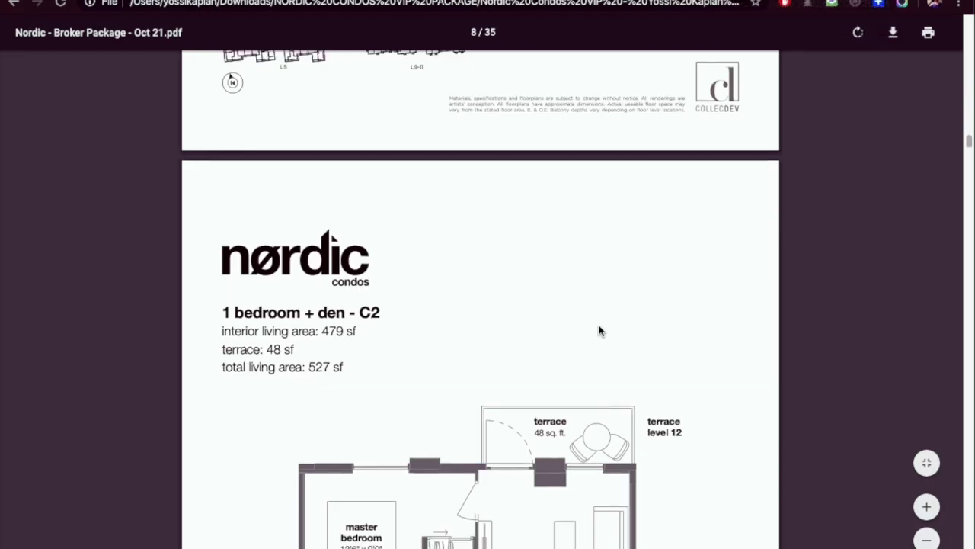
{"action": "scroll", "coordinate": [599, 329], "scroll_direction": "down", "scroll_amount": 5}
{"action": "scroll", "coordinate": [599, 330], "scroll_direction": "down", "scroll_amount": 3}
{"action": "scroll", "coordinate": [600, 329], "scroll_direction": "up", "scroll_amount": 7}
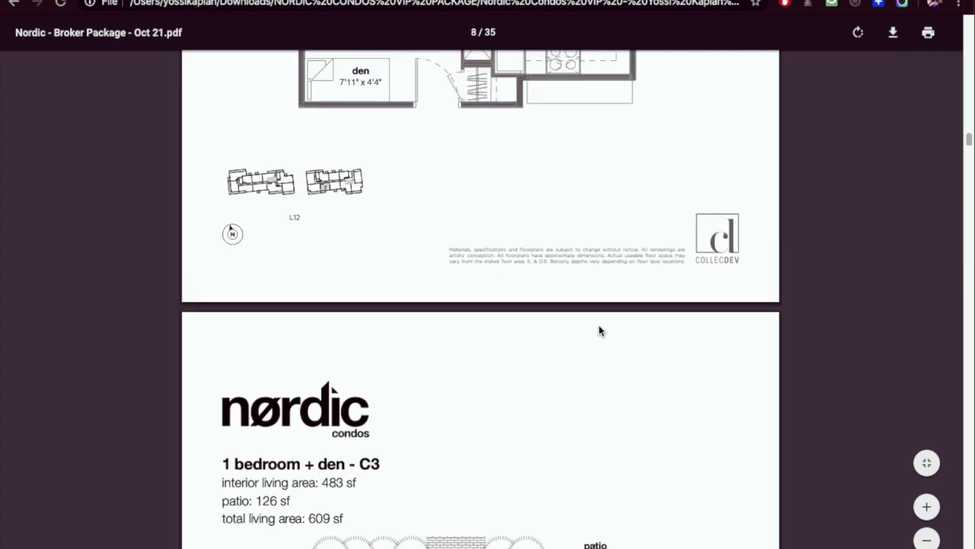
{"action": "scroll", "coordinate": [599, 330], "scroll_direction": "down", "scroll_amount": 10}
{"action": "scroll", "coordinate": [600, 330], "scroll_direction": "down", "scroll_amount": 20}
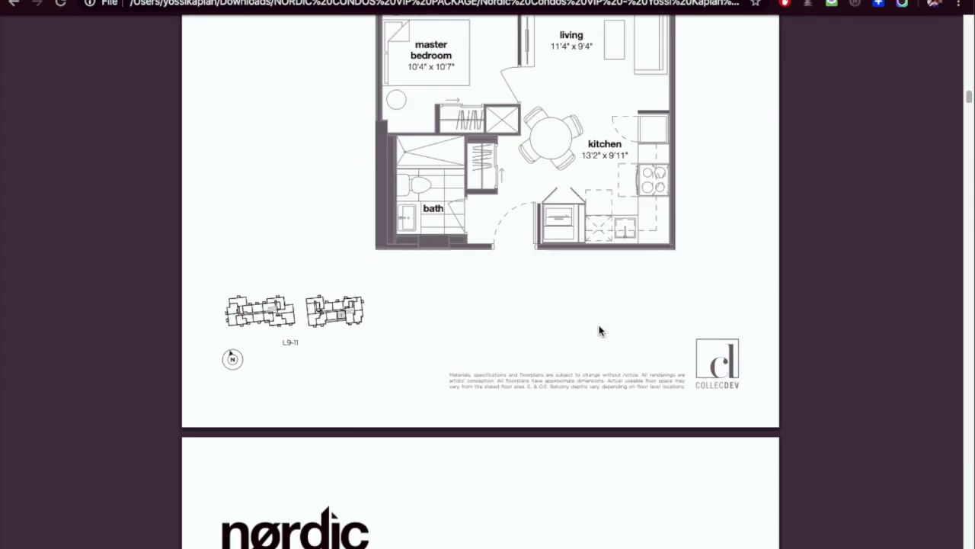
{"action": "scroll", "coordinate": [600, 330], "scroll_direction": "down", "scroll_amount": 15}
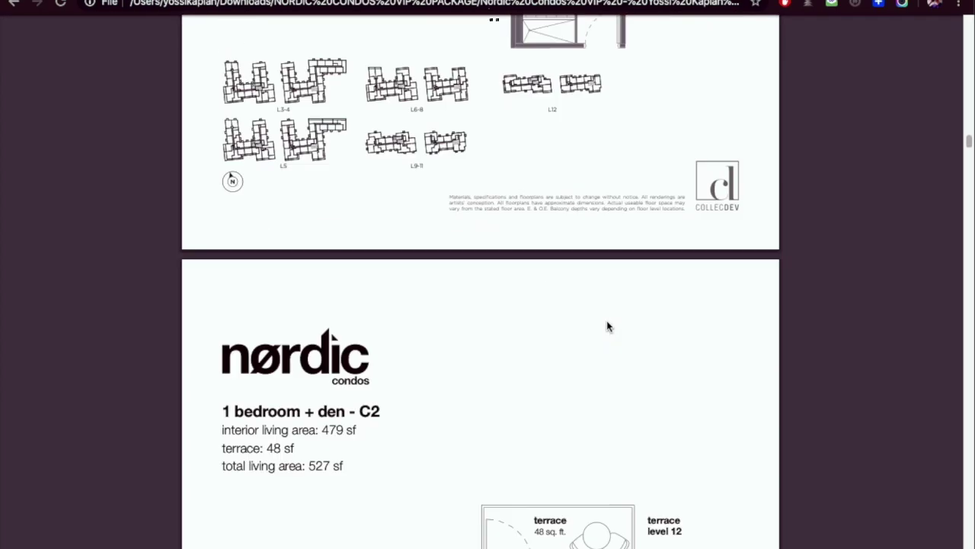
{"action": "scroll", "coordinate": [609, 327], "scroll_direction": "down", "scroll_amount": 15}
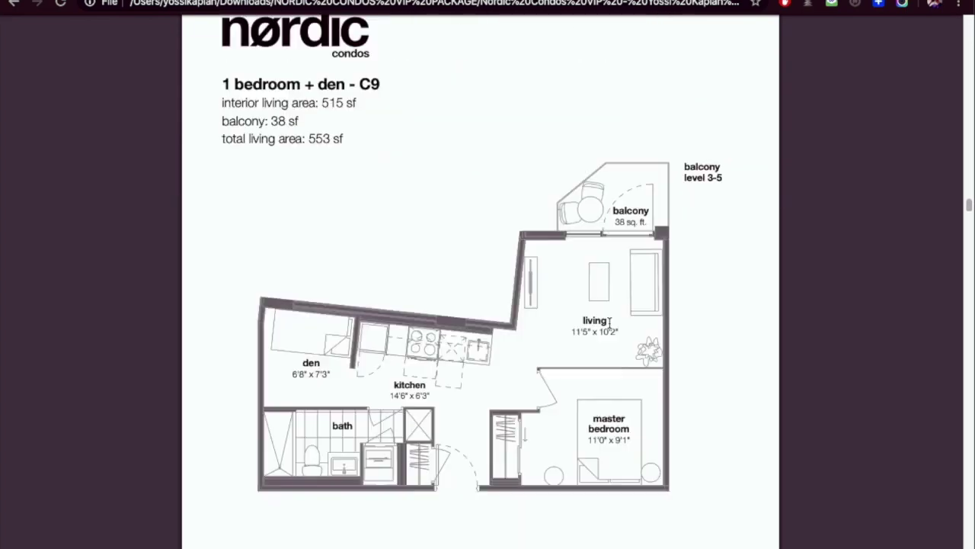
- Switch to the Nordic Condos page on urbanrealtytoronto.com and open the 2 bedroom E1-D floor plan from its gallery
{"action": "key", "text": "super+w"}
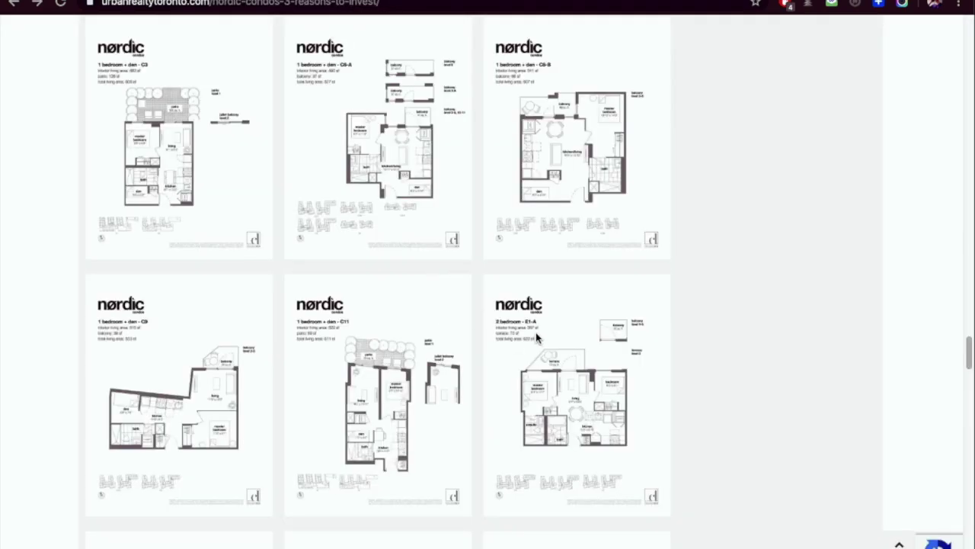
{"action": "scroll", "coordinate": [450, 278], "scroll_direction": "up", "scroll_amount": 10}
{"action": "scroll", "coordinate": [461, 273], "scroll_direction": "up", "scroll_amount": 15}
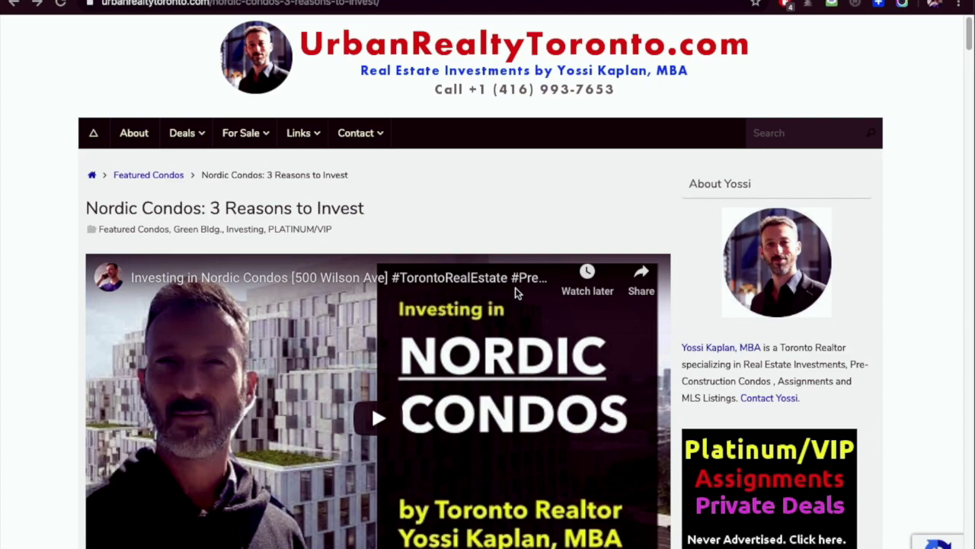
{"action": "scroll", "coordinate": [26, 309], "scroll_direction": "down", "scroll_amount": 20}
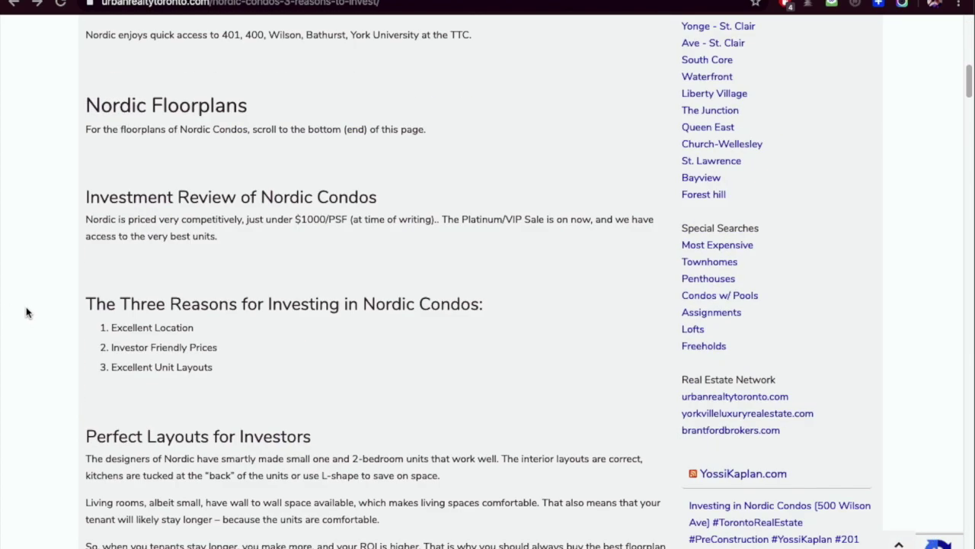
{"action": "scroll", "coordinate": [23, 313], "scroll_direction": "down", "scroll_amount": 20}
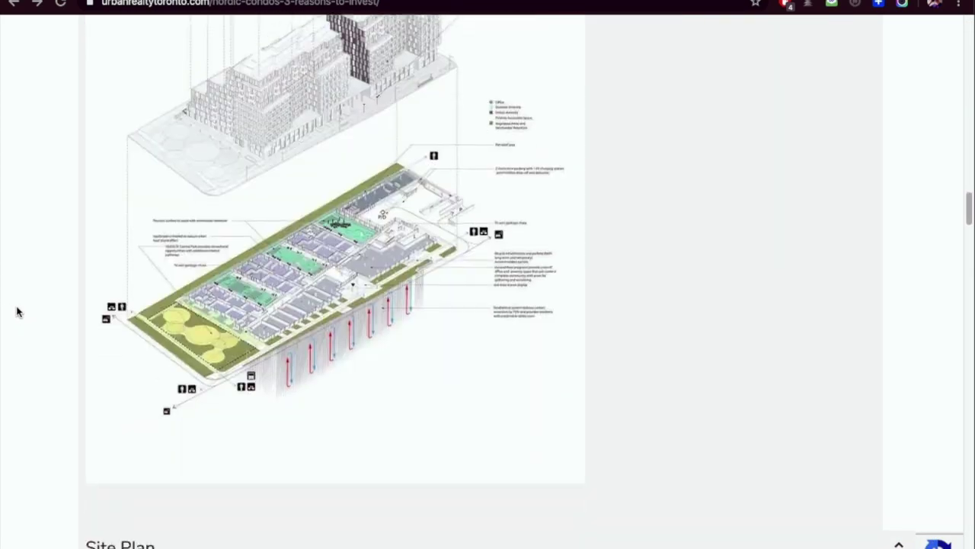
{"action": "scroll", "coordinate": [101, 323], "scroll_direction": "down", "scroll_amount": 20}
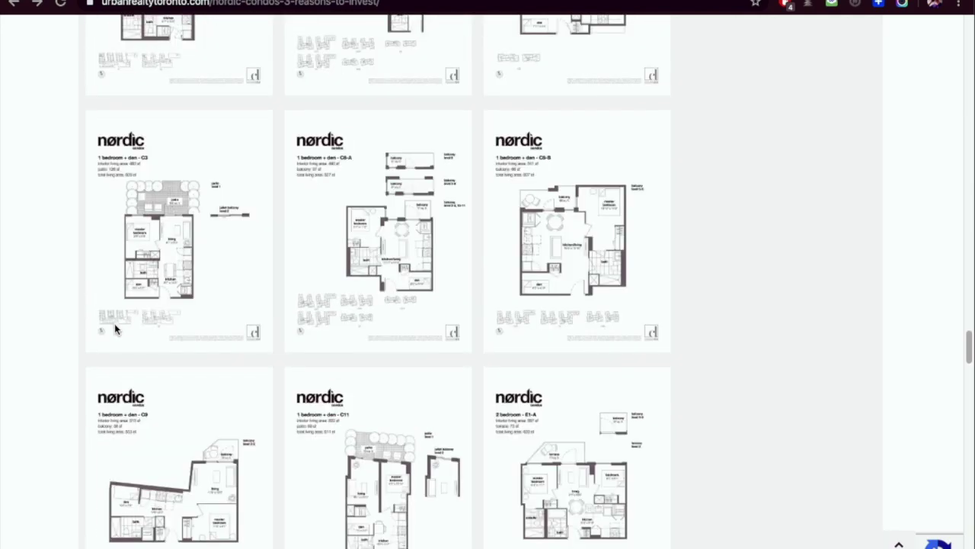
{"action": "scroll", "coordinate": [114, 324], "scroll_direction": "down", "scroll_amount": 3}
{"action": "left_click", "coordinate": [189, 252]}
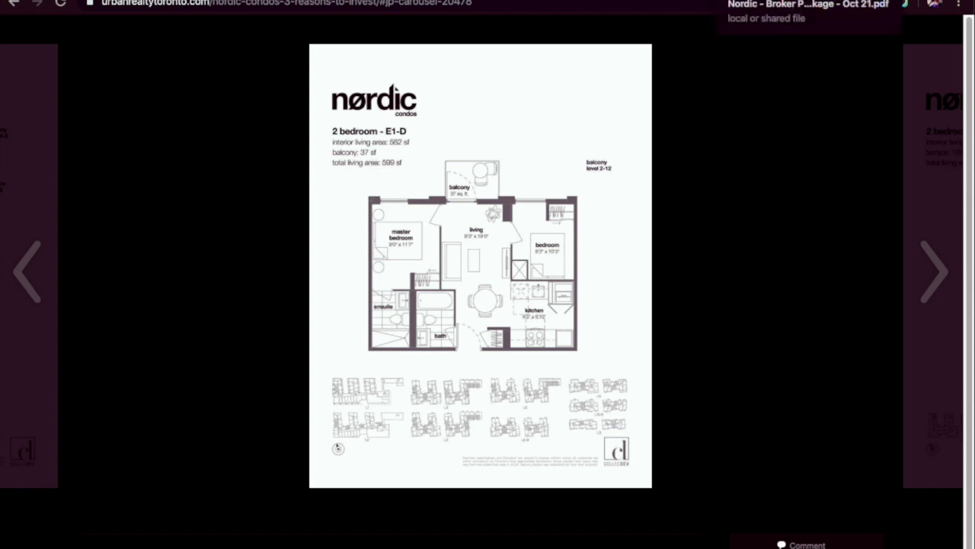
- Return to the Nordic Broker Package PDF and bring up the 2 bedroom E1-D floor plan to examine its layout
{"action": "left_click", "coordinate": [808, 0]}
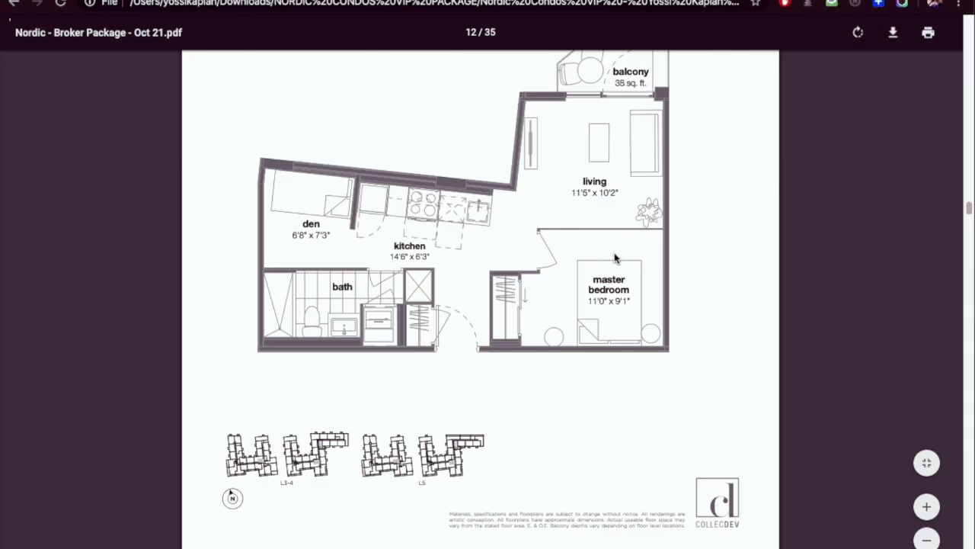
{"action": "scroll", "coordinate": [613, 305], "scroll_direction": "down", "scroll_amount": 5}
{"action": "scroll", "coordinate": [608, 321], "scroll_direction": "down", "scroll_amount": 12}
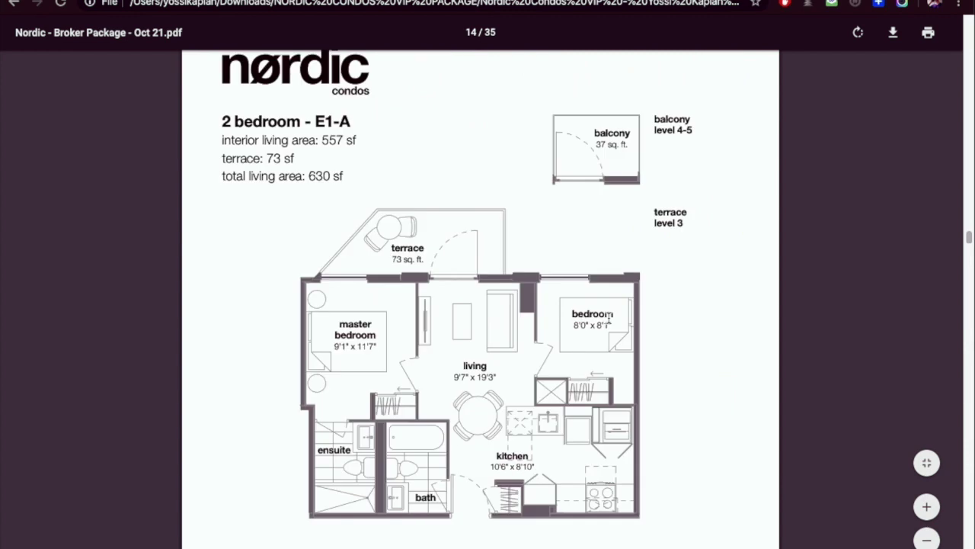
{"action": "scroll", "coordinate": [608, 318], "scroll_direction": "up", "scroll_amount": 1}
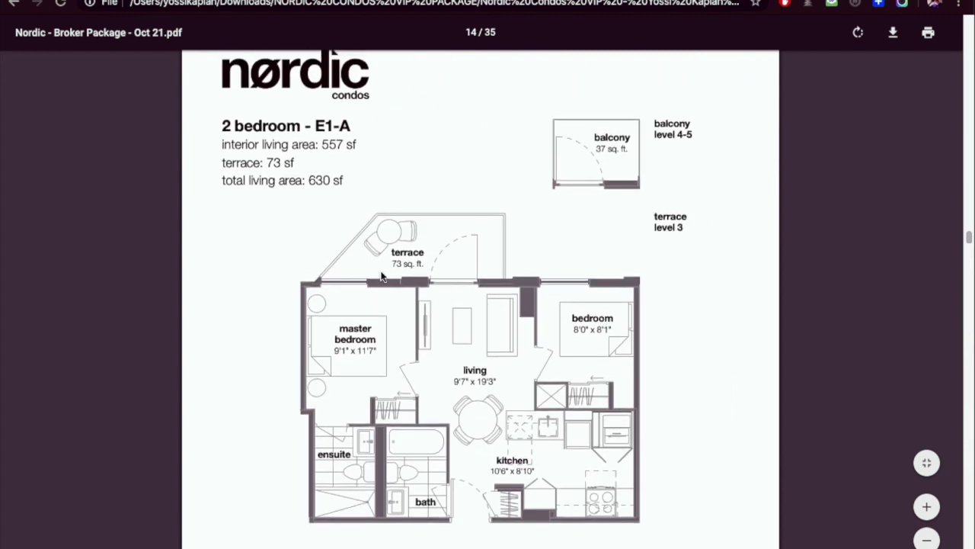
{"action": "scroll", "coordinate": [520, 312], "scroll_direction": "down", "scroll_amount": 1}
{"action": "scroll", "coordinate": [521, 312], "scroll_direction": "down", "scroll_amount": 5}
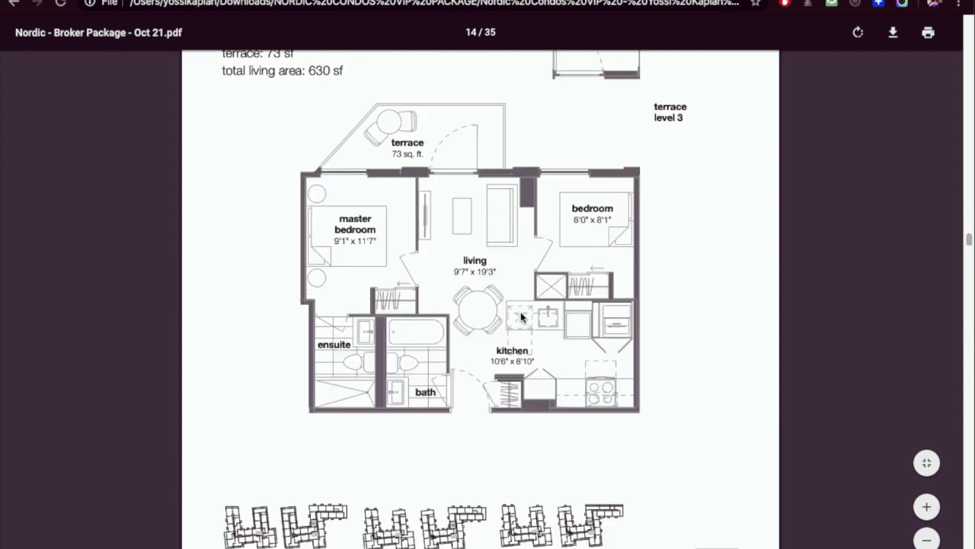
{"action": "scroll", "coordinate": [521, 313], "scroll_direction": "down", "scroll_amount": 10}
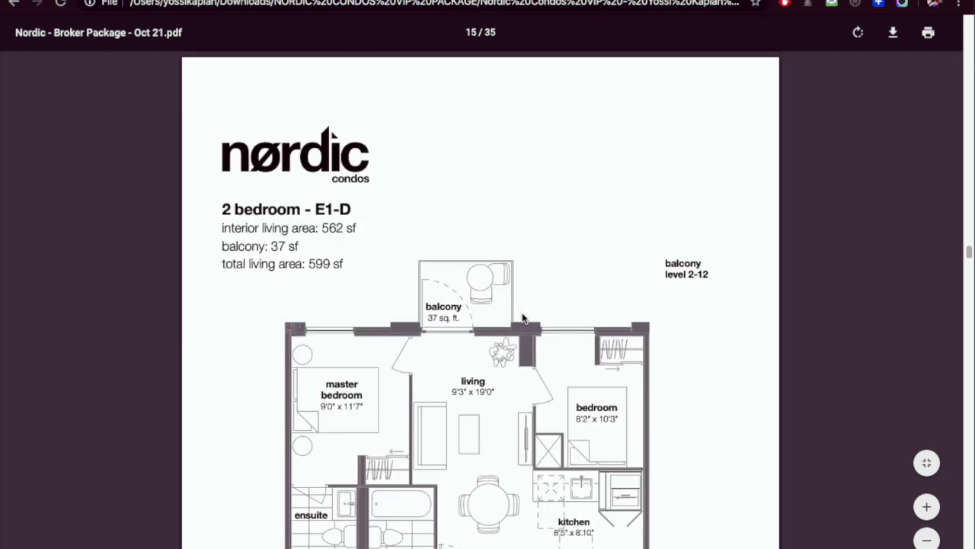
{"action": "scroll", "coordinate": [521, 314], "scroll_direction": "up", "scroll_amount": 3}
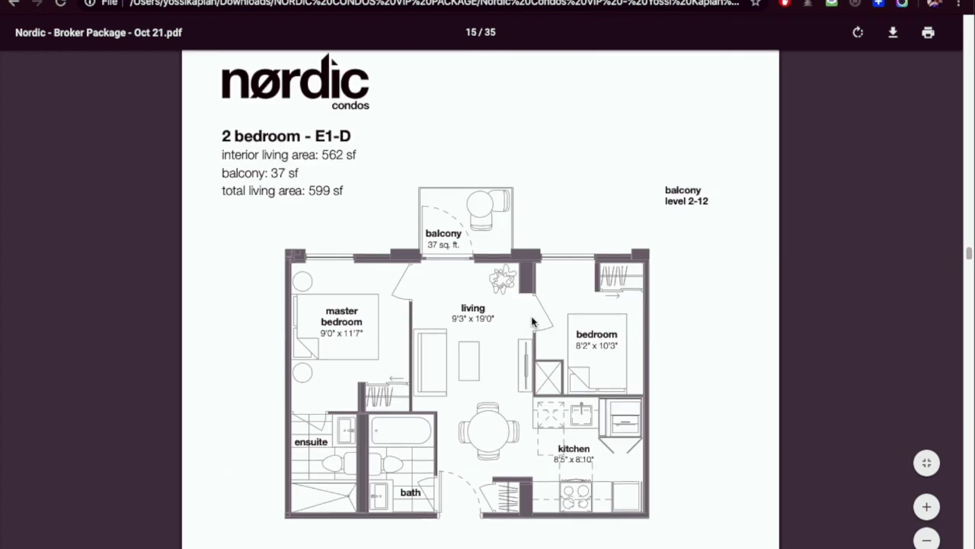
{"action": "scroll", "coordinate": [522, 319], "scroll_direction": "down", "scroll_amount": 2}
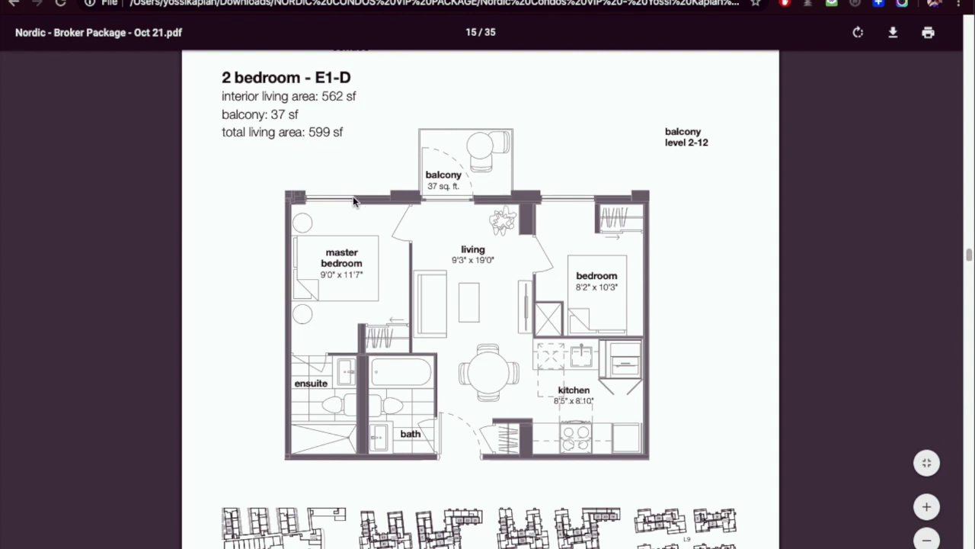
{"action": "scroll", "coordinate": [699, 322], "scroll_direction": "down", "scroll_amount": 1}
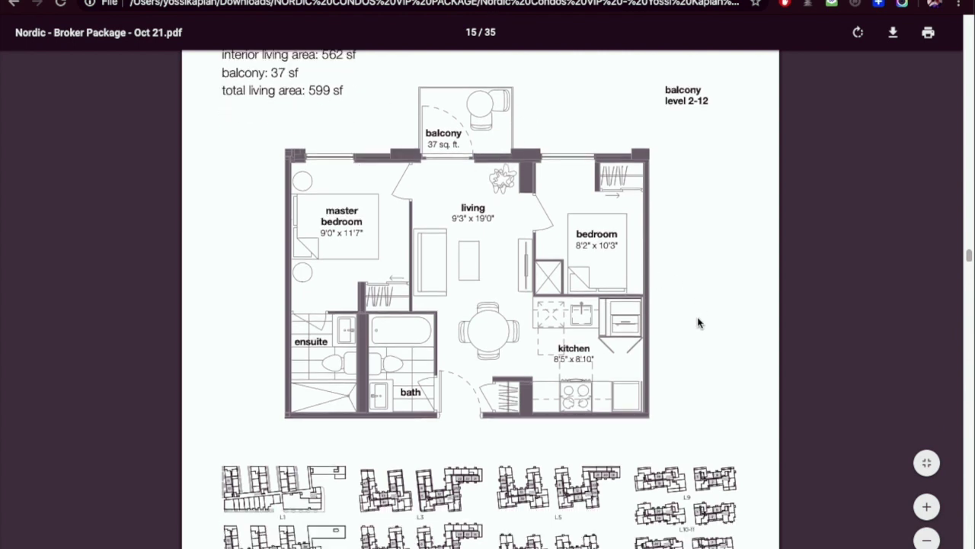
{"action": "scroll", "coordinate": [699, 322], "scroll_direction": "up", "scroll_amount": 1}
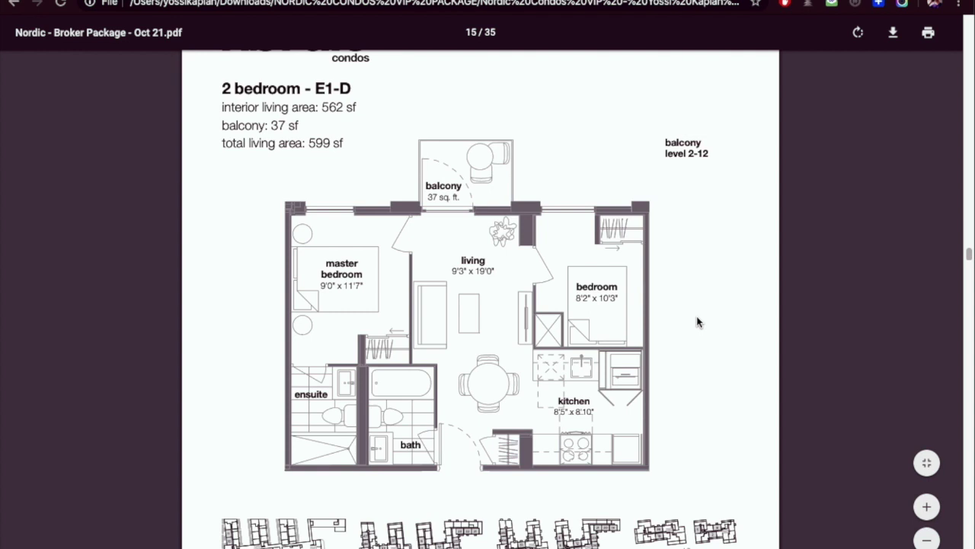
- Raise the display brightness several levels
{"action": "key", "text": "XF86MonBrightnessUp"}
{"action": "key", "text": "XF86MonBrightnessUp"}
{"action": "key", "text": "XF86MonBrightnessUp"}
{"action": "key", "text": "XF86MonBrightnessUp"}
{"action": "key", "text": "XF86MonBrightnessUp"}
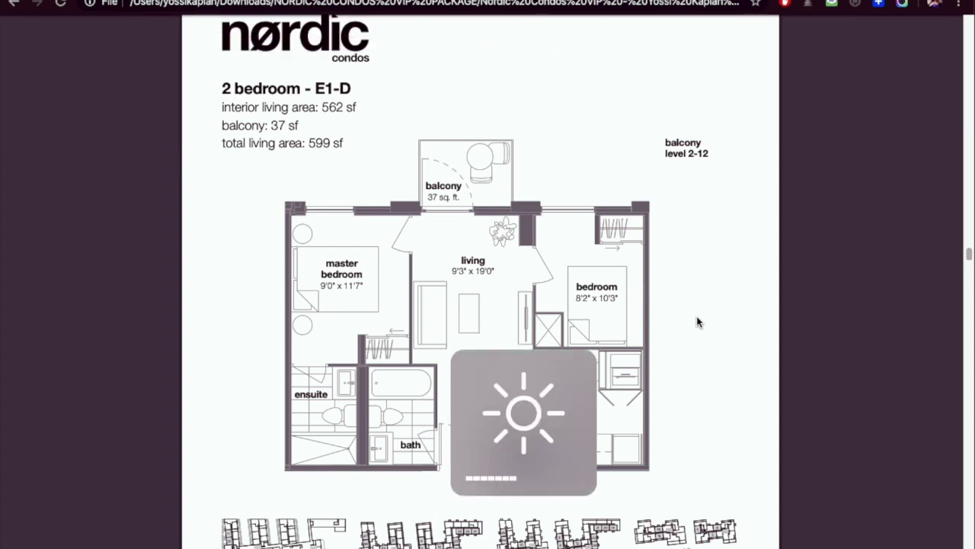
{"action": "key", "text": "XF86MonBrightnessUp"}
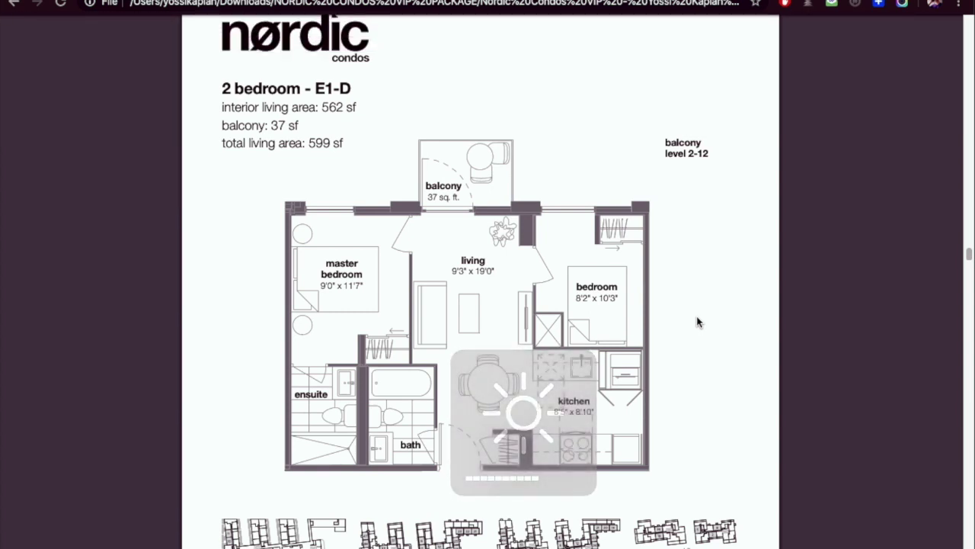
- Examine the level key plans below the 2 bedroom E1-D floor plan
{"action": "scroll", "coordinate": [702, 325], "scroll_direction": "down", "scroll_amount": 1}
{"action": "scroll", "coordinate": [703, 326], "scroll_direction": "down", "scroll_amount": 5}
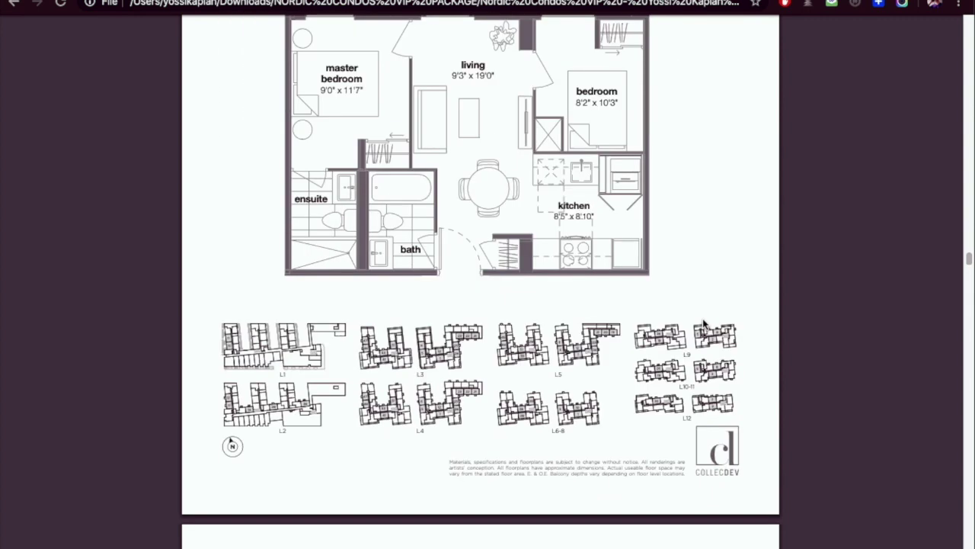
{"action": "scroll", "coordinate": [703, 325], "scroll_direction": "up", "scroll_amount": 3}
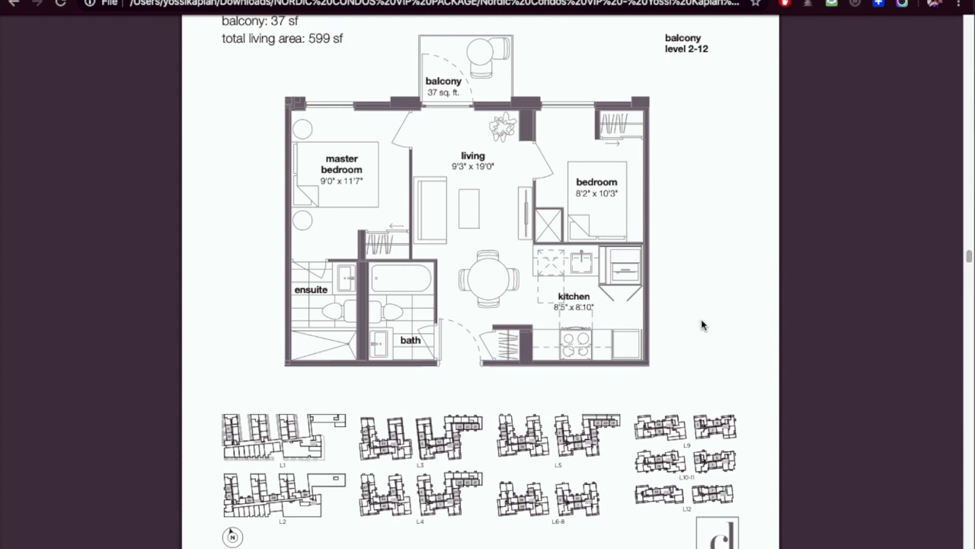
- Switch from the E1-D floor plan to the Kaplan Condo Calculator sheet and select the Sq Ft value cell, C6
{"action": "scroll", "coordinate": [705, 324], "scroll_direction": "up", "scroll_amount": 1}
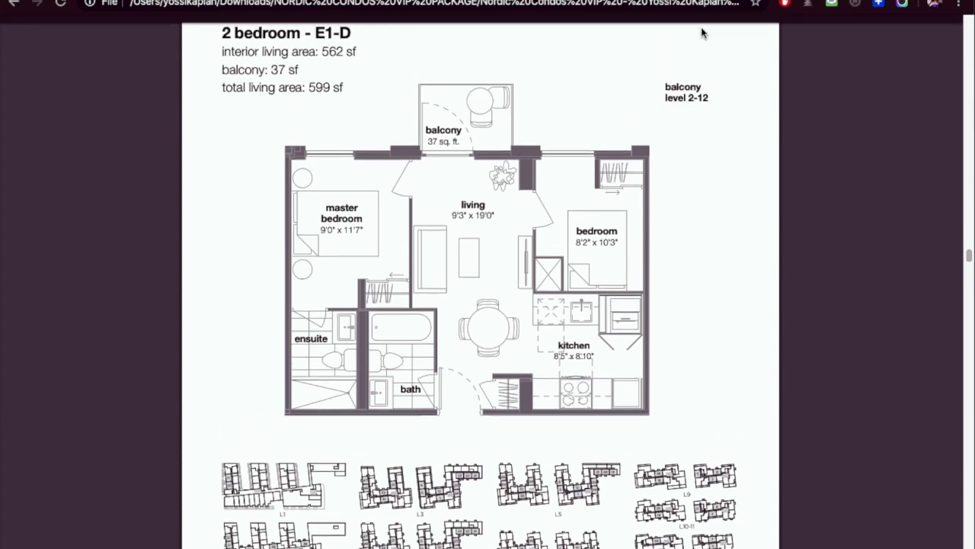
{"action": "left_click", "coordinate": [698, 1]}
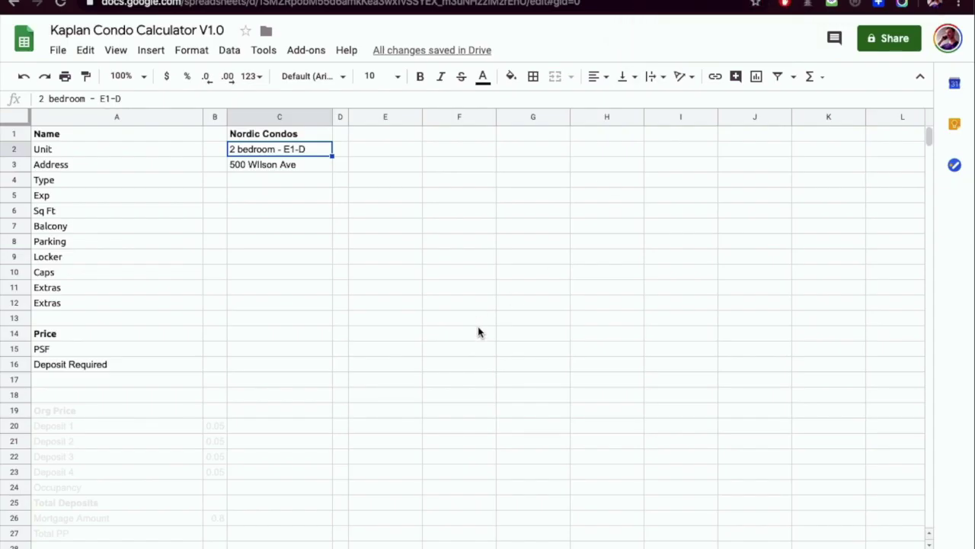
{"action": "left_click", "coordinate": [292, 136]}
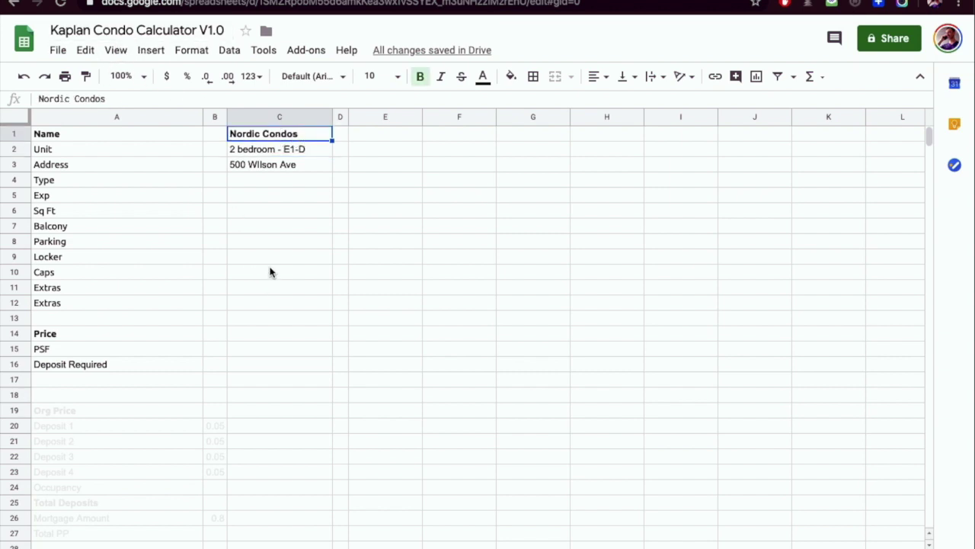
{"action": "key", "text": "Down"}
{"action": "left_click", "coordinate": [291, 166]}
{"action": "left_click", "coordinate": [292, 183]}
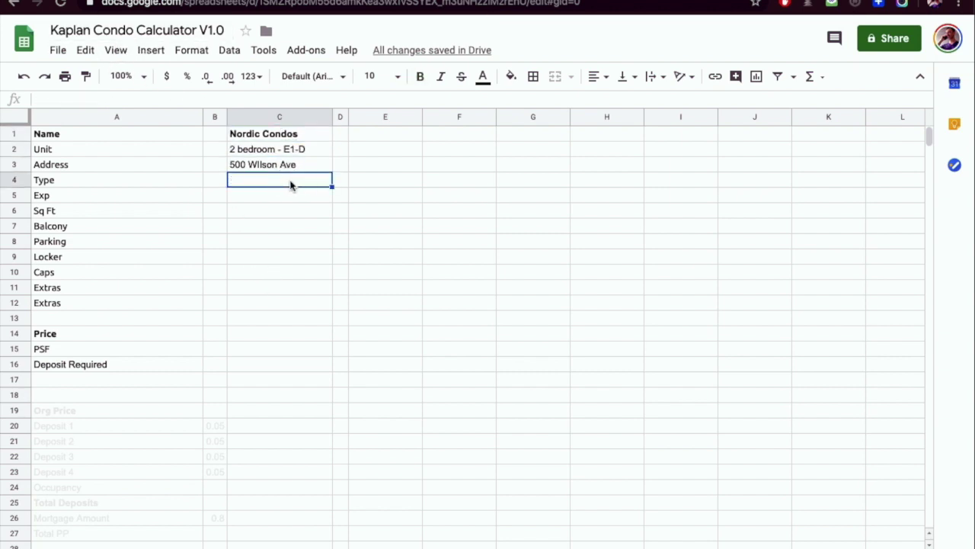
{"action": "left_click", "coordinate": [291, 198]}
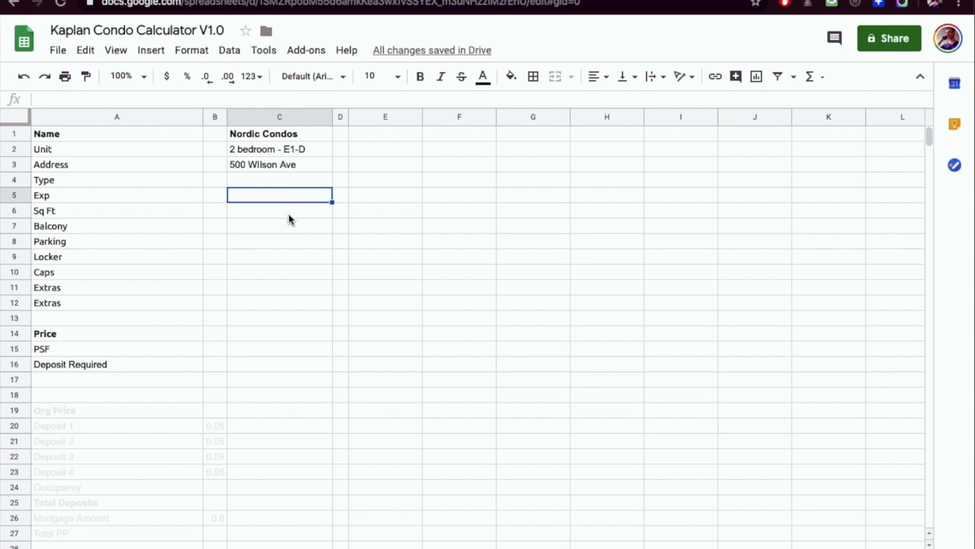
{"action": "left_click", "coordinate": [289, 215]}
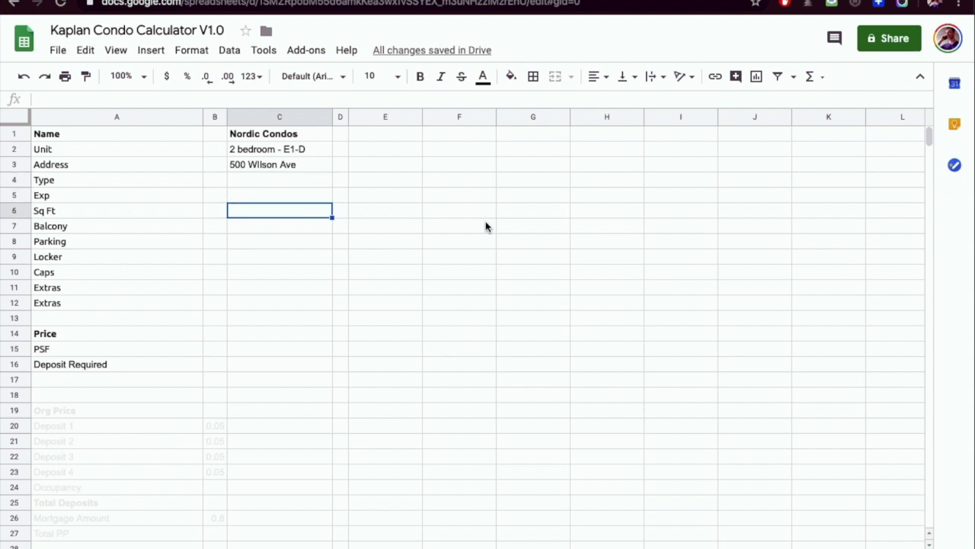
- Look up the interior and total living areas of the 2 bedroom E1-D unit in the Nordic Broker Package PDF
{"action": "key", "text": "ctrl+Tab"}
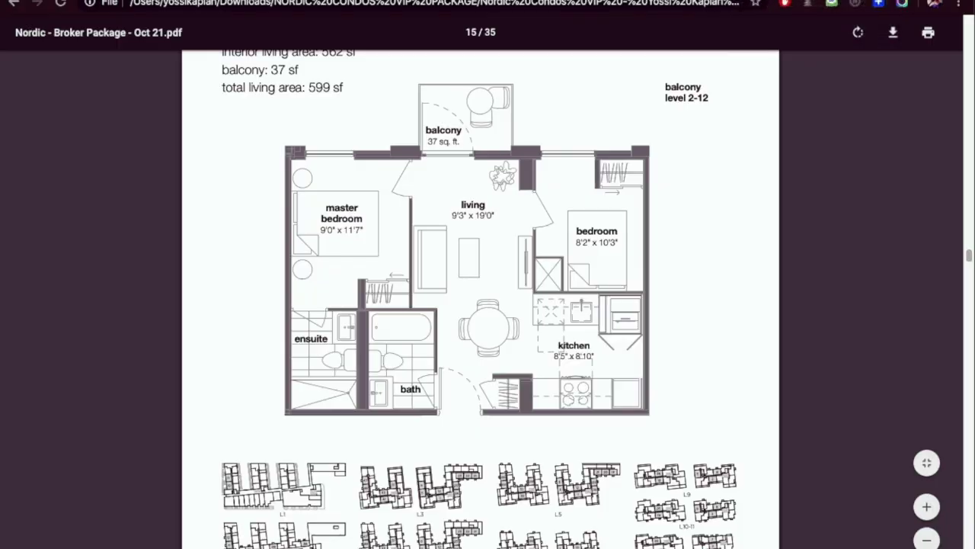
{"action": "scroll", "coordinate": [323, 124], "scroll_direction": "up", "scroll_amount": 1}
{"action": "double_click", "coordinate": [332, 75]}
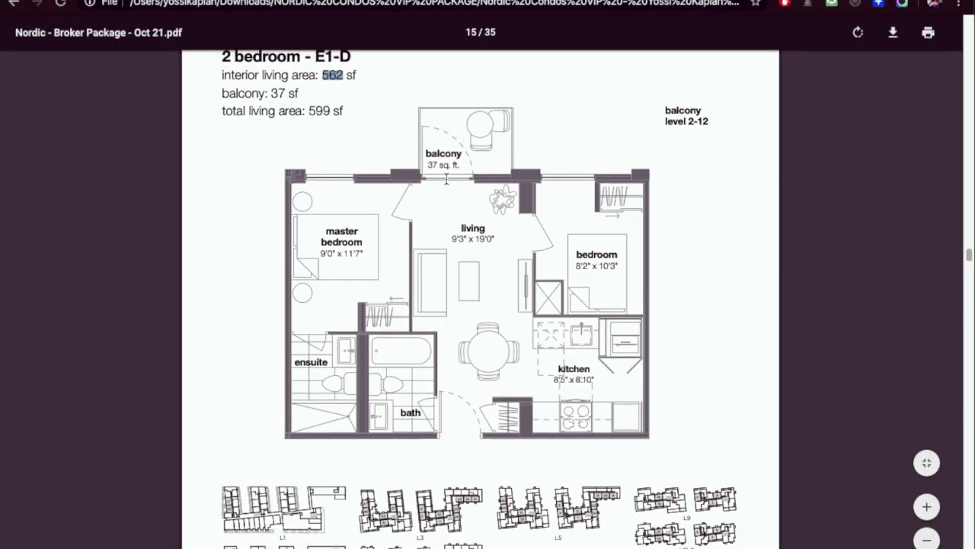
{"action": "left_click", "coordinate": [227, 116]}
{"action": "left_click_drag", "start_coordinate": [227, 117], "coordinate": [344, 112]}
{"action": "left_click_drag", "start_coordinate": [322, 75], "coordinate": [357, 75]}
{"action": "left_click_drag", "start_coordinate": [341, 114], "coordinate": [221, 112]}
- Enter 562 as the Sq Ft value in C6 of the condo calculator sheet
{"action": "left_click", "coordinate": [671, 0]}
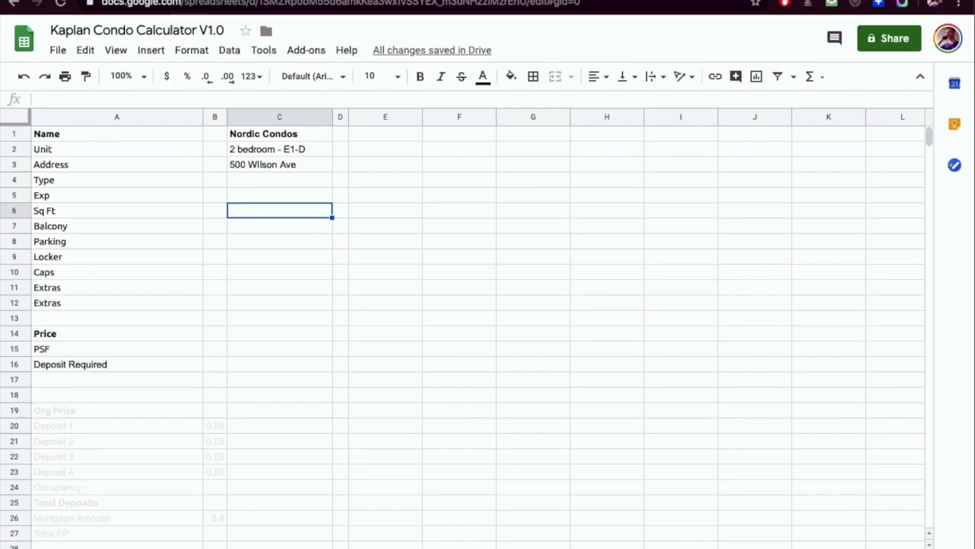
{"action": "type", "text": "562"}
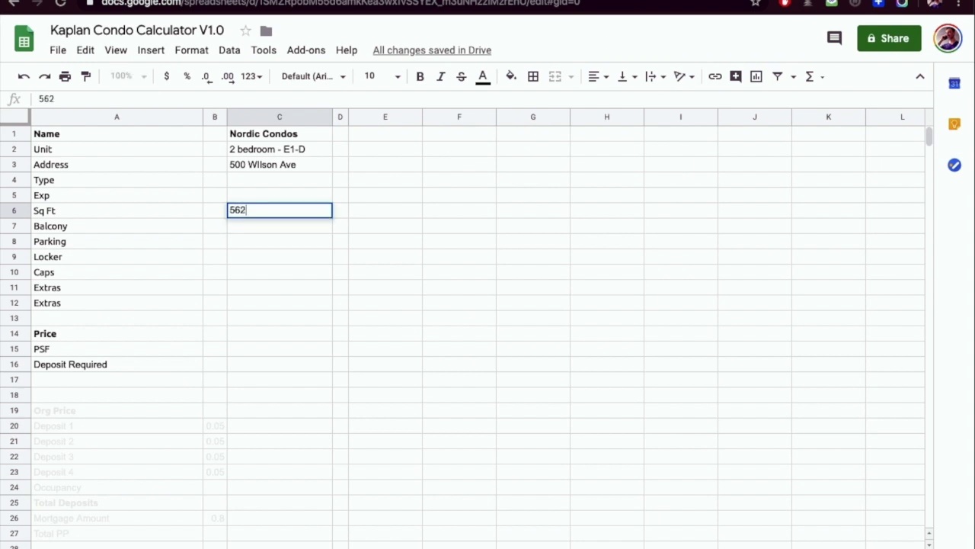
{"action": "key", "text": "Return"}
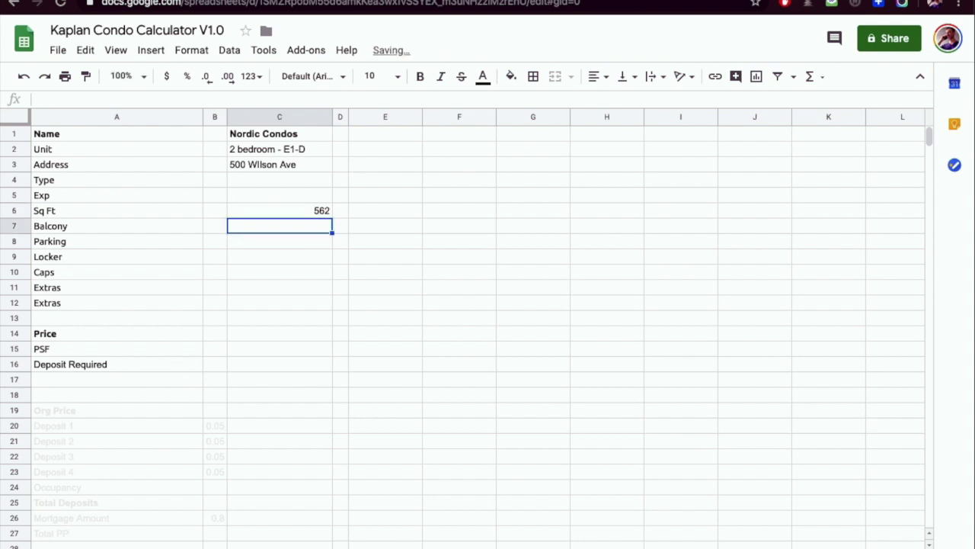
- Enter 0 for Parking, Locker, Caps and both Extras rows in column C
{"action": "left_click", "coordinate": [279, 241]}
{"action": "type", "text": "0"}
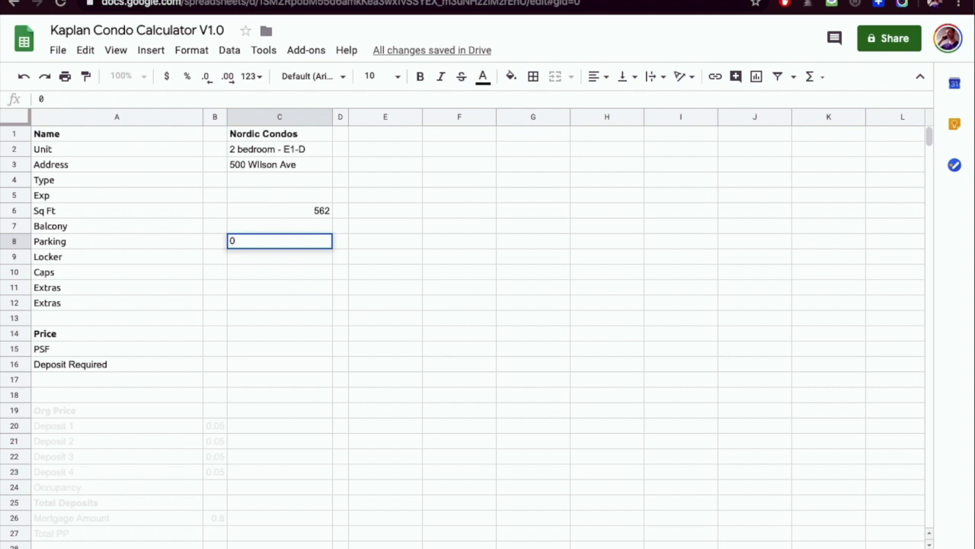
{"action": "key", "text": "Return"}
{"action": "type", "text": "0"}
{"action": "key", "text": "Return"}
{"action": "type", "text": "0"}
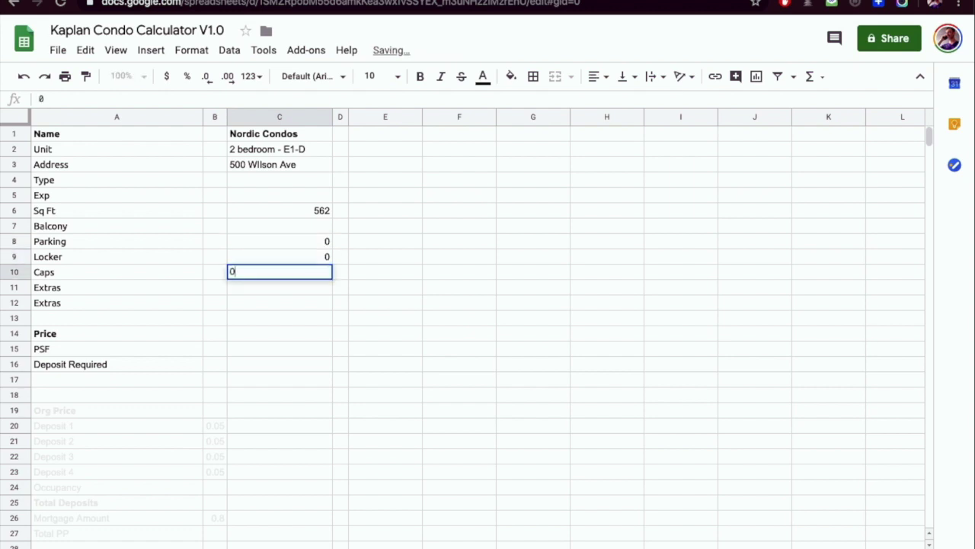
{"action": "key", "text": "Return"}
{"action": "type", "text": "0"}
{"action": "key", "text": "Return"}
{"action": "type", "text": "0"}
{"action": "key", "text": "Return"}
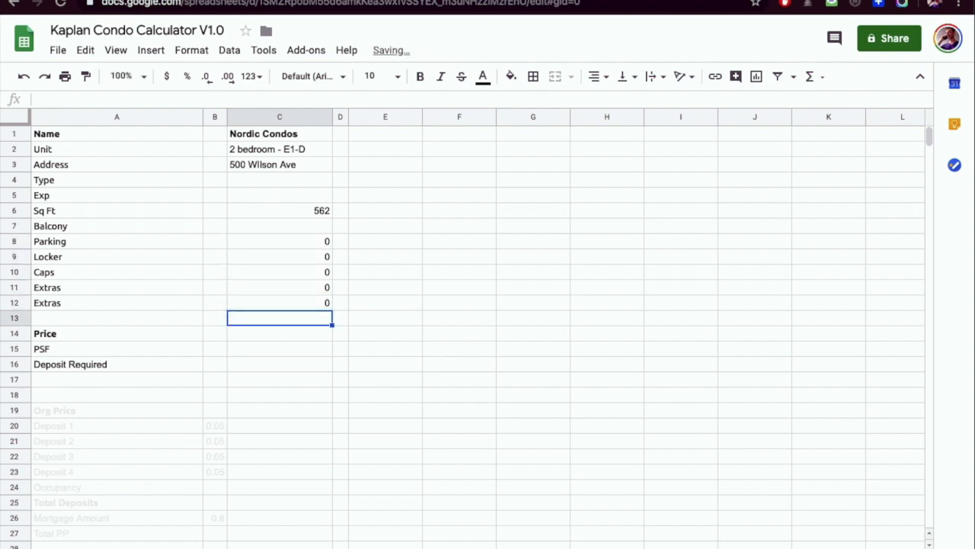
{"action": "key", "text": "Return"}
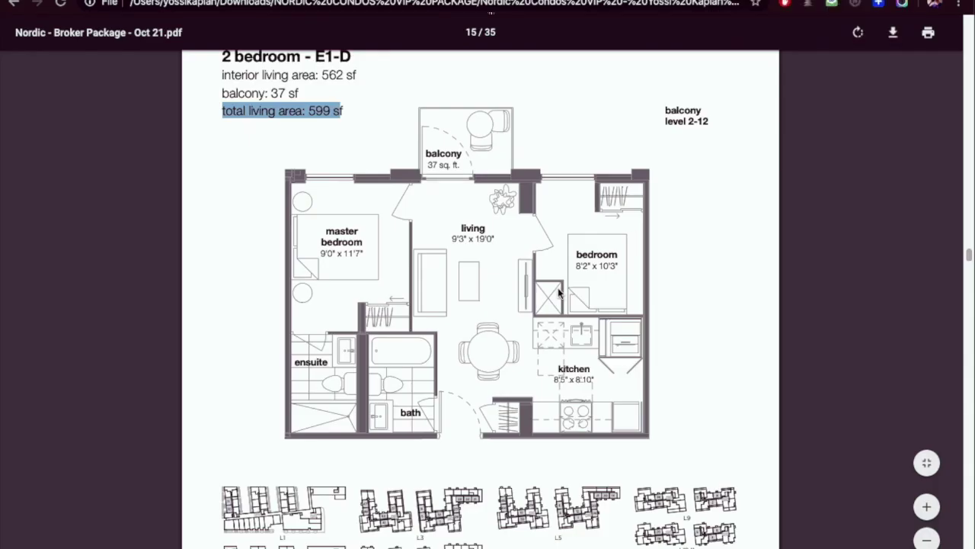
- Look up the 2 Bedroom starting price in the suite type table of the Nordic Broker Package PDF
{"action": "scroll", "coordinate": [560, 290], "scroll_direction": "up", "scroll_amount": 5}
{"action": "scroll", "coordinate": [558, 284], "scroll_direction": "up", "scroll_amount": 20}
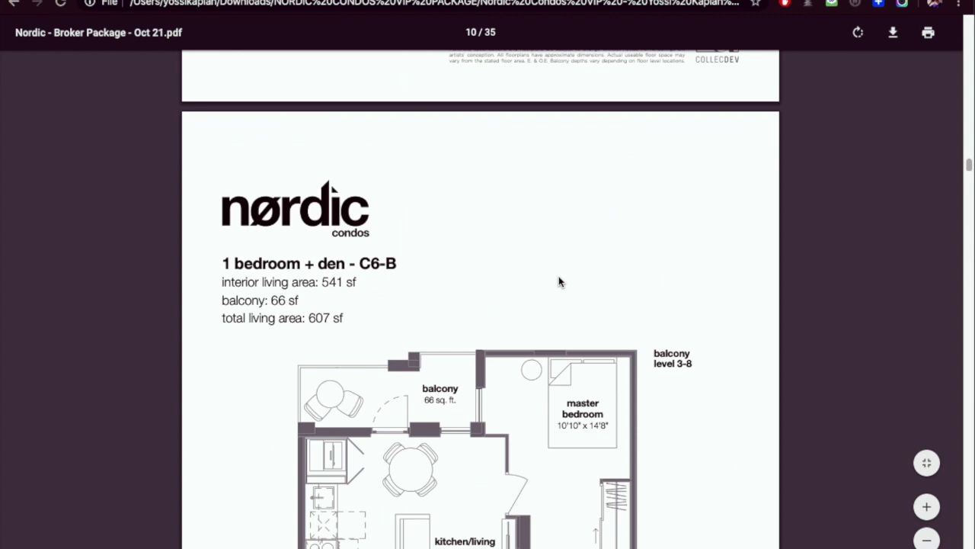
{"action": "scroll", "coordinate": [553, 269], "scroll_direction": "up", "scroll_amount": 15}
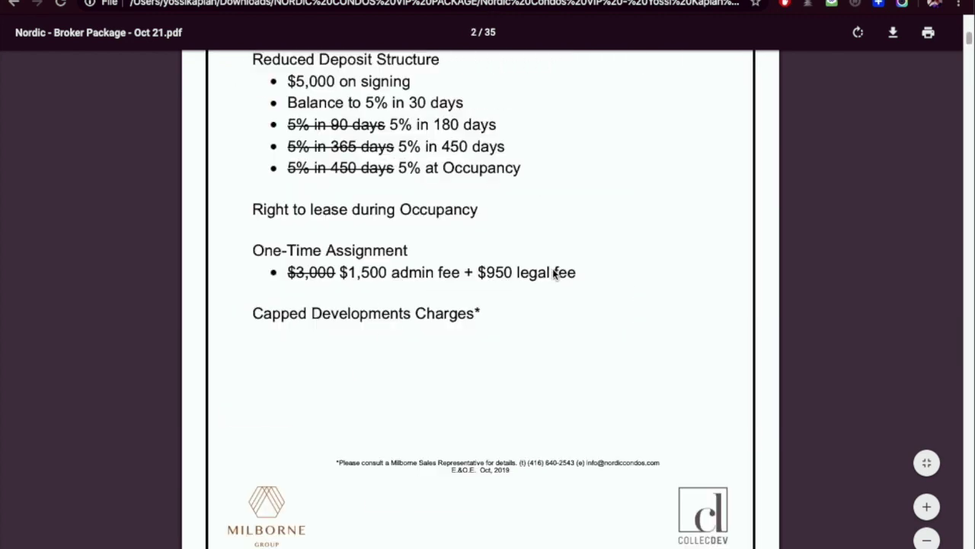
{"action": "scroll", "coordinate": [553, 268], "scroll_direction": "down", "scroll_amount": 2}
{"action": "scroll", "coordinate": [552, 269], "scroll_direction": "down", "scroll_amount": 1}
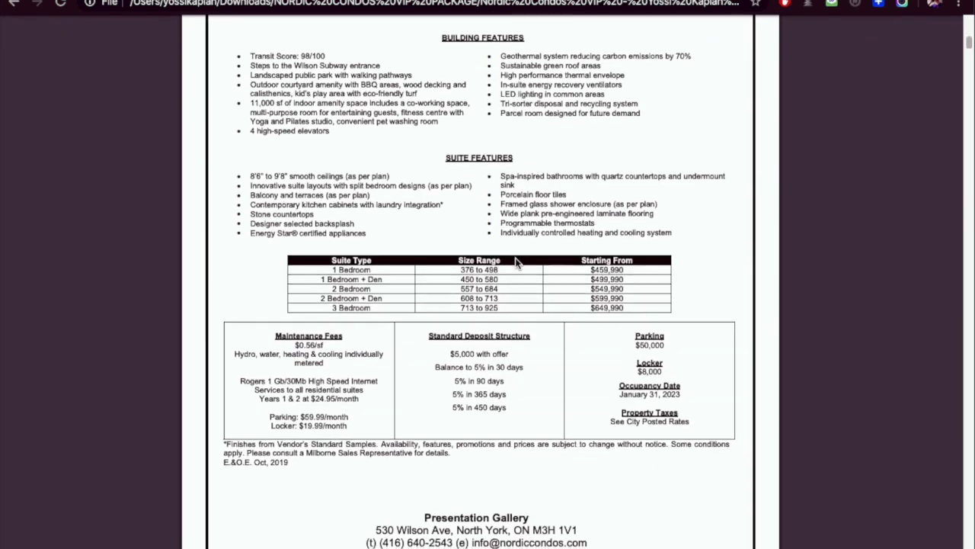
{"action": "left_click_drag", "start_coordinate": [332, 290], "coordinate": [630, 290]}
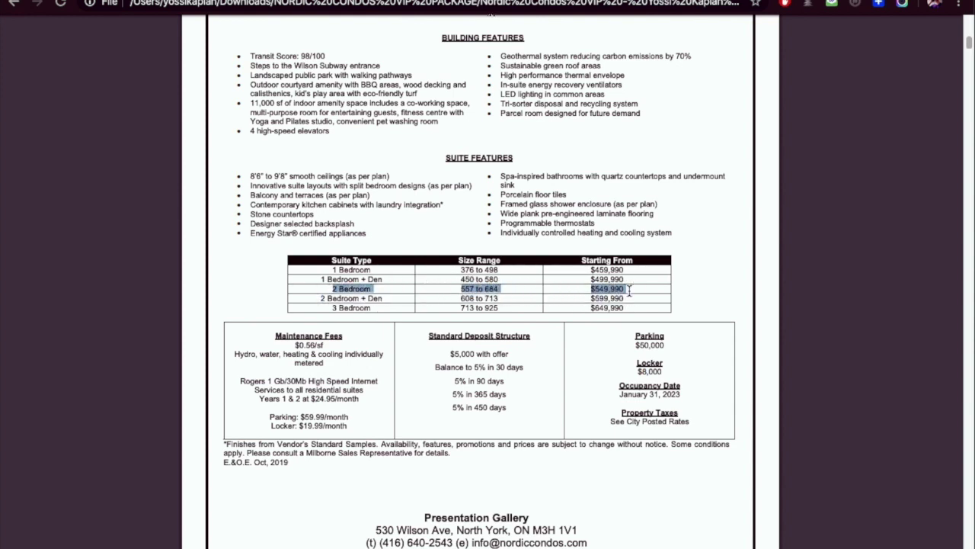
{"action": "left_click", "coordinate": [630, 290]}
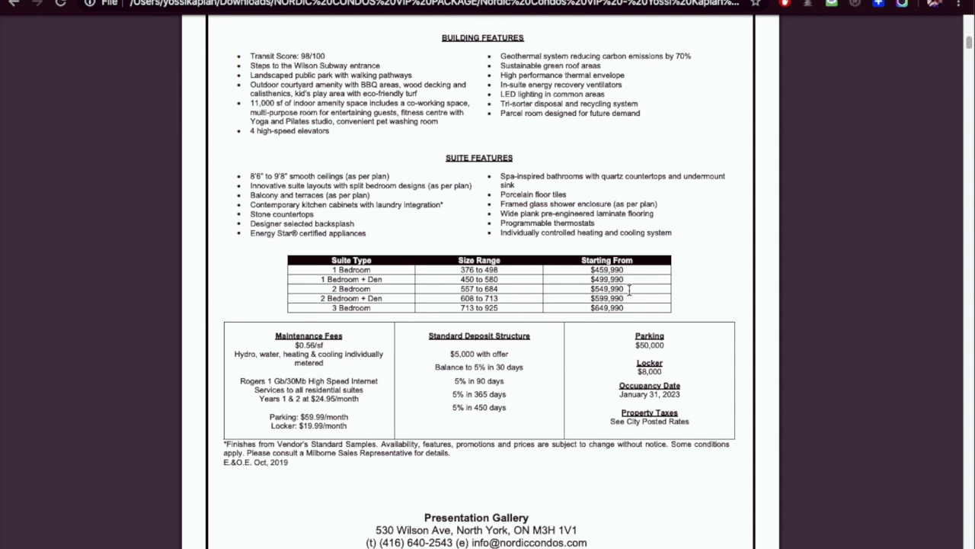
- Enter 580000 as the Price in C14 of the condo calculator sheet
{"action": "left_click", "coordinate": [642, 4]}
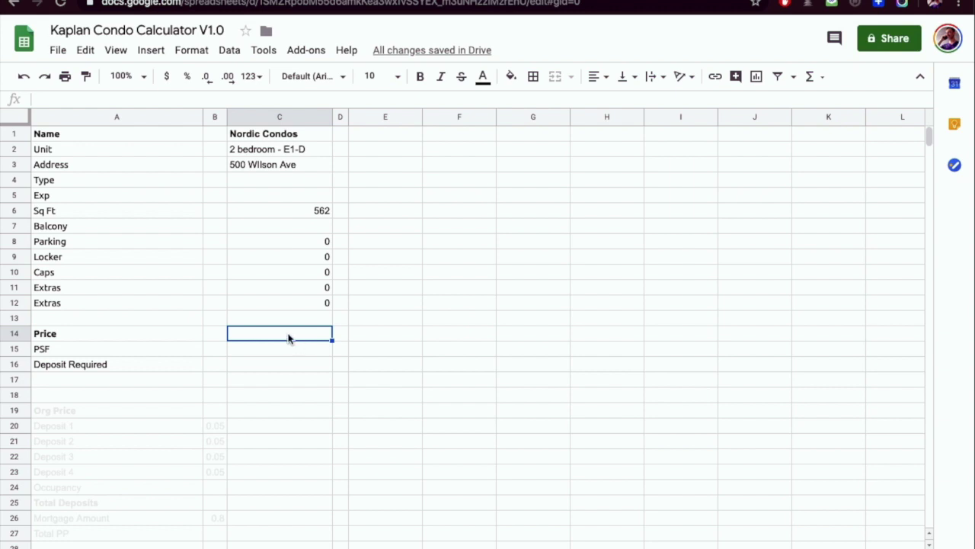
{"action": "type", "text": "580000"}
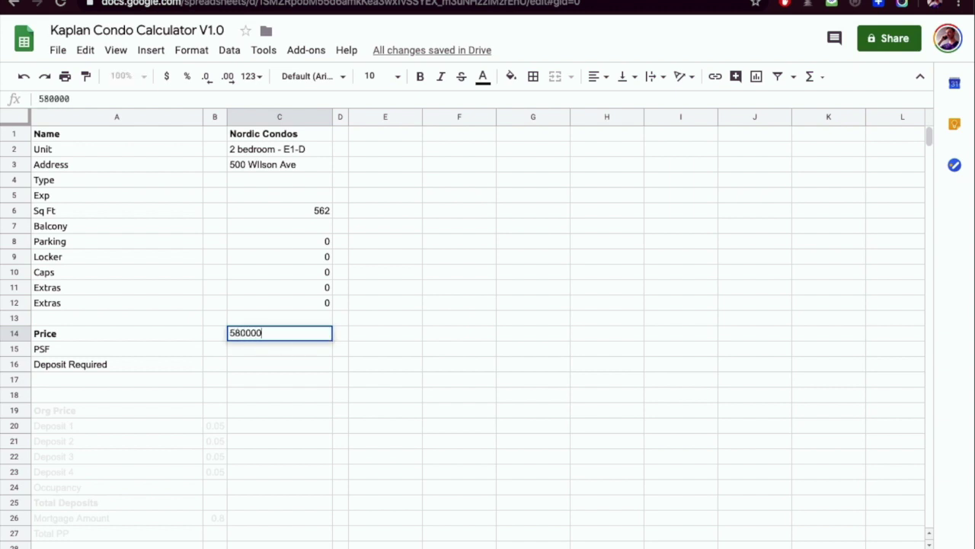
{"action": "key", "text": "Return"}
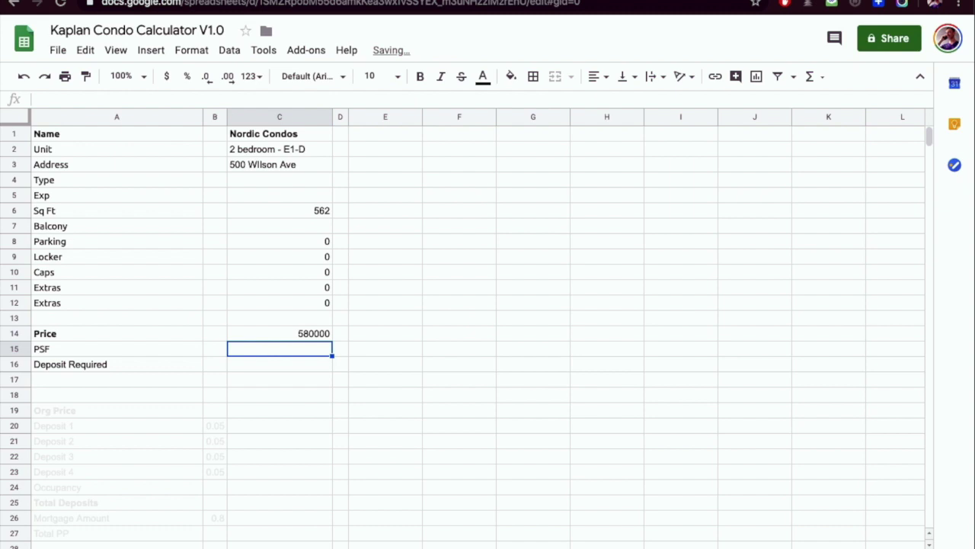
- Calculate the PSF in C15 with the formula =C14/C6, dividing the price by the square footage
{"action": "type", "text": "="}
{"action": "left_click", "coordinate": [310, 340]}
{"action": "type", "text": "/"}
{"action": "left_click", "coordinate": [307, 211]}
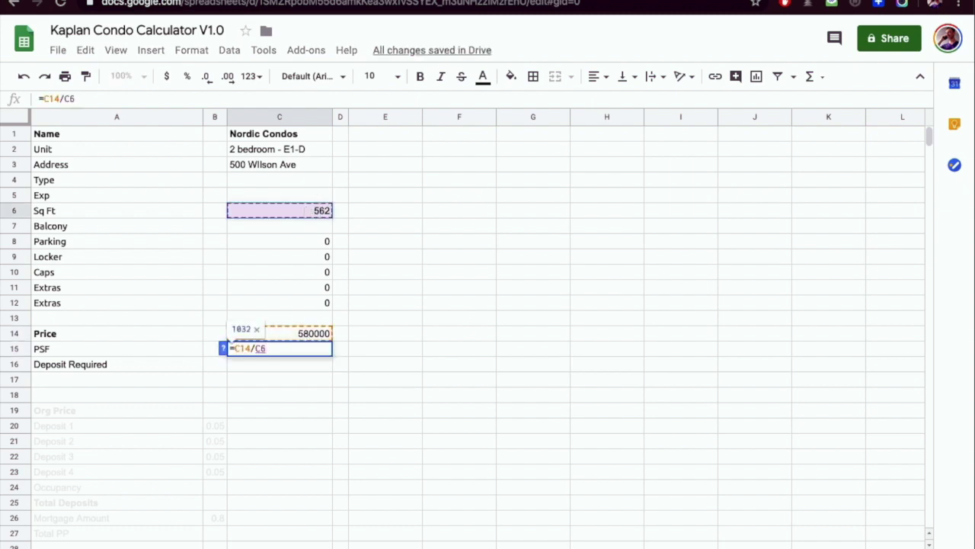
{"action": "key", "text": "Return"}
{"action": "left_click", "coordinate": [298, 349]}
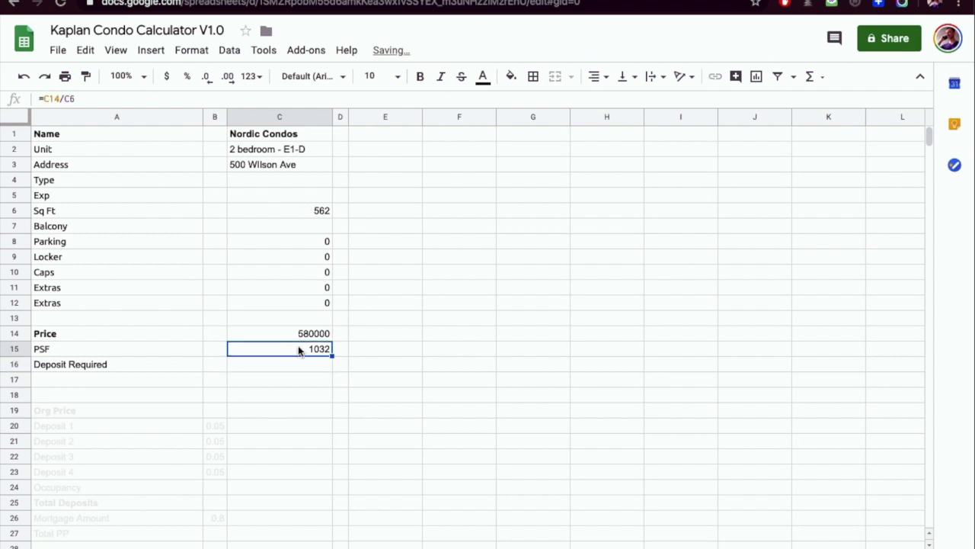
- Try prices of 562000 and 550000 in C14 to compare the resulting price per square foot
{"action": "left_click", "coordinate": [261, 338]}
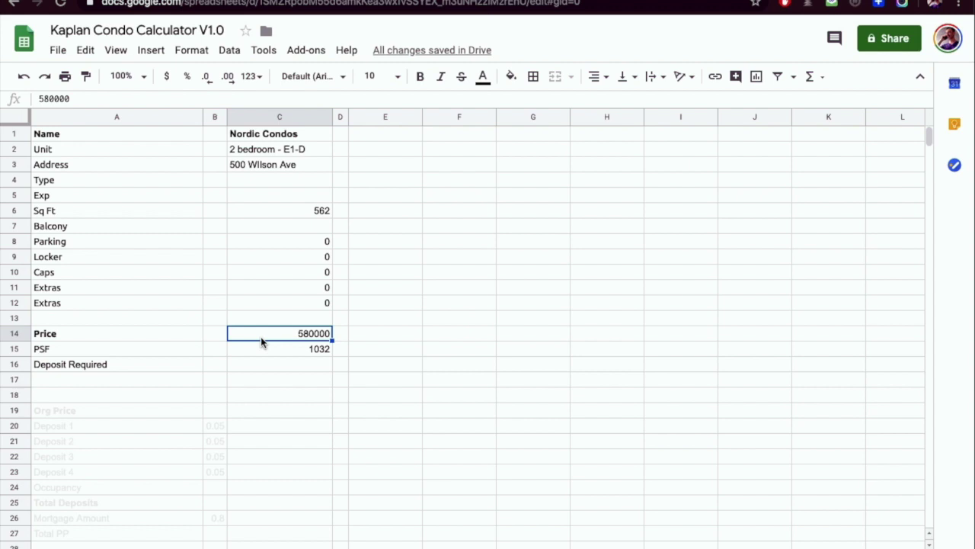
{"action": "type", "text": "5620"}
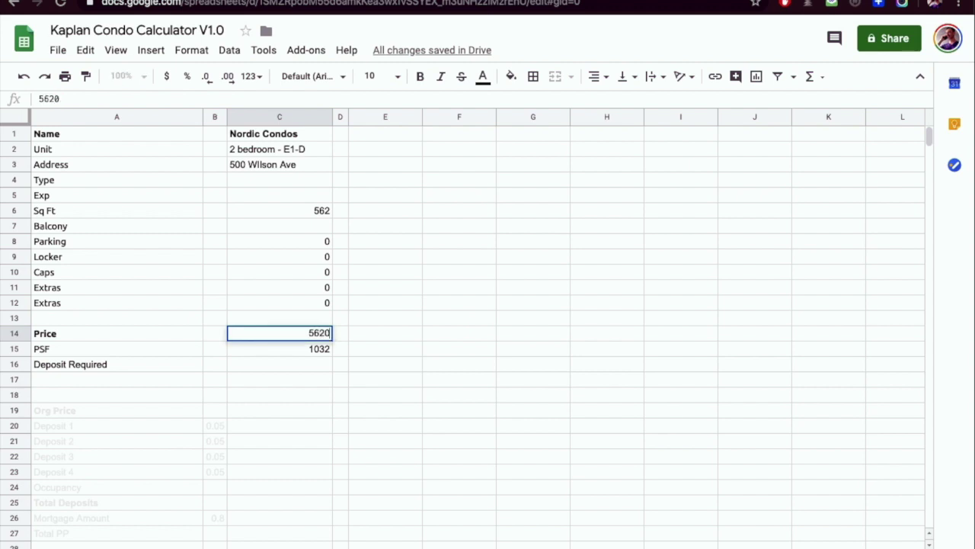
{"action": "type", "text": "00"}
{"action": "key", "text": "Return"}
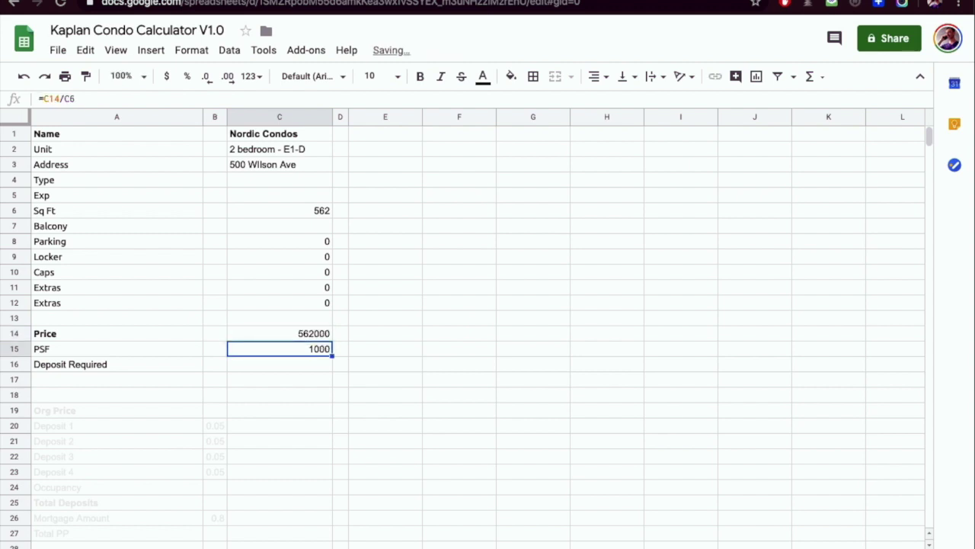
{"action": "left_click", "coordinate": [314, 337]}
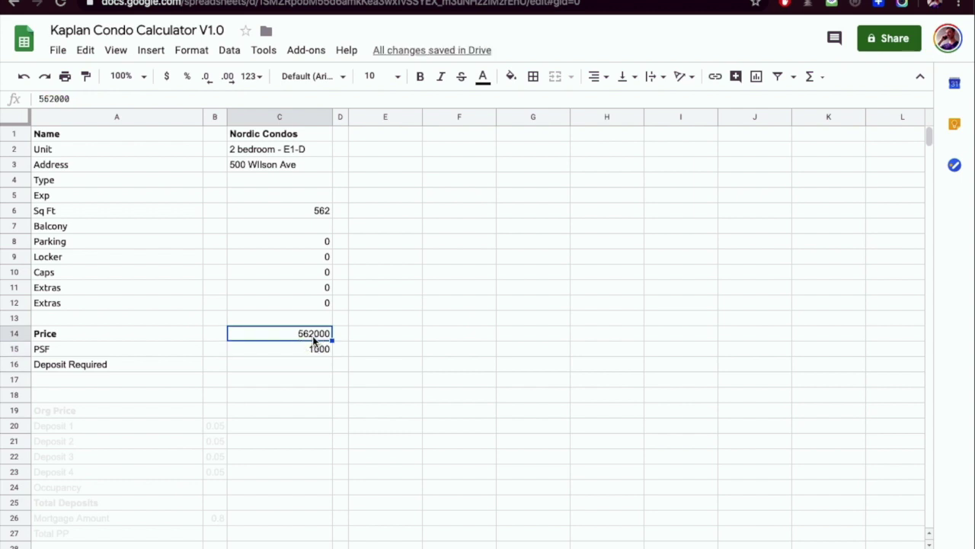
{"action": "type", "text": "550000"}
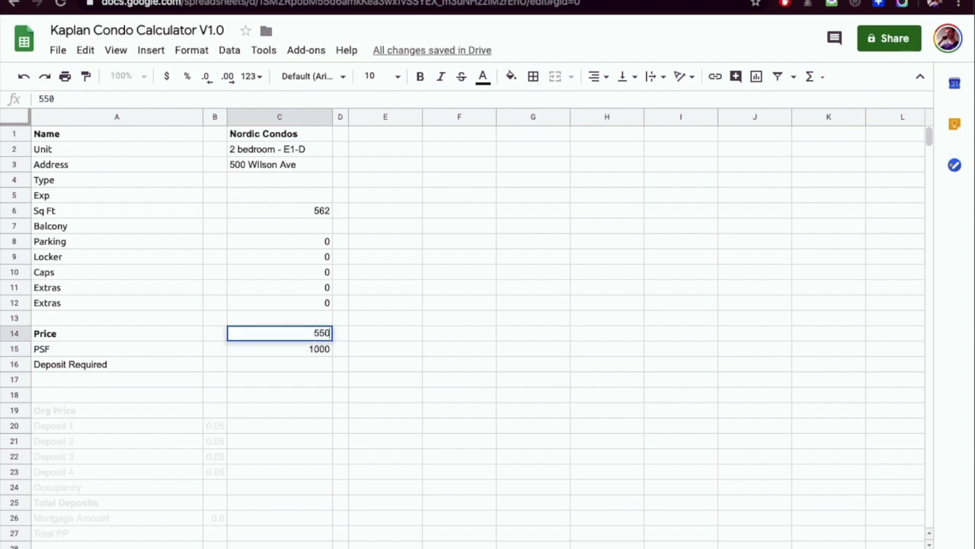
{"action": "key", "text": "Return"}
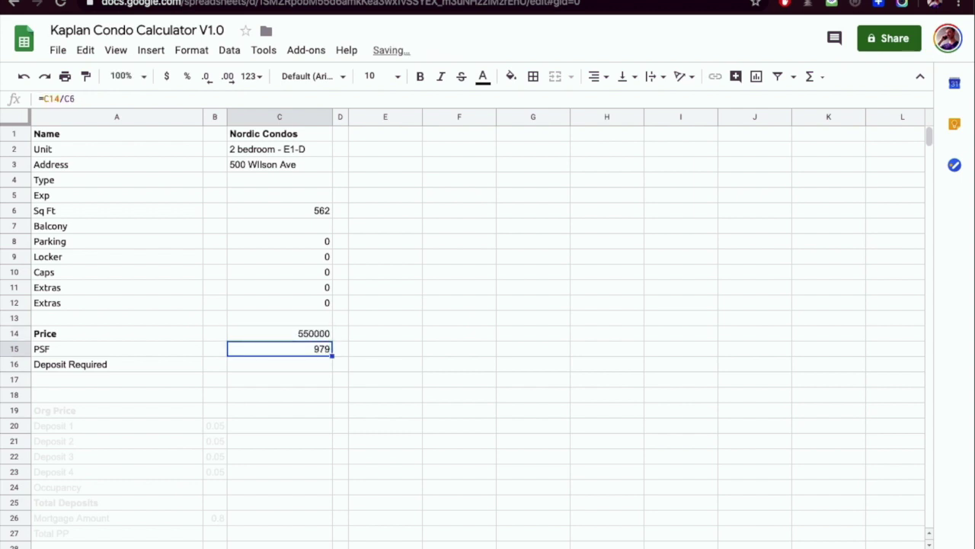
- Set the Price in C14 back to 580000
{"action": "left_click", "coordinate": [279, 333]}
{"action": "type", "text": "580000"}
{"action": "key", "text": "Return"}
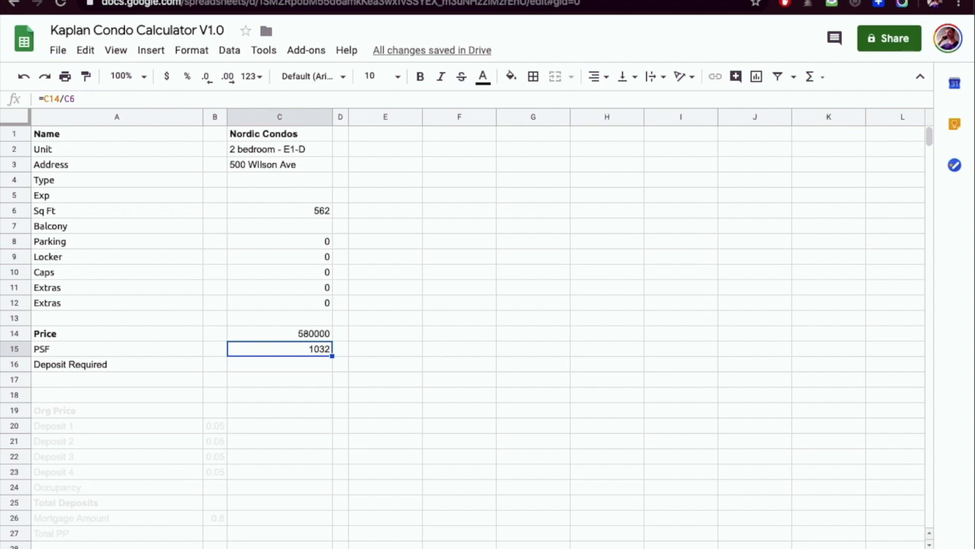
- Enter .20 as the Deposit Required rate in B16
{"action": "left_click", "coordinate": [279, 364]}
{"action": "left_click", "coordinate": [214, 364]}
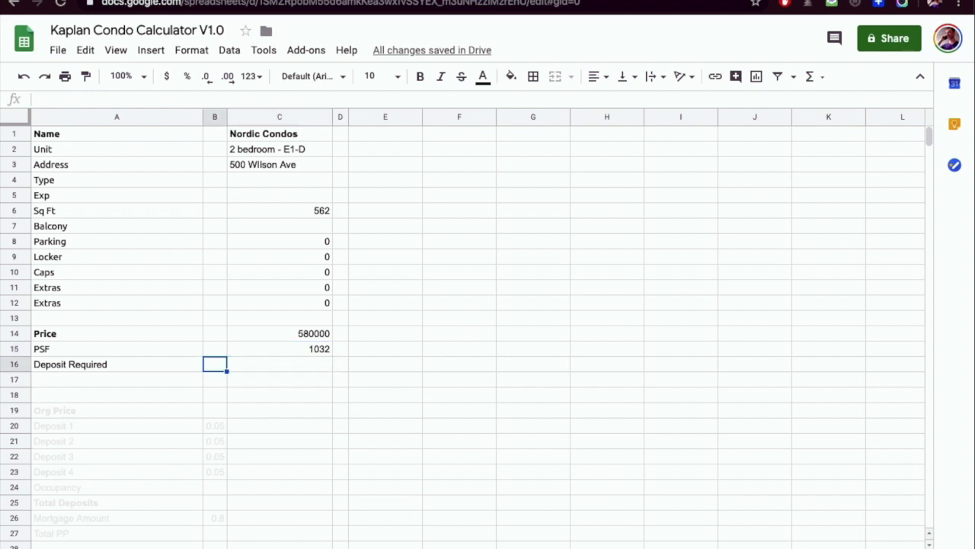
{"action": "type", "text": ".20"}
{"action": "key", "text": "Return"}
{"action": "left_click", "coordinate": [214, 364]}
- Calculate the Deposit Required in C16 with the formula =B16*C14, multiplying the deposit rate by the price
{"action": "left_click", "coordinate": [279, 363]}
{"action": "type", "text": "="}
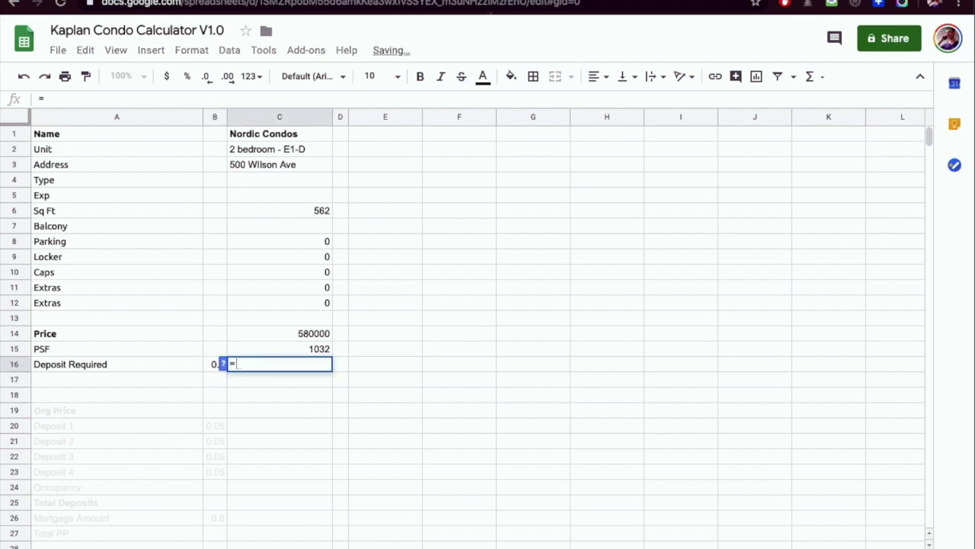
{"action": "left_click", "coordinate": [216, 364]}
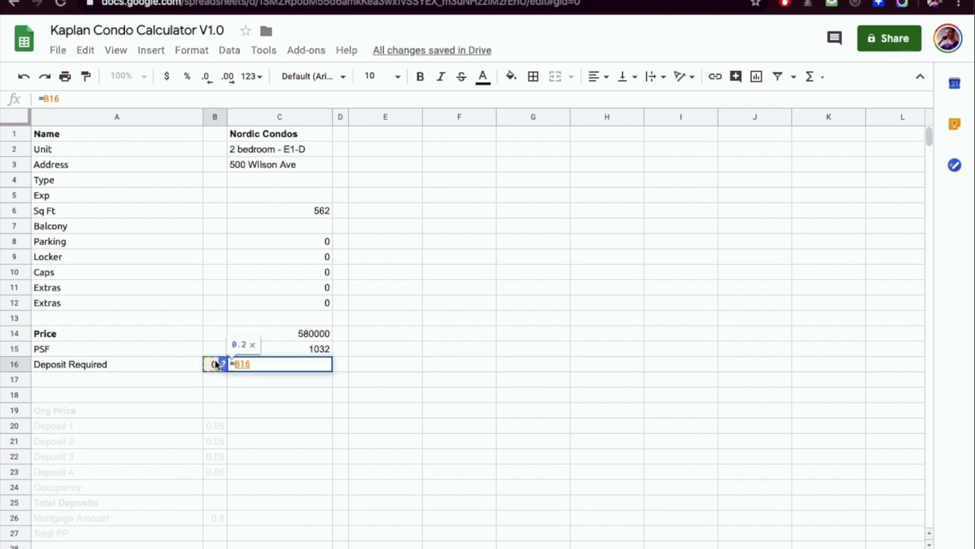
{"action": "type", "text": "*"}
{"action": "left_click", "coordinate": [315, 335]}
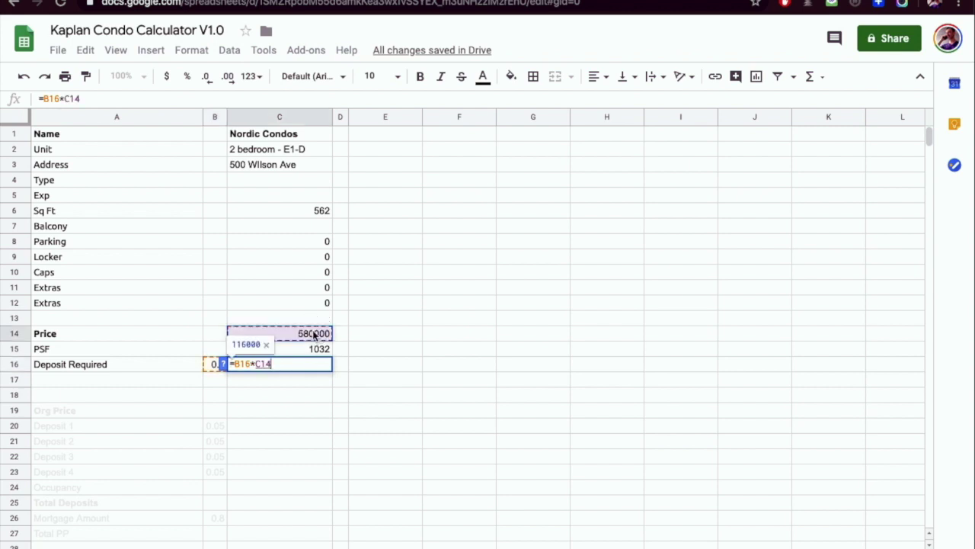
{"action": "key", "text": "Return"}
{"action": "key", "text": "Up"}
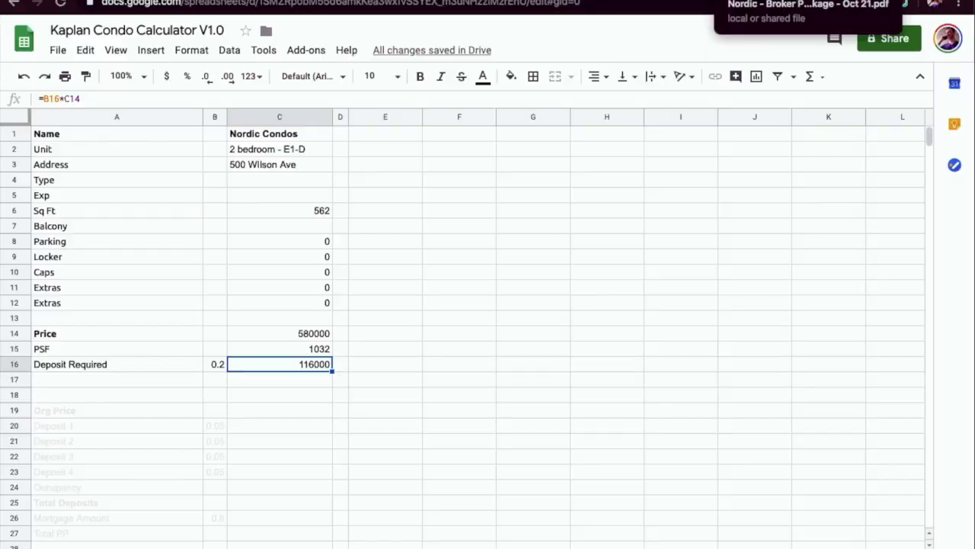
- Switch to the Nordic Broker Package PDF and examine the Standard Deposit Structure on page 2, including each instalment's percentage and timing
{"action": "left_click", "coordinate": [758, 4]}
{"action": "scroll", "coordinate": [565, 400], "scroll_direction": "down", "scroll_amount": 1}
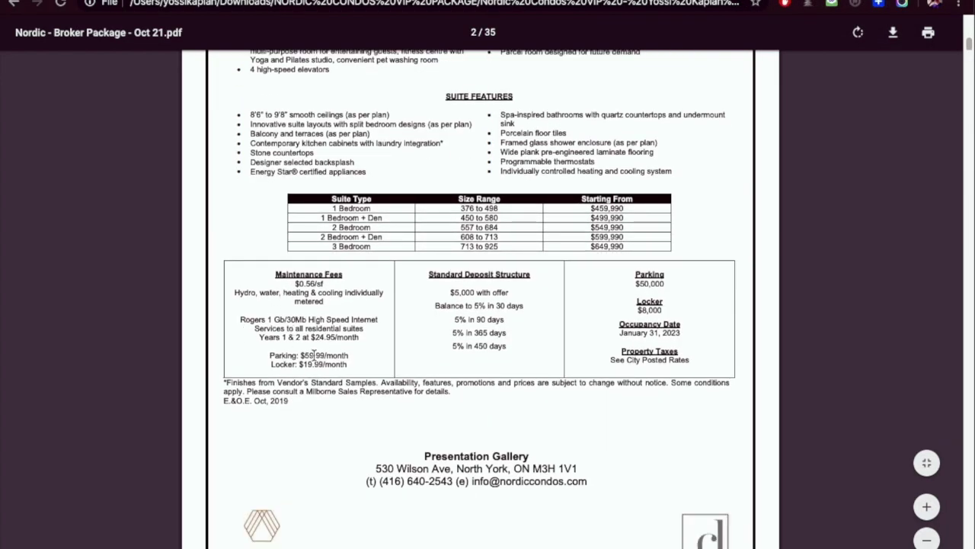
{"action": "left_click_drag", "start_coordinate": [426, 272], "coordinate": [448, 293]}
{"action": "triple_click", "coordinate": [487, 319]}
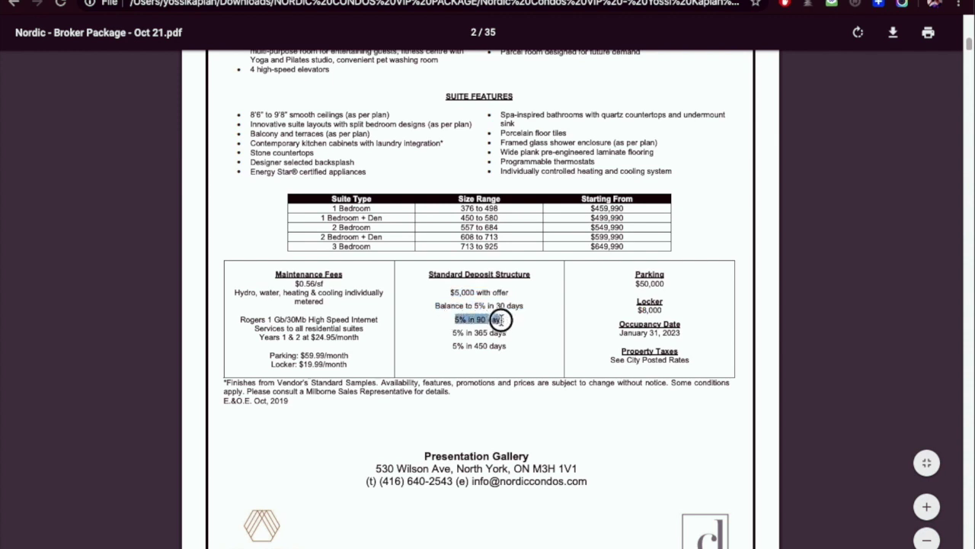
{"action": "left_click", "coordinate": [465, 347]}
{"action": "triple_click", "coordinate": [464, 346]}
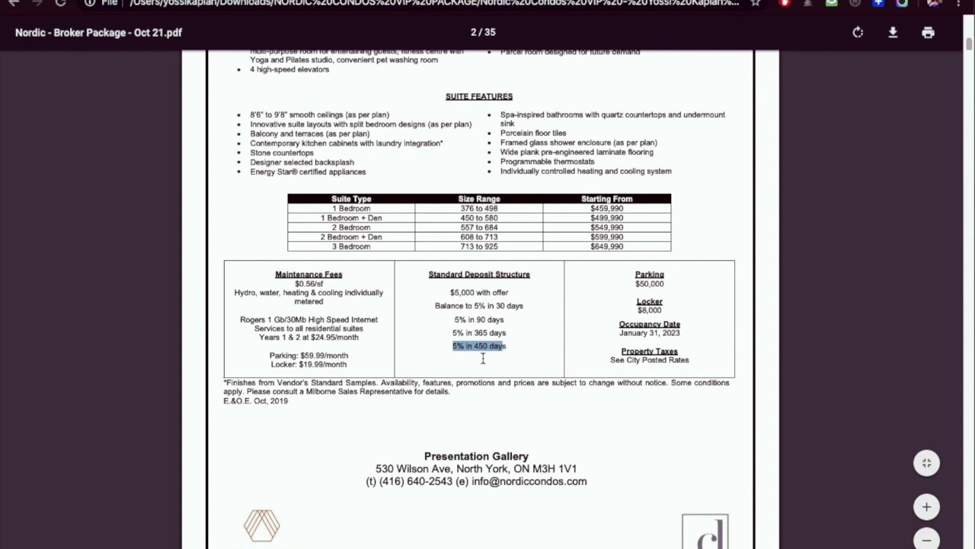
{"action": "left_click", "coordinate": [516, 350]}
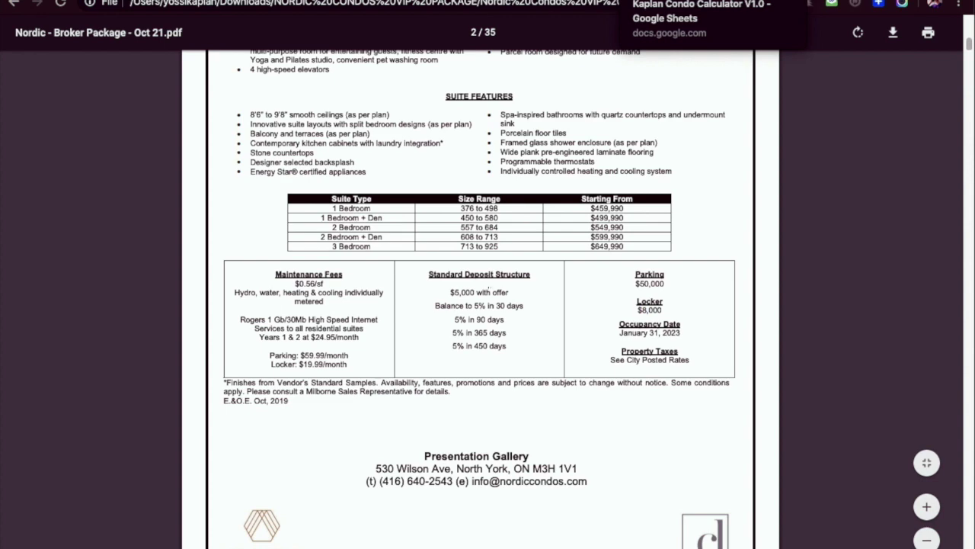
- Return to the Kaplan Condo Calculator spreadsheet and colour the labels from Org Price to Total Deposits (A19:A25) black
{"action": "left_click", "coordinate": [686, 1]}
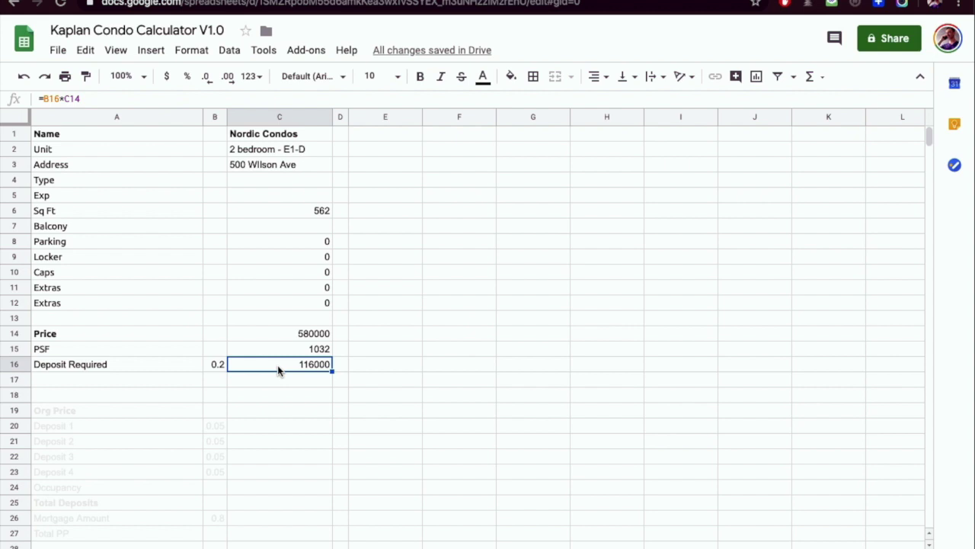
{"action": "left_click_drag", "start_coordinate": [168, 412], "coordinate": [160, 510]}
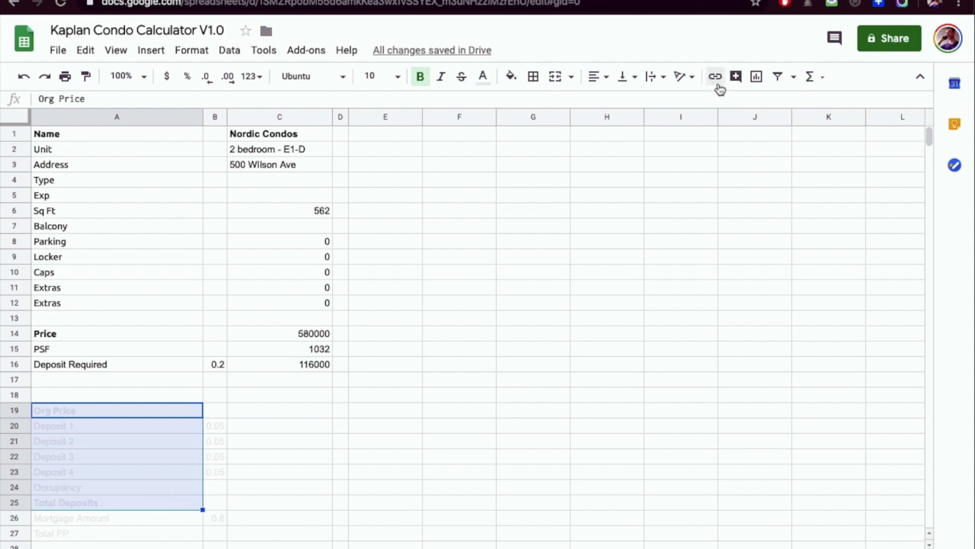
{"action": "left_click", "coordinate": [482, 77]}
{"action": "left_click", "coordinate": [489, 127]}
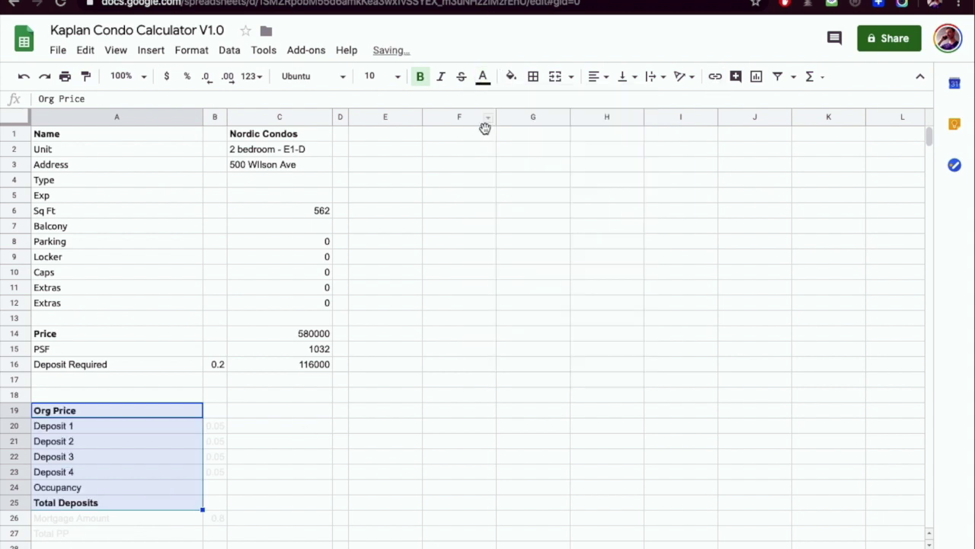
- Link the Org Price in C19 to the Price cell with the formula =C14
{"action": "left_click", "coordinate": [271, 414]}
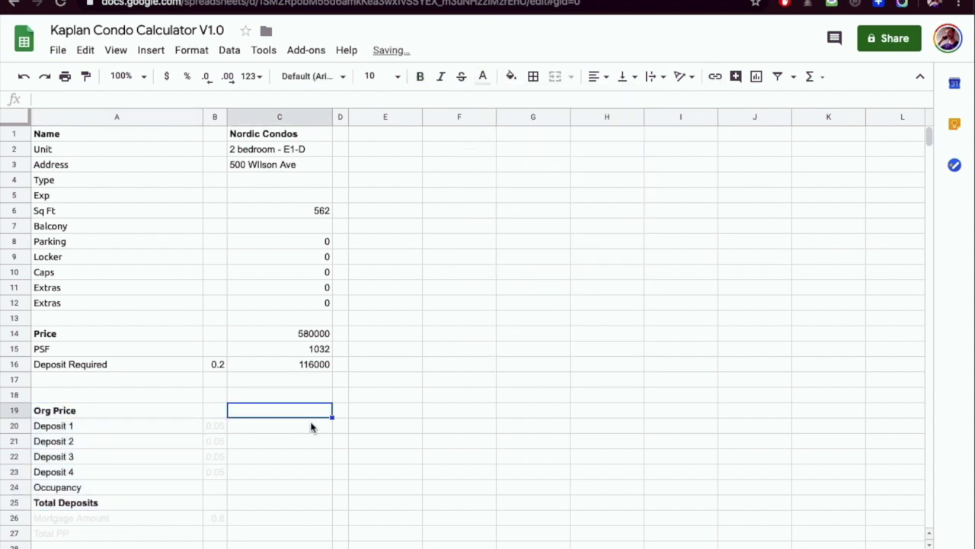
{"action": "type", "text": "="}
{"action": "left_click", "coordinate": [294, 334]}
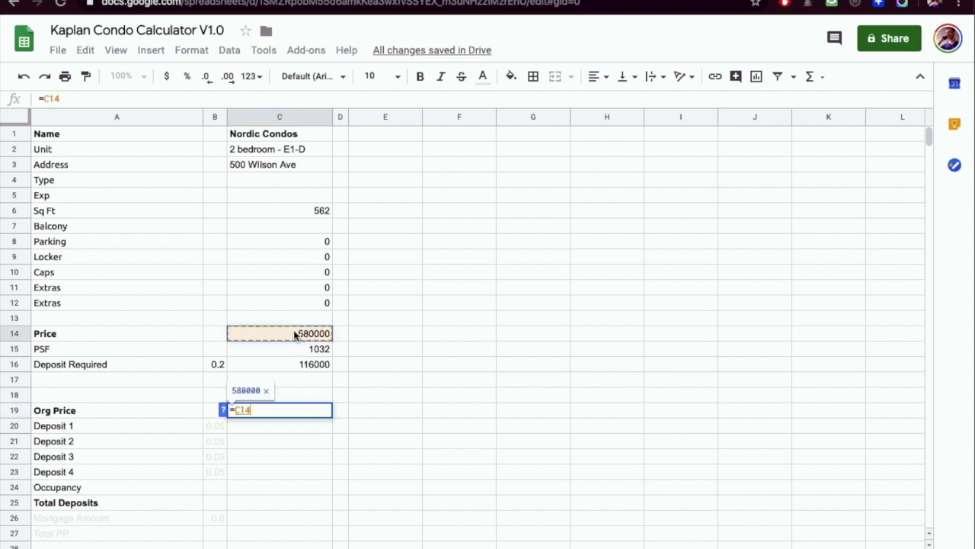
{"action": "key", "text": "Return"}
- Colour the rates for Deposit 1 to Deposit 4 in B20:B23 black
{"action": "left_click_drag", "start_coordinate": [218, 432], "coordinate": [215, 480]}
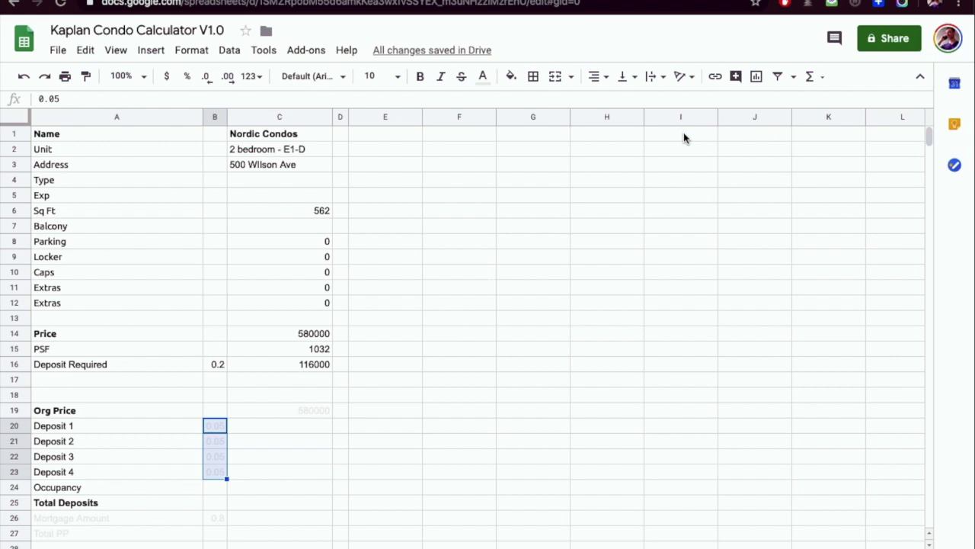
{"action": "left_click", "coordinate": [483, 77]}
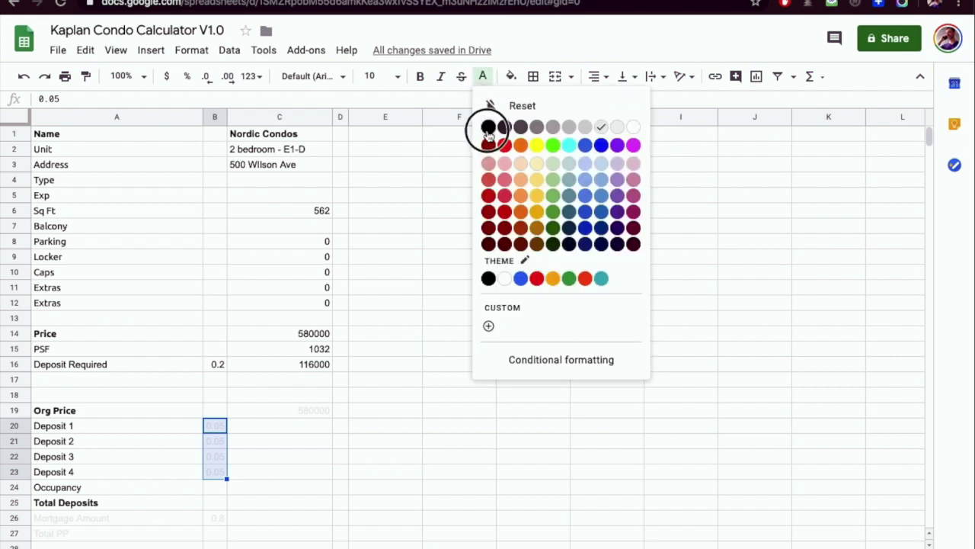
{"action": "left_click", "coordinate": [488, 128]}
- Format the deposit rates in B20:B23 and the Deposit Required rate in B16 as percentages, widening column B to fit
{"action": "left_click", "coordinate": [188, 79]}
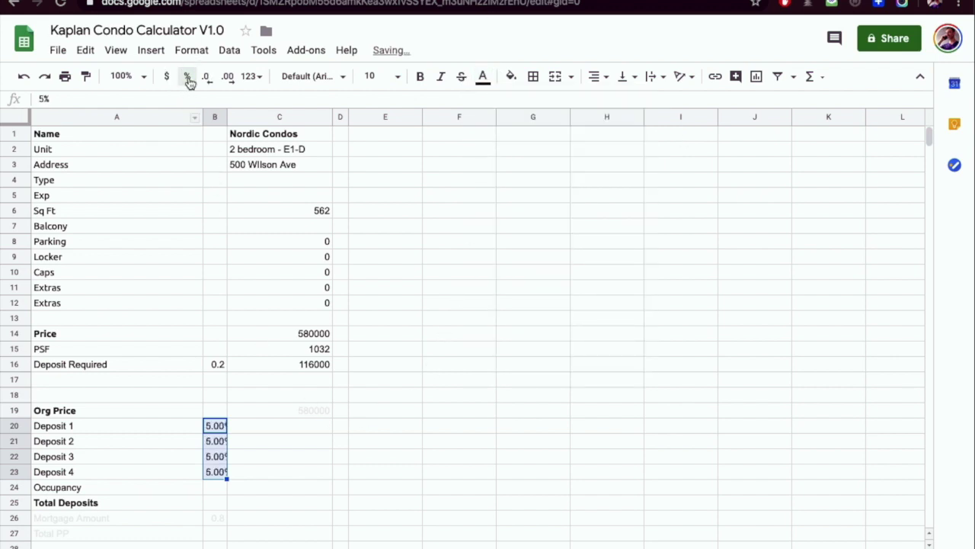
{"action": "left_click_drag", "start_coordinate": [227, 117], "coordinate": [240, 118]}
{"action": "left_click", "coordinate": [224, 365]}
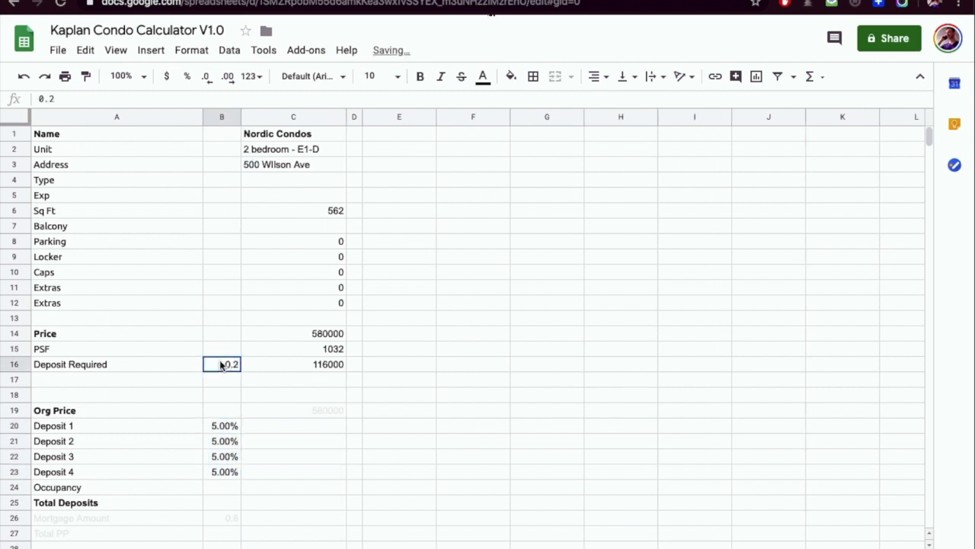
{"action": "left_click", "coordinate": [187, 77]}
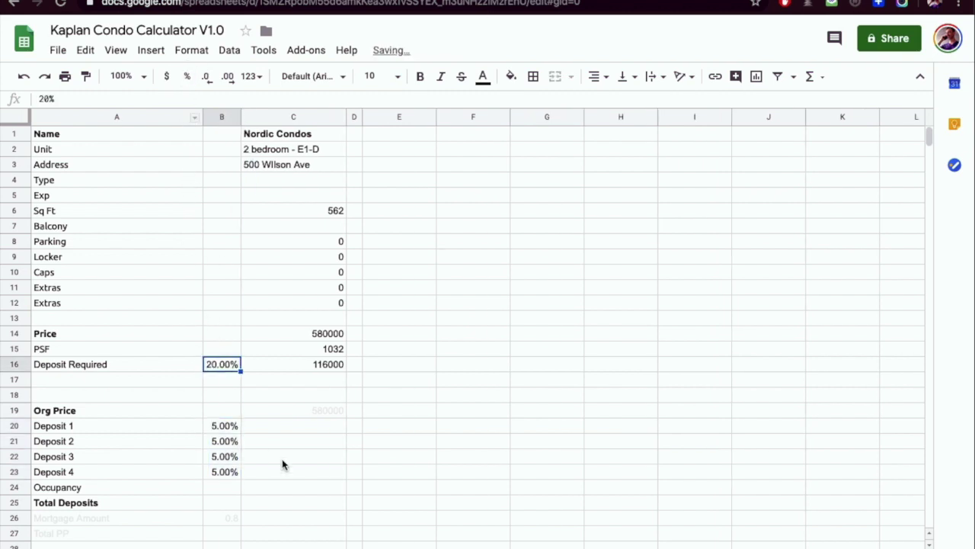
- Set the text colour of the deposit block A19:C25 to black, including the Org Price value
{"action": "left_click", "coordinate": [284, 412]}
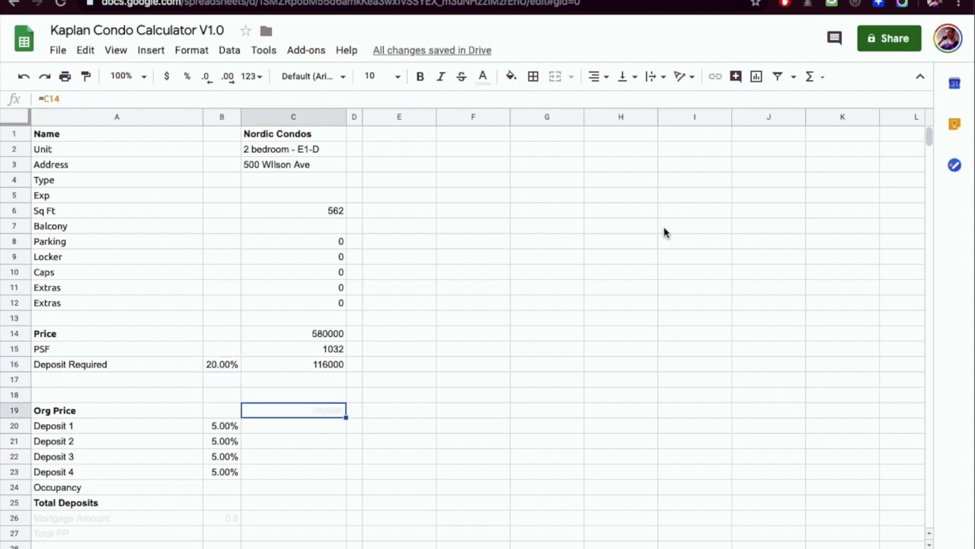
{"action": "left_click_drag", "start_coordinate": [135, 414], "coordinate": [305, 510]}
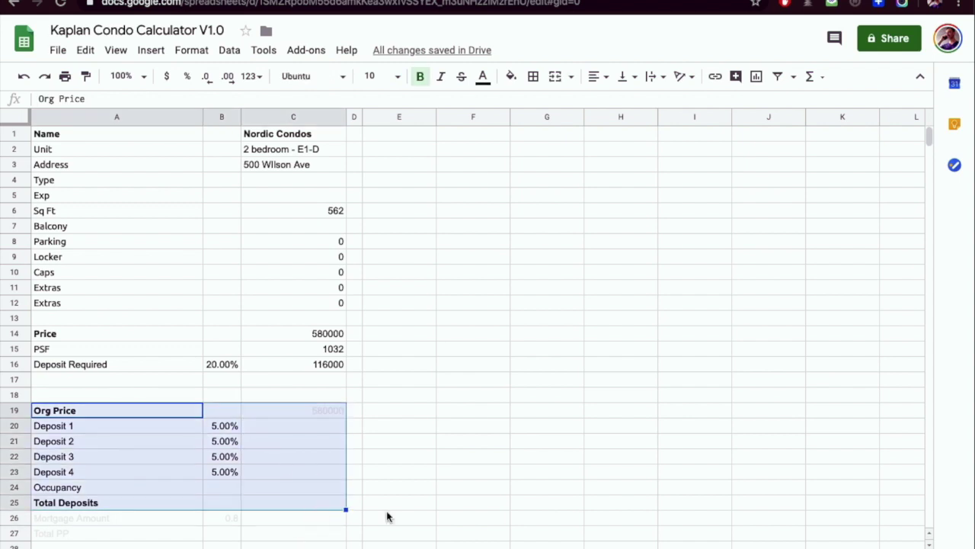
{"action": "left_click", "coordinate": [486, 84]}
{"action": "left_click", "coordinate": [488, 125]}
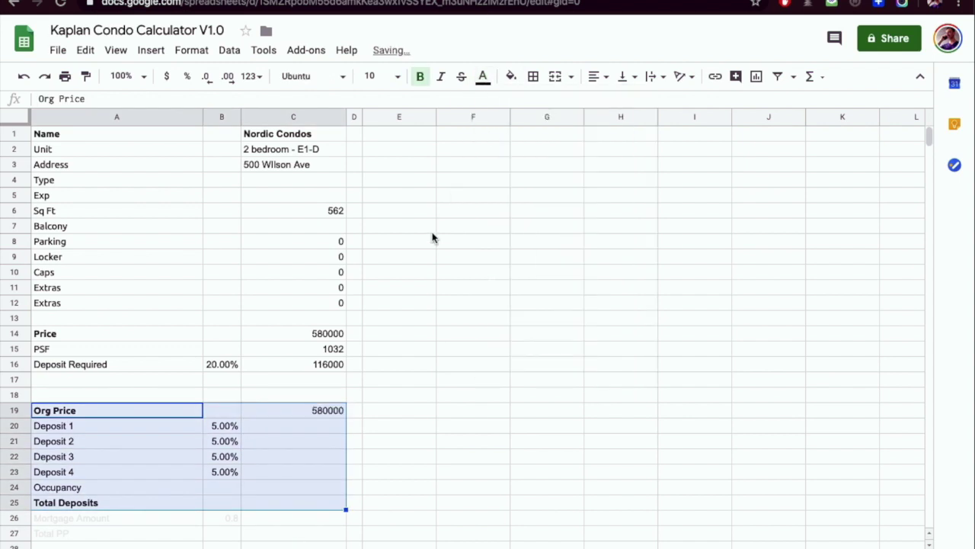
- Calculate Deposit 1 in C20 with the formula =B20*C19, multiplying its rate by the original price
{"action": "left_click", "coordinate": [294, 414]}
{"action": "left_click", "coordinate": [294, 426]}
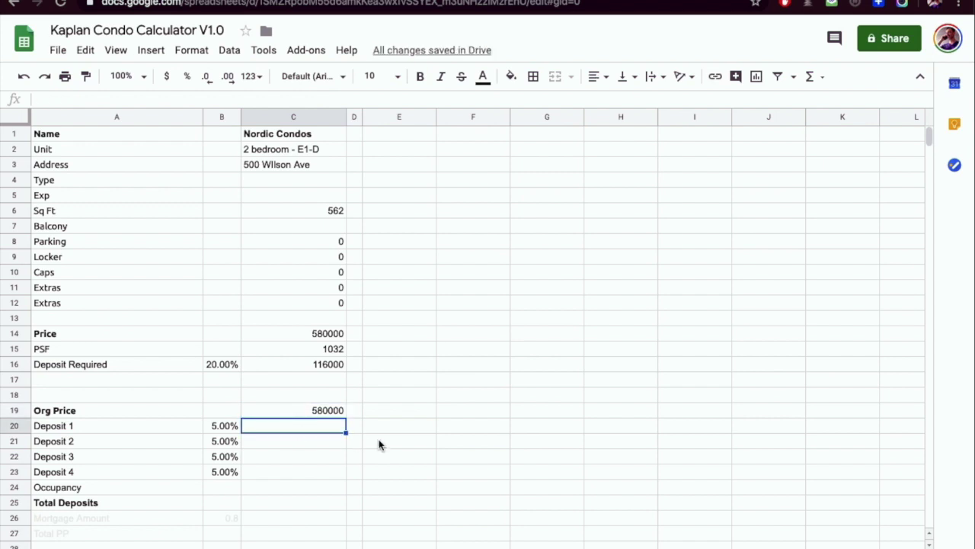
{"action": "type", "text": "="}
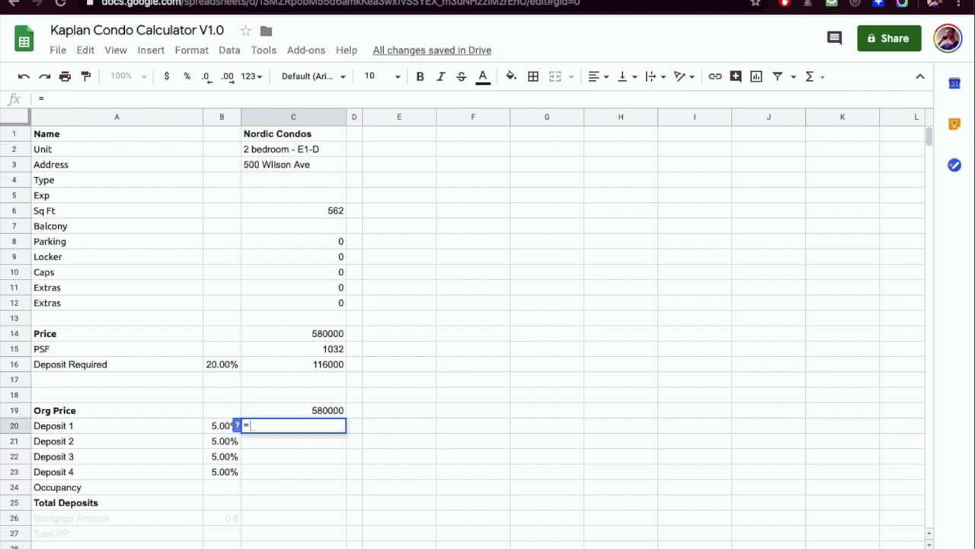
{"action": "left_click", "coordinate": [225, 427]}
{"action": "type", "text": "*"}
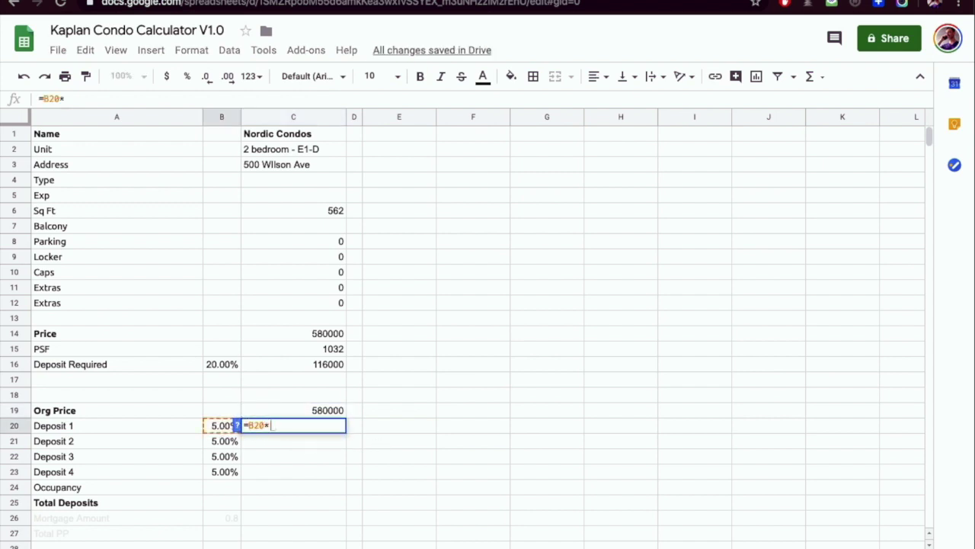
{"action": "left_click", "coordinate": [324, 412]}
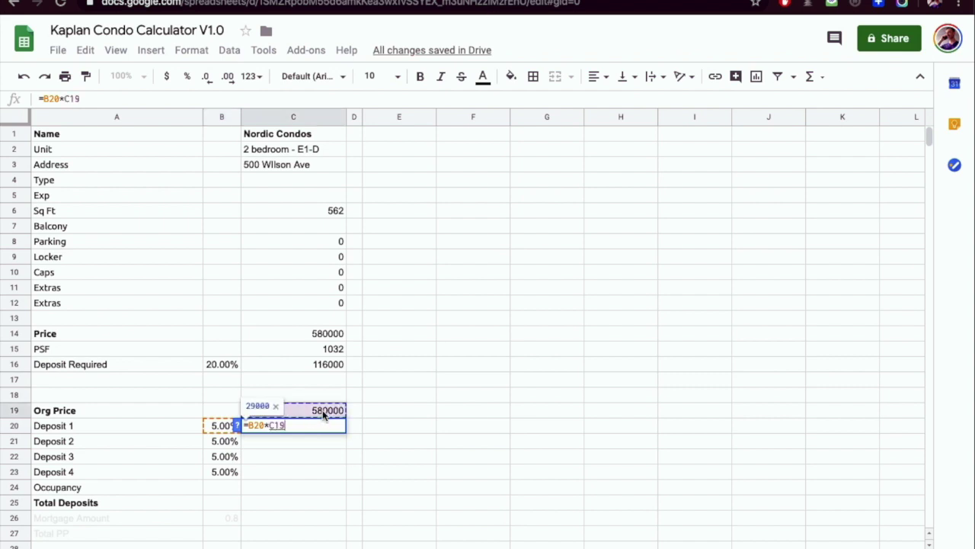
{"action": "key", "text": "Return"}
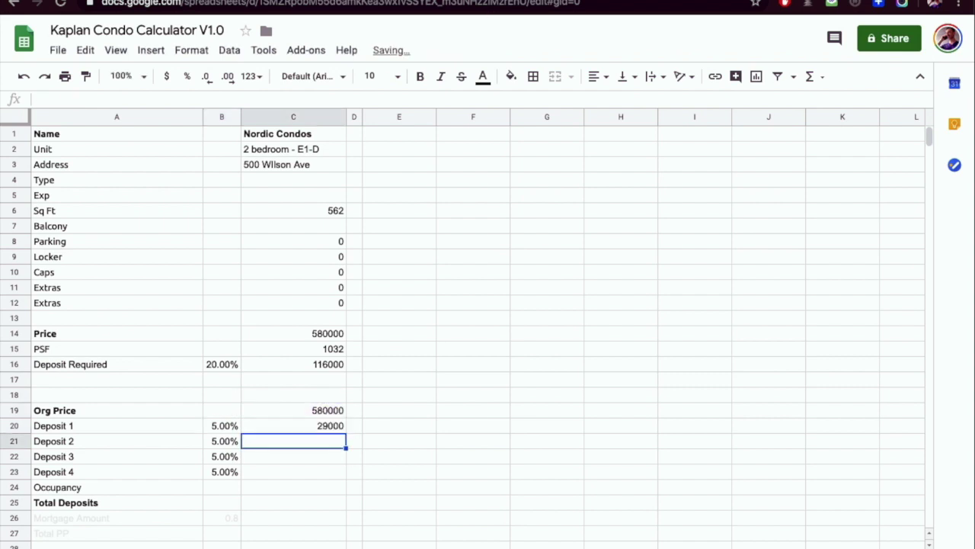
- Enter the initial 5000 deposit paid with the offer in E20, beside the Deposit 1 amount
{"action": "left_click", "coordinate": [323, 429]}
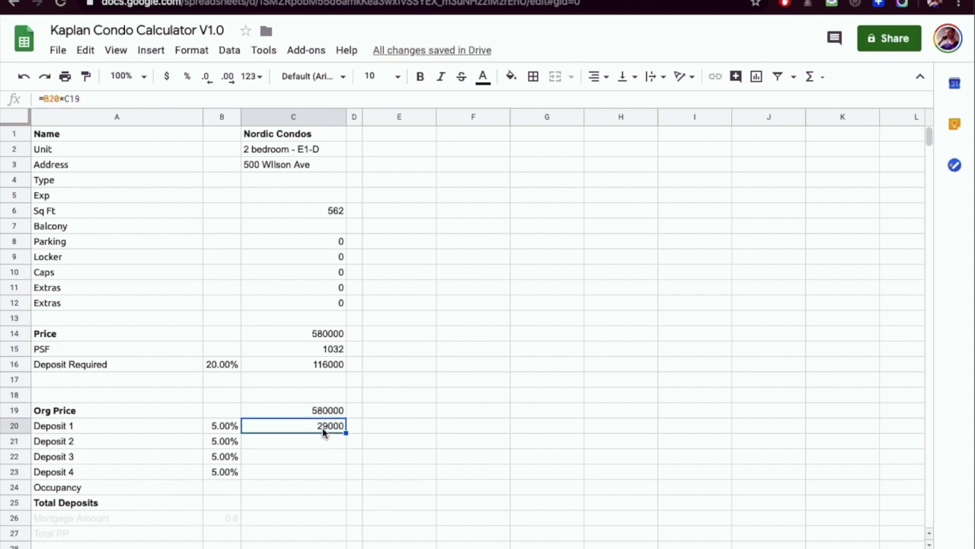
{"action": "left_click", "coordinate": [379, 430]}
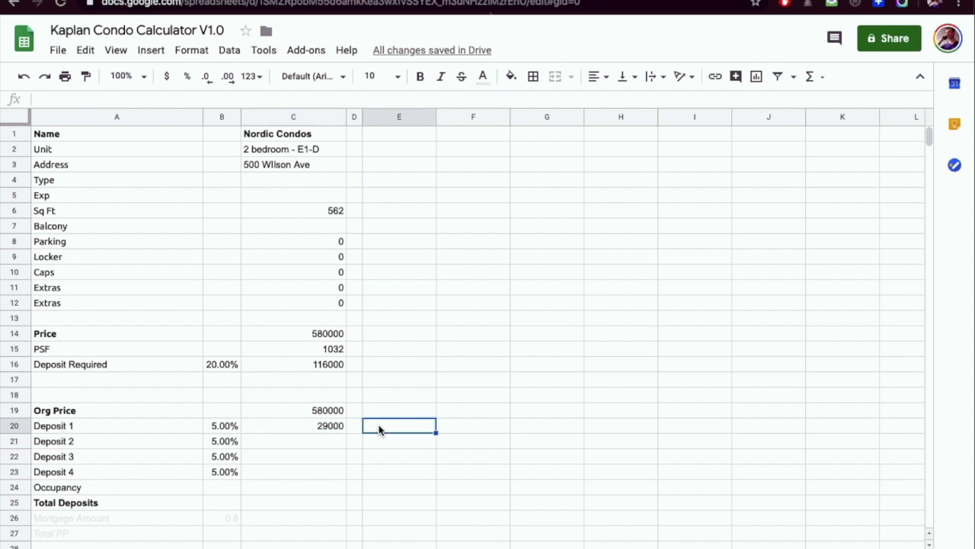
{"action": "type", "text": "50"}
{"action": "key", "text": "Return"}
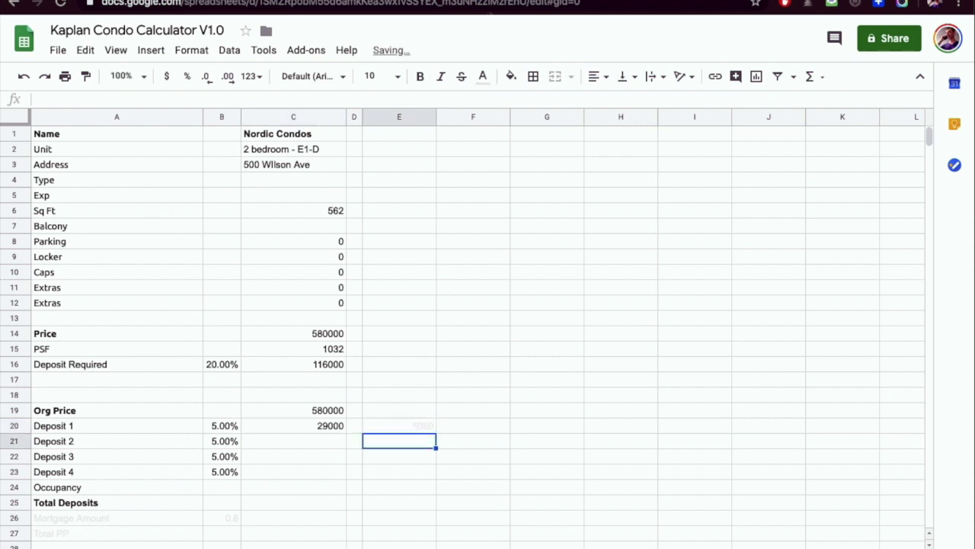
- Set the text colour of the whole deposit area A19:I25 to black
{"action": "key", "text": "Up"}
{"action": "key", "text": "Up"}
{"action": "key", "text": "Left"}
{"action": "key", "text": "Left"}
{"action": "key", "text": "Left"}
{"action": "key", "text": "Left"}
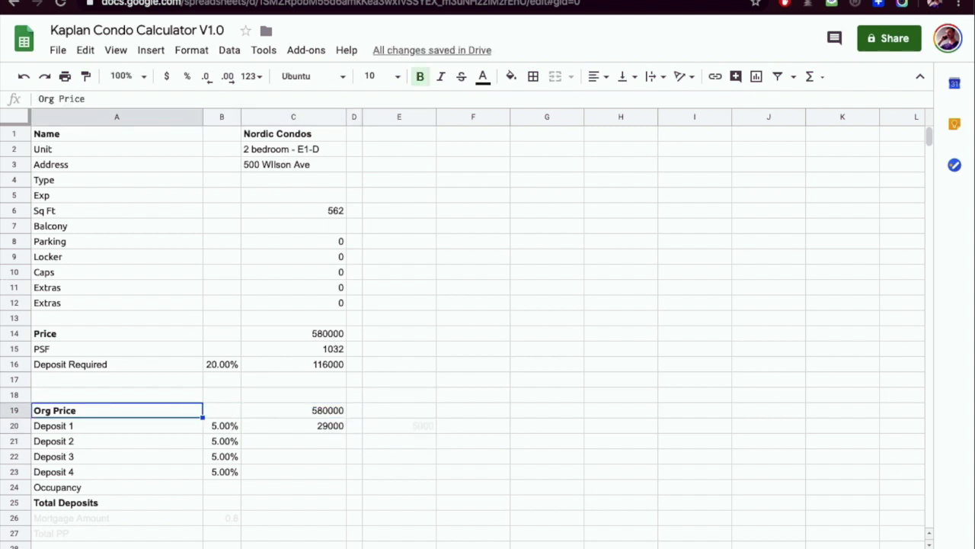
{"action": "key", "text": "shift+Right"}
{"action": "key", "text": "shift+Right"}
{"action": "key", "text": "shift+Right"}
{"action": "key", "text": "shift+Right"}
{"action": "key", "text": "shift+Right"}
{"action": "key", "text": "shift+Right"}
{"action": "key", "text": "shift+Right"}
{"action": "key", "text": "shift+Right"}
{"action": "key", "text": "shift+Down"}
{"action": "key", "text": "shift+Down"}
{"action": "key", "text": "shift+Down"}
{"action": "key", "text": "shift+Down"}
{"action": "key", "text": "shift+Down"}
{"action": "key", "text": "shift+Down"}
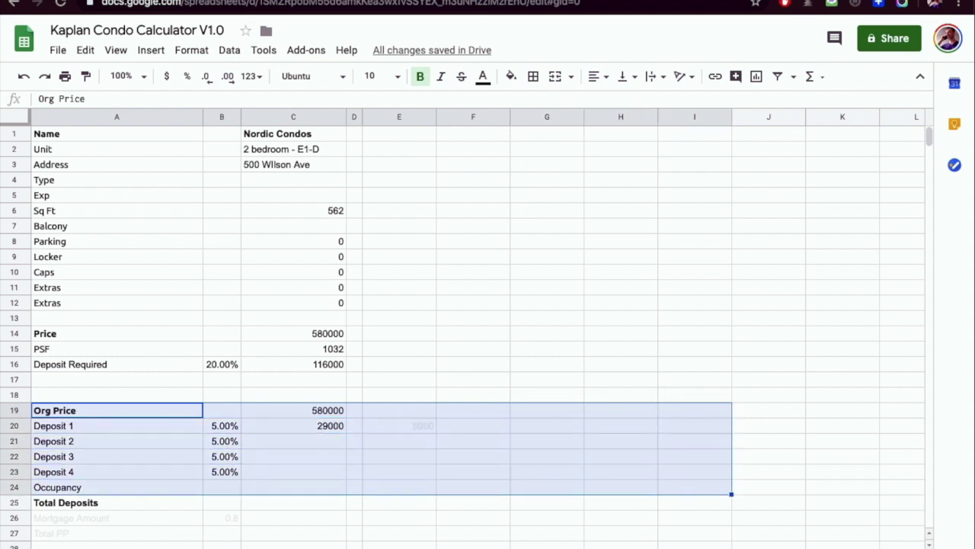
{"action": "left_click", "coordinate": [482, 76]}
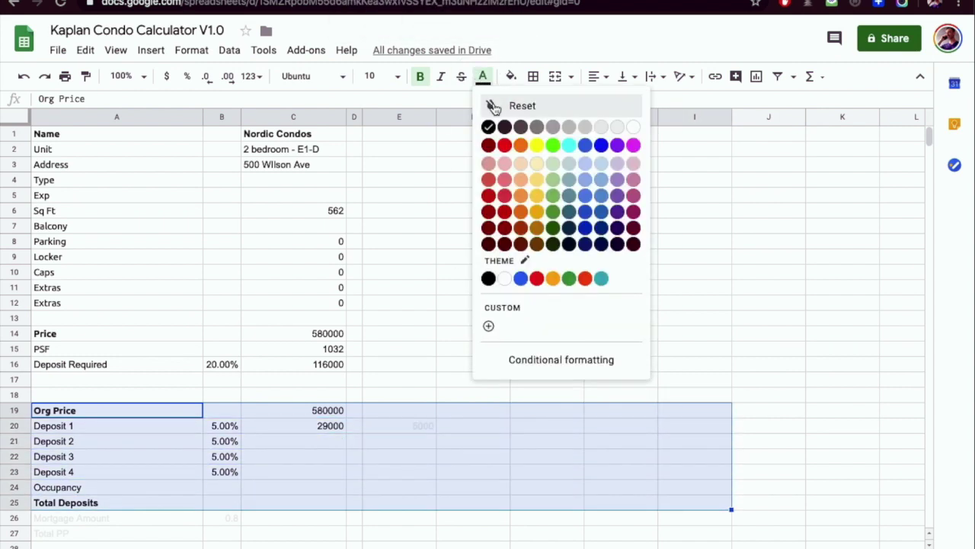
{"action": "left_click", "coordinate": [489, 128]}
- Calculate the remainder of the first deposit in F20 with the formula =C20-E20
{"action": "left_click", "coordinate": [419, 427]}
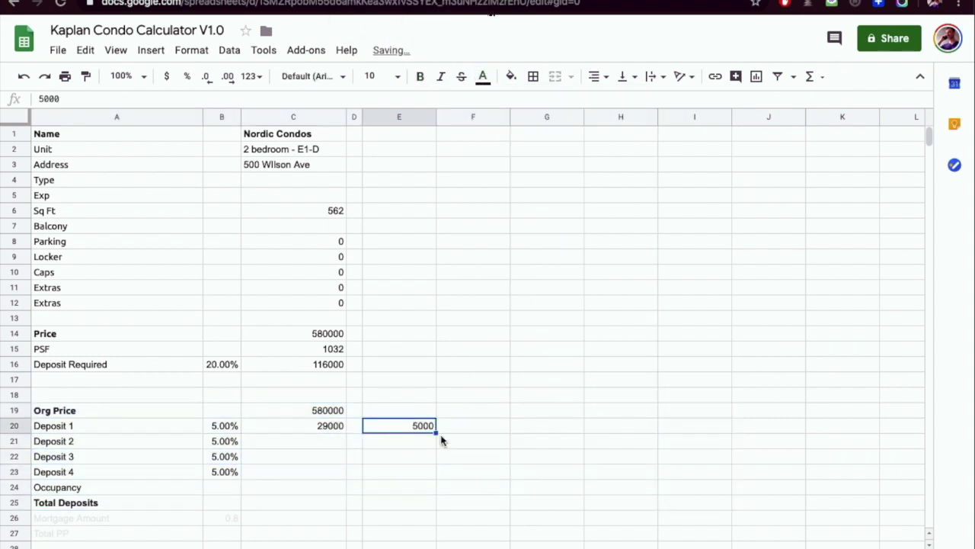
{"action": "left_click", "coordinate": [461, 431]}
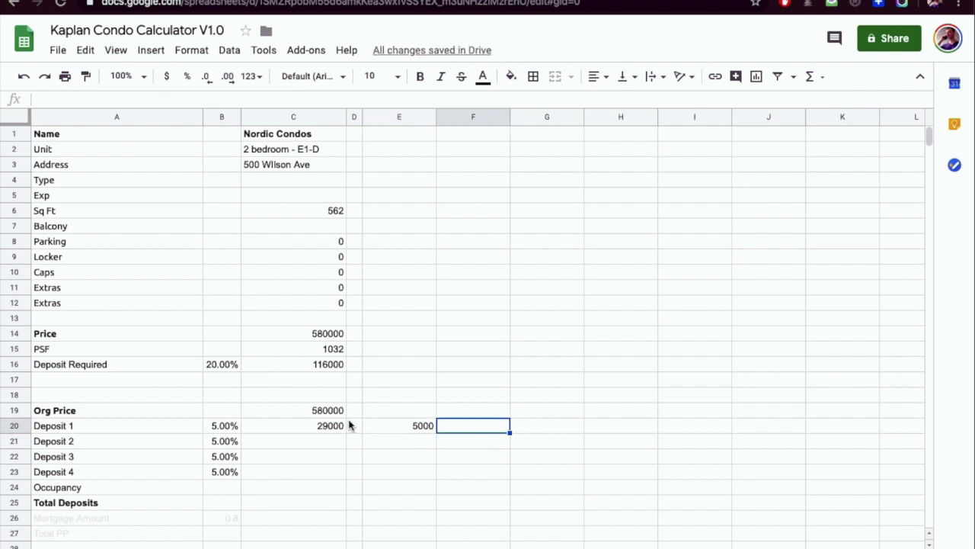
{"action": "type", "text": "="}
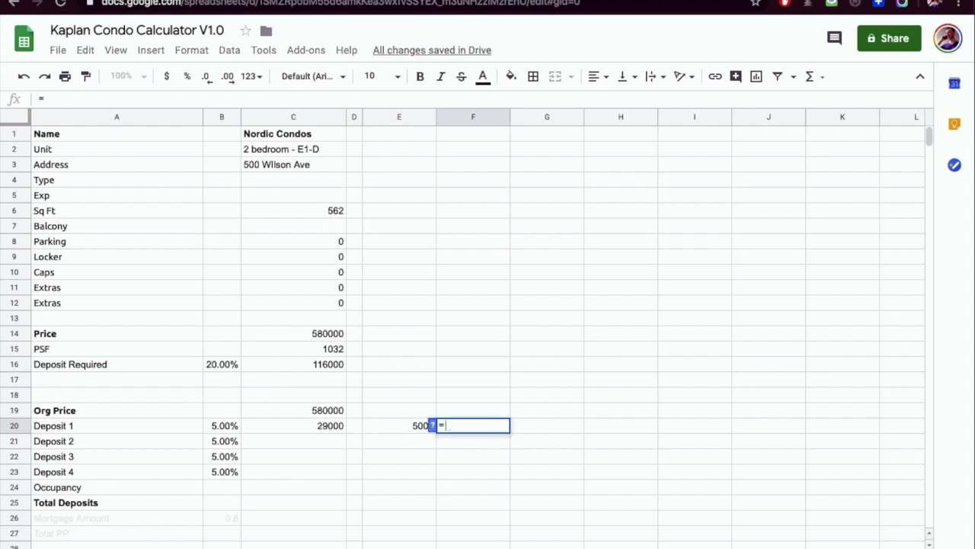
{"action": "left_click", "coordinate": [320, 426]}
{"action": "type", "text": "-"}
{"action": "left_click", "coordinate": [376, 427]}
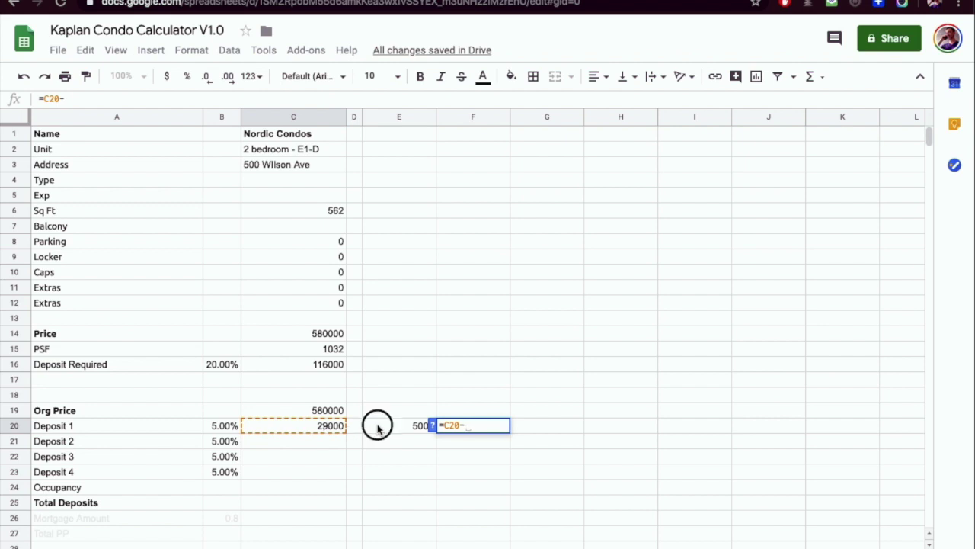
{"action": "key", "text": "Return"}
{"action": "left_click", "coordinate": [473, 425]}
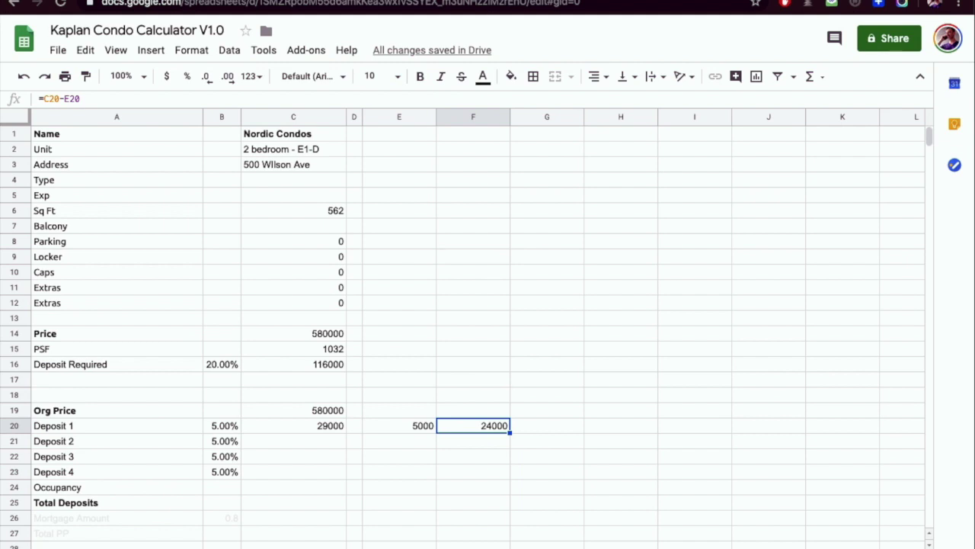
- Label the split of the first deposit by entering 1st in E19 and 1st Remain in F19
{"action": "left_click", "coordinate": [400, 425]}
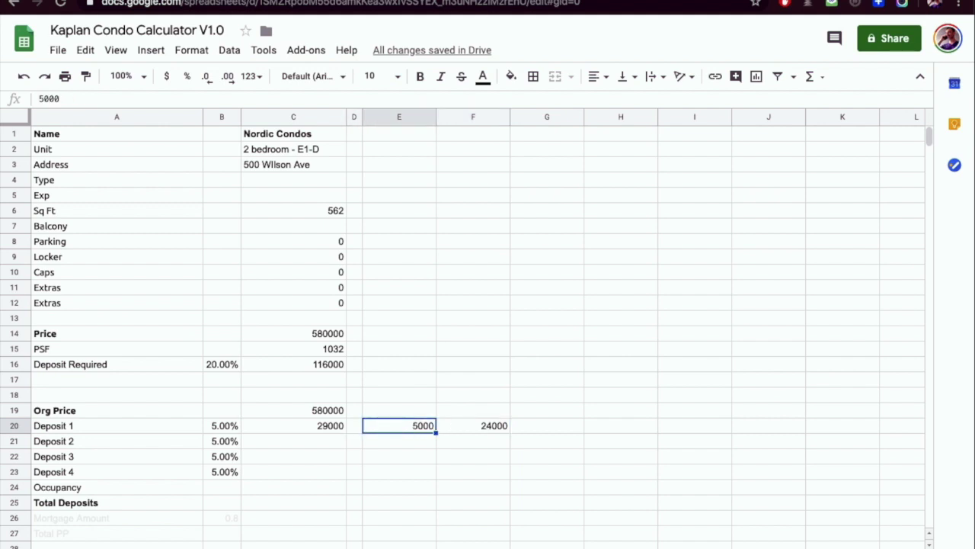
{"action": "left_click", "coordinate": [399, 410]}
{"action": "type", "text": "1st"}
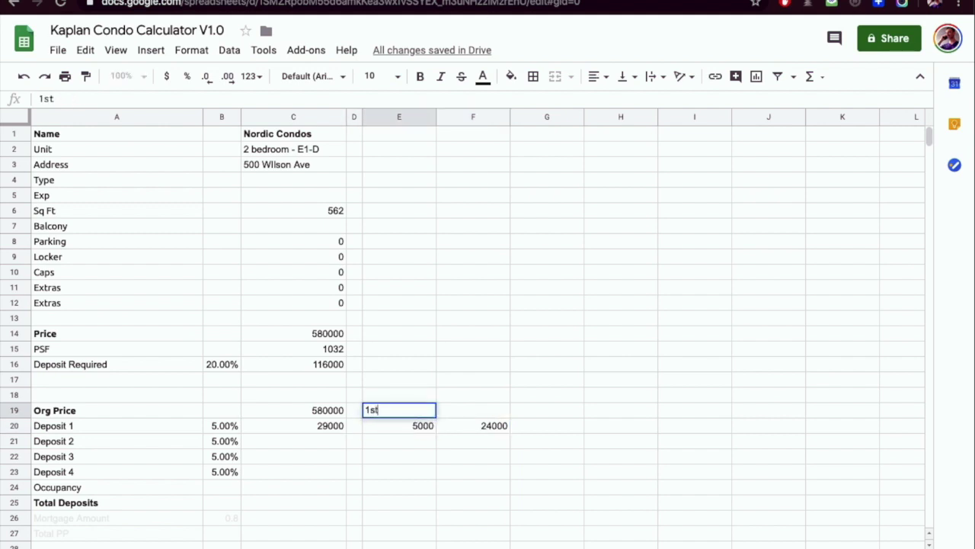
{"action": "key", "text": "Tab"}
{"action": "type", "text": "1st"}
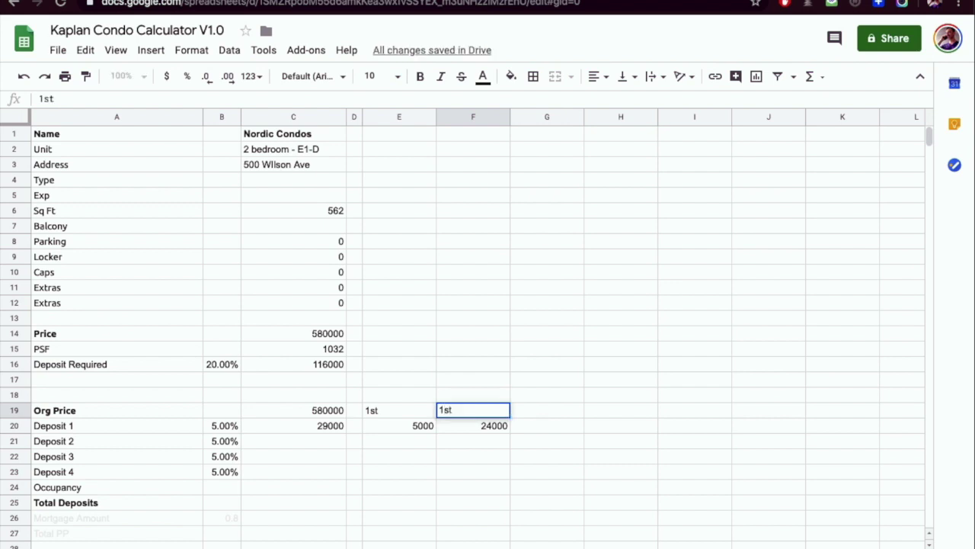
{"action": "type", "text": " a"}
{"action": "key", "text": "BackSpace"}
{"action": "type", "text": "Remain"}
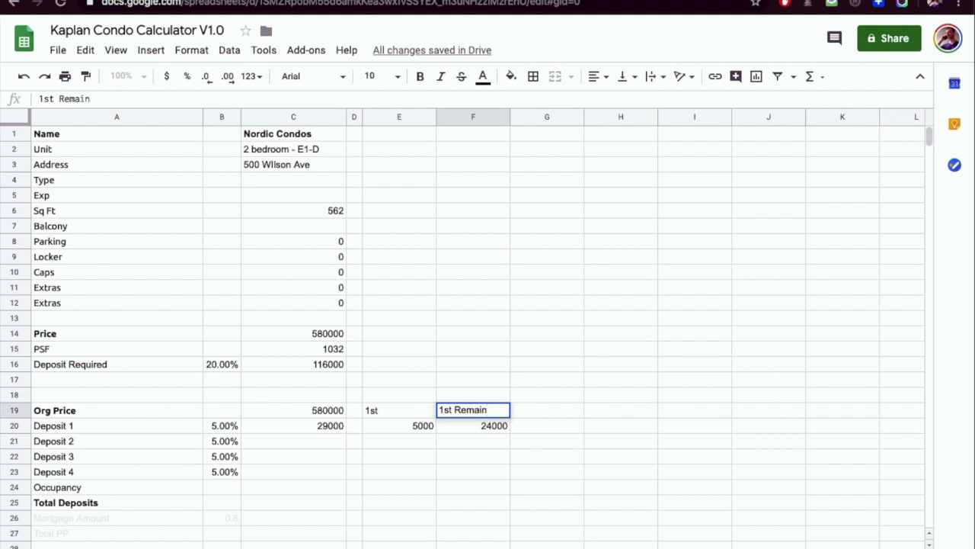
{"action": "key", "text": "Return"}
- Test the deposit formulas with a Price of 600000 in C14, and set the price back to 580000
{"action": "key", "text": "Left"}
{"action": "key", "text": "Left"}
{"action": "key", "text": "Left"}
{"action": "key", "text": "Up"}
{"action": "key", "text": "Up"}
{"action": "key", "text": "Up"}
{"action": "key", "text": "Up"}
{"action": "key", "text": "Up"}
{"action": "key", "text": "Up"}
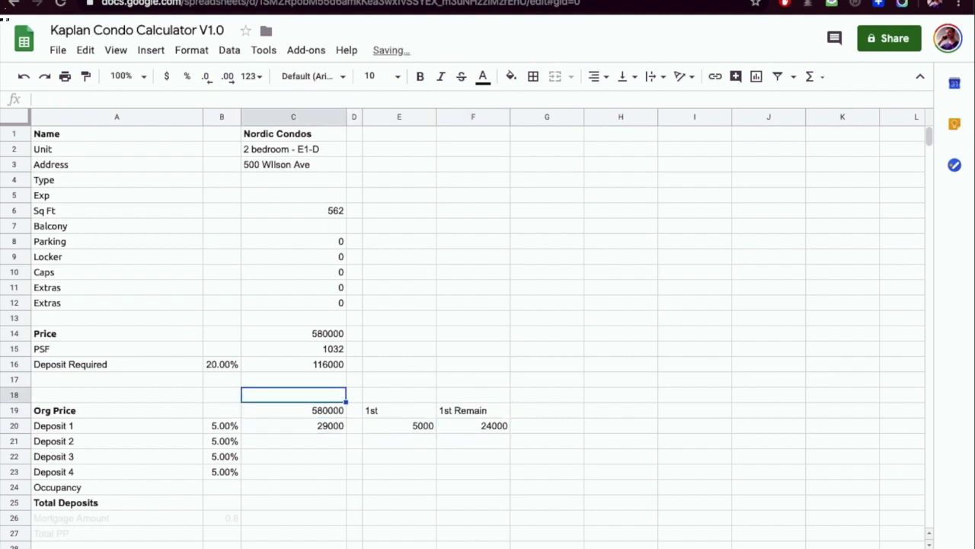
{"action": "type", "text": "600"}
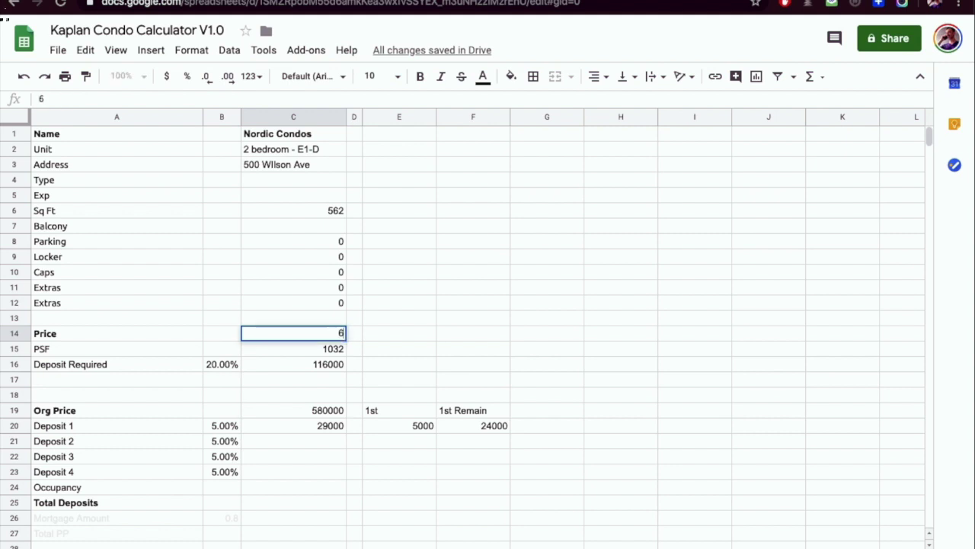
{"action": "key", "text": "Return"}
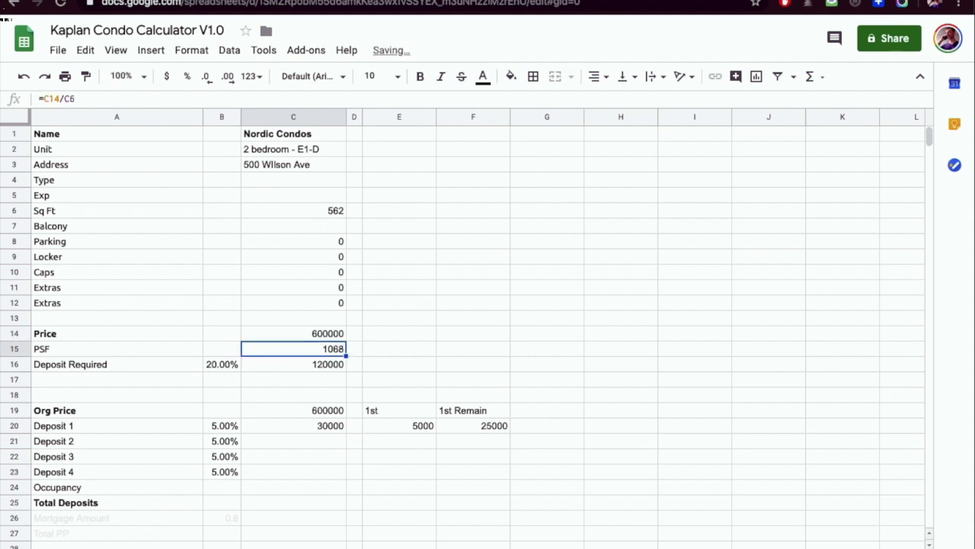
{"action": "left_click", "coordinate": [420, 429]}
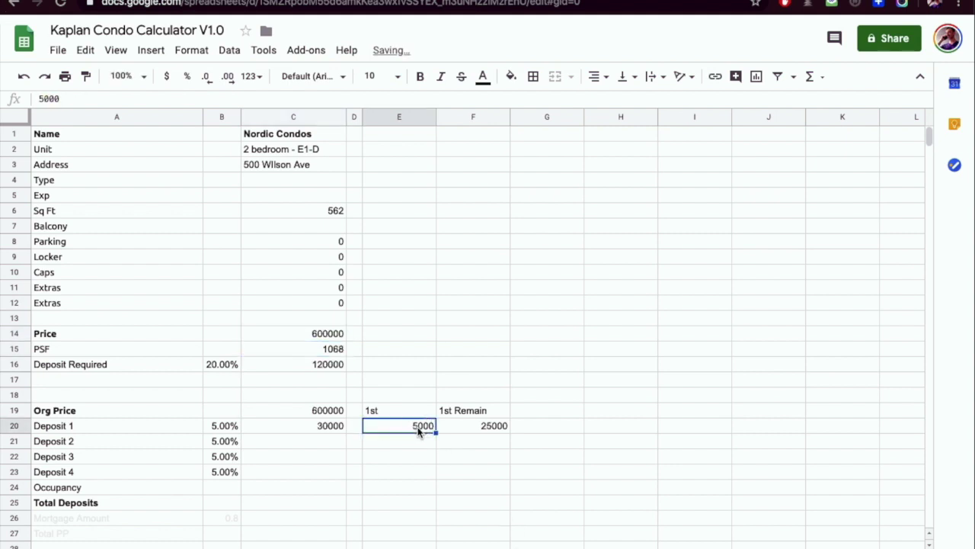
{"action": "left_click", "coordinate": [473, 431]}
{"action": "left_click", "coordinate": [320, 336]}
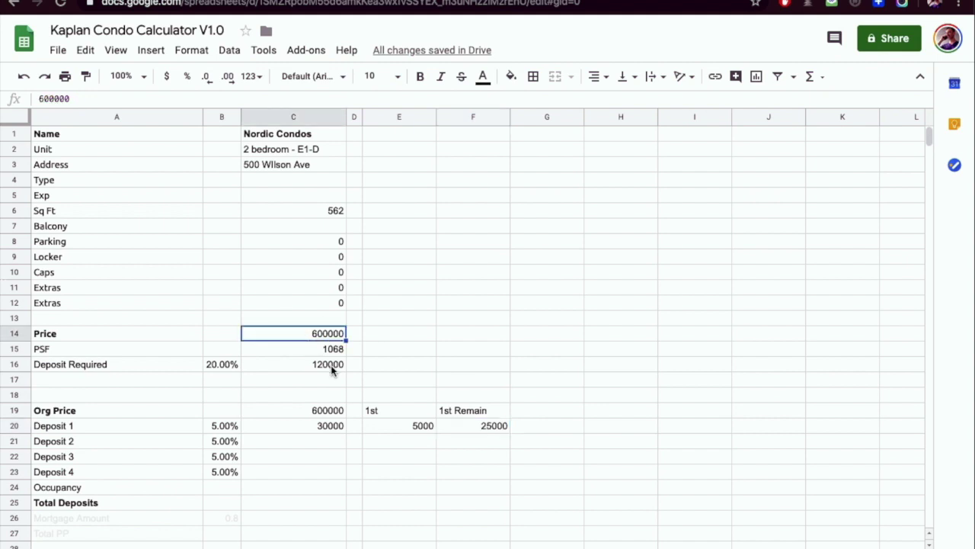
{"action": "type", "text": "580000"}
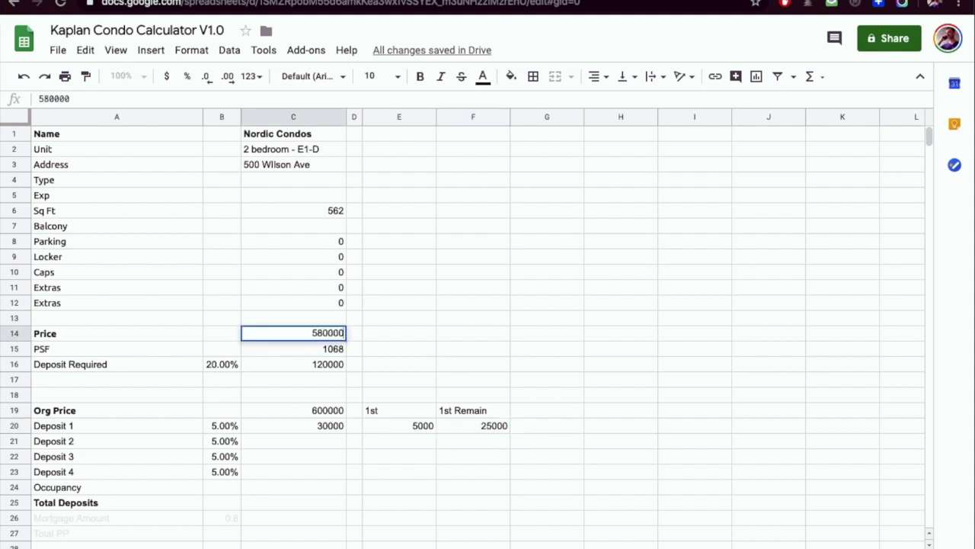
{"action": "key", "text": "Return"}
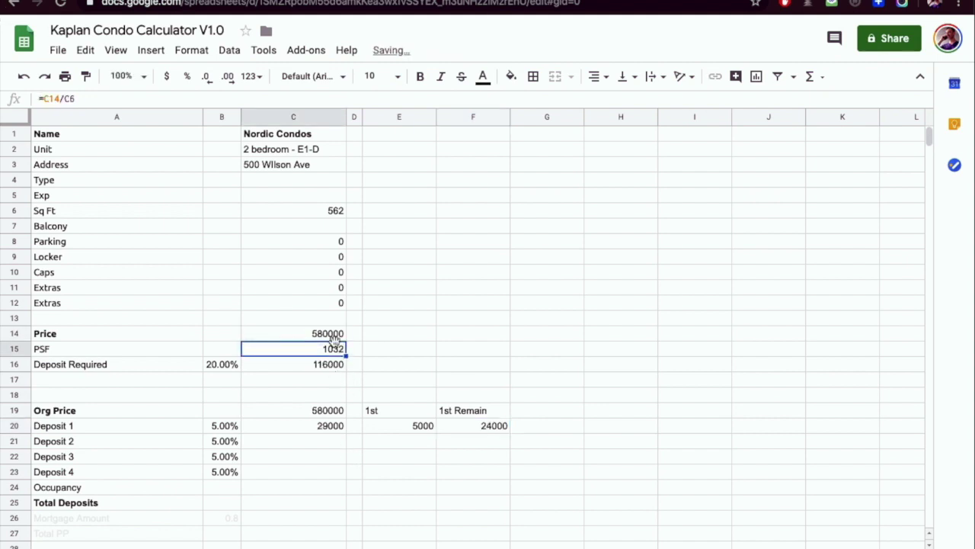
- Change the Deposit 1 formula in C20 to =B20*$C$19 and fill it down through Deposit 4 in C23
{"action": "left_click", "coordinate": [329, 441]}
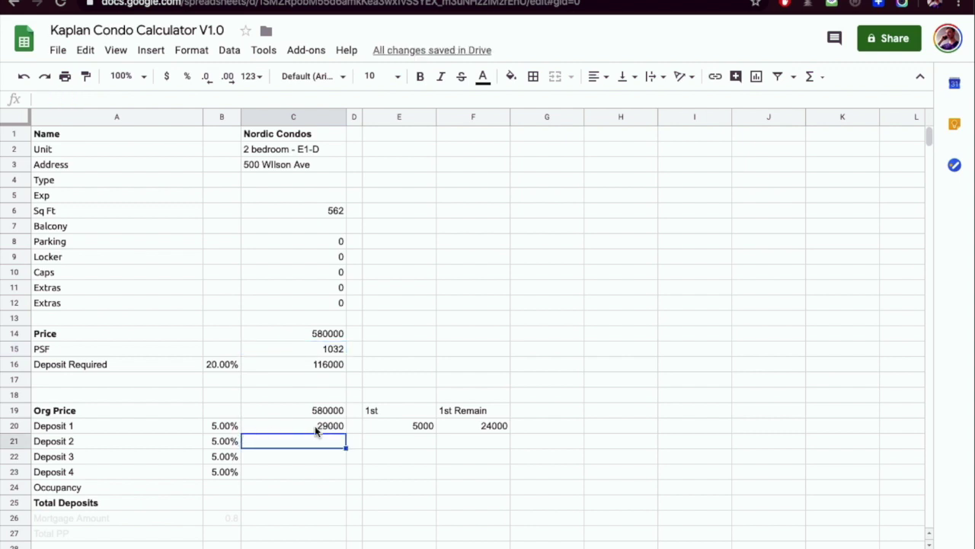
{"action": "left_click", "coordinate": [320, 427]}
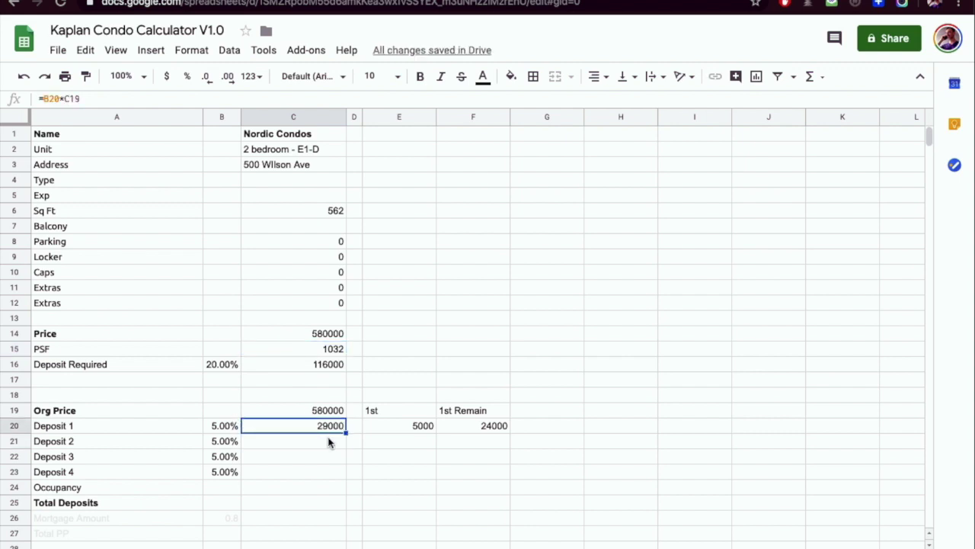
{"action": "left_click", "coordinate": [67, 98]}
{"action": "type", "text": "4"}
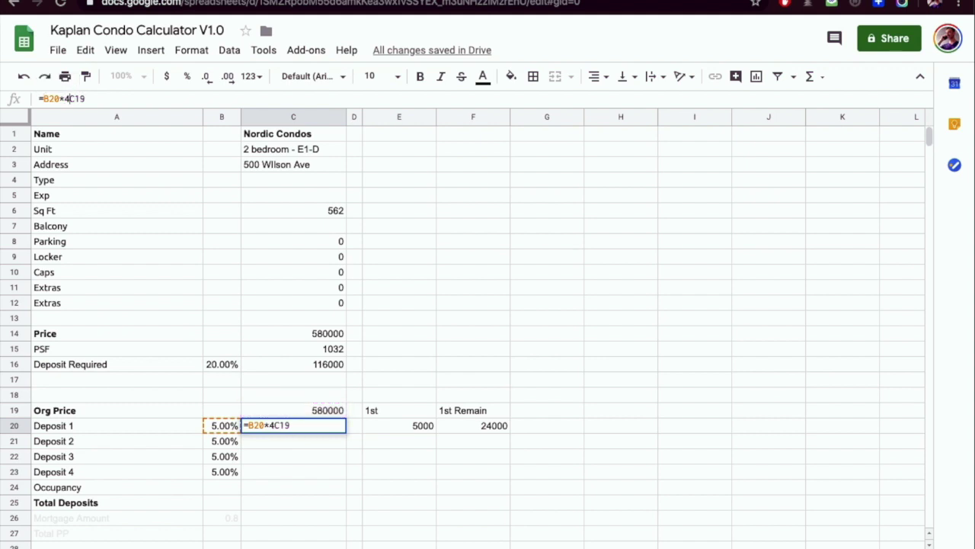
{"action": "key", "text": "BackSpace"}
{"action": "type", "text": "$"}
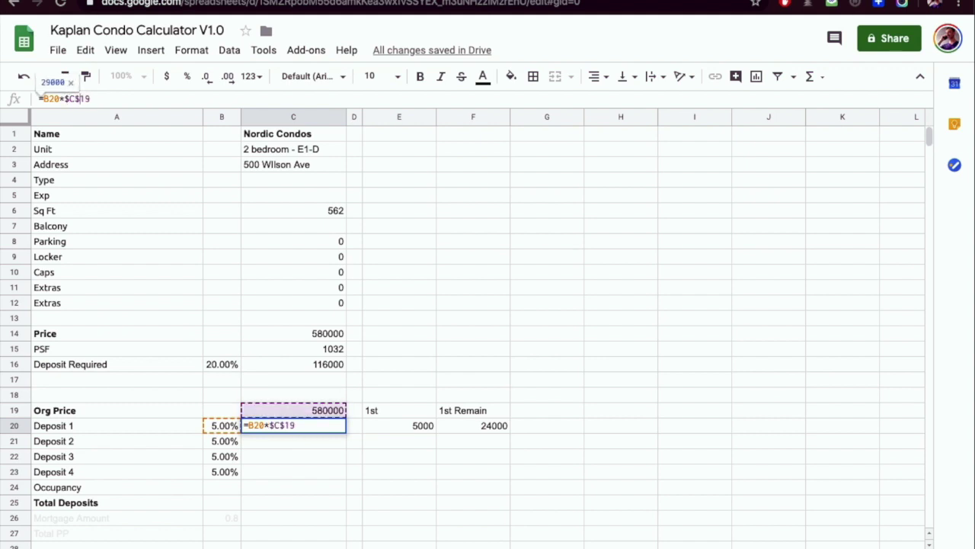
{"action": "key", "text": "Return"}
{"action": "key", "text": "Up"}
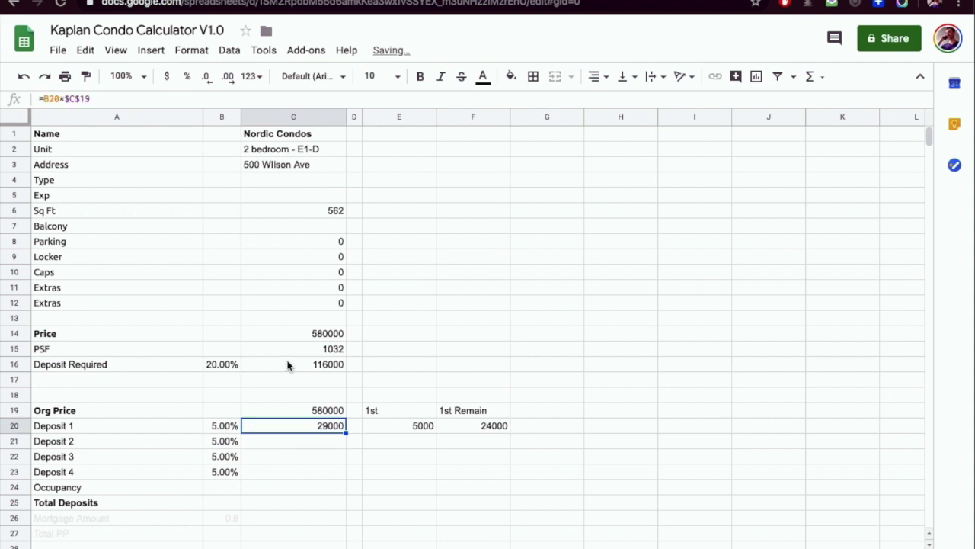
{"action": "left_click_drag", "start_coordinate": [346, 432], "coordinate": [329, 472]}
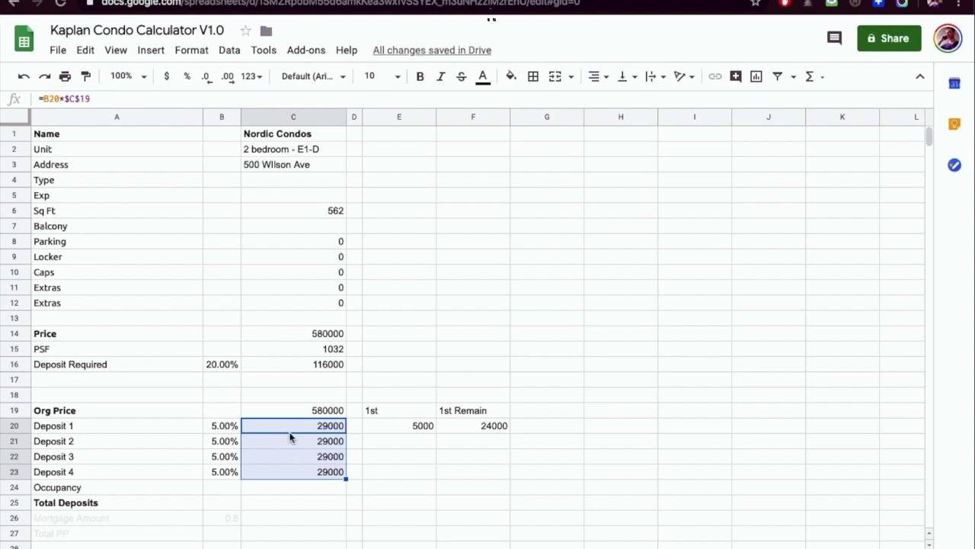
- Enter 0 as the Occupancy deposit amount in C24
{"action": "left_click", "coordinate": [139, 495]}
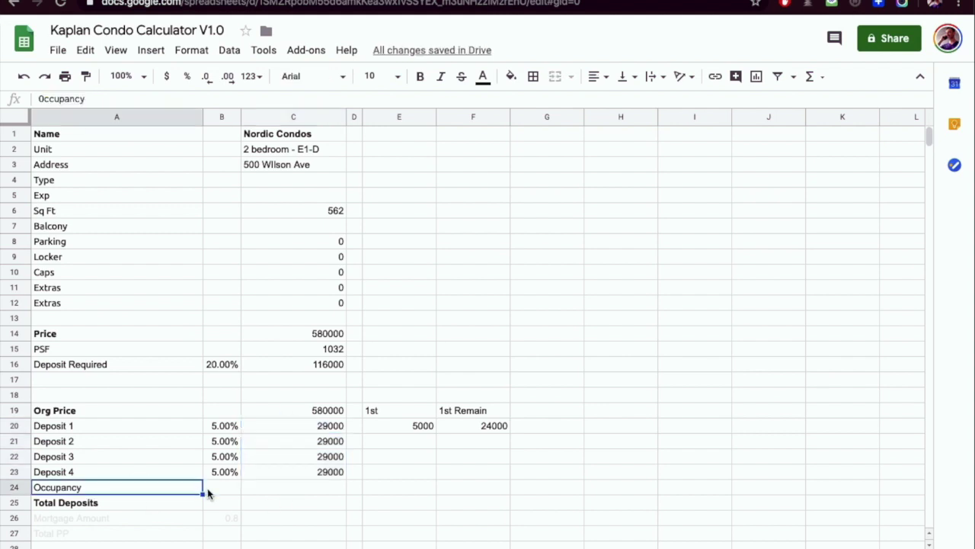
{"action": "left_click", "coordinate": [208, 488]}
{"action": "left_click", "coordinate": [301, 493]}
{"action": "type", "text": "0"}
{"action": "key", "text": "Return"}
- Add up the deposits and occupancy amount for Total Deposits in C25 with the formula =sum(C20:C24)
{"action": "type", "text": "=sum("}
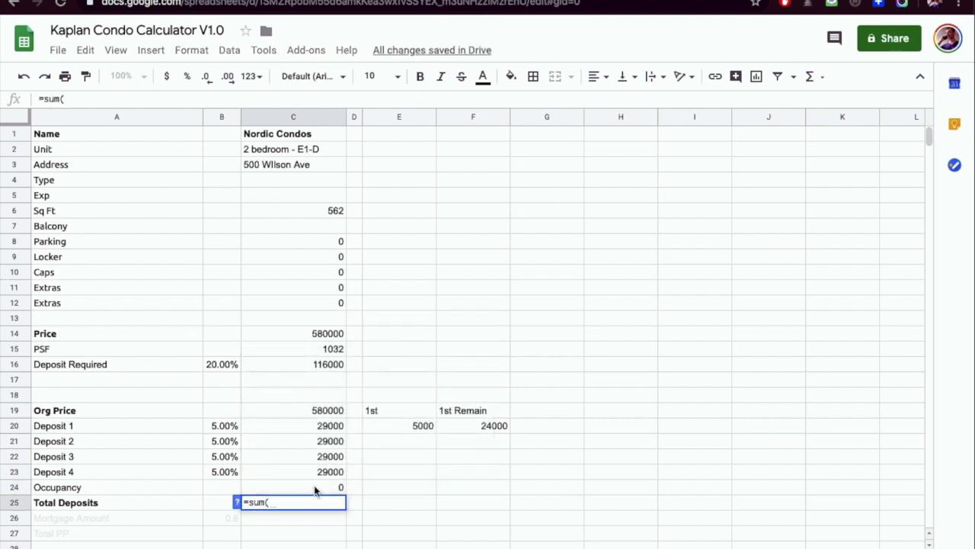
{"action": "left_click_drag", "start_coordinate": [338, 409], "coordinate": [320, 395]}
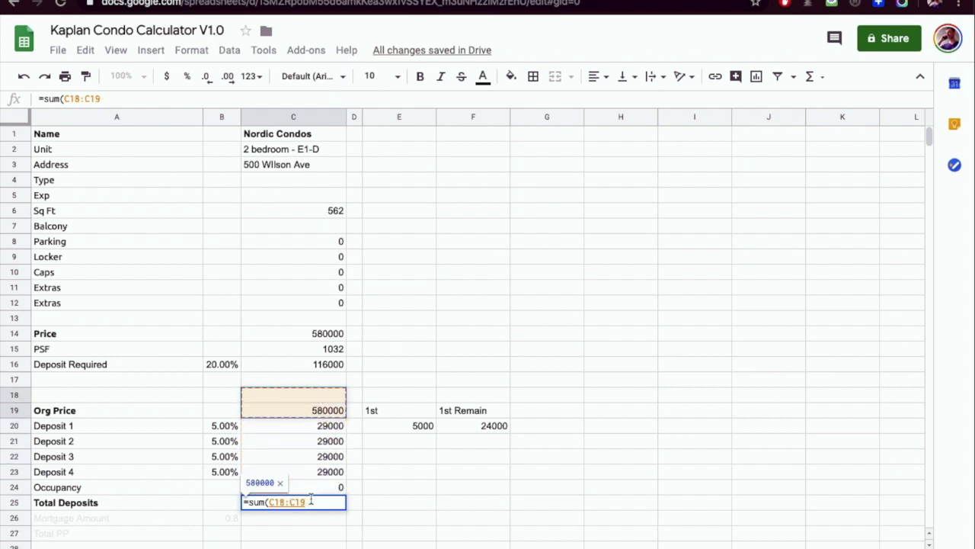
{"action": "key", "text": "BackSpace"}
{"action": "key", "text": "BackSpace"}
{"action": "key", "text": "BackSpace"}
{"action": "key", "text": "BackSpace"}
{"action": "key", "text": "BackSpace"}
{"action": "key", "text": "BackSpace"}
{"action": "key", "text": "BackSpace"}
{"action": "key", "text": "BackSpace"}
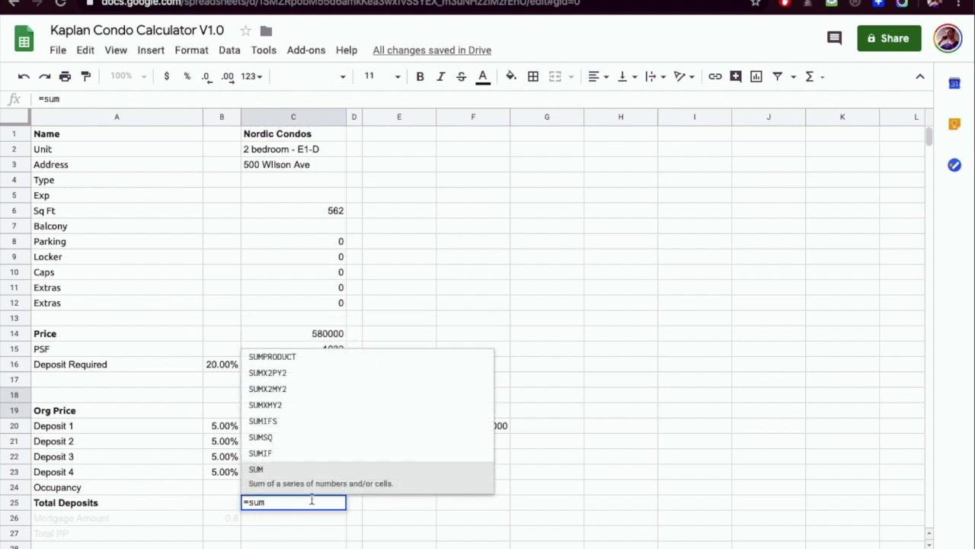
{"action": "type", "text": "("}
{"action": "left_click_drag", "start_coordinate": [342, 429], "coordinate": [322, 486]}
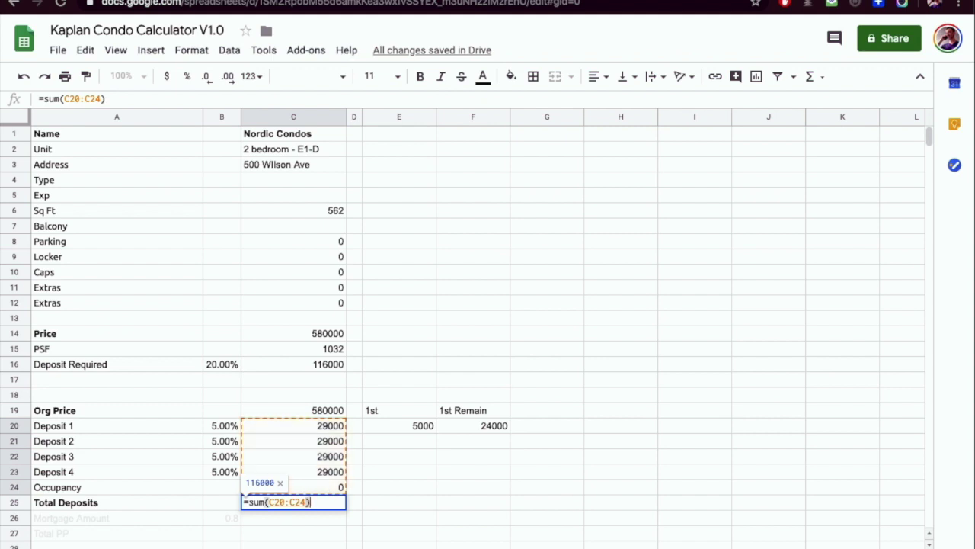
{"action": "key", "text": "Return"}
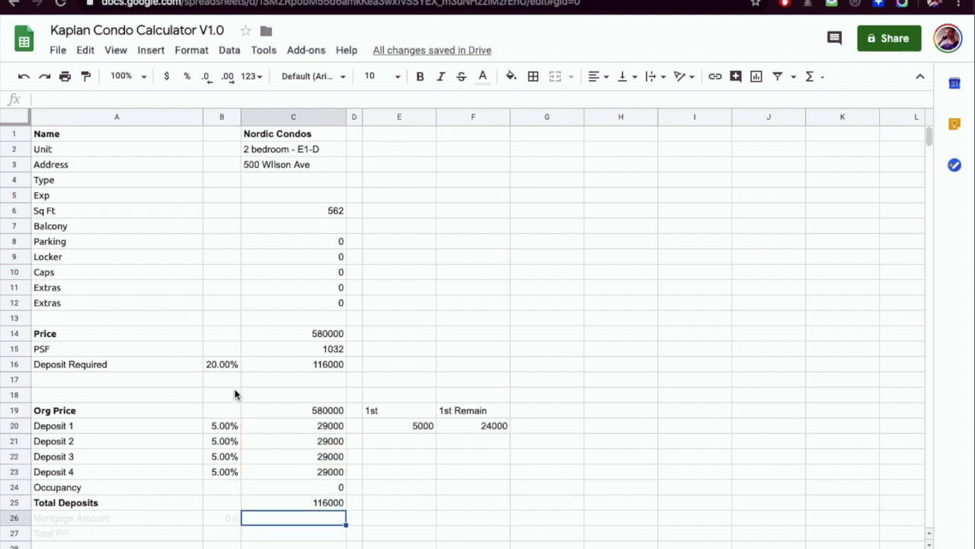
- Compare the Deposit Required rate and amount in row 16 with the Total Deposits sum in C25
{"action": "left_click_drag", "start_coordinate": [221, 364], "coordinate": [292, 363]}
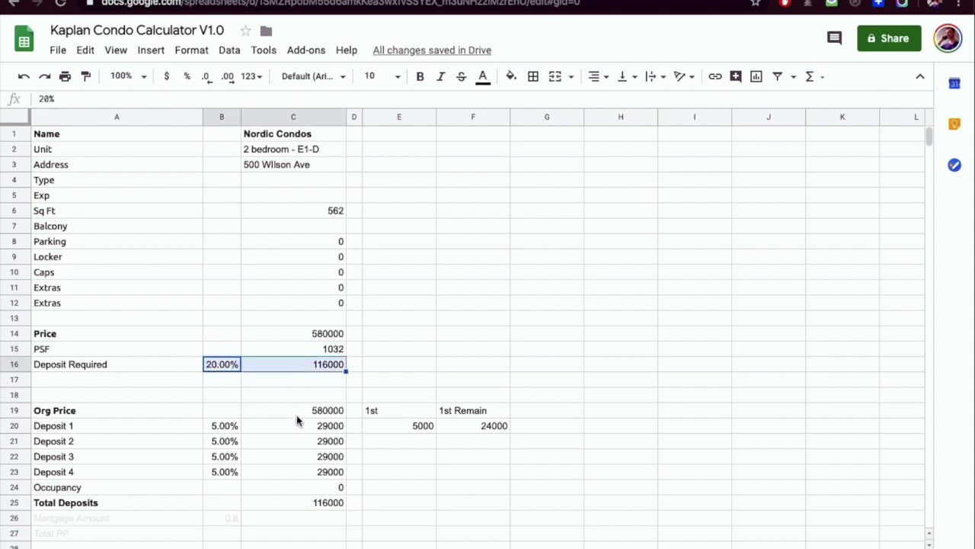
{"action": "left_click", "coordinate": [313, 507]}
{"action": "left_click", "coordinate": [301, 365]}
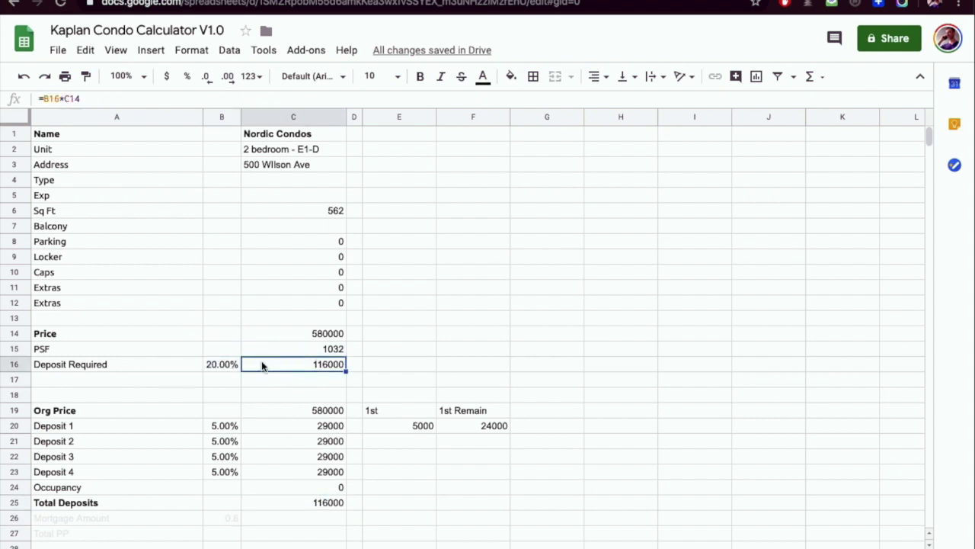
{"action": "left_click", "coordinate": [219, 365]}
{"action": "left_click", "coordinate": [300, 502]}
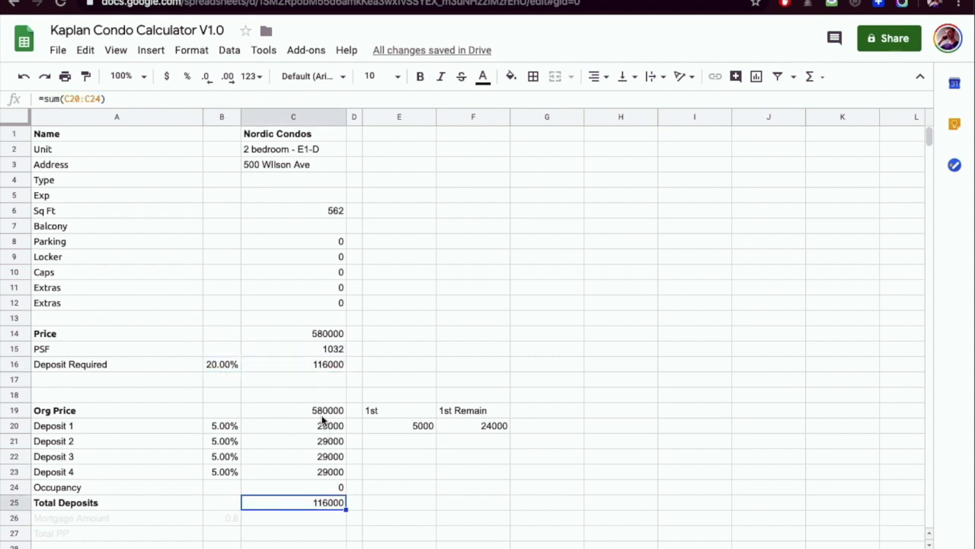
- Insert one blank row above the Mortgage Amount row, directly below Total Deposits
{"action": "left_click", "coordinate": [14, 517]}
{"action": "right_click", "coordinate": [14, 518]}
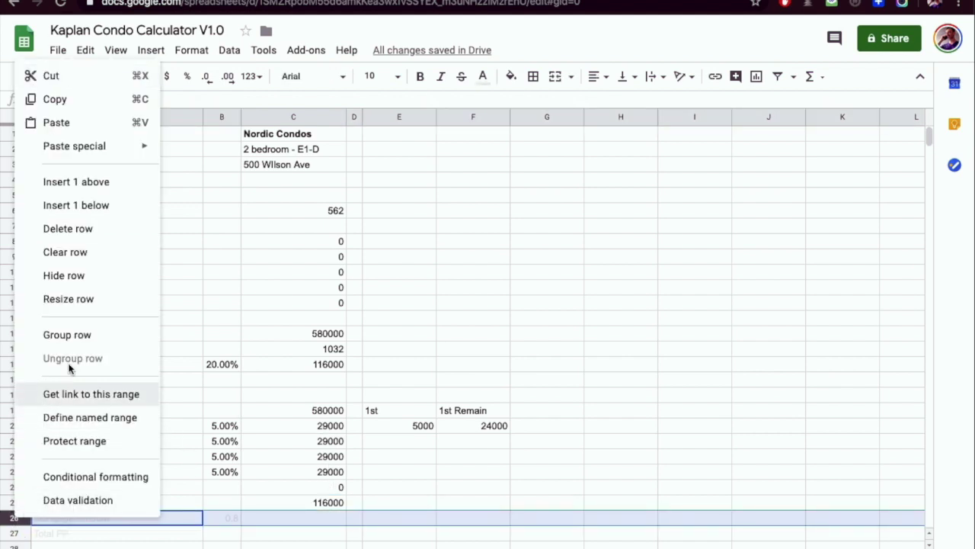
{"action": "left_click", "coordinate": [108, 183]}
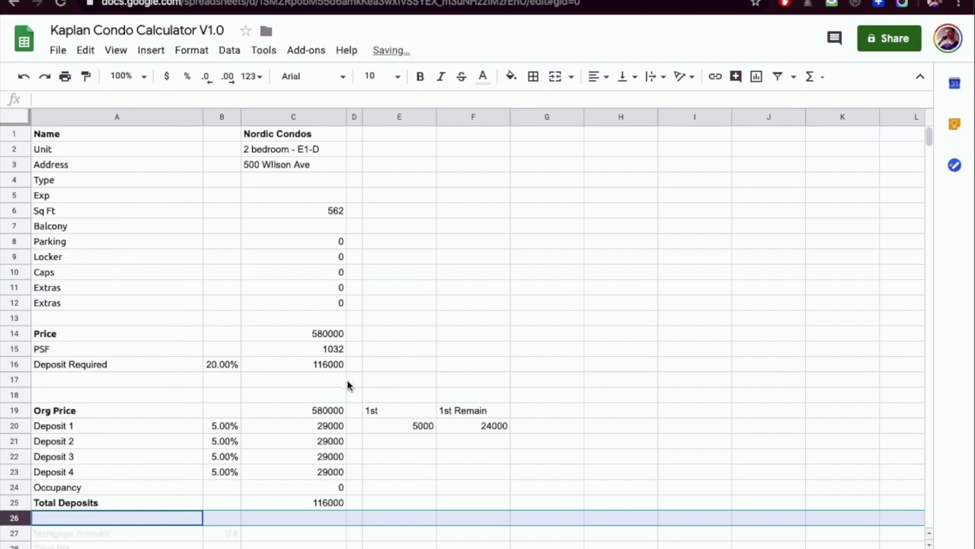
- Compare the four deposit amounts in C20:C23 and the total in C25 with the Standard Deposit Structure in the Nordic broker package PDF
{"action": "scroll", "coordinate": [352, 387], "scroll_direction": "down", "scroll_amount": 1}
{"action": "left_click_drag", "start_coordinate": [331, 351], "coordinate": [330, 397]}
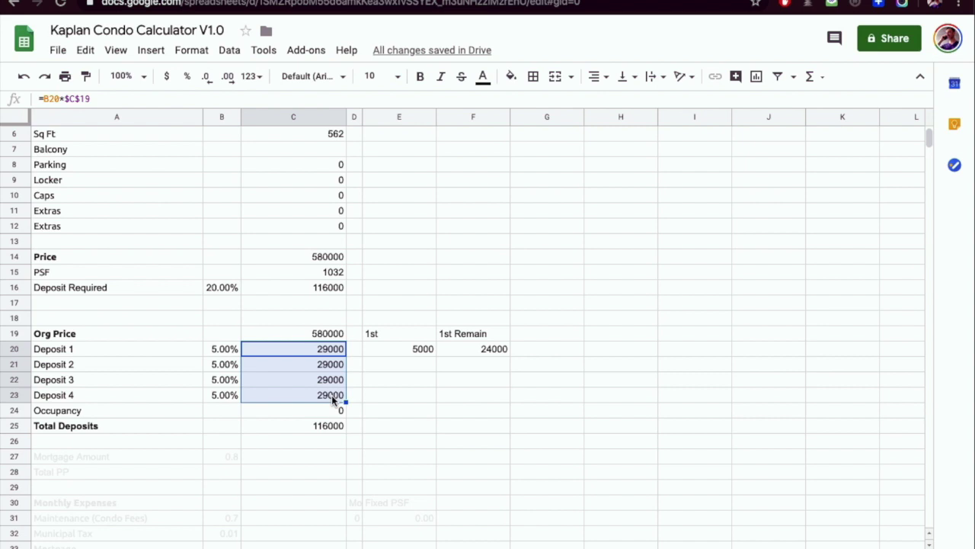
{"action": "key", "text": "ctrl+Tab"}
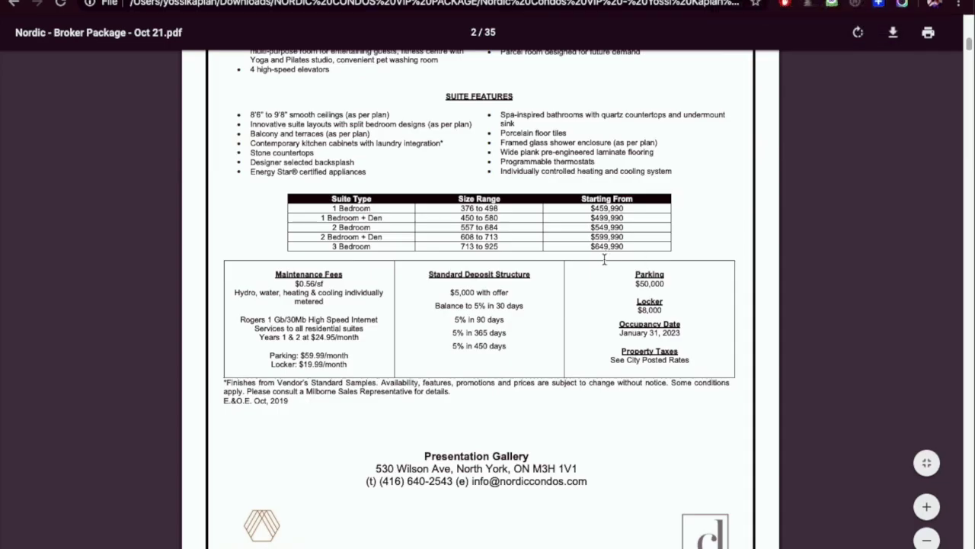
{"action": "left_click_drag", "start_coordinate": [449, 319], "coordinate": [523, 323]}
{"action": "left_click", "coordinate": [509, 335]}
{"action": "left_click", "coordinate": [670, 3]}
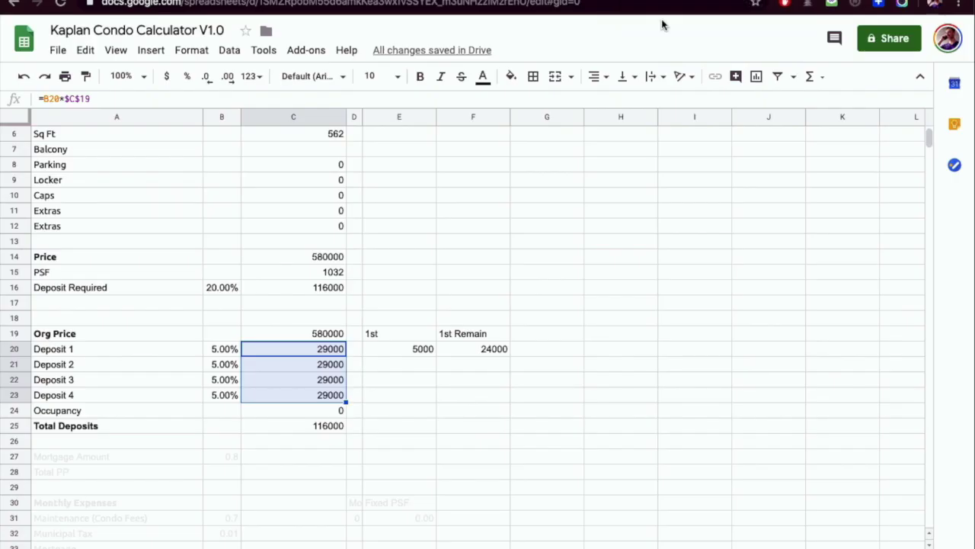
{"action": "left_click", "coordinate": [297, 425]}
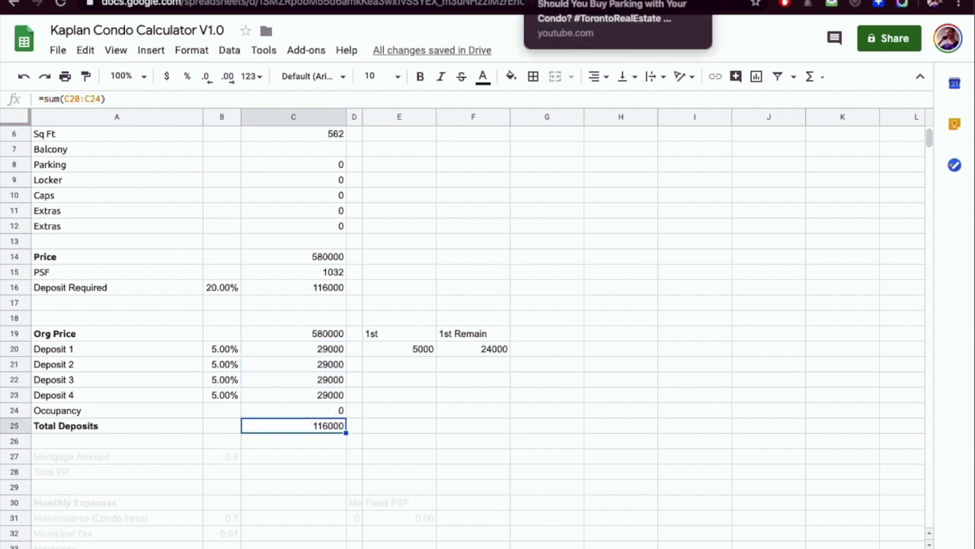
- Switch to YouTube, browse the uploaded videos on the realtor's channel, and return to the calculator spreadsheet
{"action": "left_click", "coordinate": [556, 3]}
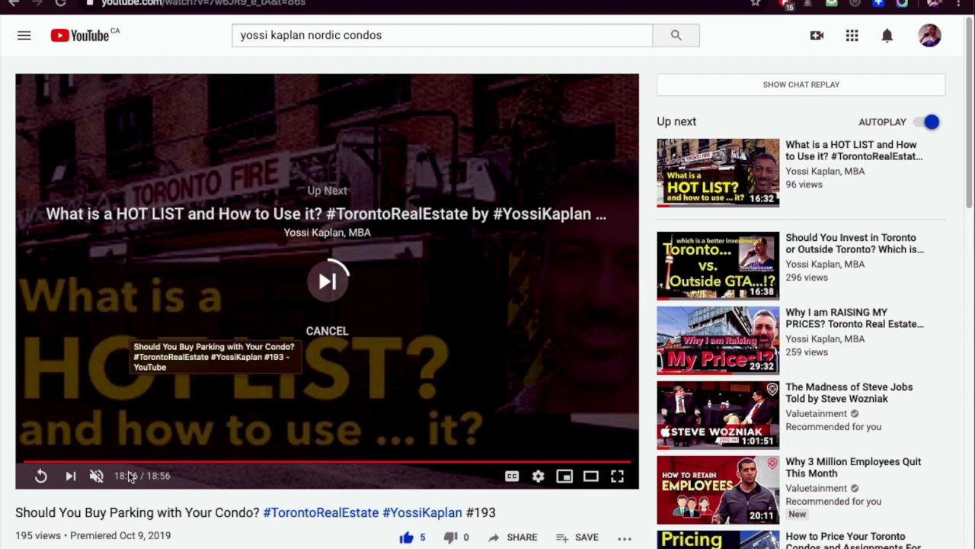
{"action": "key", "text": "alt+Left"}
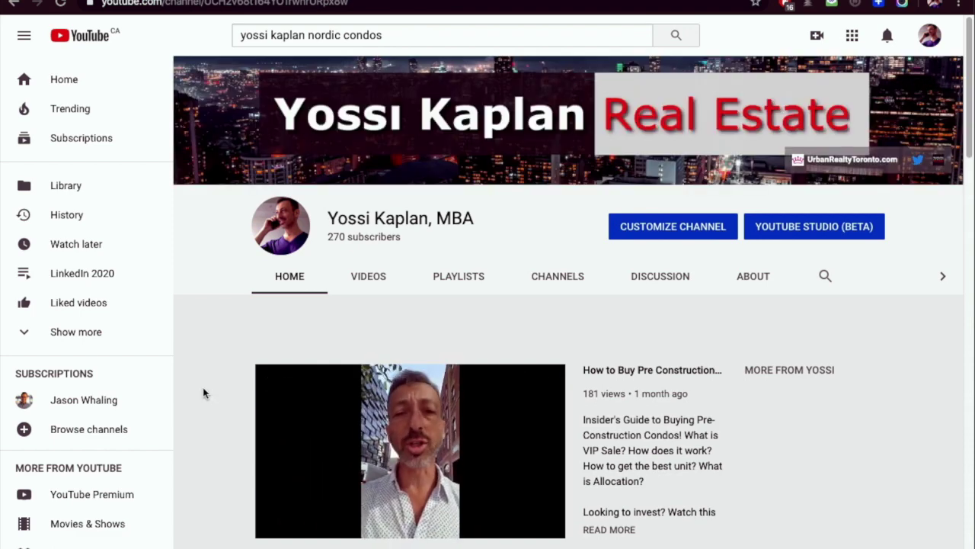
{"action": "scroll", "coordinate": [225, 411], "scroll_direction": "down", "scroll_amount": 5}
{"action": "scroll", "coordinate": [257, 437], "scroll_direction": "up", "scroll_amount": 5}
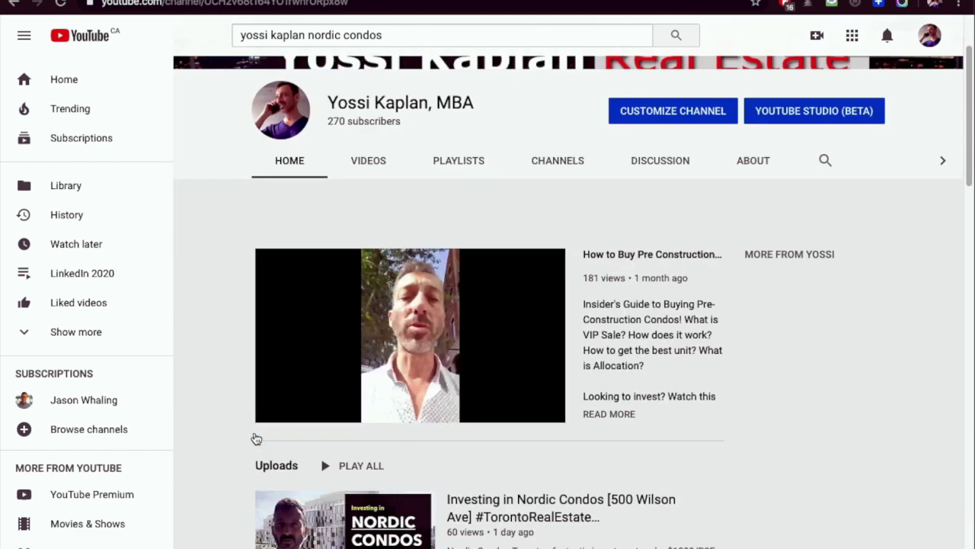
{"action": "left_click", "coordinate": [372, 186]}
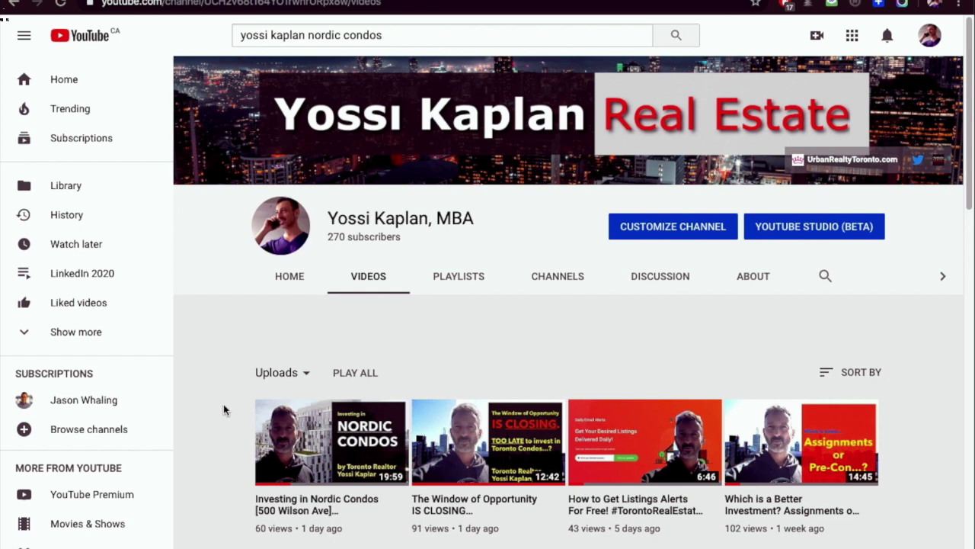
{"action": "scroll", "coordinate": [223, 409], "scroll_direction": "down", "scroll_amount": 3}
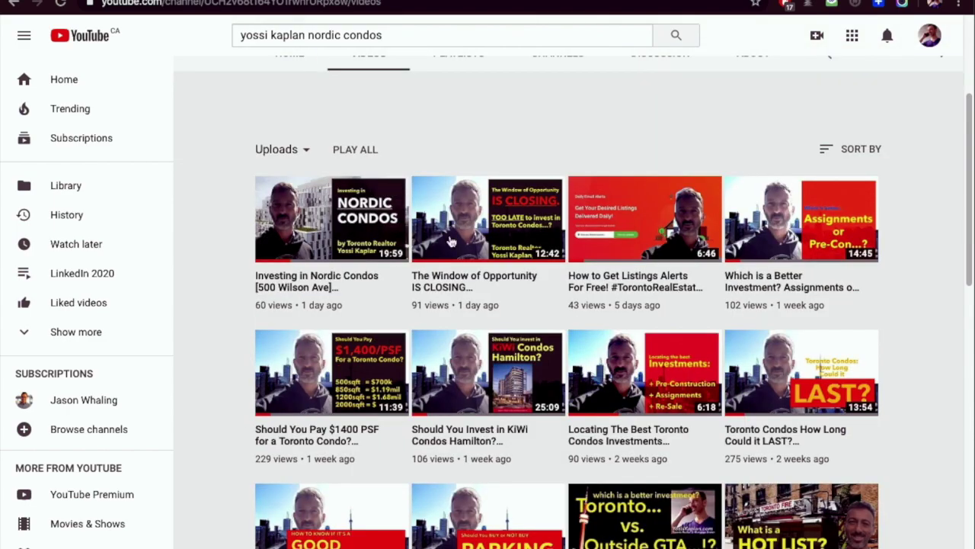
{"action": "scroll", "coordinate": [481, 433], "scroll_direction": "down", "scroll_amount": 1}
{"action": "scroll", "coordinate": [482, 433], "scroll_direction": "down", "scroll_amount": 6}
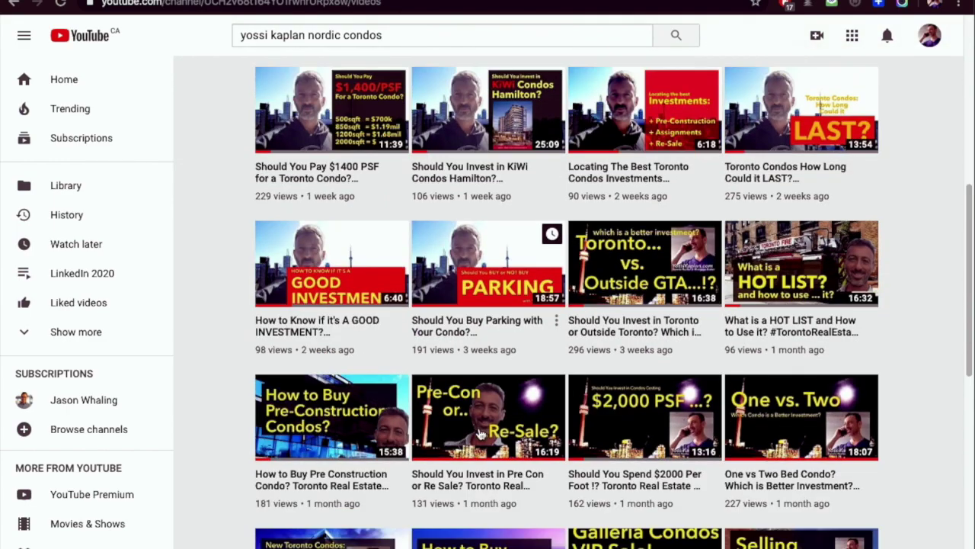
{"action": "scroll", "coordinate": [482, 433], "scroll_direction": "down", "scroll_amount": 4}
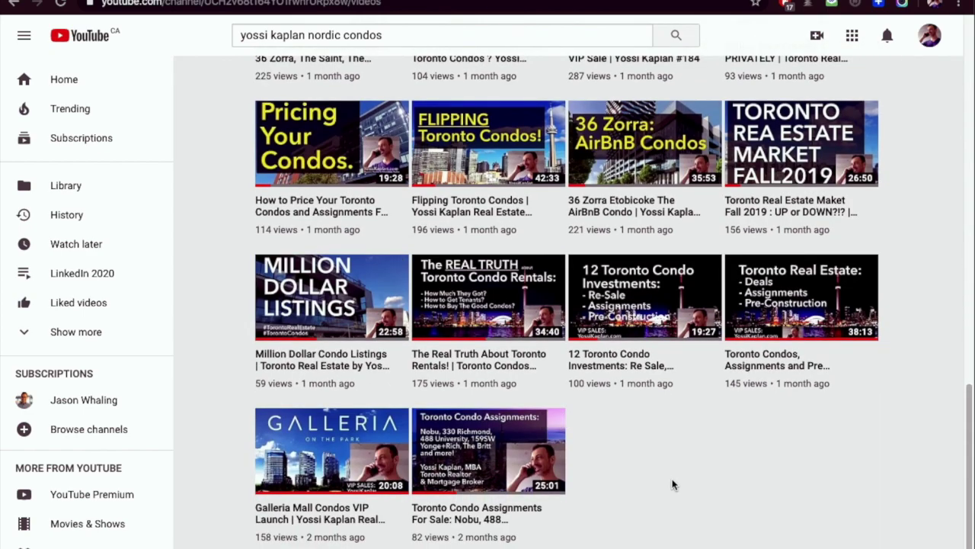
{"action": "scroll", "coordinate": [674, 484], "scroll_direction": "down", "scroll_amount": 7}
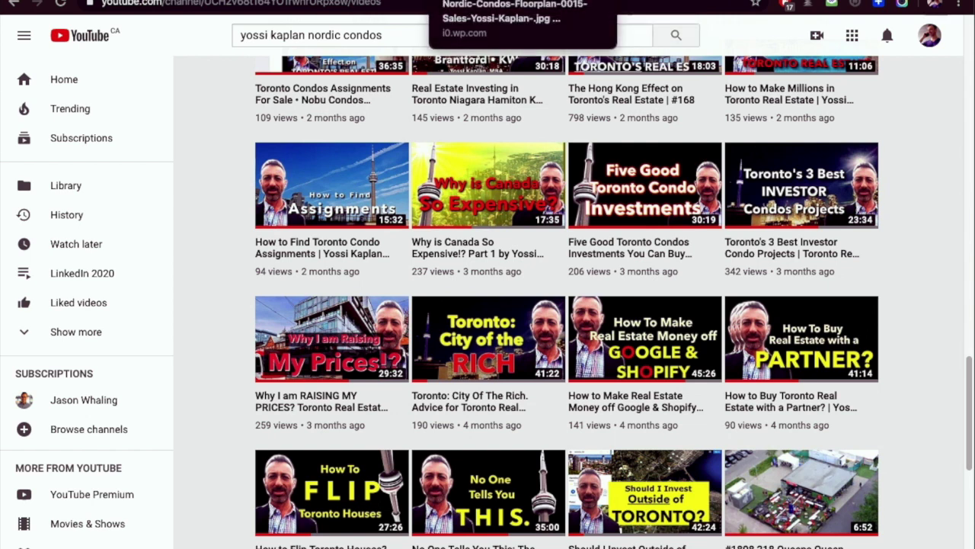
{"action": "left_click", "coordinate": [671, 2]}
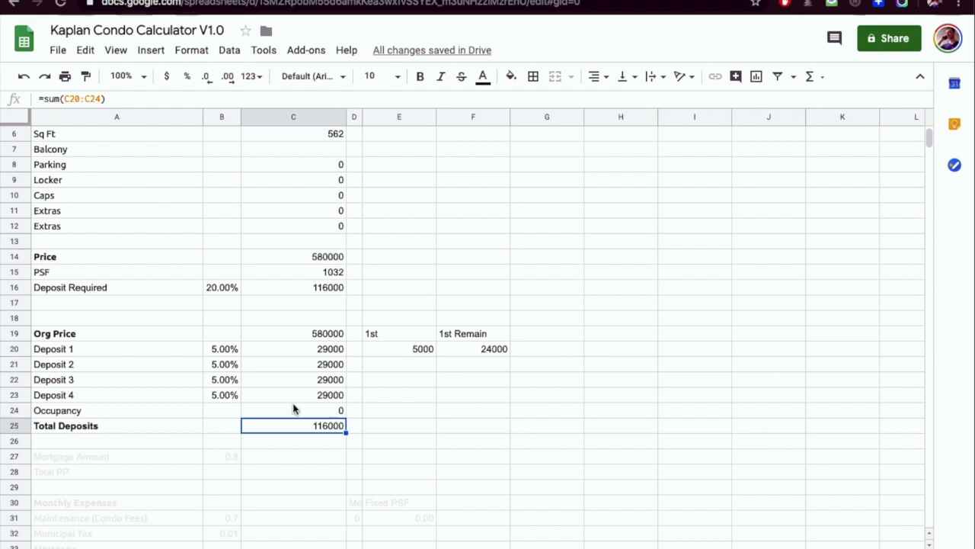
{"action": "scroll", "coordinate": [294, 407], "scroll_direction": "up", "scroll_amount": 3}
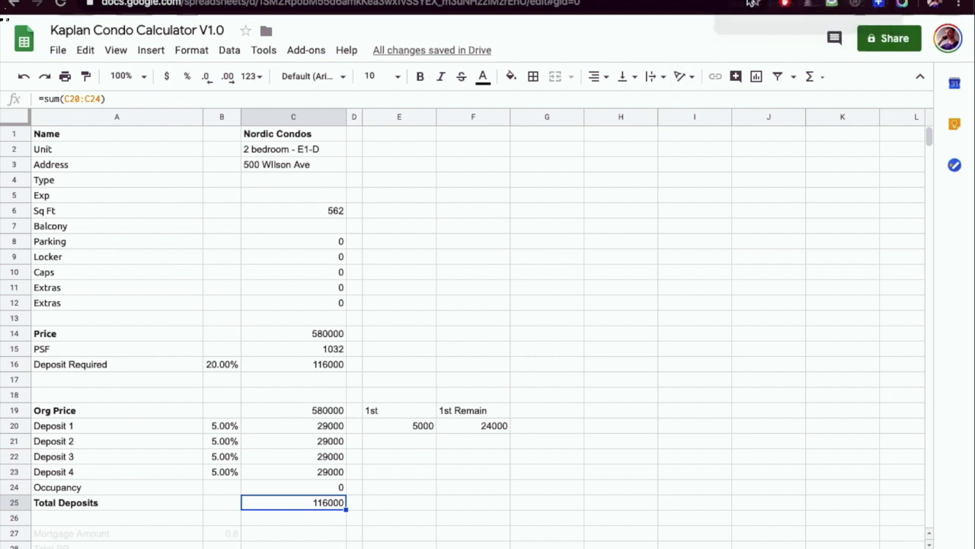
- Switch to the Nordic Condos: 3 Reasons to Invest web page, close the enlarged floor plan, and review the article and renderings gallery
{"action": "left_click", "coordinate": [427, 1]}
{"action": "left_click", "coordinate": [933, 271]}
{"action": "left_click", "coordinate": [871, 29]}
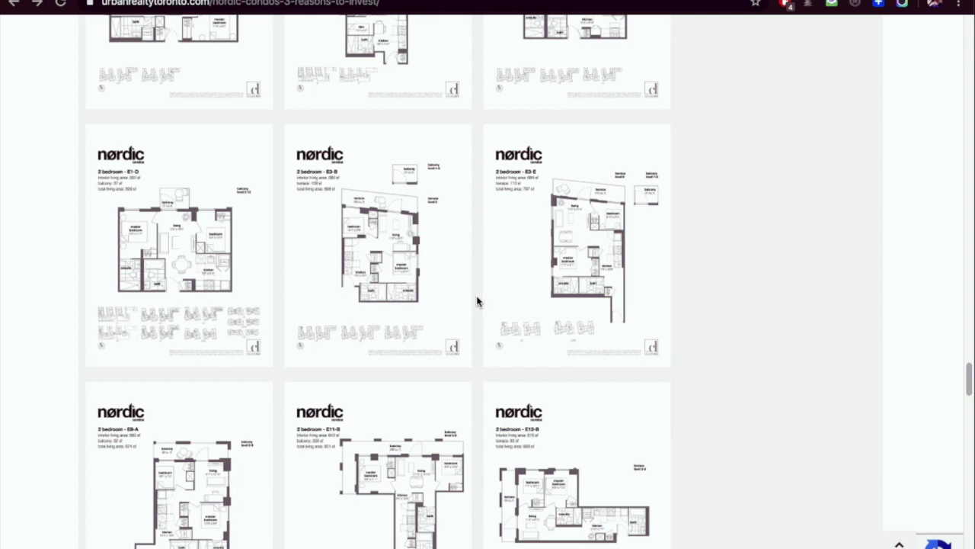
{"action": "scroll", "coordinate": [477, 301], "scroll_direction": "up", "scroll_amount": 10}
{"action": "scroll", "coordinate": [212, 313], "scroll_direction": "up", "scroll_amount": 15}
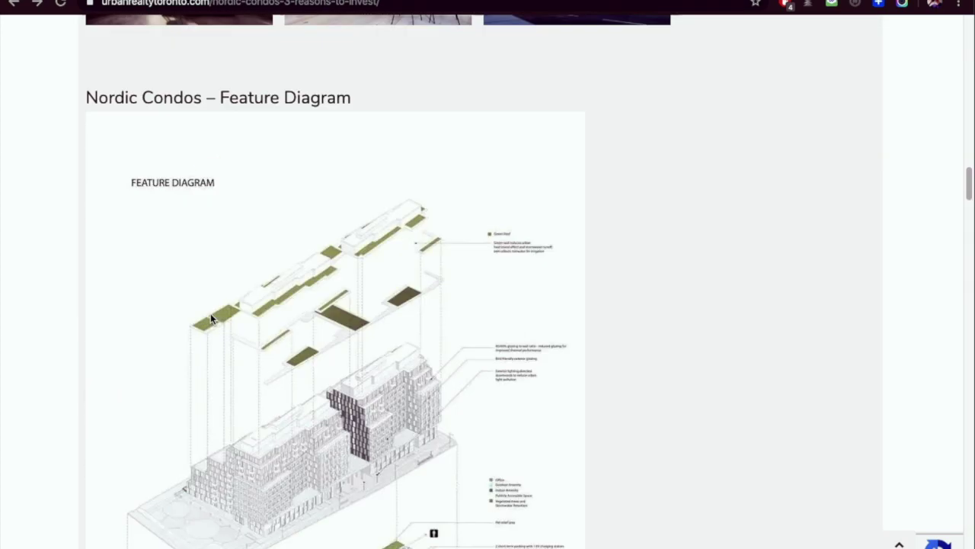
{"action": "scroll", "coordinate": [210, 319], "scroll_direction": "up", "scroll_amount": 15}
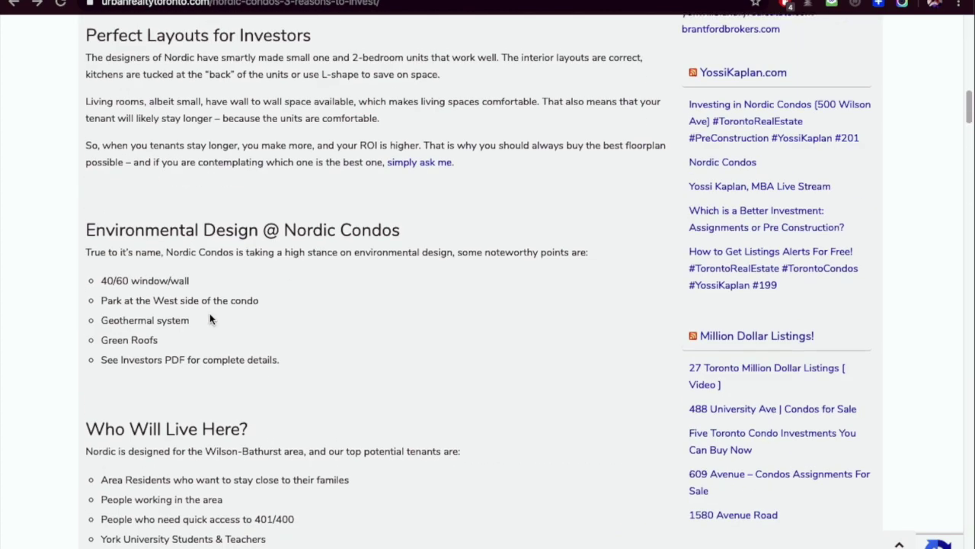
{"action": "scroll", "coordinate": [211, 319], "scroll_direction": "up", "scroll_amount": 3}
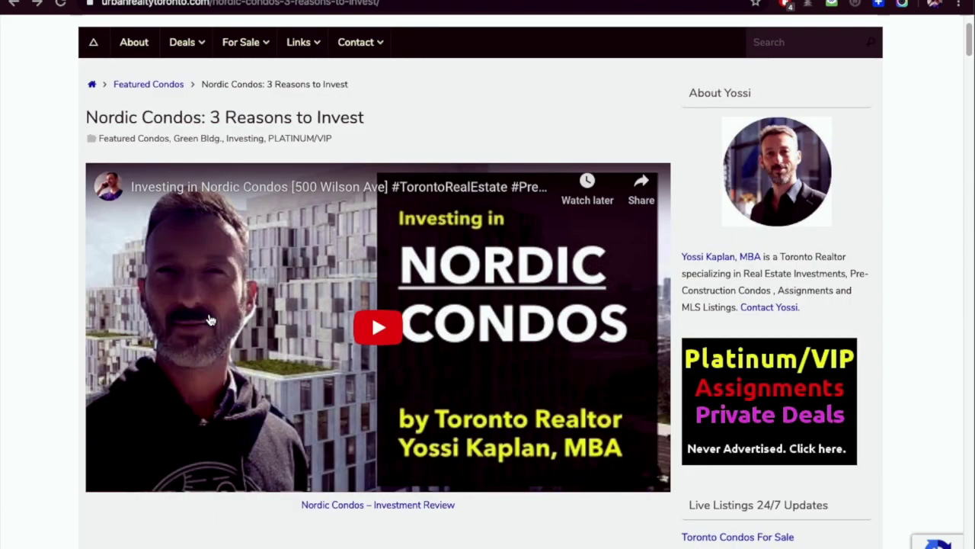
{"action": "scroll", "coordinate": [210, 319], "scroll_direction": "down", "scroll_amount": 15}
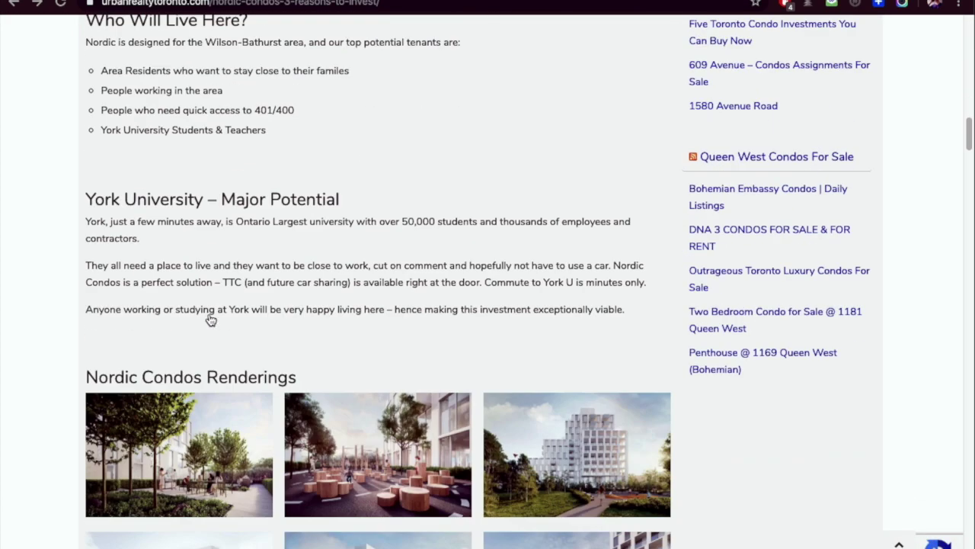
{"action": "scroll", "coordinate": [210, 319], "scroll_direction": "down", "scroll_amount": 4}
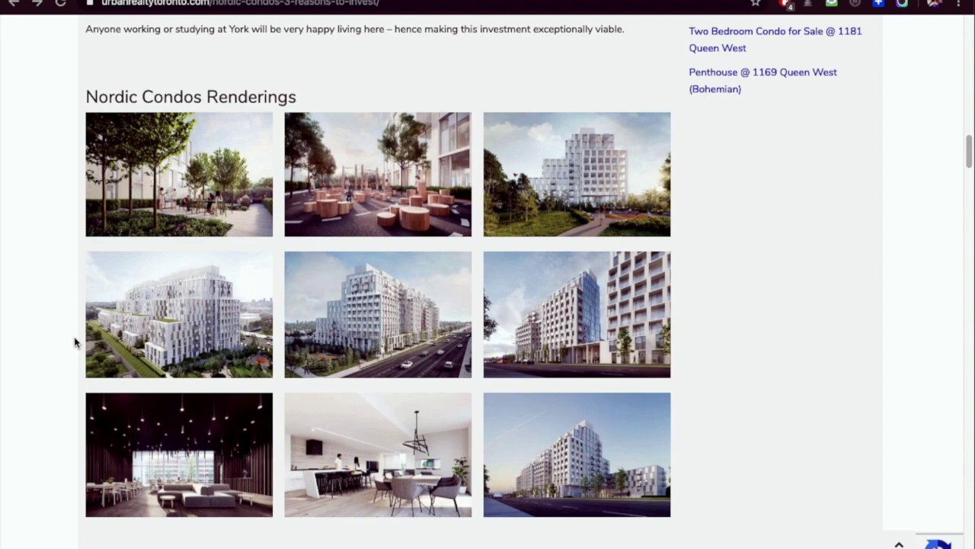
{"action": "scroll", "coordinate": [74, 343], "scroll_direction": "down", "scroll_amount": 1}
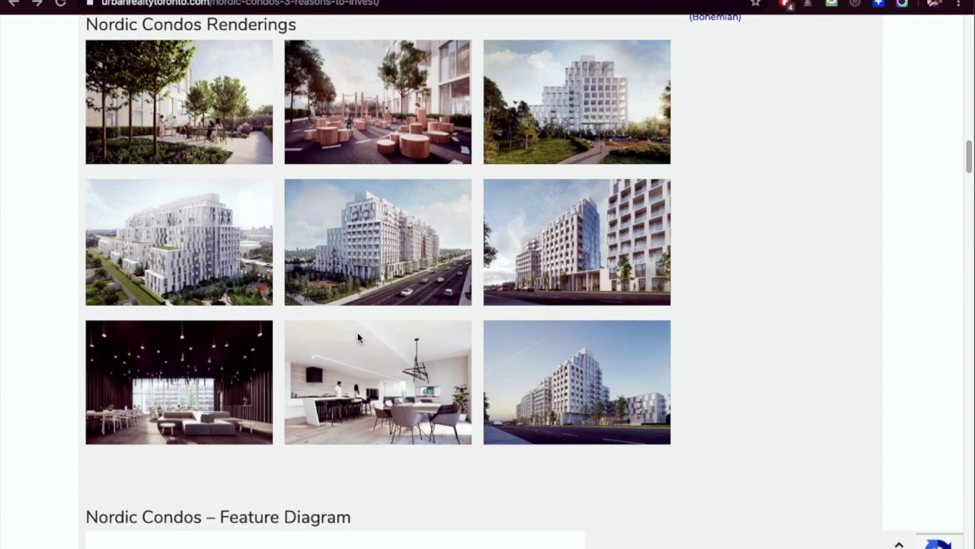
- View the Nordic Condos renderings enlarged one after another, starting with the aerial building view, and close the slideshow
{"action": "left_click", "coordinate": [208, 259]}
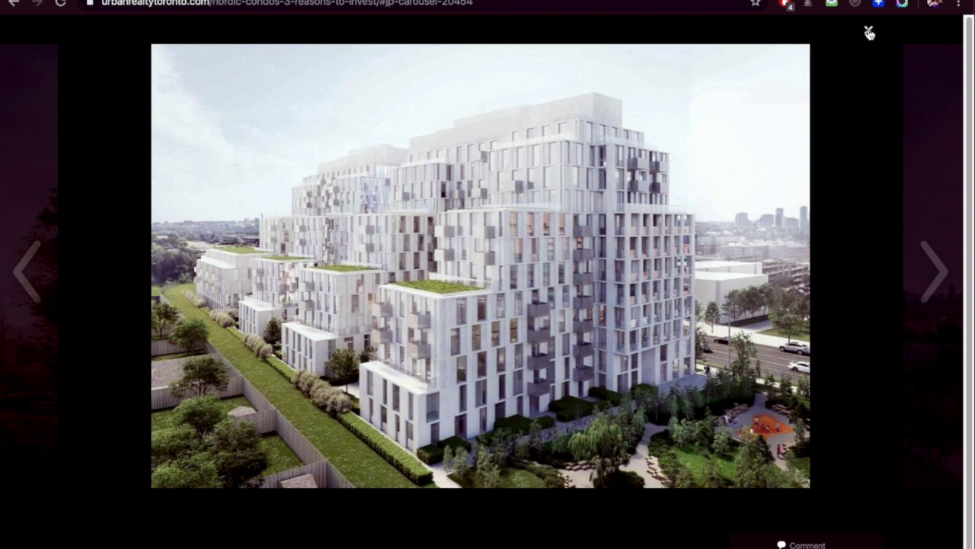
{"action": "key", "text": "Right"}
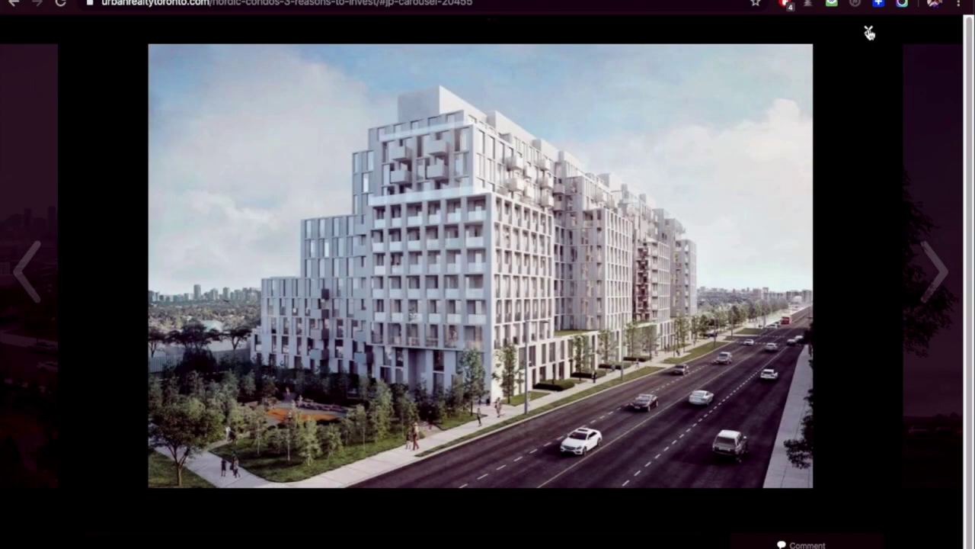
{"action": "key", "text": "Right"}
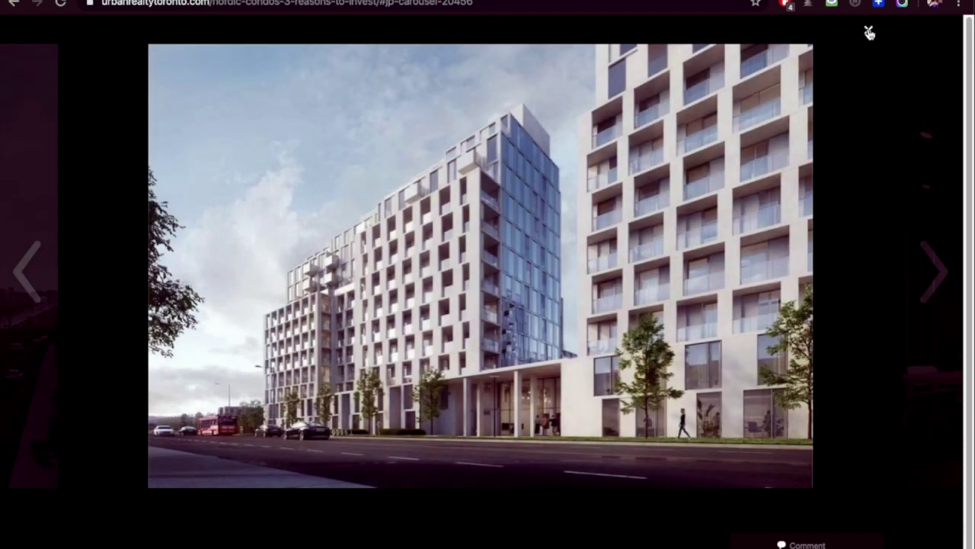
{"action": "key", "text": "Right"}
{"action": "key", "text": "Right"}
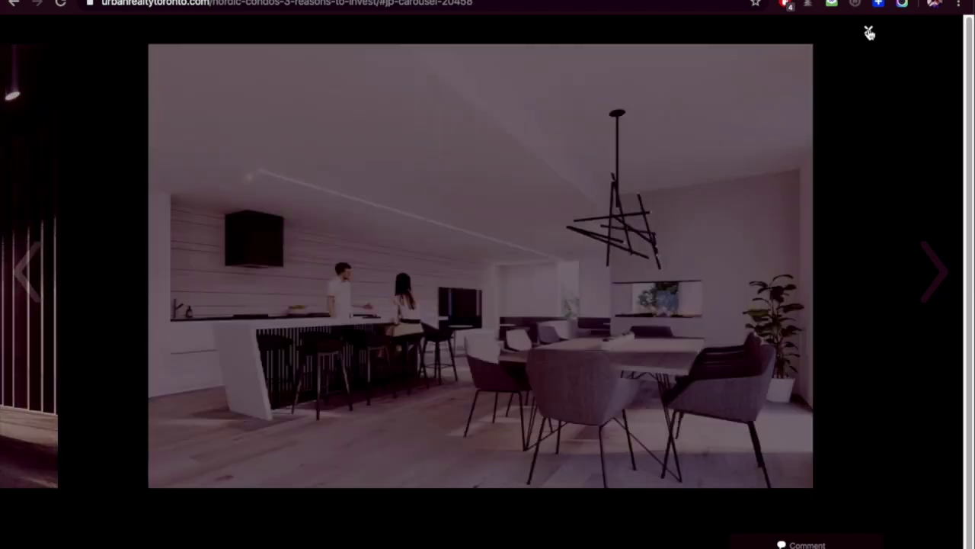
{"action": "key", "text": "Right"}
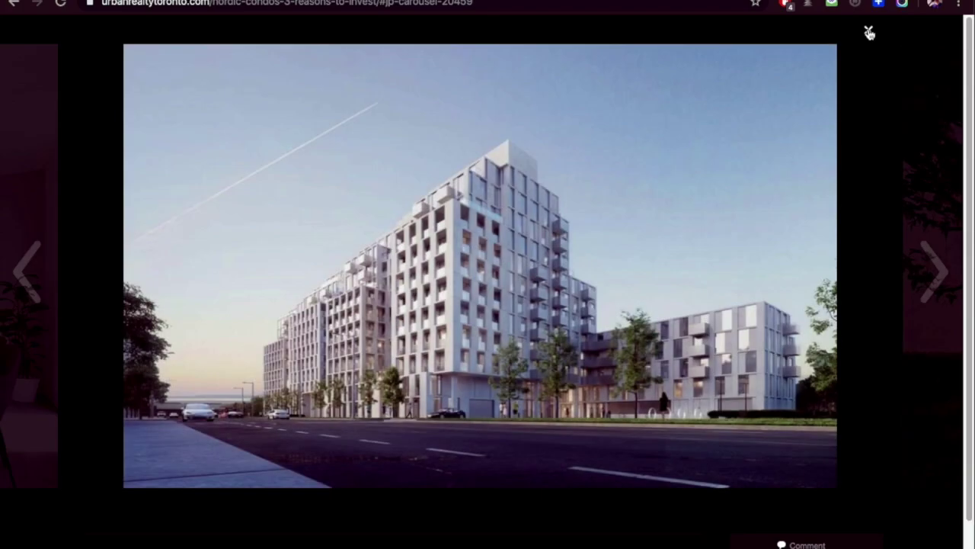
{"action": "key", "text": "Right"}
{"action": "key", "text": "Right"}
{"action": "key", "text": "Right"}
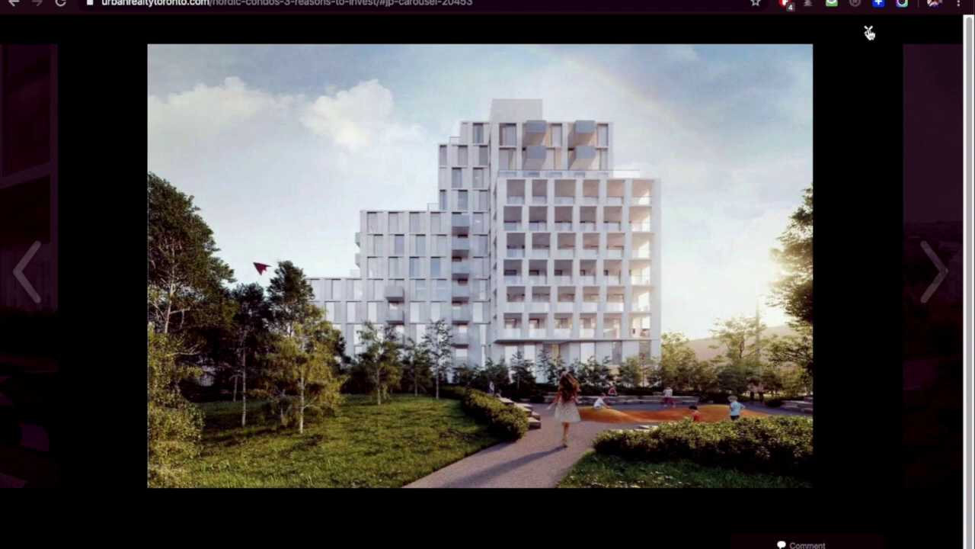
{"action": "key", "text": "Right"}
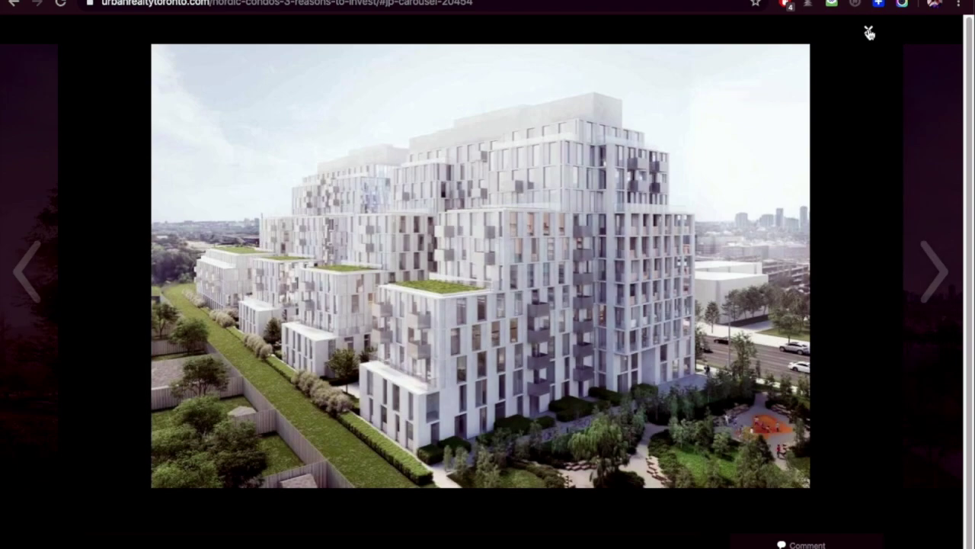
{"action": "key", "text": "Right"}
{"action": "key", "text": "Right"}
{"action": "key", "text": "Left"}
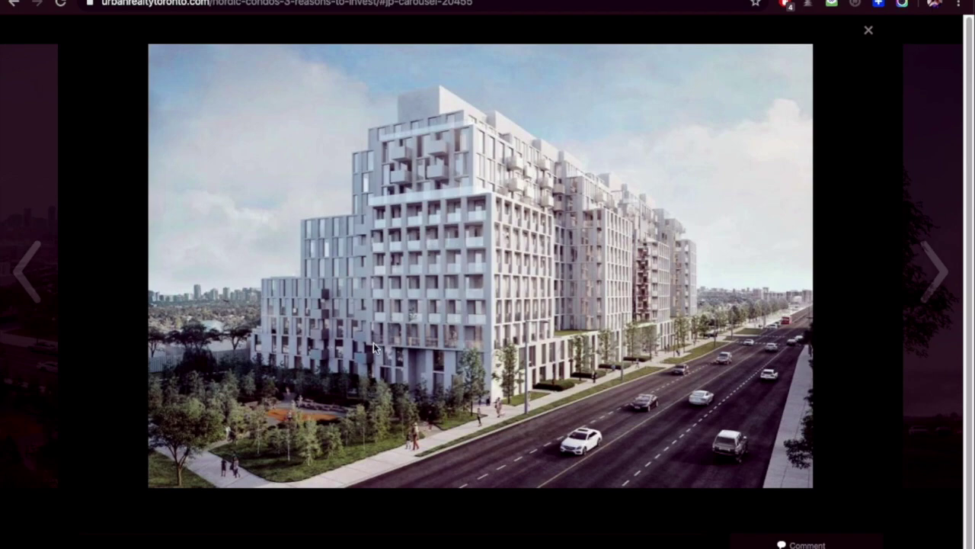
{"action": "key", "text": "Right"}
{"action": "key", "text": "Right"}
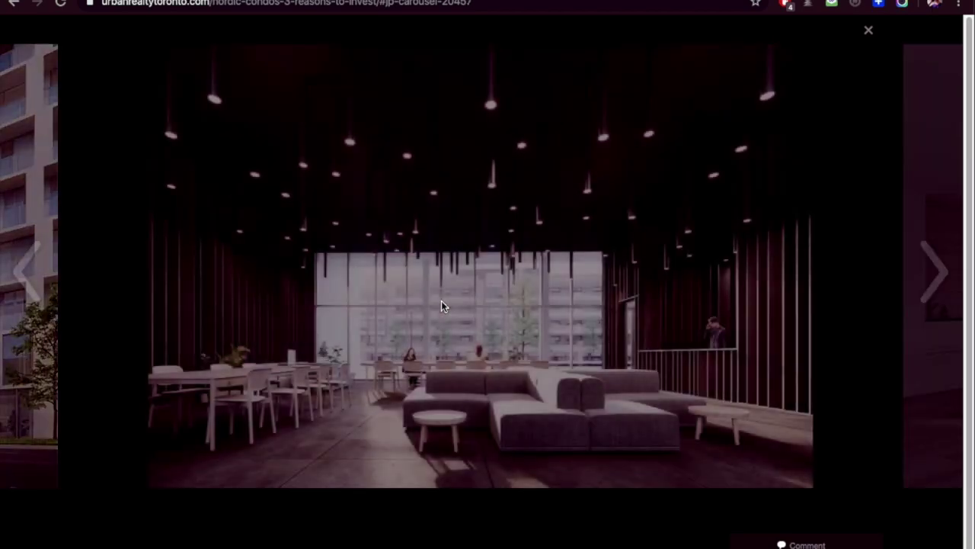
{"action": "key", "text": "Right"}
{"action": "key", "text": "Right"}
{"action": "key", "text": "Right"}
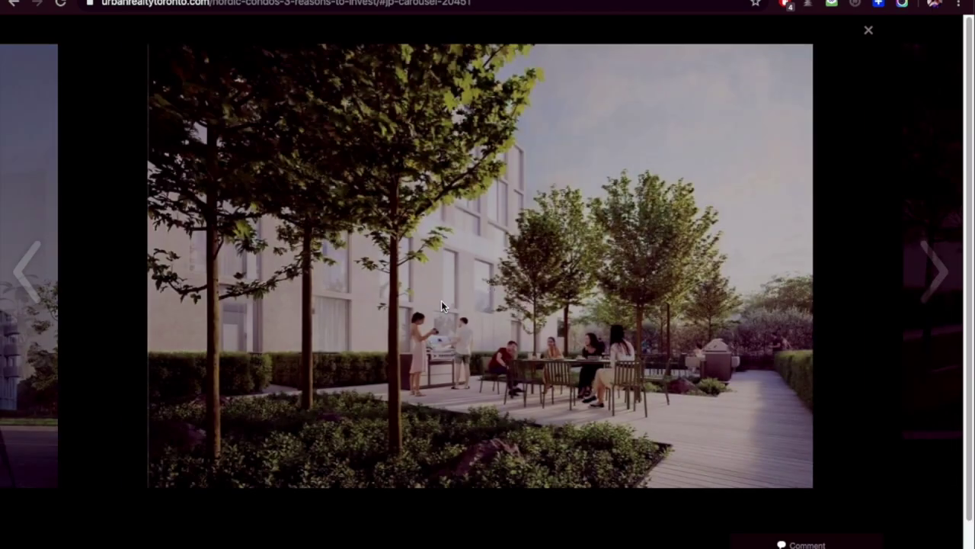
{"action": "key", "text": "Right"}
{"action": "key", "text": "Escape"}
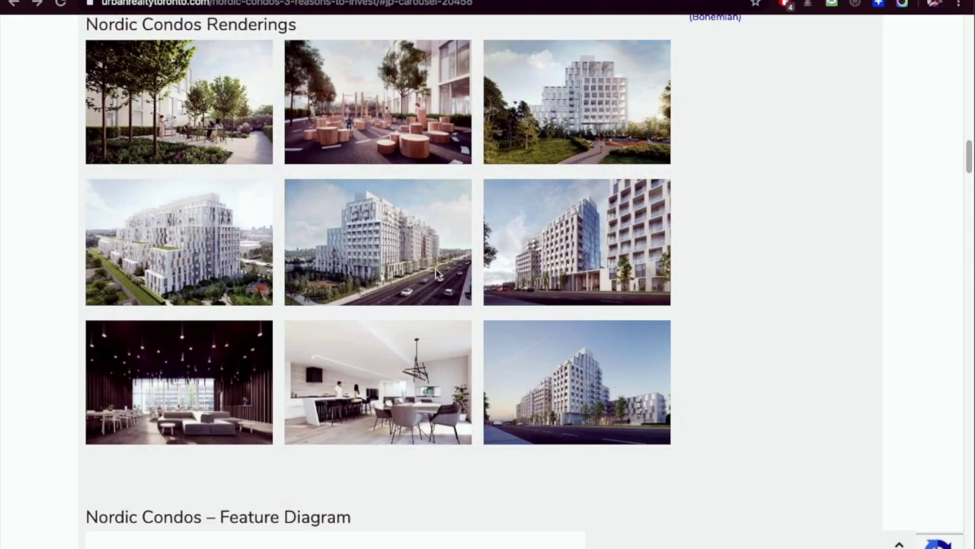
- Return to the condo calculator spreadsheet and bold the values in C19, C14, C16 and C25
{"action": "key", "text": "ctrl+Tab"}
{"action": "scroll", "coordinate": [457, 407], "scroll_direction": "down", "scroll_amount": 3}
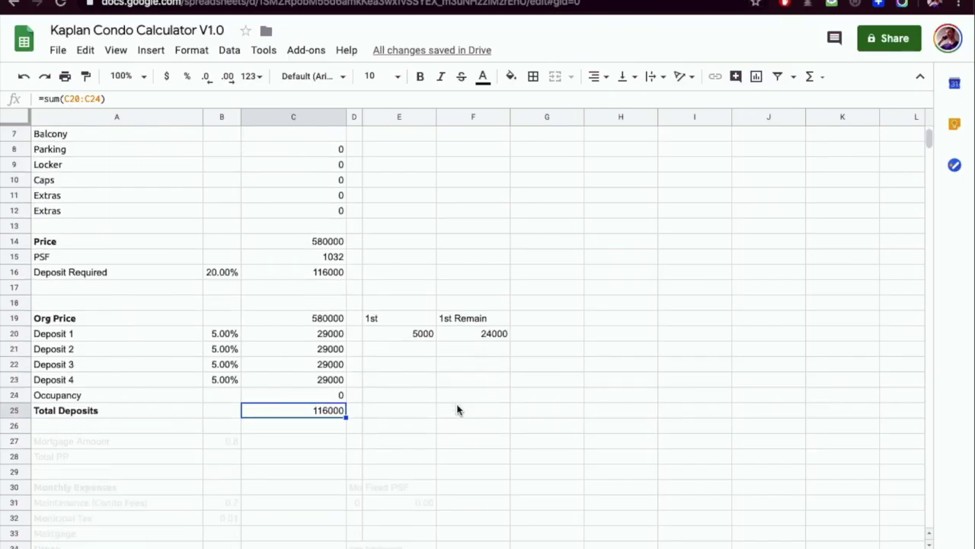
{"action": "left_click", "coordinate": [333, 320]}
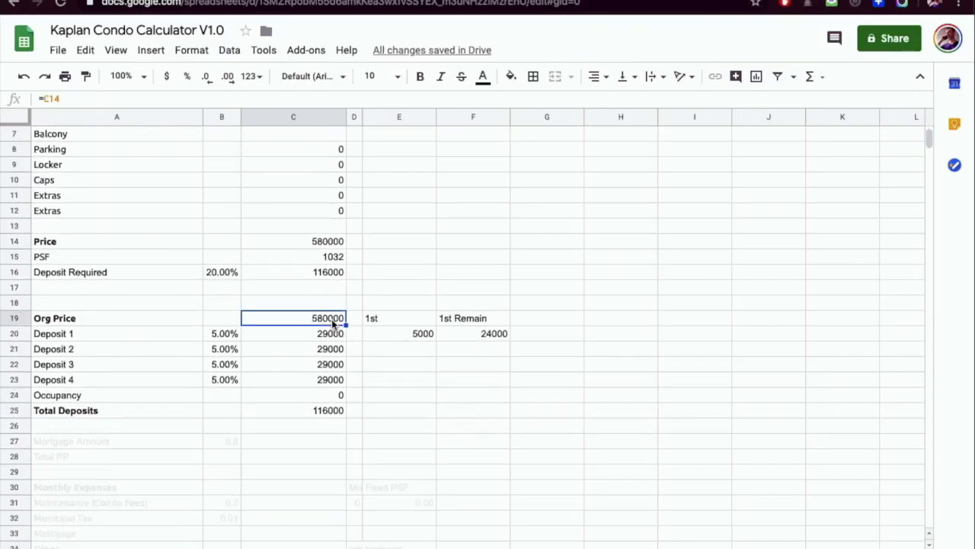
{"action": "key", "text": "ctrl+b"}
{"action": "left_click", "coordinate": [331, 243]}
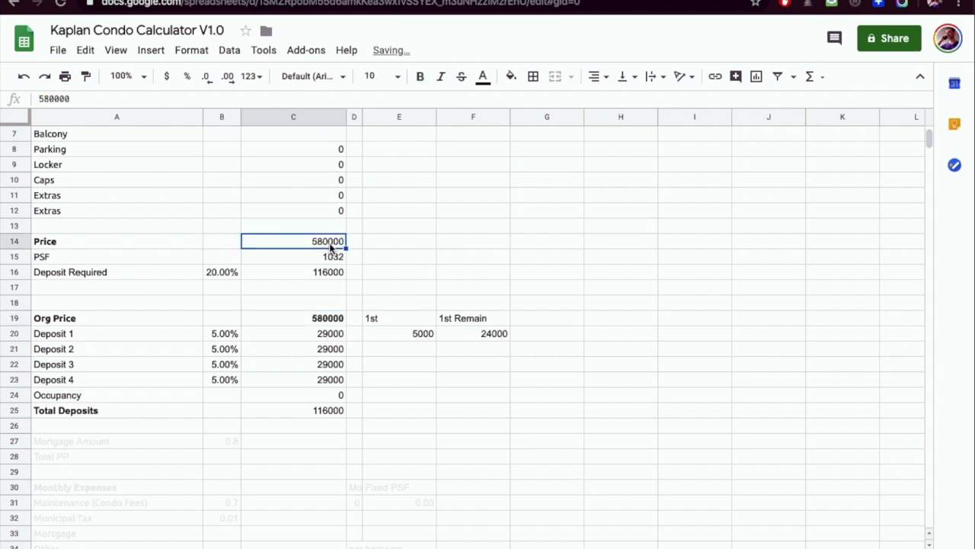
{"action": "key", "text": "ctrl+b"}
{"action": "left_click", "coordinate": [336, 275]}
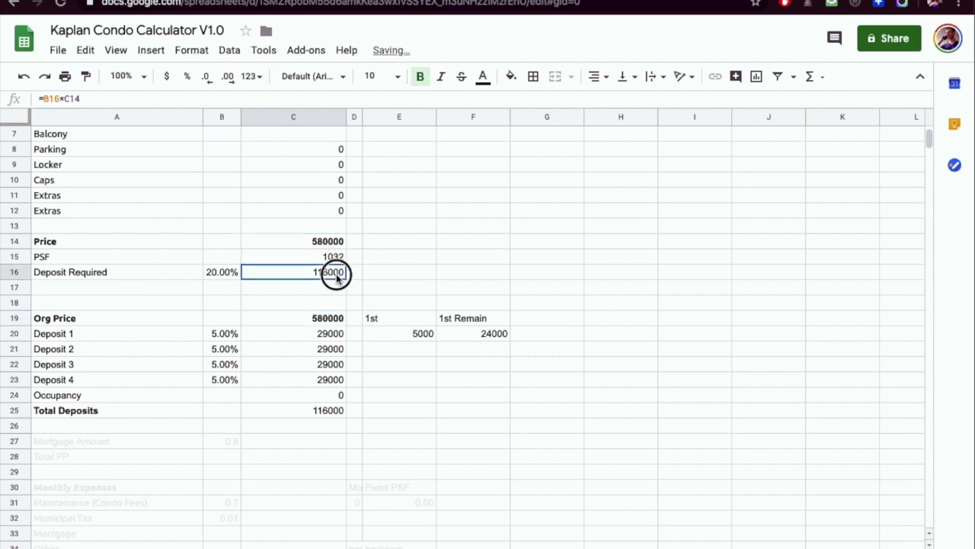
{"action": "key", "text": "ctrl+b"}
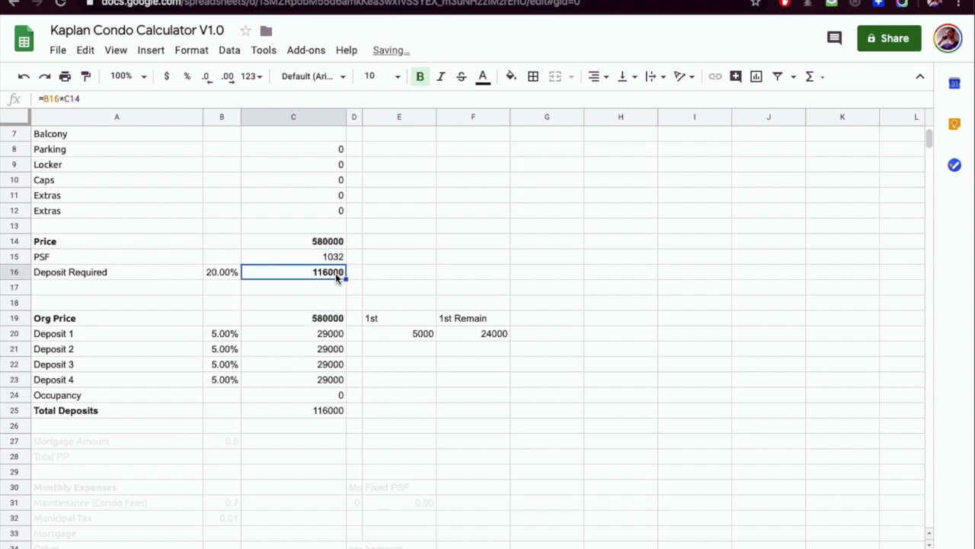
{"action": "left_click", "coordinate": [342, 412]}
{"action": "key", "text": "ctrl+b"}
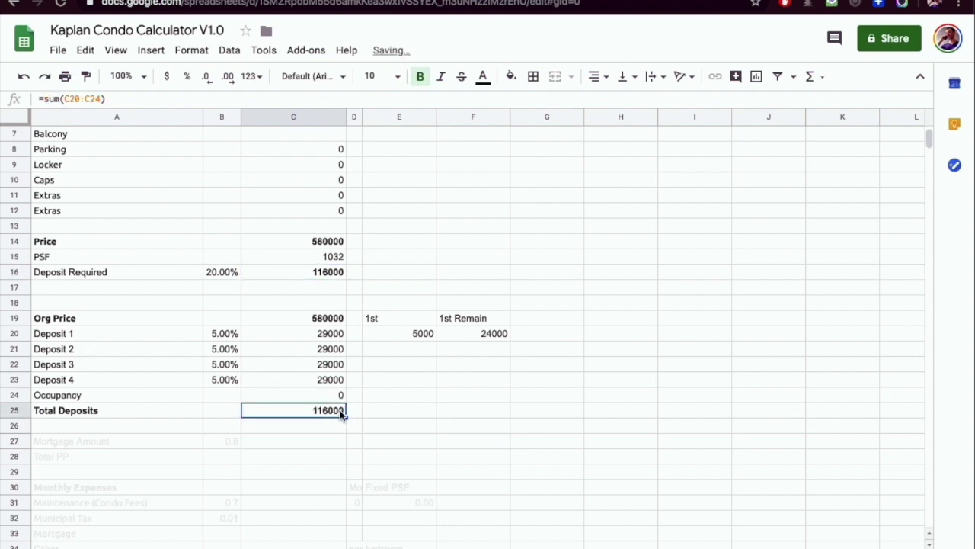
- Change the text color of the Mortgage Amount row, A27:C27, to black
{"action": "scroll", "coordinate": [358, 381], "scroll_direction": "down", "scroll_amount": 1}
{"action": "left_click", "coordinate": [157, 428]}
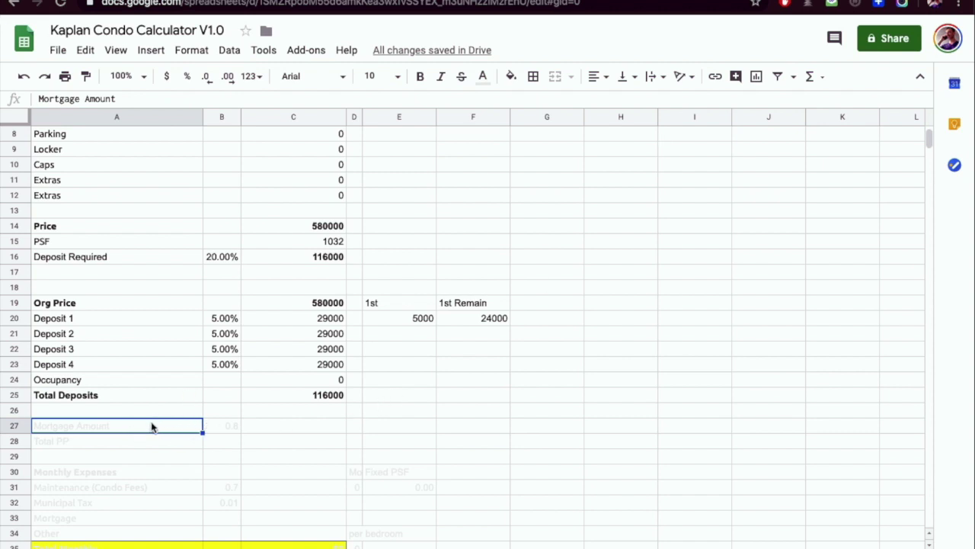
{"action": "left_click", "coordinate": [275, 426]}
{"action": "left_click_drag", "start_coordinate": [147, 426], "coordinate": [276, 424]}
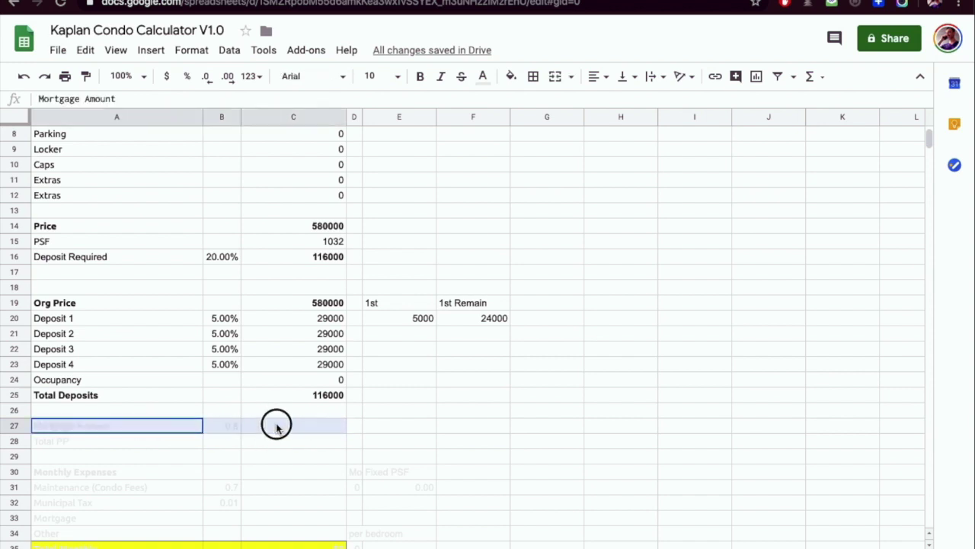
{"action": "left_click", "coordinate": [482, 76]}
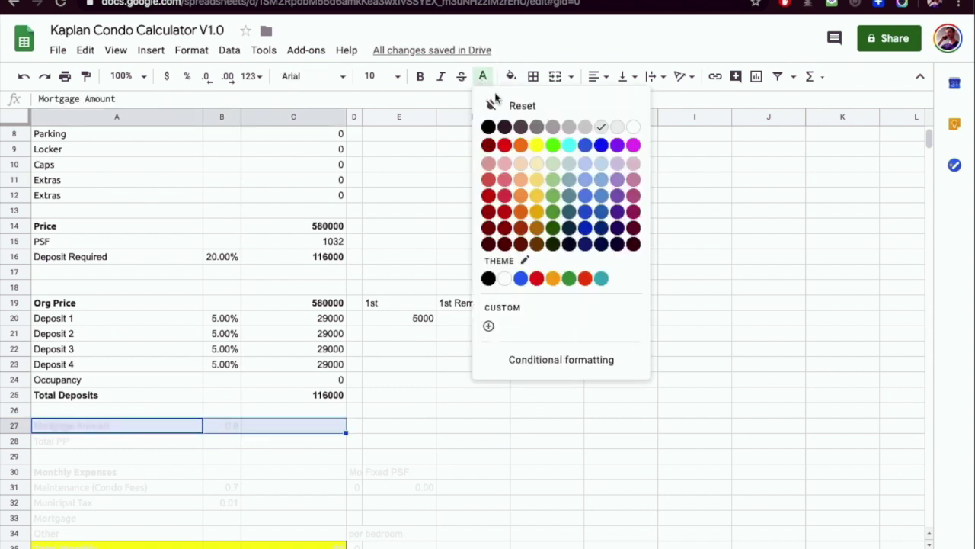
{"action": "left_click", "coordinate": [485, 125]}
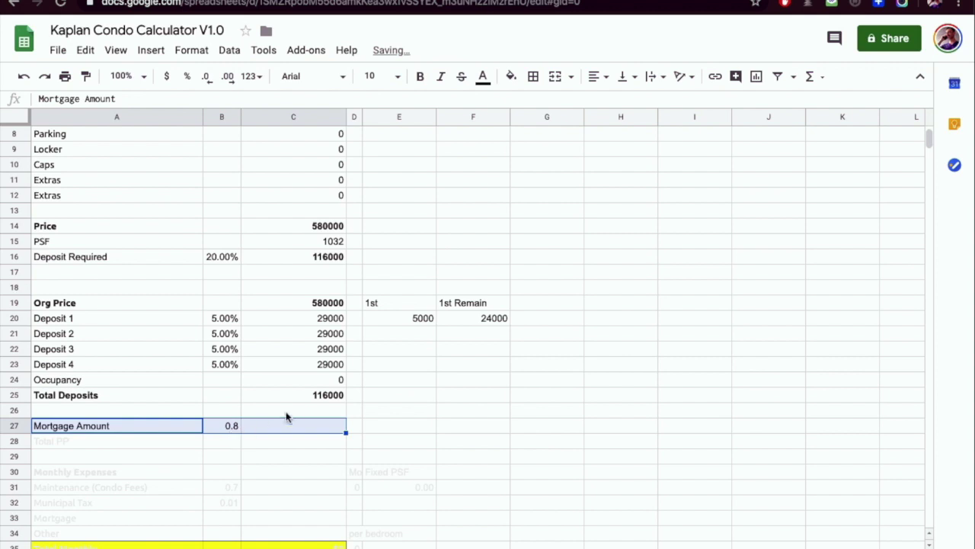
- Calculate the mortgage amount in C27 with the formula =B27*C19
{"action": "left_click", "coordinate": [304, 430]}
{"action": "type", "text": "="}
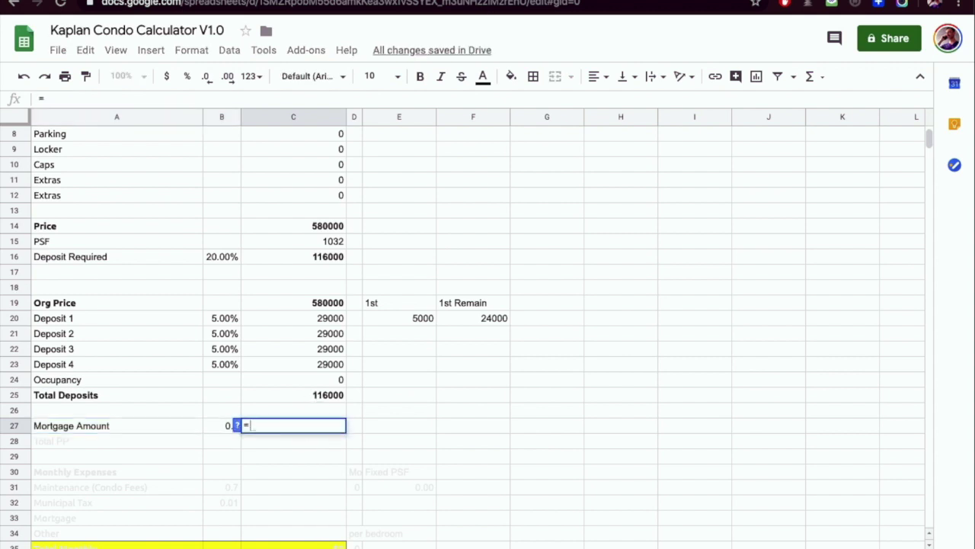
{"action": "left_click", "coordinate": [225, 428]}
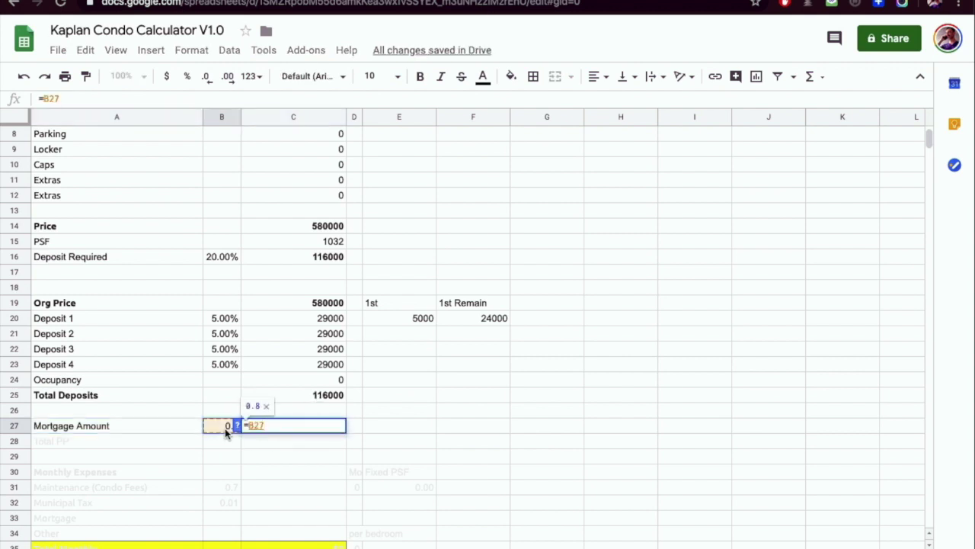
{"action": "type", "text": "*"}
{"action": "left_click", "coordinate": [306, 308]}
{"action": "key", "text": "Return"}
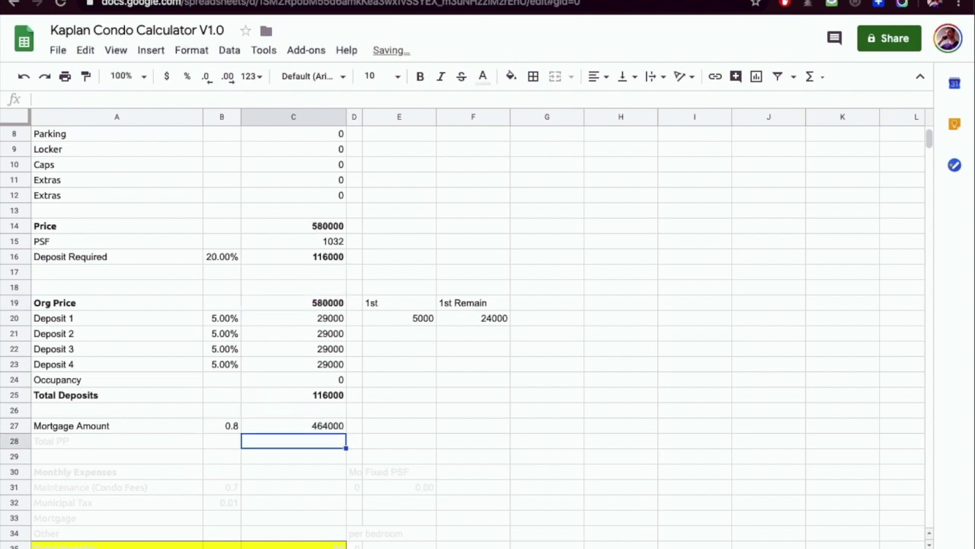
- Format the mortgage ratio in B27 as a percentage
{"action": "left_click", "coordinate": [227, 428]}
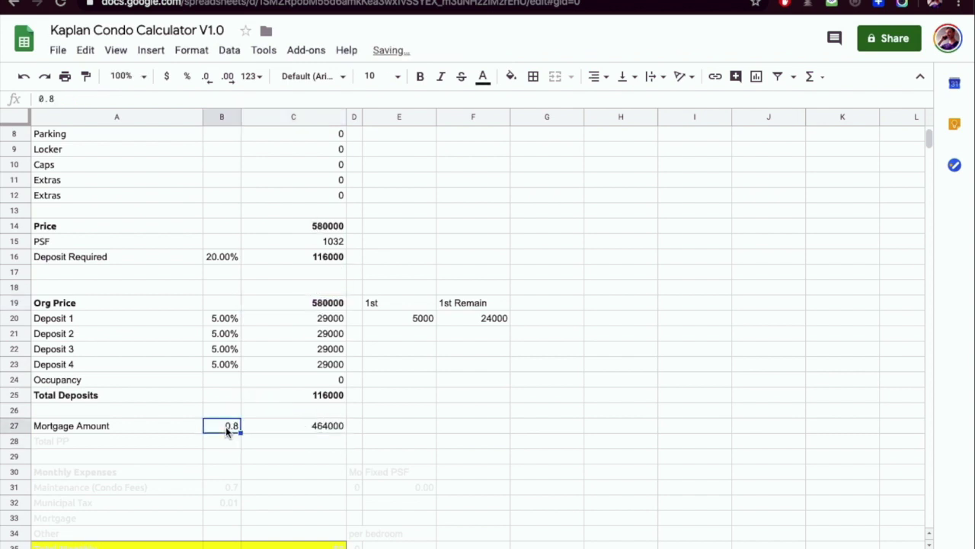
{"action": "left_click", "coordinate": [187, 76]}
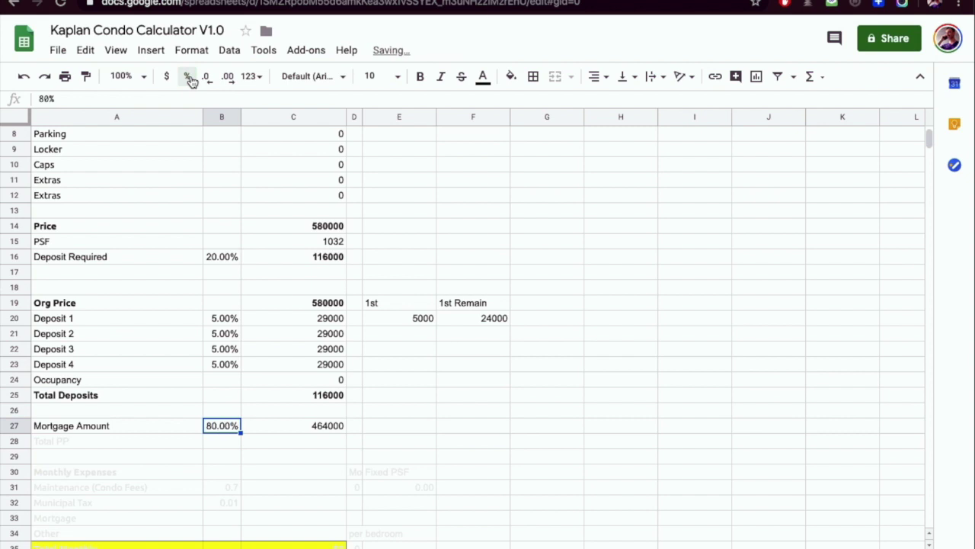
{"action": "left_click", "coordinate": [301, 427]}
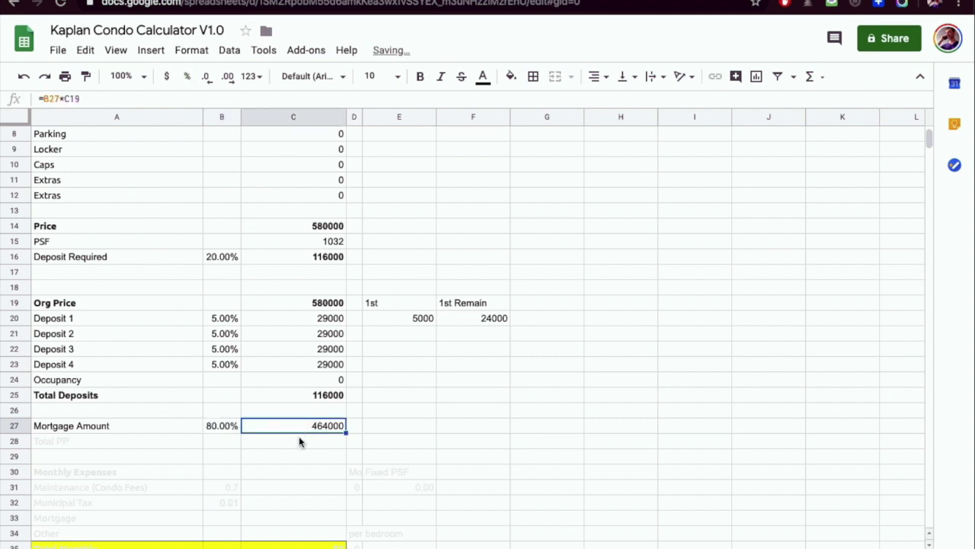
- Clear the Total PP row, A28:C28
{"action": "left_click", "coordinate": [152, 442]}
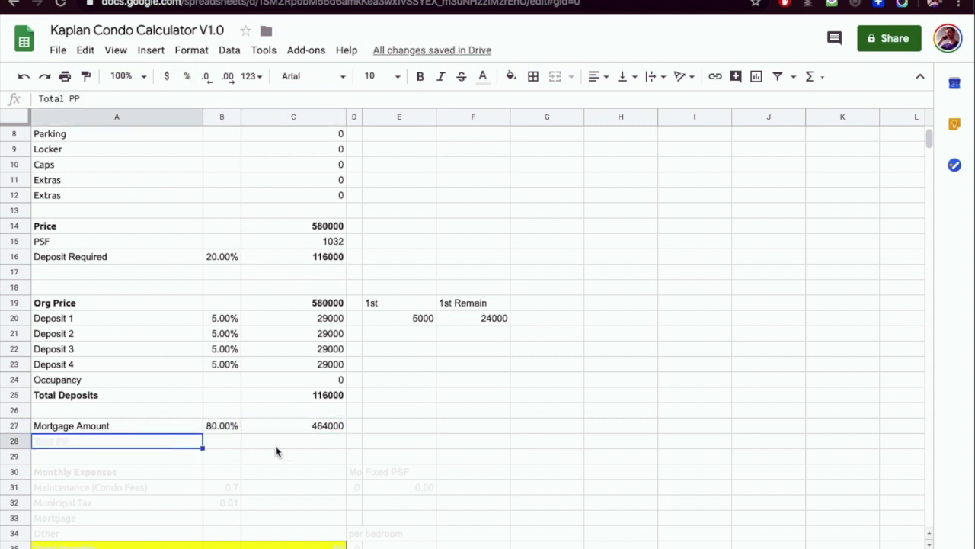
{"action": "left_click_drag", "start_coordinate": [275, 451], "coordinate": [155, 446]}
{"action": "key", "text": "Delete"}
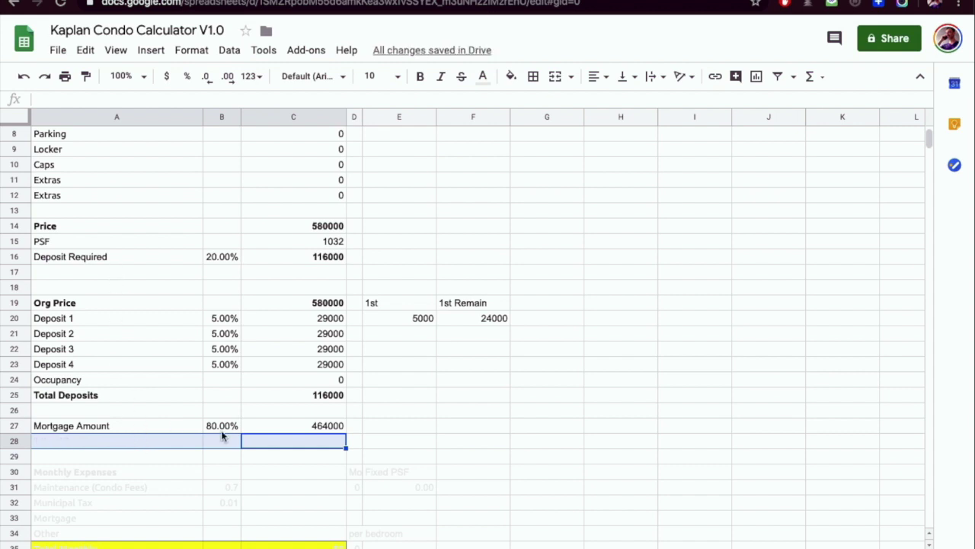
{"action": "left_click", "coordinate": [472, 457]}
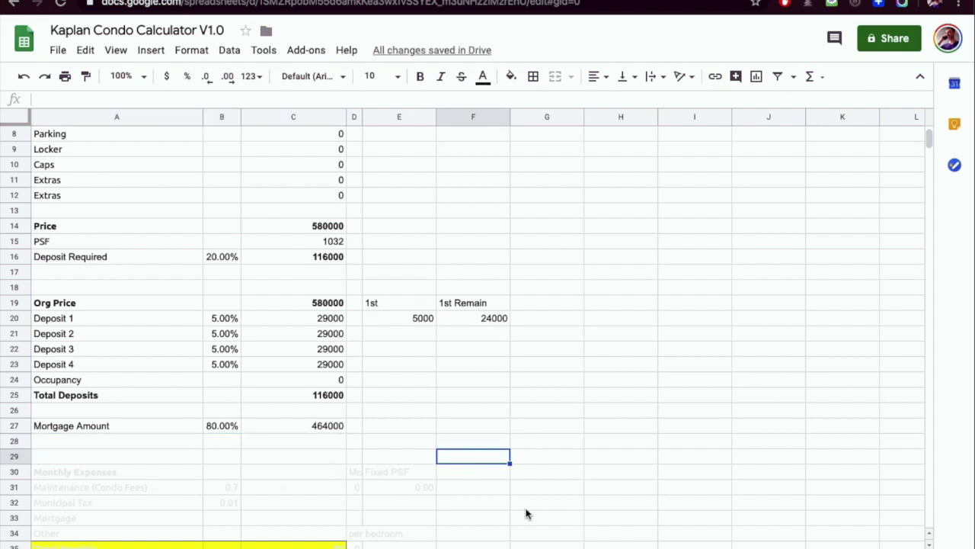
- Change the text color of the Monthly Expenses heading in A30 to black
{"action": "scroll", "coordinate": [526, 515], "scroll_direction": "up", "scroll_amount": 1}
{"action": "scroll", "coordinate": [503, 509], "scroll_direction": "down", "scroll_amount": 2}
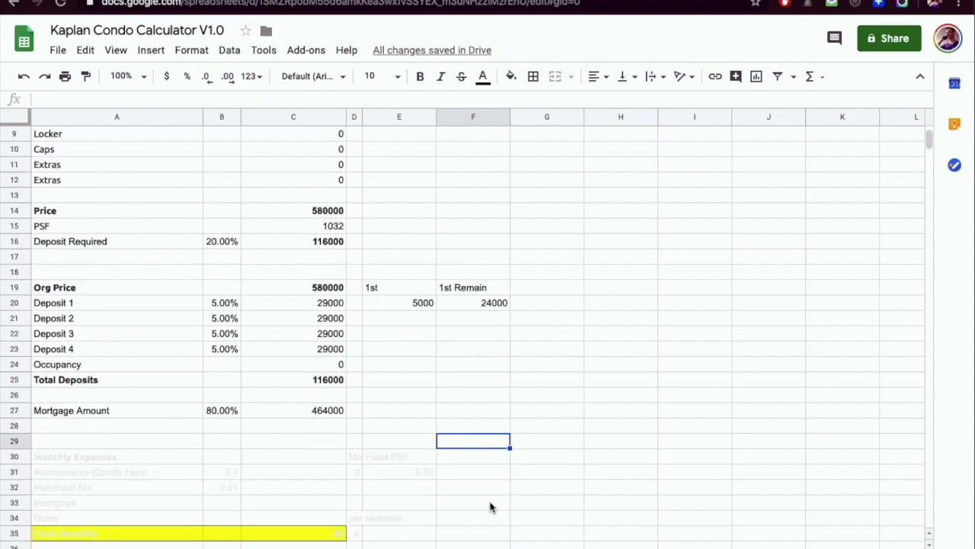
{"action": "left_click", "coordinate": [319, 412]}
{"action": "left_click", "coordinate": [136, 460]}
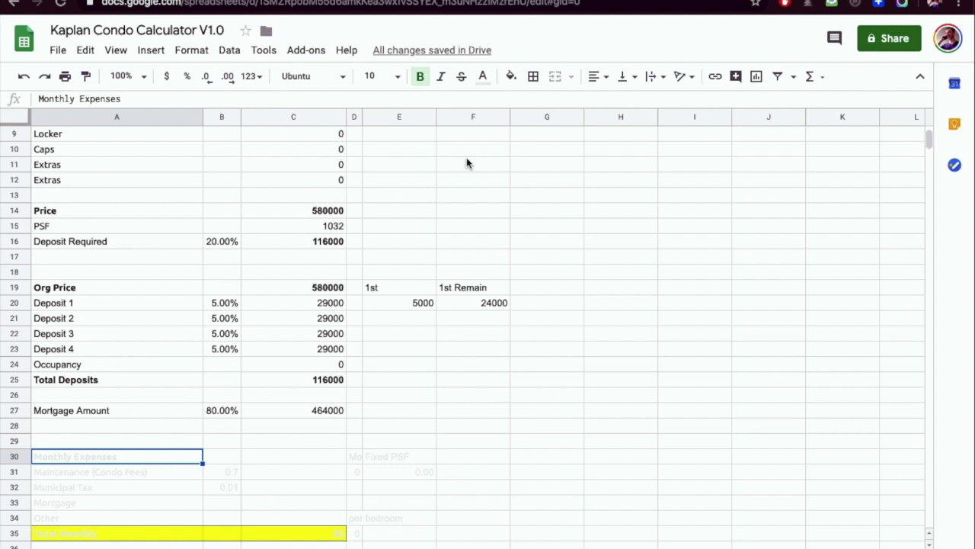
{"action": "left_click", "coordinate": [483, 76]}
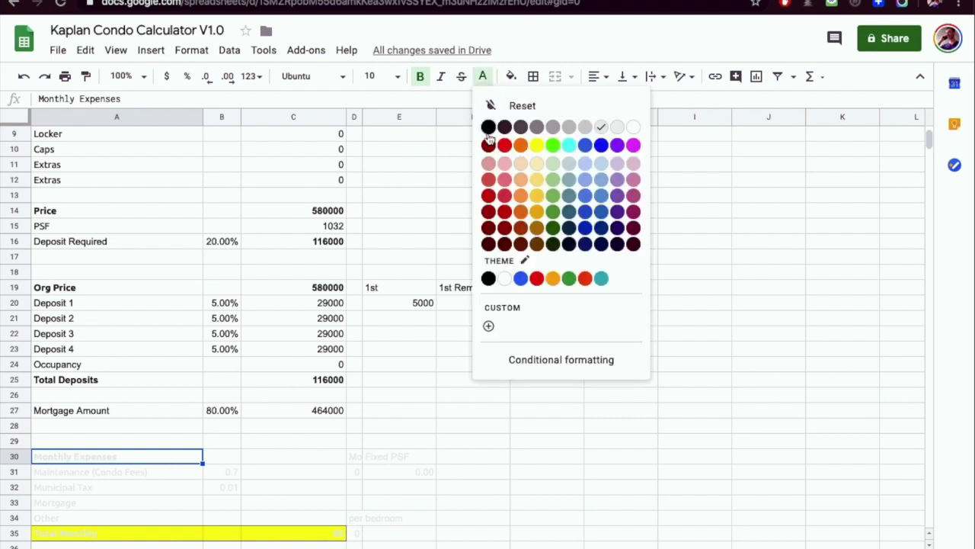
{"action": "left_click", "coordinate": [490, 131]}
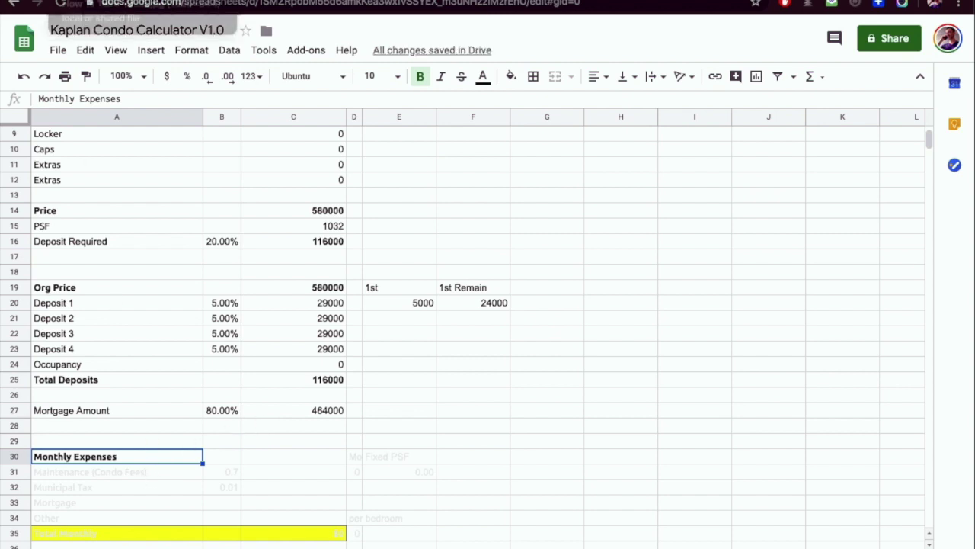
- Switch to the "Will This Condo Break EVEN..?" image, return to the calculator spreadsheet, and look over the price and deposit rows
{"action": "left_click", "coordinate": [99, 0]}
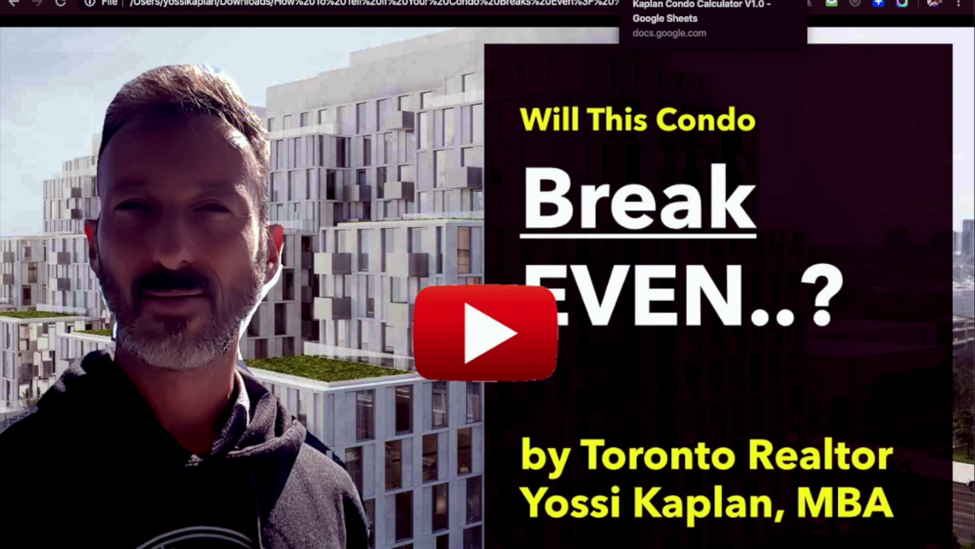
{"action": "left_click", "coordinate": [670, 0]}
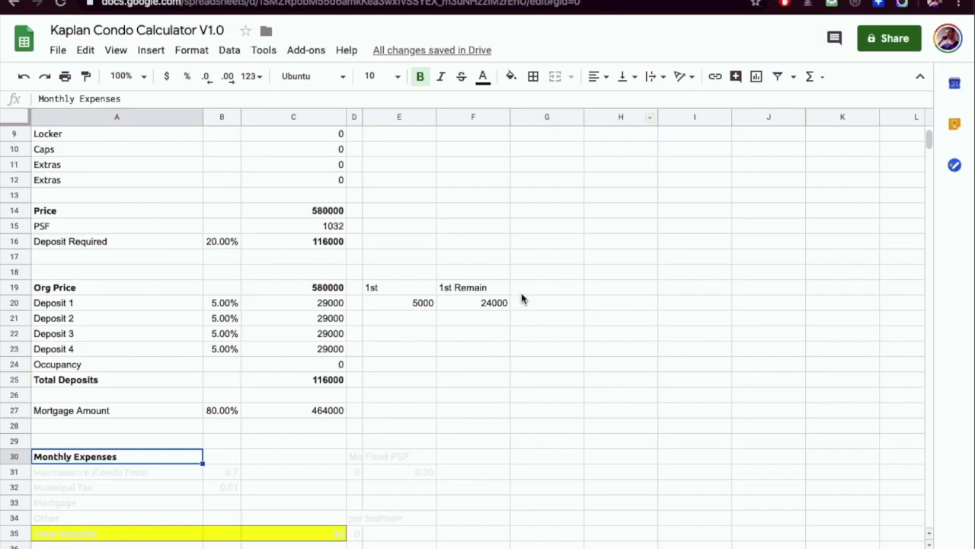
{"action": "scroll", "coordinate": [381, 457], "scroll_direction": "down", "scroll_amount": 1}
{"action": "scroll", "coordinate": [378, 459], "scroll_direction": "up", "scroll_amount": 2}
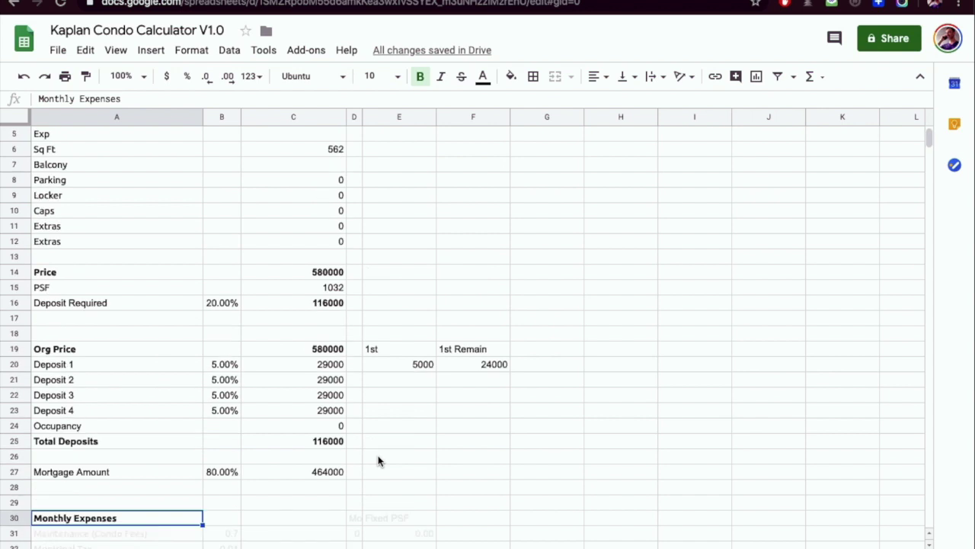
{"action": "scroll", "coordinate": [241, 455], "scroll_direction": "up", "scroll_amount": 2}
{"action": "scroll", "coordinate": [157, 426], "scroll_direction": "down", "scroll_amount": 5}
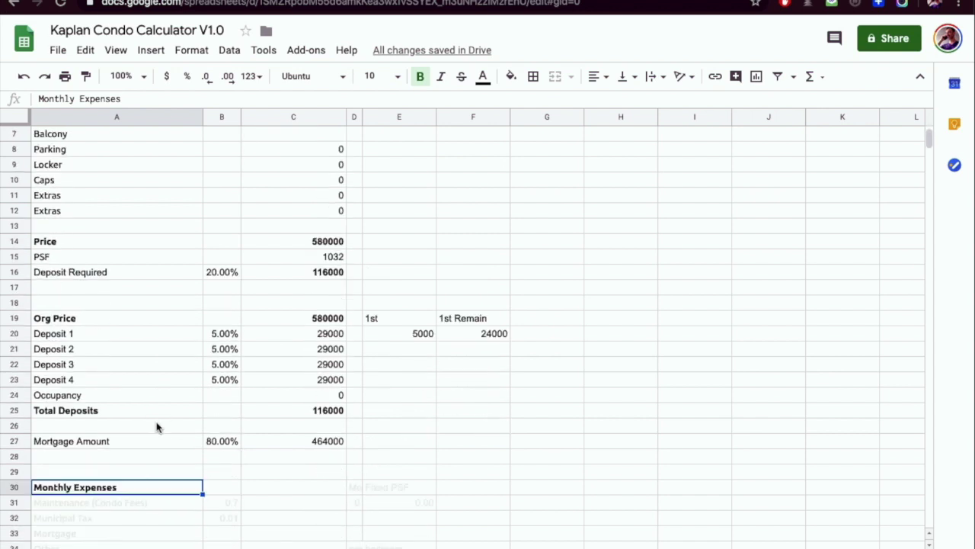
- Reset the text color of the Mortgage row, A33:C33, under Monthly Expenses to the default
{"action": "left_click", "coordinate": [153, 428]}
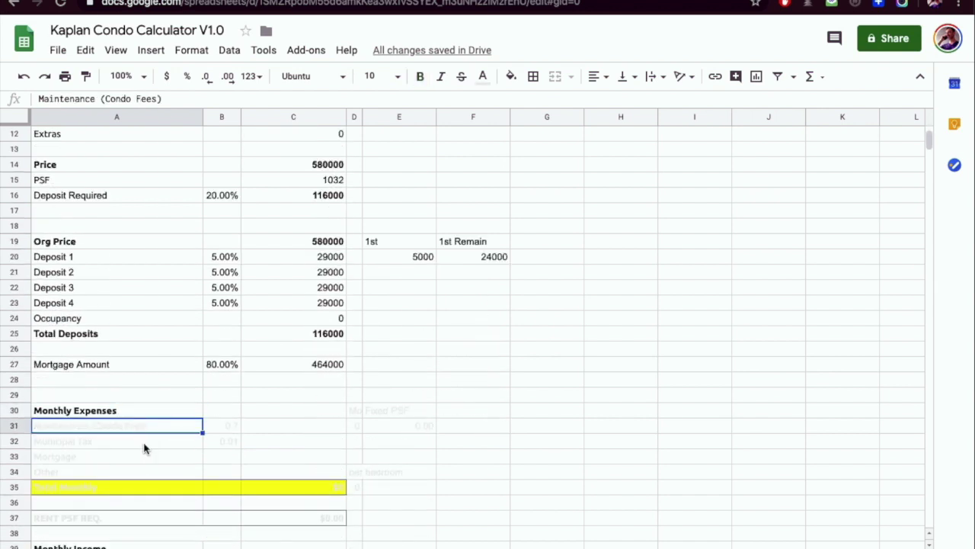
{"action": "left_click", "coordinate": [143, 445]}
{"action": "left_click", "coordinate": [137, 458]}
{"action": "left_click_drag", "start_coordinate": [335, 458], "coordinate": [152, 453]}
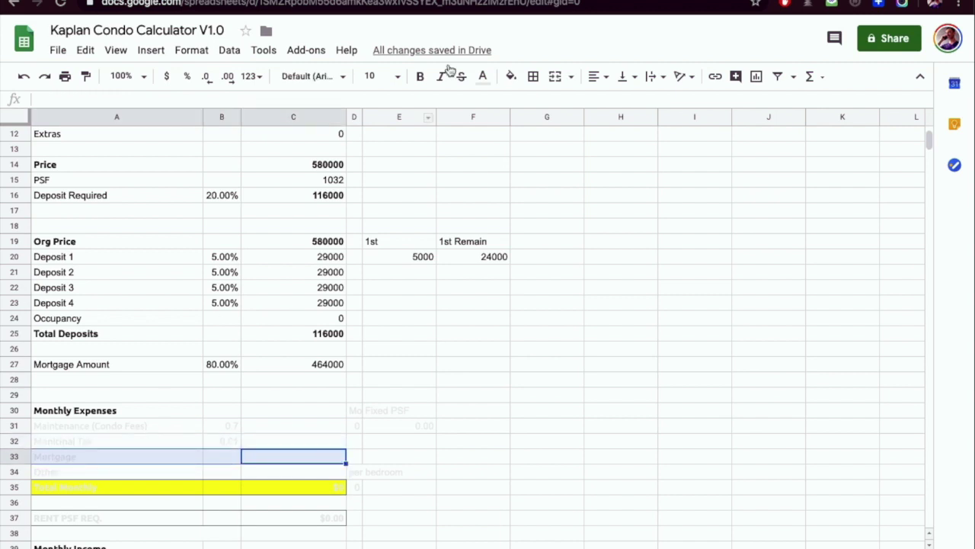
{"action": "left_click", "coordinate": [483, 76]}
{"action": "left_click", "coordinate": [496, 103]}
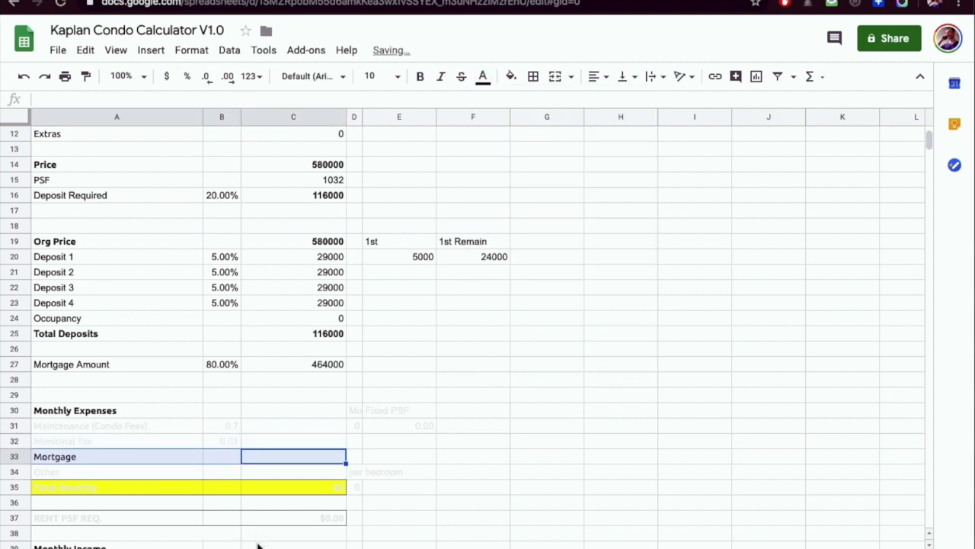
- Copy the mortgage amount from C27, switch to TD's Mortgage Payment Calculator web page, and select its web address
{"action": "left_click", "coordinate": [221, 461]}
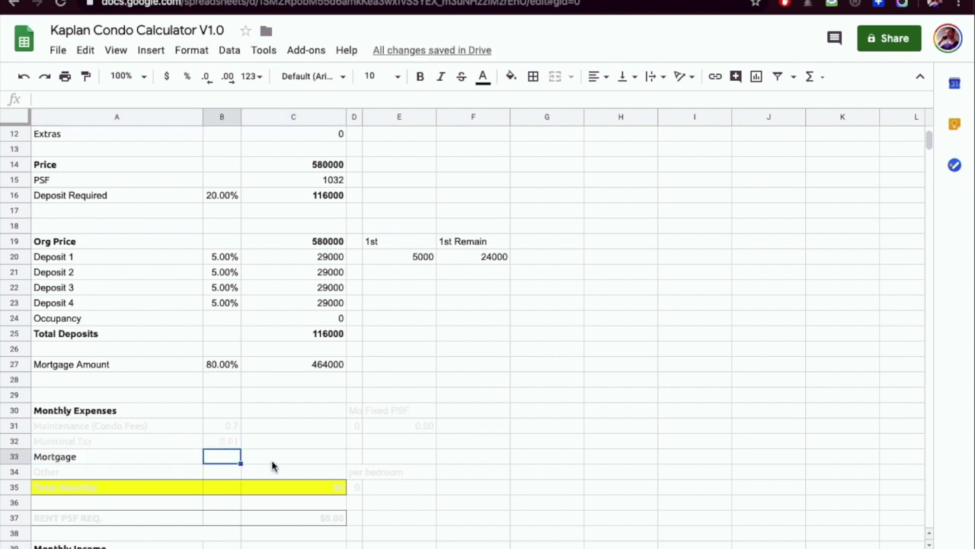
{"action": "left_click", "coordinate": [274, 461]}
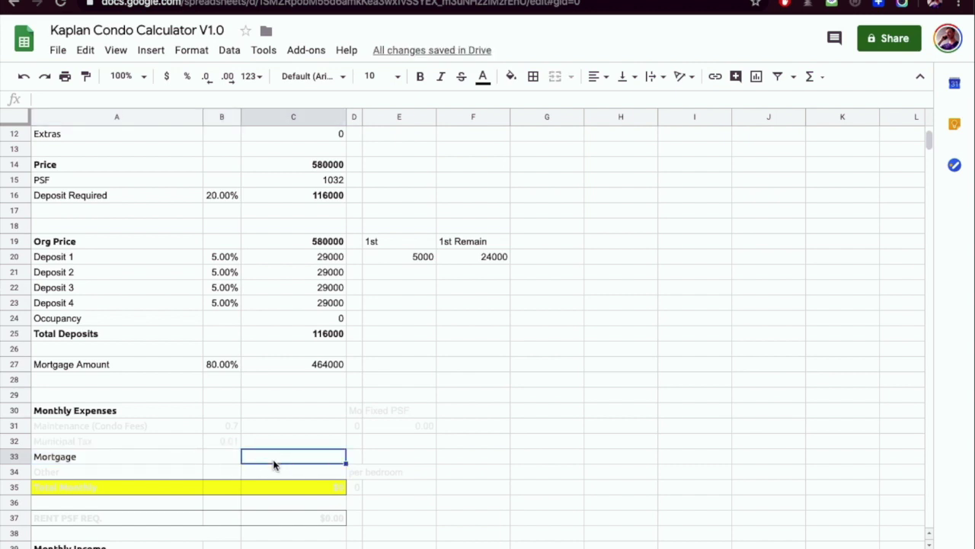
{"action": "left_click", "coordinate": [296, 365]}
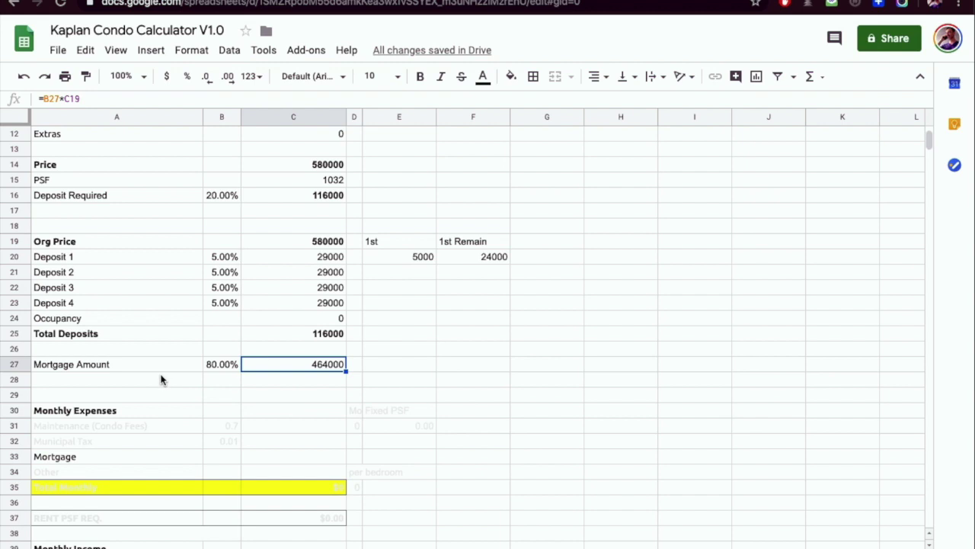
{"action": "key", "text": "ctrl+c"}
{"action": "left_click", "coordinate": [846, 0]}
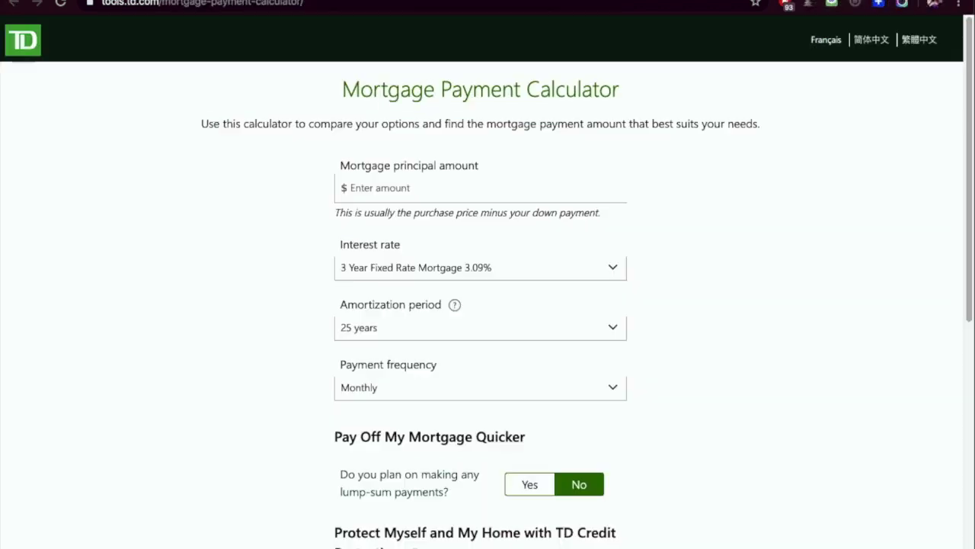
{"action": "left_click", "coordinate": [175, 3]}
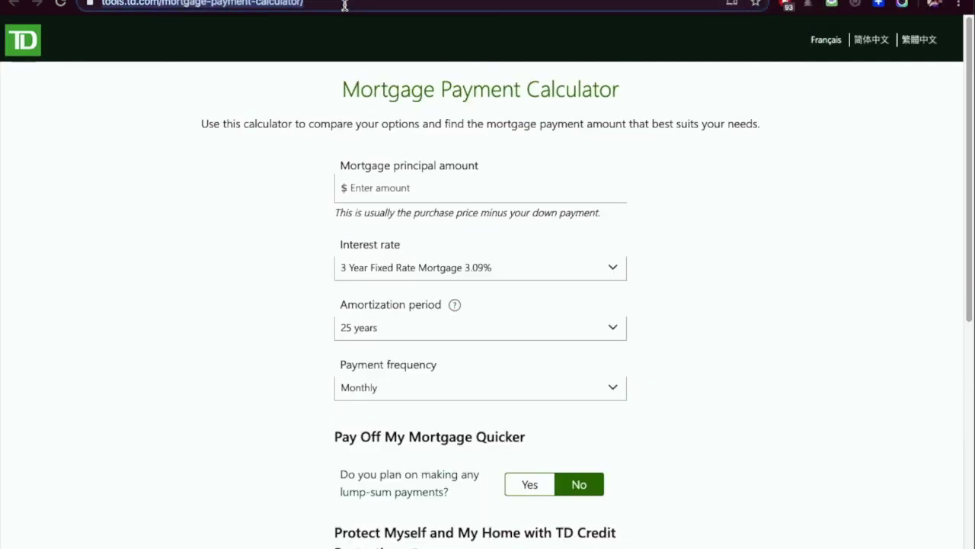
- Enter the copied 464,000 as the mortgage principal amount and set the interest rate option to Add my own rate
{"action": "left_click", "coordinate": [404, 189]}
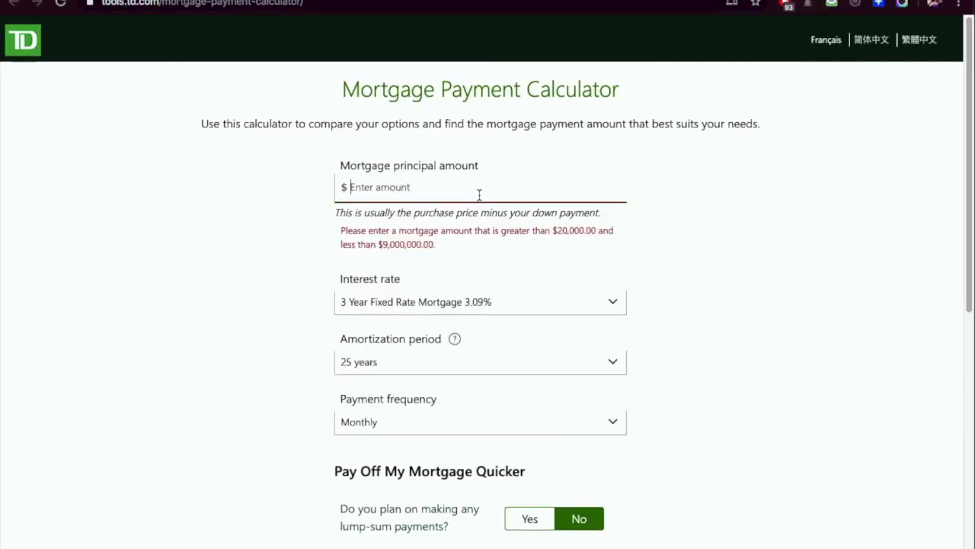
{"action": "key", "text": "ctrl+v"}
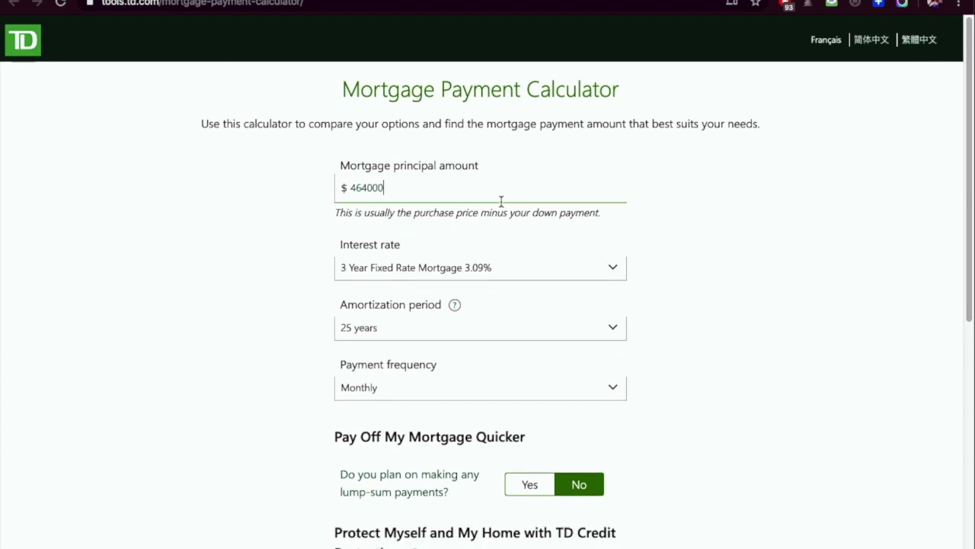
{"action": "left_click", "coordinate": [560, 270]}
{"action": "left_click", "coordinate": [459, 242]}
{"action": "left_click", "coordinate": [468, 262]}
{"action": "left_click", "coordinate": [675, 278]}
- Set the mortgage term to 1 Year Closed with a custom interest rate of 3.00%
{"action": "left_click", "coordinate": [597, 301]}
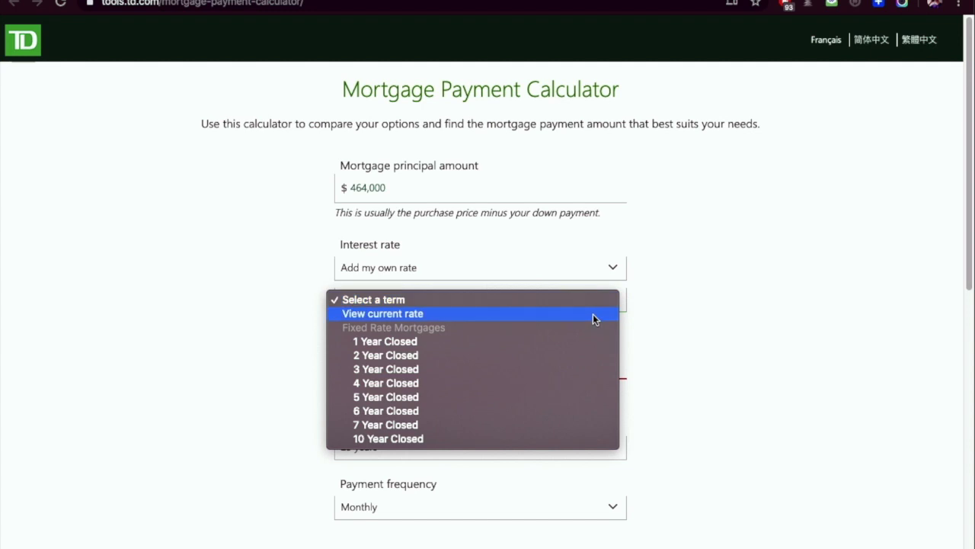
{"action": "left_click", "coordinate": [583, 341]}
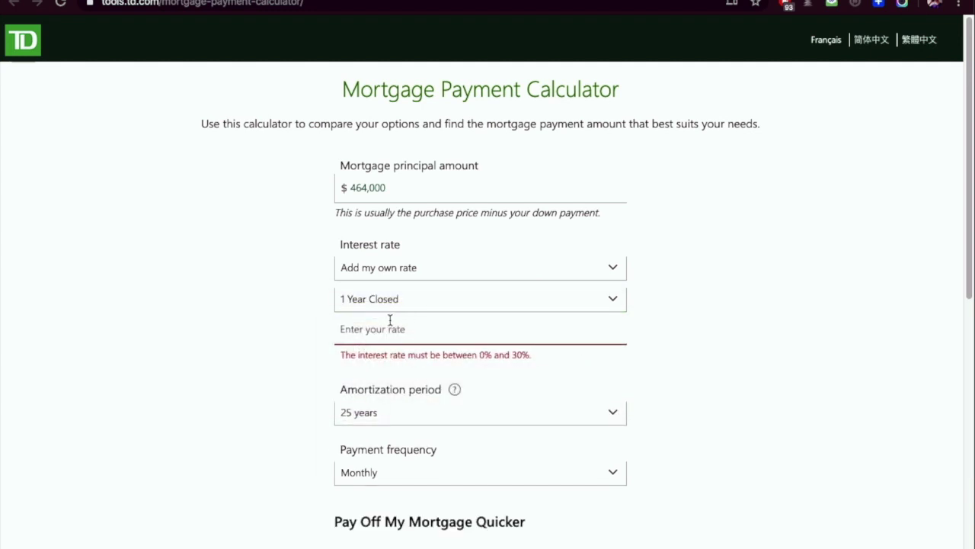
{"action": "left_click", "coordinate": [412, 295]}
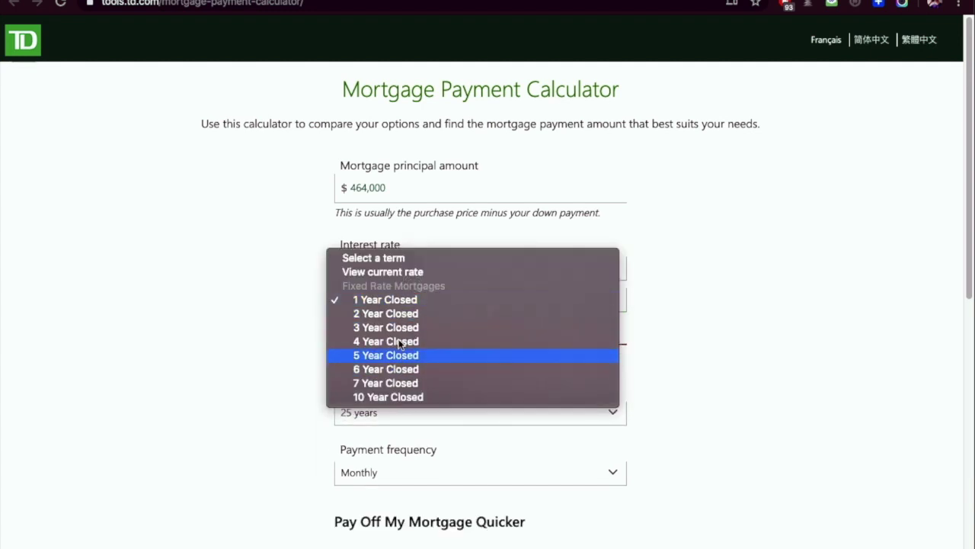
{"action": "left_click", "coordinate": [396, 303]}
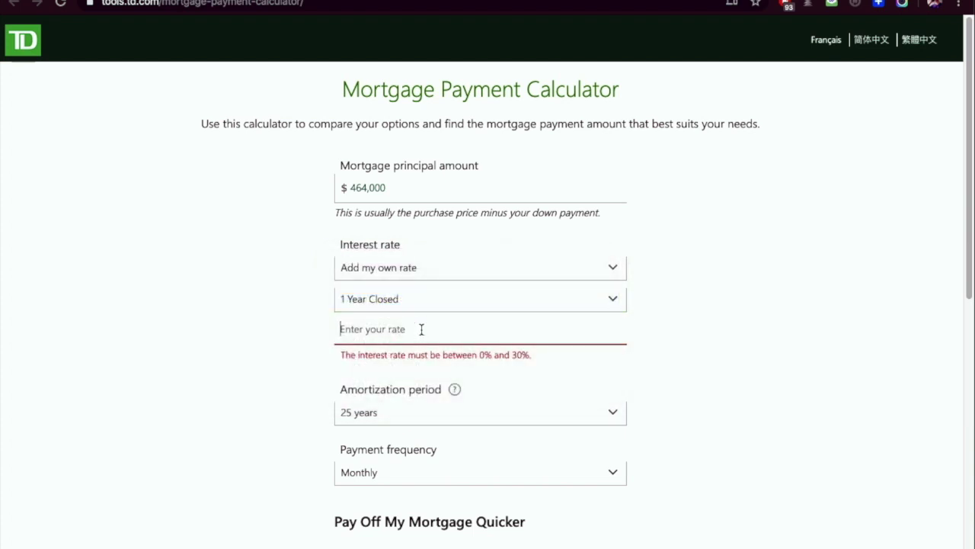
{"action": "left_click", "coordinate": [422, 329]}
{"action": "type", "text": "3.00"}
{"action": "key", "text": "Tab"}
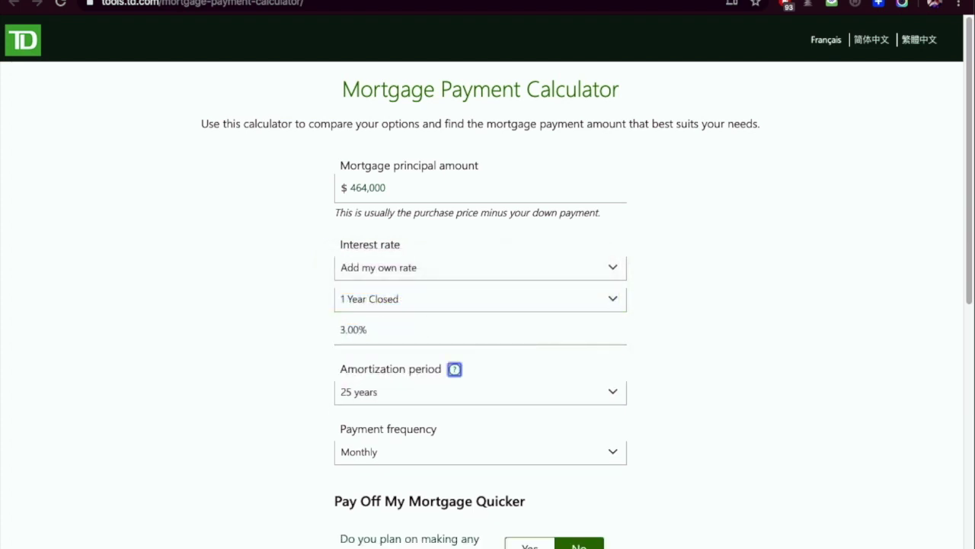
- Decline the mortgage life insurance by setting it to No
{"action": "left_click", "coordinate": [707, 371]}
{"action": "scroll", "coordinate": [667, 397], "scroll_direction": "down", "scroll_amount": 1}
{"action": "scroll", "coordinate": [655, 427], "scroll_direction": "down", "scroll_amount": 2}
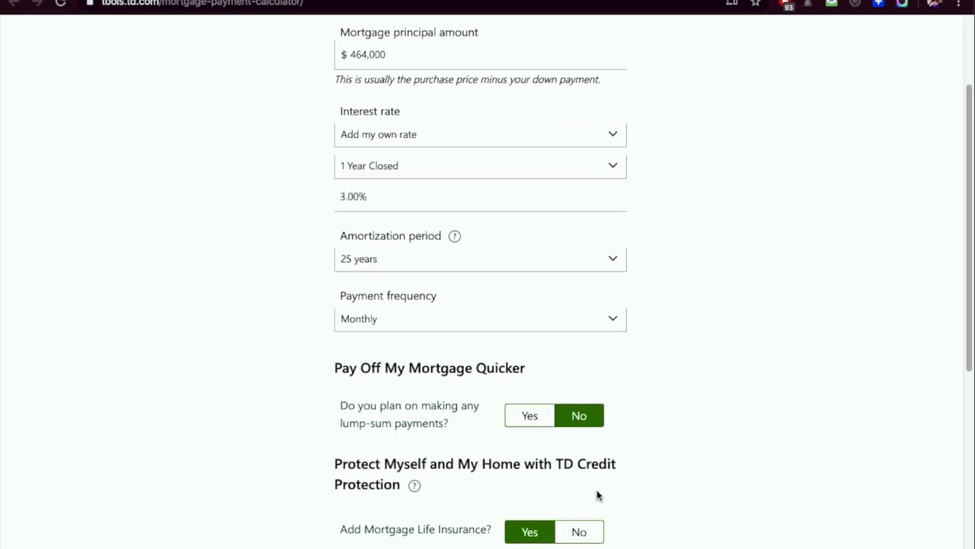
{"action": "left_click", "coordinate": [574, 536]}
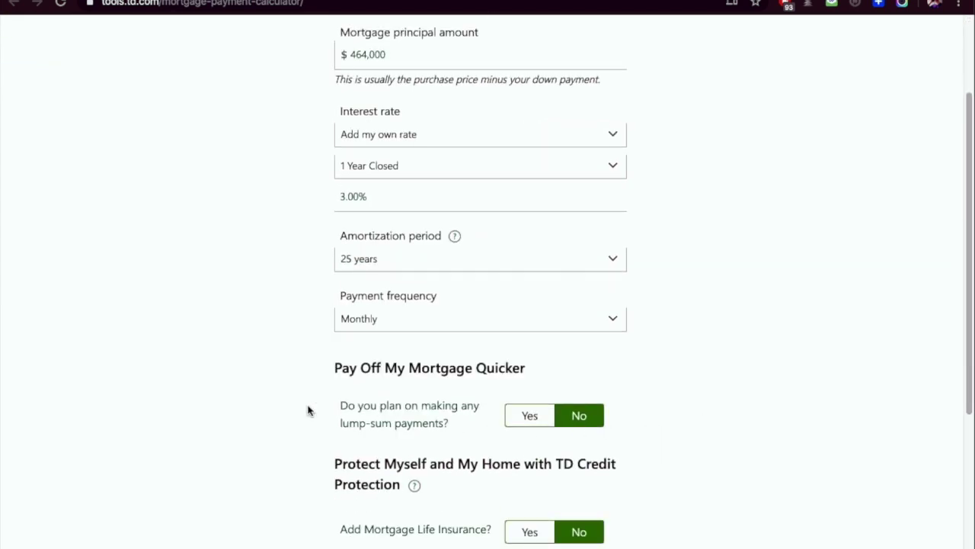
- Try the Yes option for lump-sum payments and for mortgage life insurance, returning each to No
{"action": "left_click", "coordinate": [528, 416]}
{"action": "left_click", "coordinate": [576, 416]}
{"action": "scroll", "coordinate": [768, 411], "scroll_direction": "down", "scroll_amount": 2}
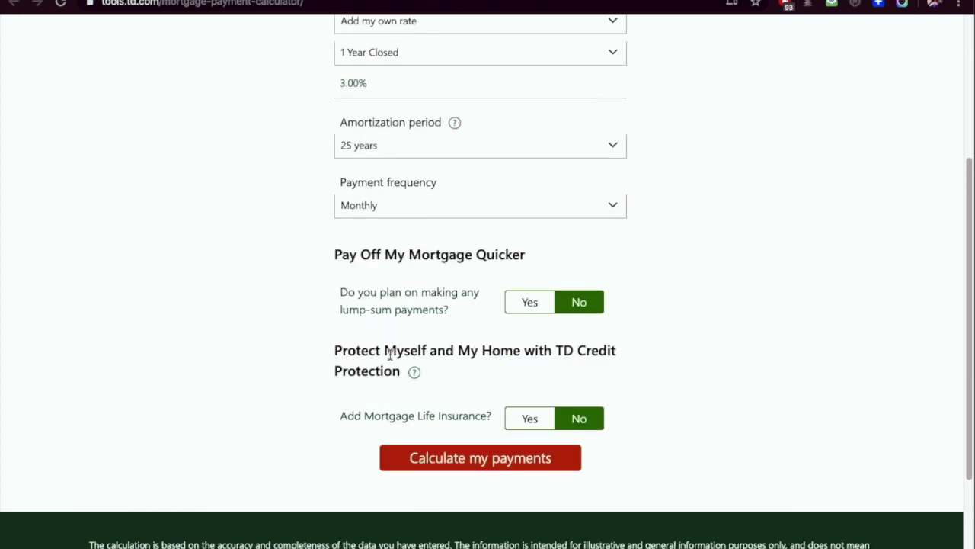
{"action": "left_click", "coordinate": [529, 424]}
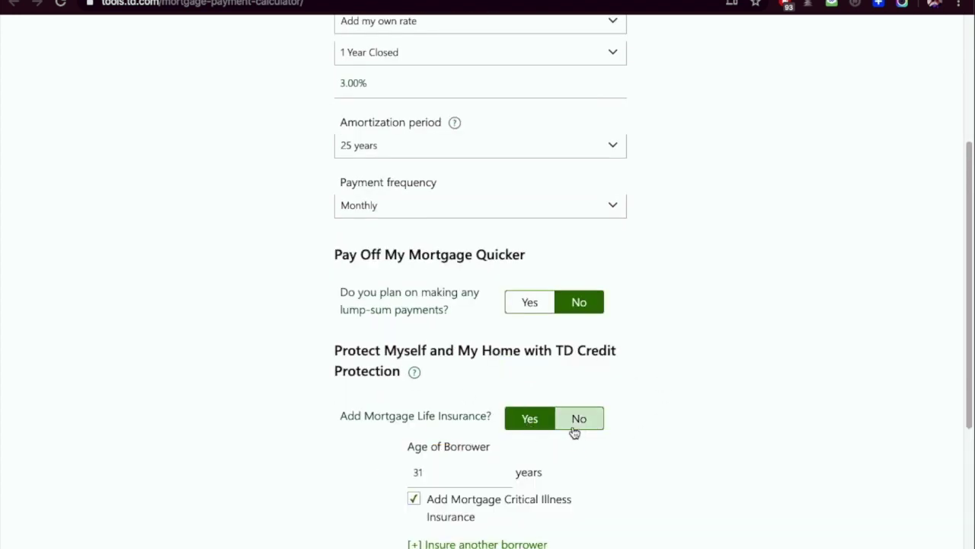
{"action": "scroll", "coordinate": [597, 429], "scroll_direction": "down", "scroll_amount": 2}
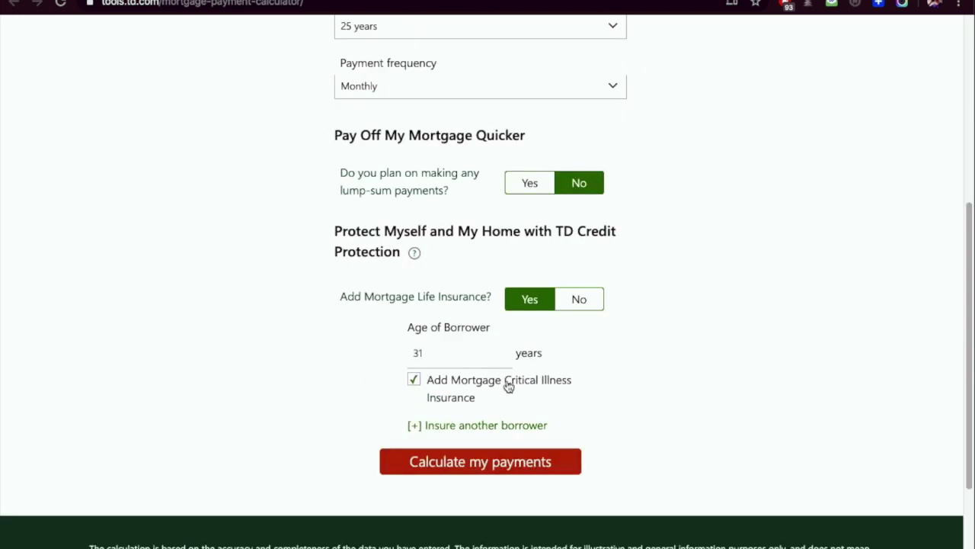
{"action": "left_click", "coordinate": [593, 300]}
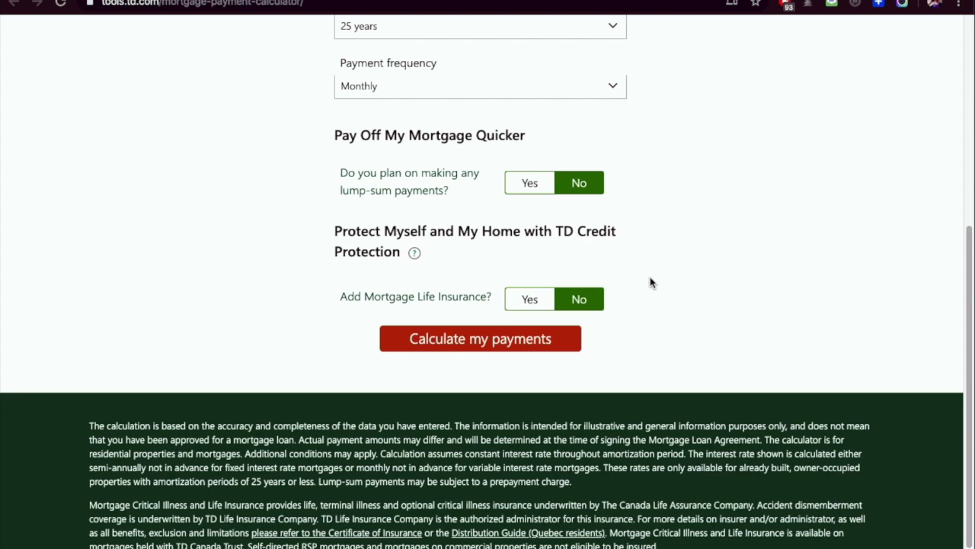
- Review the entered mortgage details, calculate the payments, and check the monthly payment and mortgage amount in the results
{"action": "scroll", "coordinate": [670, 279], "scroll_direction": "up", "scroll_amount": 5}
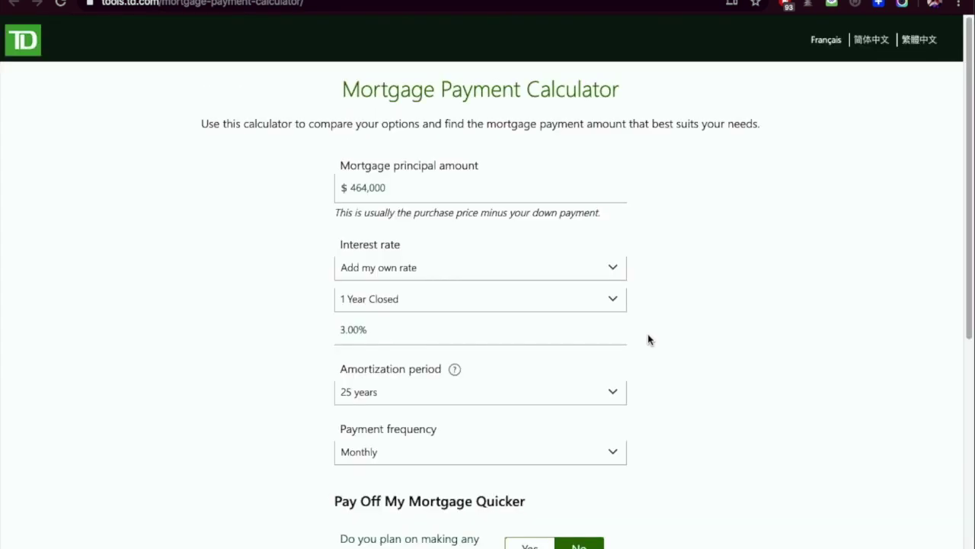
{"action": "scroll", "coordinate": [648, 338], "scroll_direction": "down", "scroll_amount": 6}
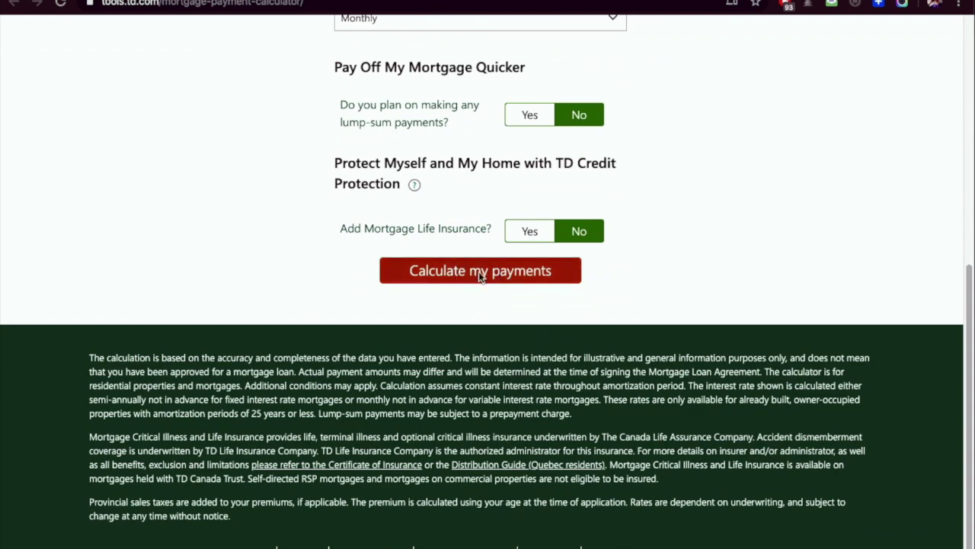
{"action": "left_click", "coordinate": [480, 277]}
{"action": "left_click_drag", "start_coordinate": [391, 172], "coordinate": [462, 174]}
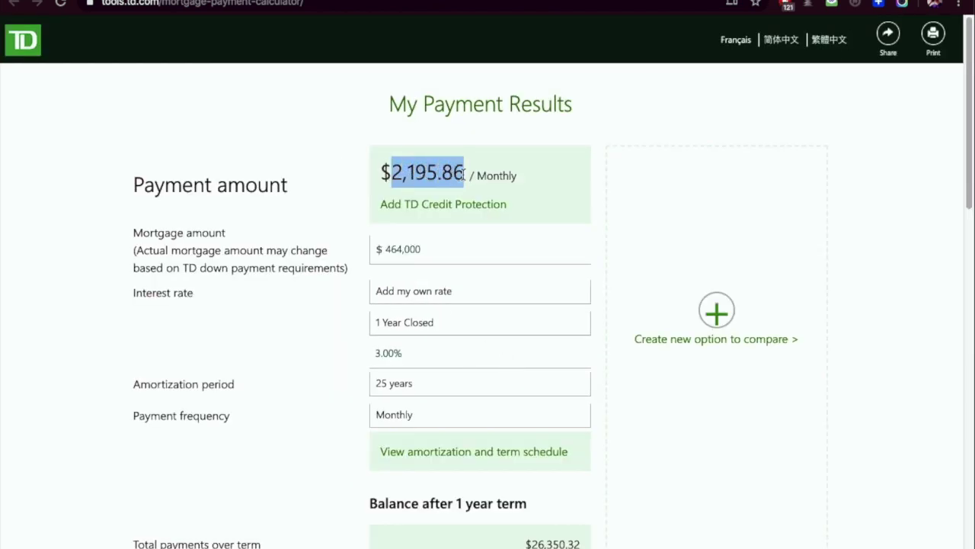
{"action": "left_click", "coordinate": [432, 253]}
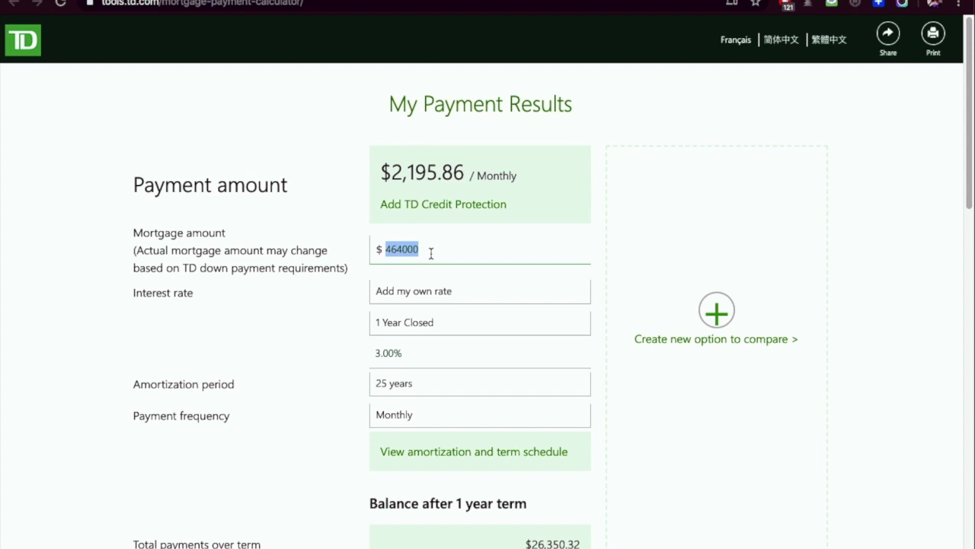
- Try a 6 Year Closed term in the payment results, look over the balance figures, and restore 1 Year Closed
{"action": "left_click", "coordinate": [455, 328]}
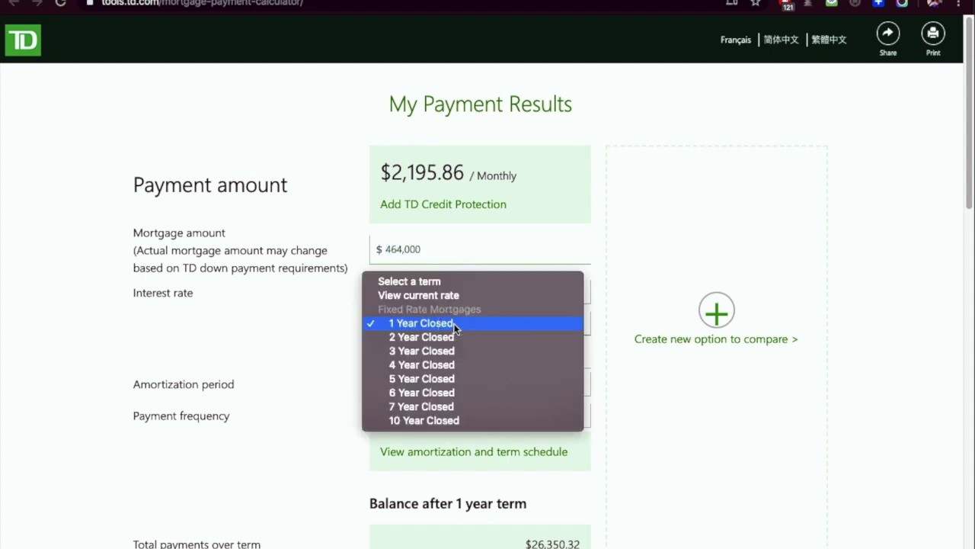
{"action": "left_click", "coordinate": [440, 397]}
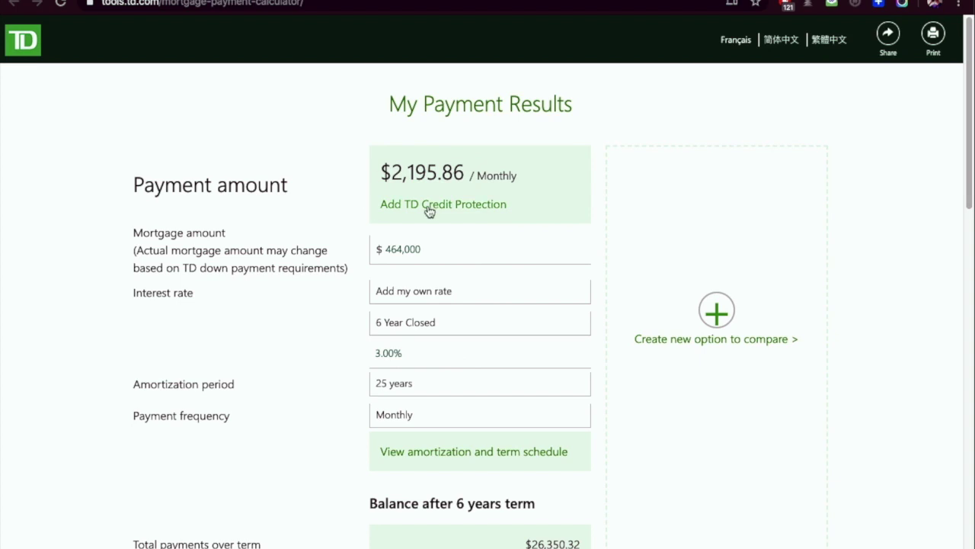
{"action": "scroll", "coordinate": [618, 472], "scroll_direction": "down", "scroll_amount": 3}
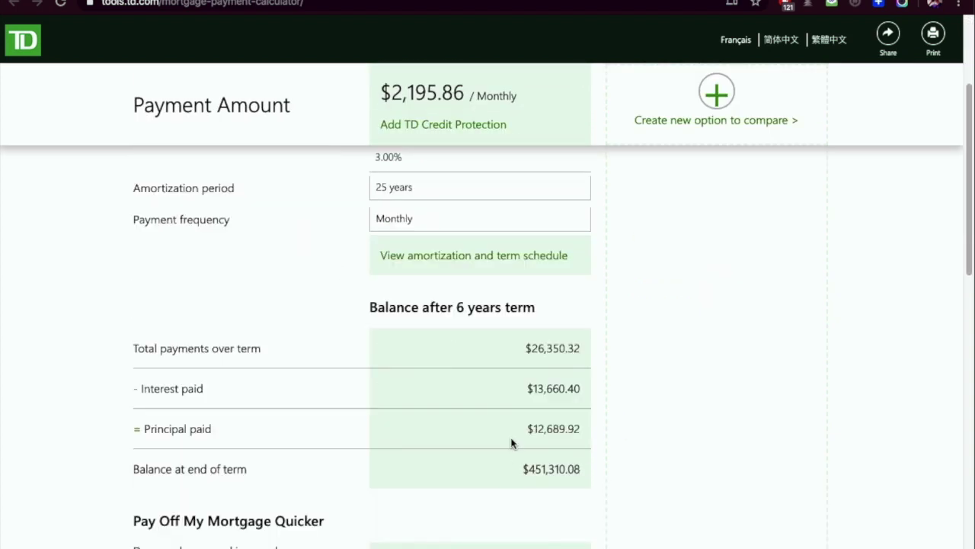
{"action": "left_click_drag", "start_coordinate": [518, 338], "coordinate": [468, 352]}
{"action": "scroll", "coordinate": [444, 313], "scroll_direction": "up", "scroll_amount": 1}
{"action": "left_click", "coordinate": [450, 222]}
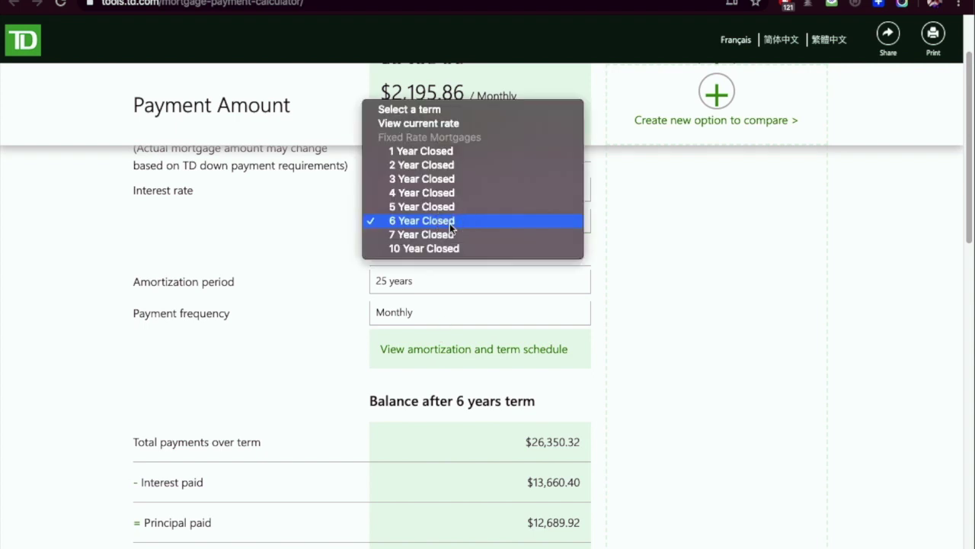
{"action": "left_click", "coordinate": [424, 151]}
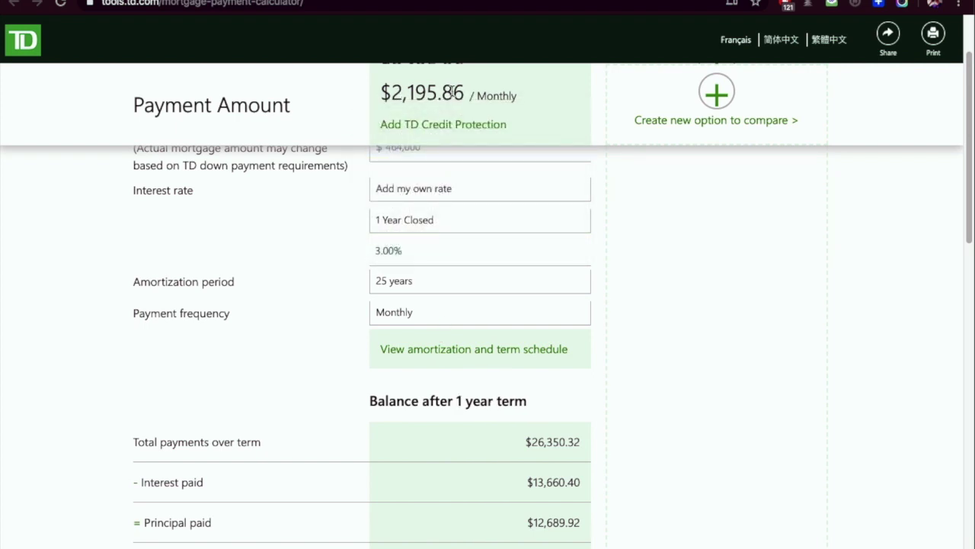
- Check the monthly payment, switch to the Kaplan Condo Calculator spreadsheet, and enter 2200 as the monthly Mortgage expense in C33
{"action": "scroll", "coordinate": [660, 458], "scroll_direction": "up", "scroll_amount": 1}
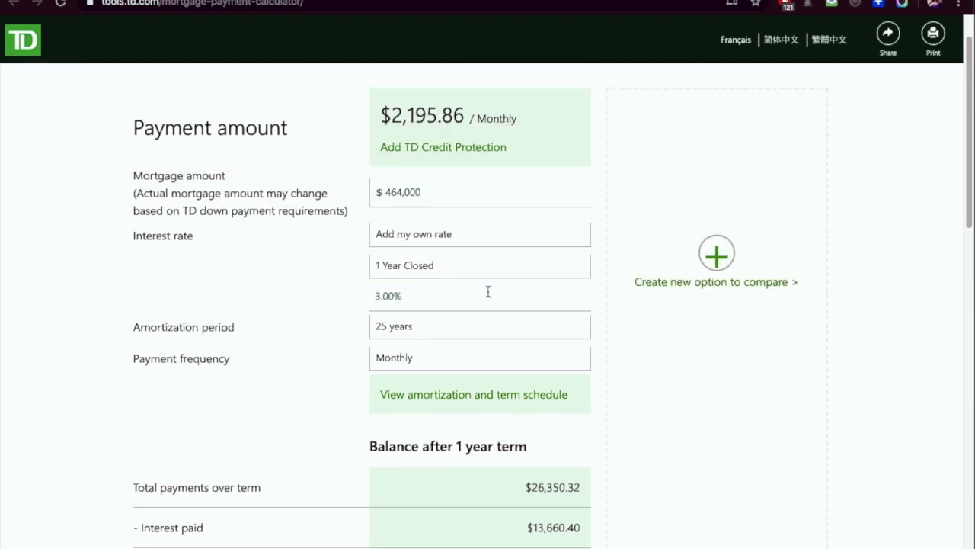
{"action": "left_click_drag", "start_coordinate": [391, 113], "coordinate": [438, 110]}
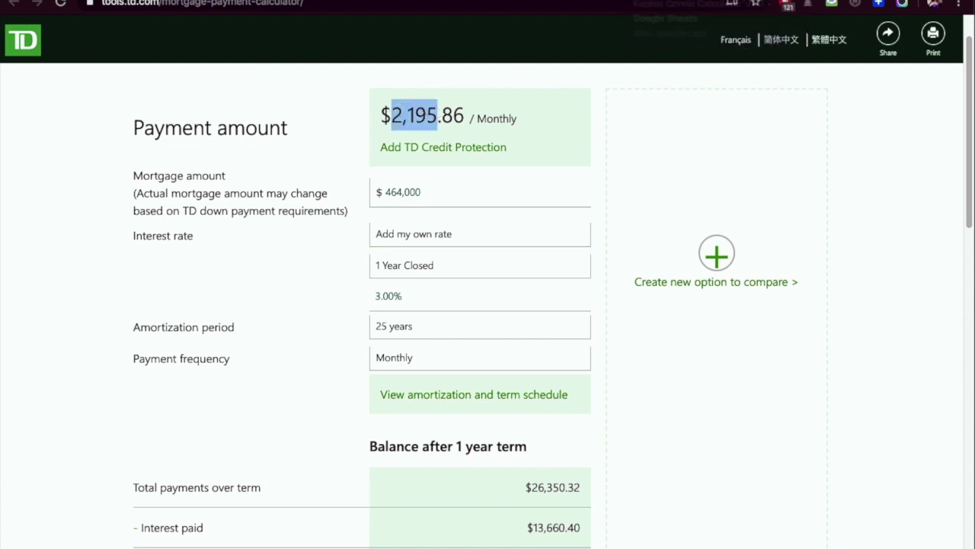
{"action": "left_click", "coordinate": [647, 0]}
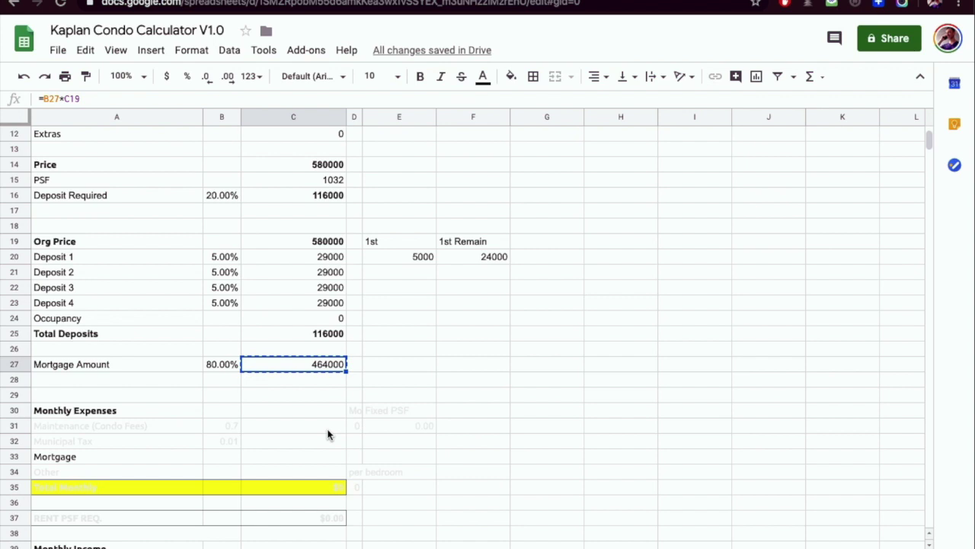
{"action": "left_click", "coordinate": [316, 455]}
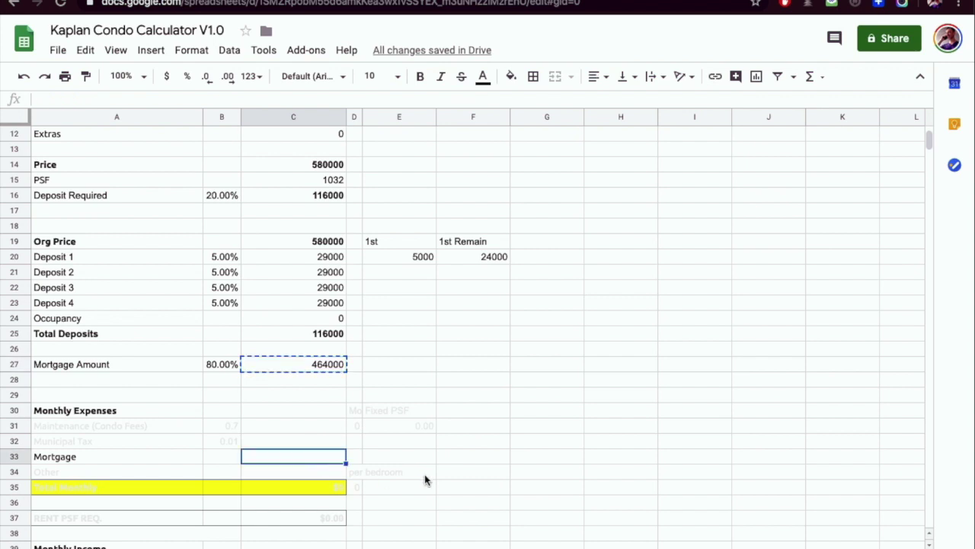
{"action": "type", "text": "2200"}
{"action": "key", "text": "Return"}
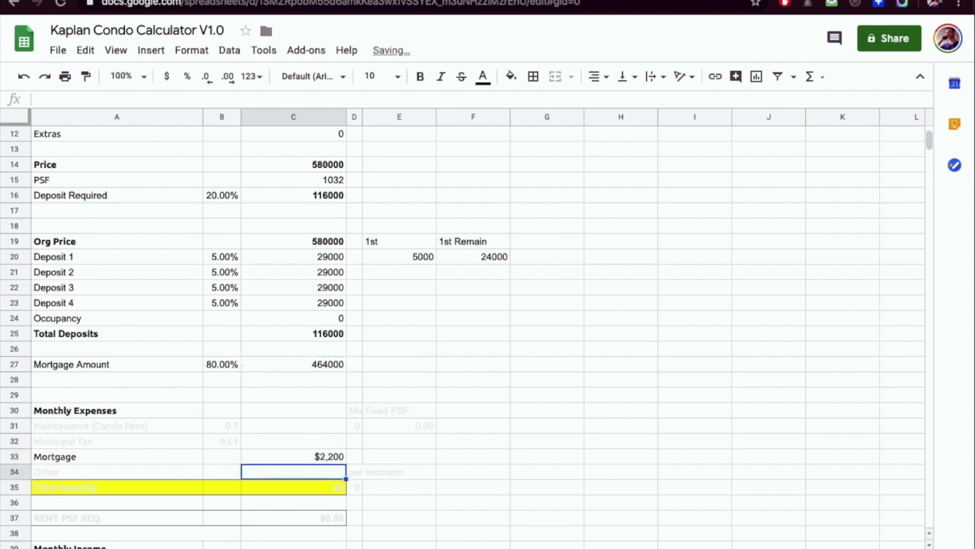
- Change the text color of the Maintenance (Condo Fees) label in A31 to black
{"action": "left_click", "coordinate": [293, 456]}
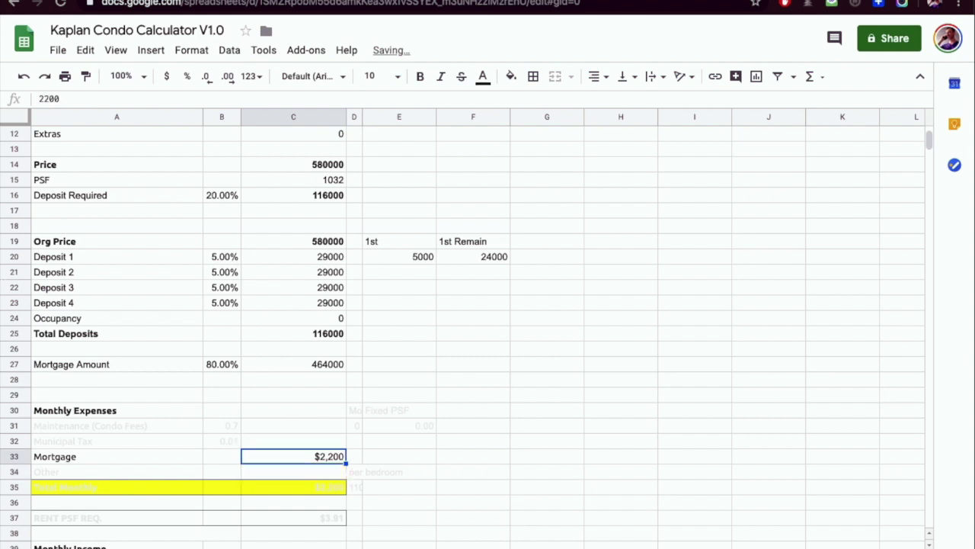
{"action": "left_click", "coordinate": [293, 441]}
{"action": "left_click", "coordinate": [293, 425]}
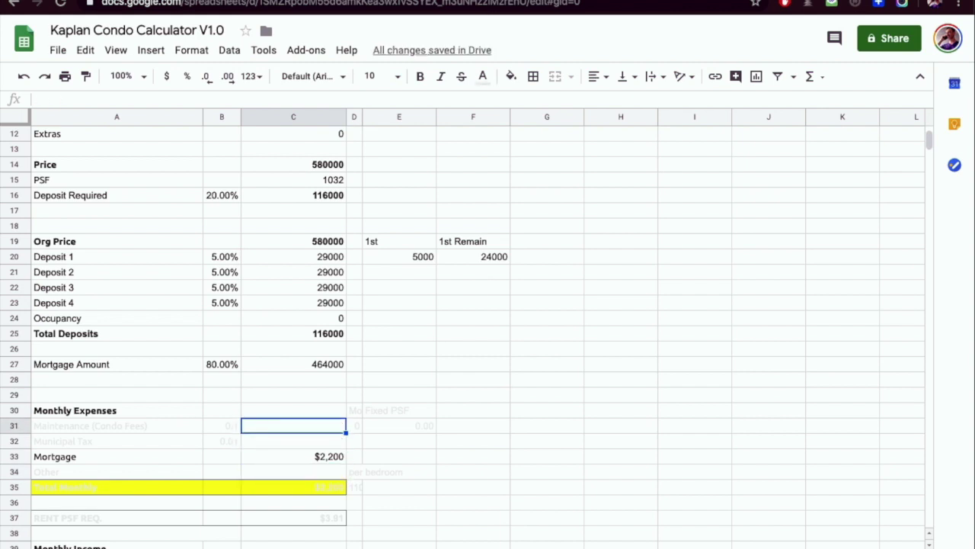
{"action": "key", "text": "Left"}
{"action": "key", "text": "Left"}
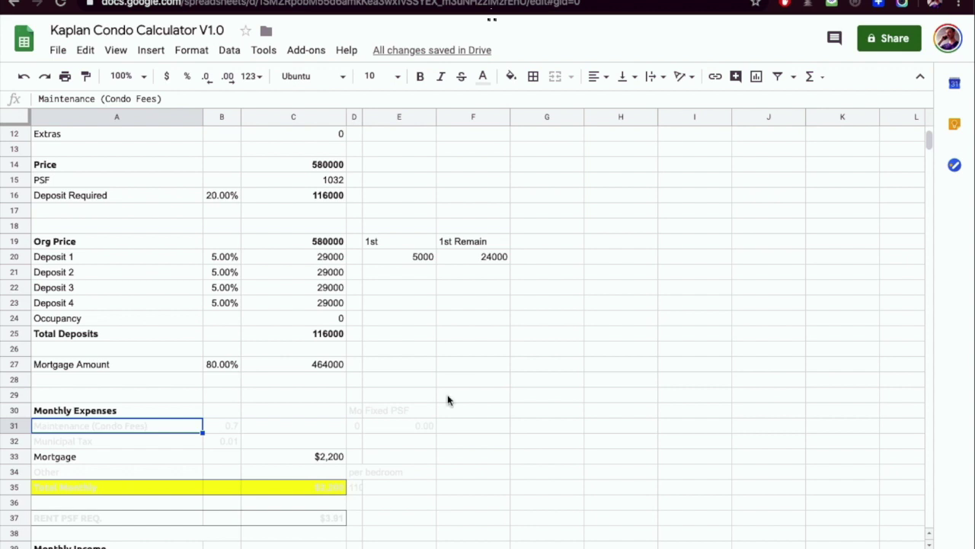
{"action": "left_click", "coordinate": [483, 80]}
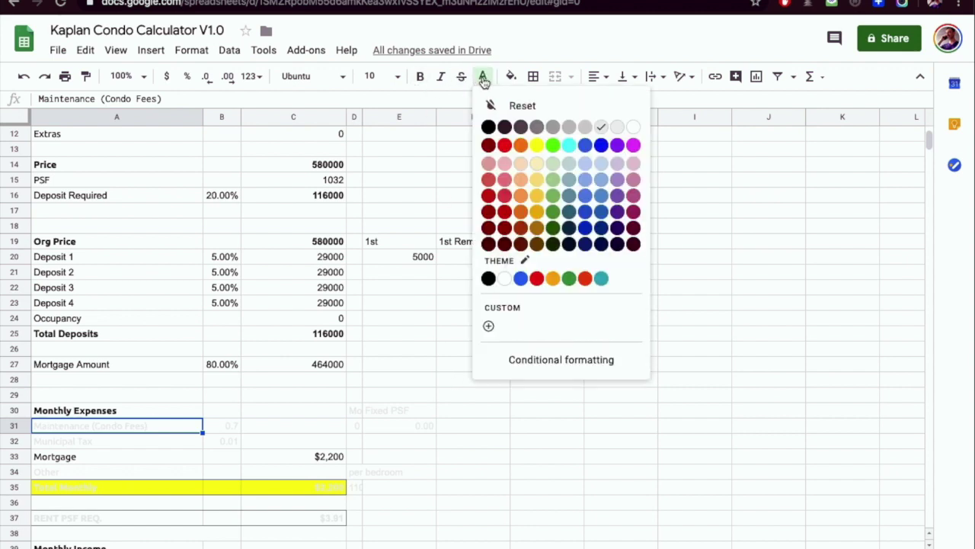
{"action": "left_click", "coordinate": [489, 126]}
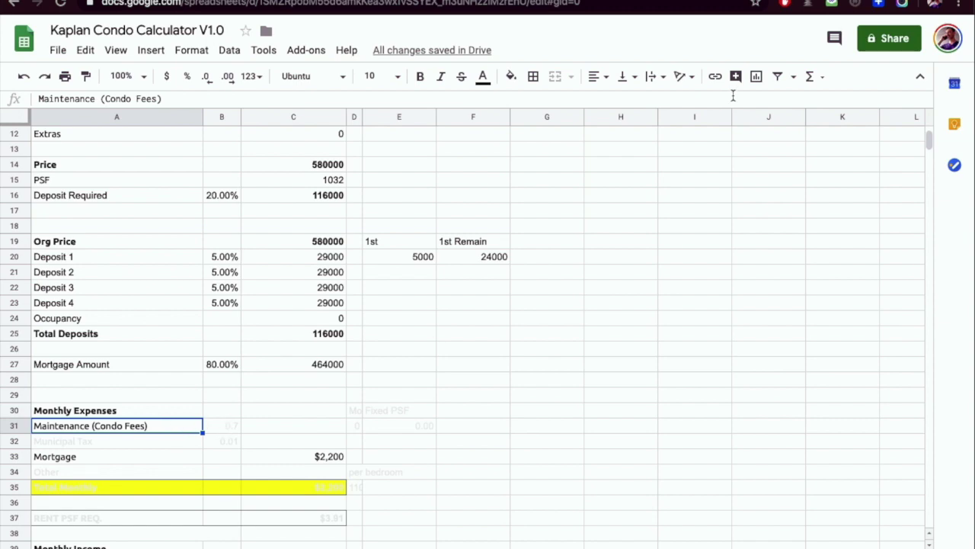
- Switch to the Nordic Broker Package PDF and look up the maintenance fee rate per square foot
{"action": "left_click", "coordinate": [808, 2]}
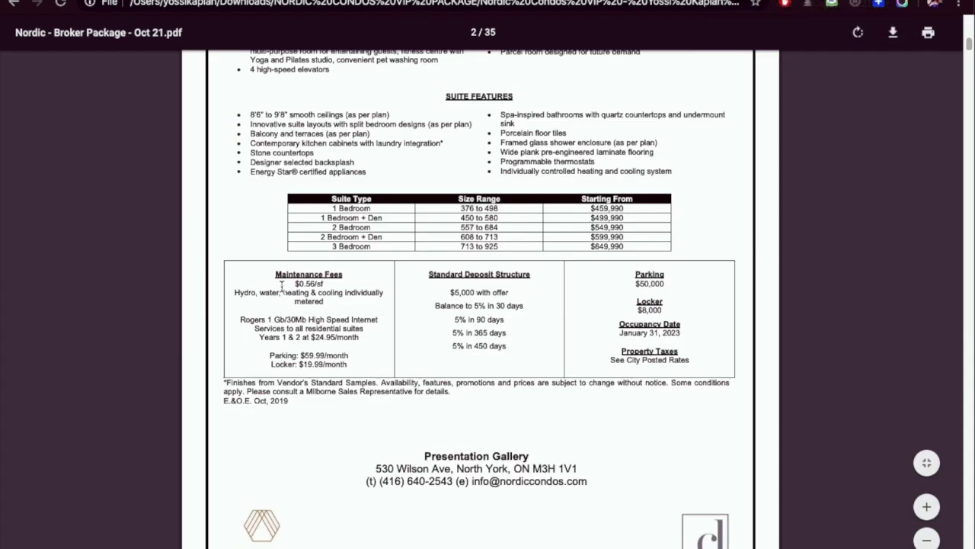
{"action": "left_click_drag", "start_coordinate": [276, 274], "coordinate": [326, 282]}
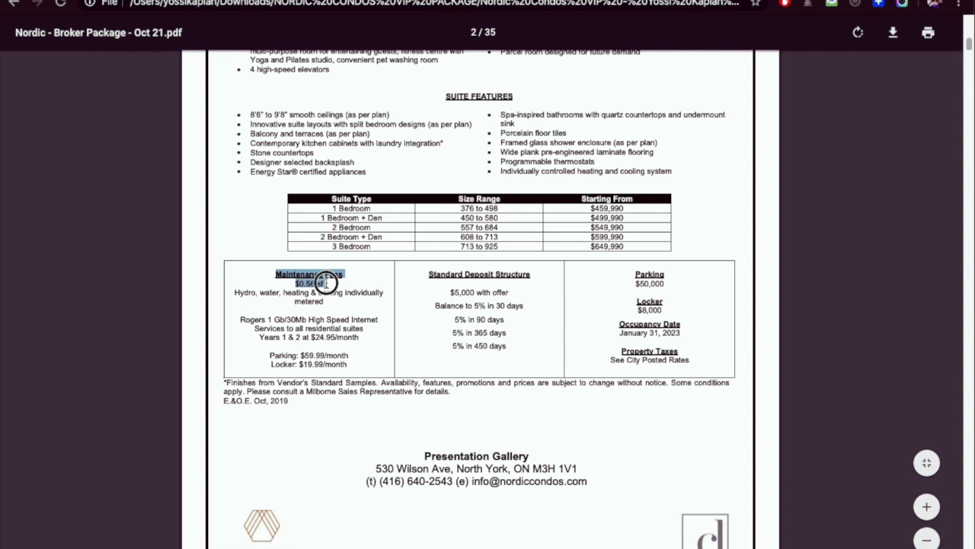
{"action": "left_click", "coordinate": [328, 282]}
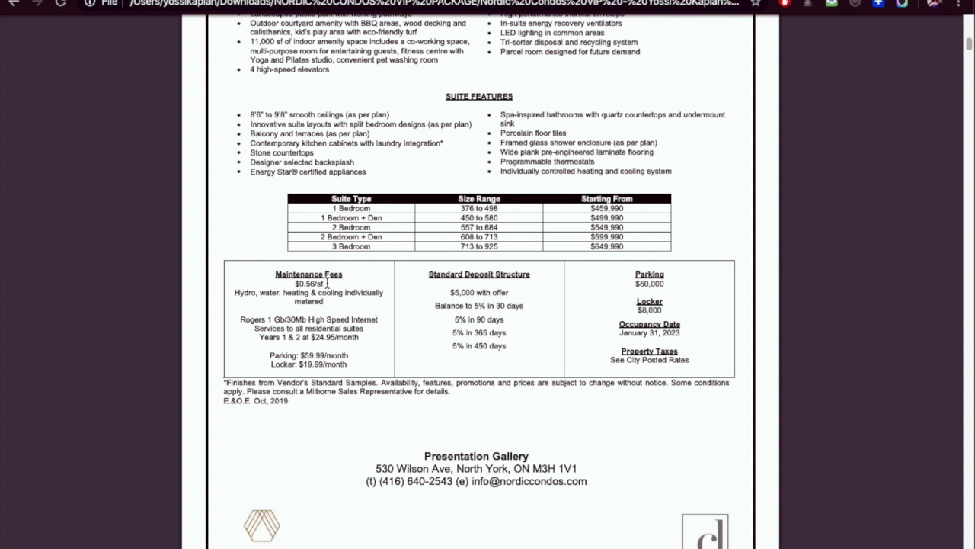
- Examine the Maintenance Fees section of the condo sheet, covering the per-square-foot rate and the individually metered utilities
{"action": "left_click_drag", "start_coordinate": [326, 303], "coordinate": [236, 297]}
{"action": "left_click", "coordinate": [244, 297]}
{"action": "double_click", "coordinate": [246, 297]}
{"action": "double_click", "coordinate": [265, 293]}
{"action": "double_click", "coordinate": [247, 293]}
{"action": "double_click", "coordinate": [269, 293]}
{"action": "left_click", "coordinate": [270, 289]}
{"action": "left_click_drag", "start_coordinate": [285, 293], "coordinate": [344, 293]}
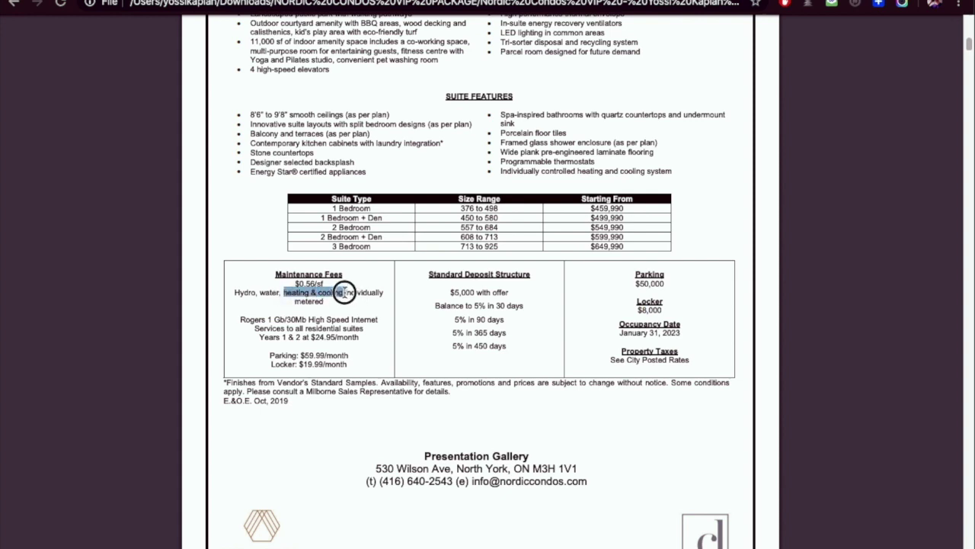
{"action": "left_click", "coordinate": [357, 341]}
{"action": "left_click_drag", "start_coordinate": [232, 291], "coordinate": [294, 283]}
{"action": "left_click", "coordinate": [333, 286]}
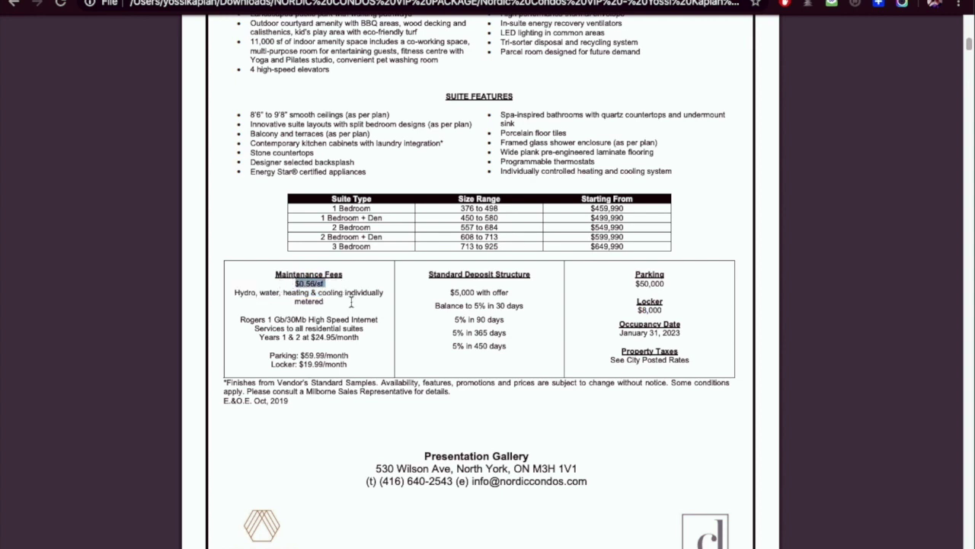
- Switch to the Kaplan Condo Calculator spreadsheet and set the Maintenance (Condo Fees) rate in B31 to 0.65
{"action": "key", "text": "ctrl+Tab"}
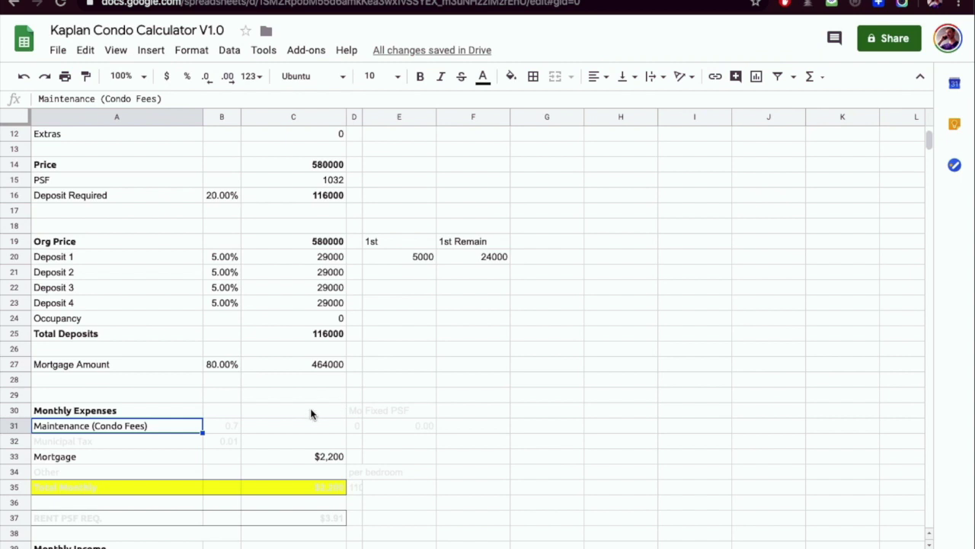
{"action": "left_click", "coordinate": [229, 433]}
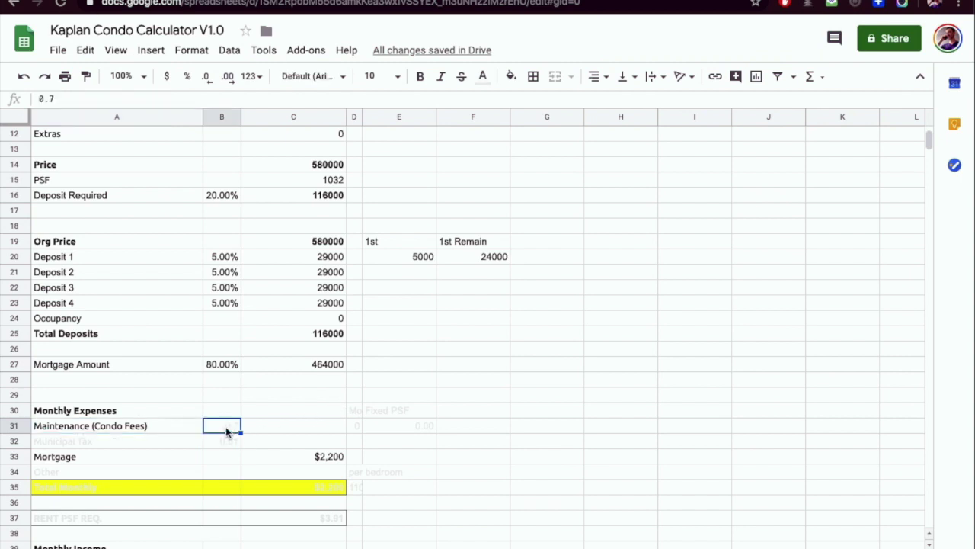
{"action": "type", "text": ".65"}
{"action": "key", "text": "Return"}
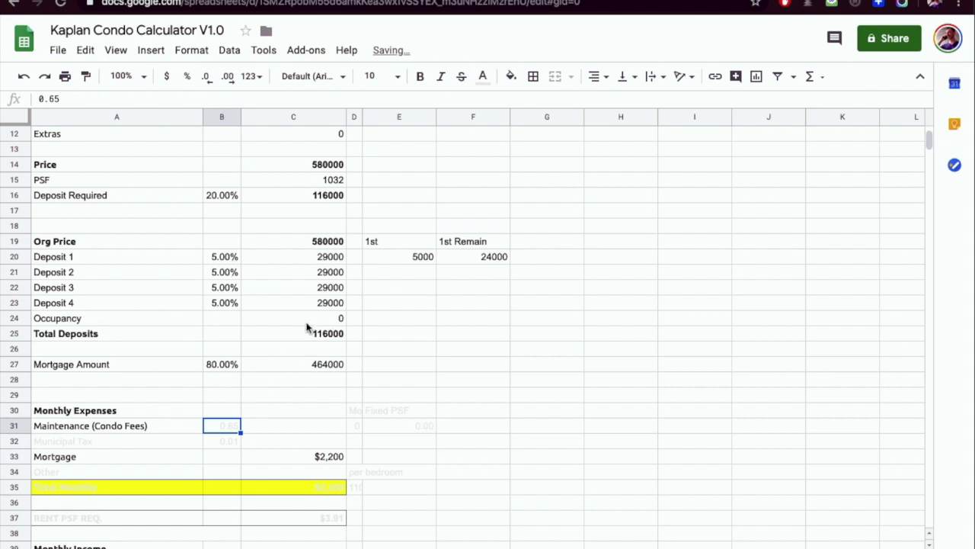
- Set the text colour of the Maintenance (Condo Fees) cells A31:C31 to black
{"action": "left_click_drag", "start_coordinate": [262, 425], "coordinate": [98, 424]}
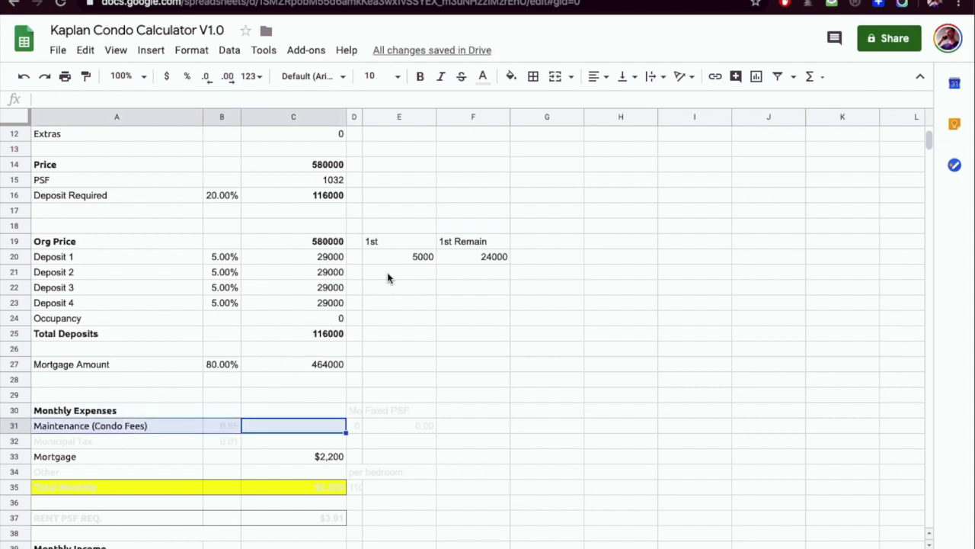
{"action": "left_click", "coordinate": [482, 77]}
{"action": "left_click", "coordinate": [492, 124]}
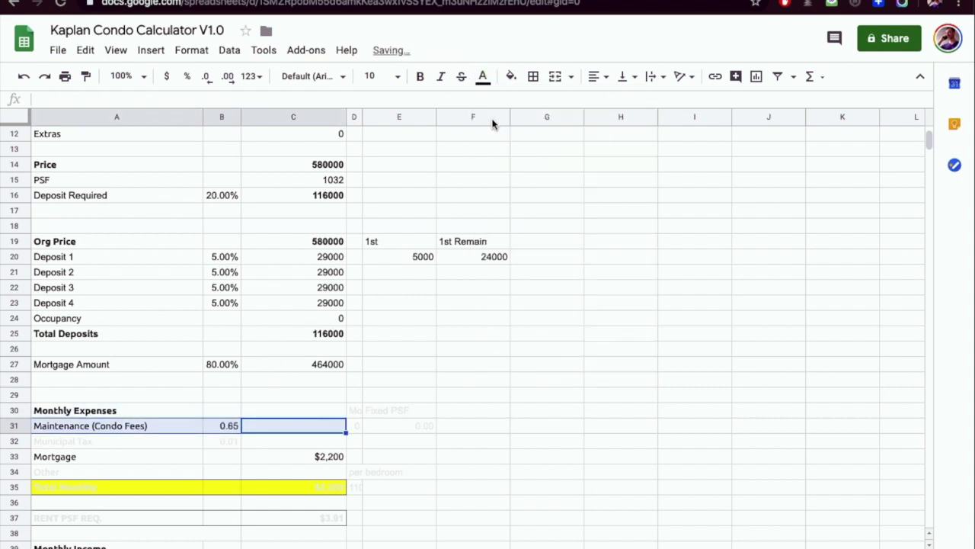
- Calculate the monthly maintenance in C31 from the rate and the square footage with =B31*C6
{"action": "left_click", "coordinate": [328, 428]}
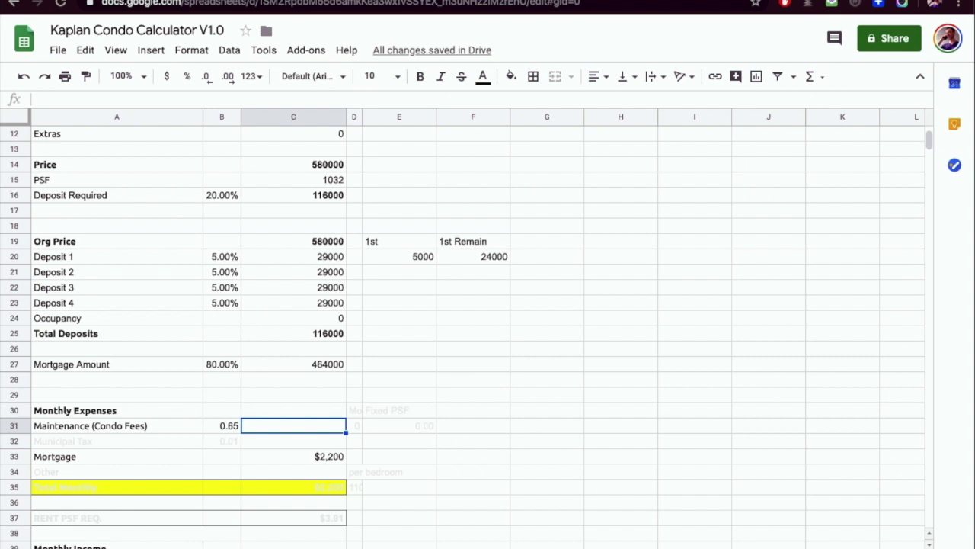
{"action": "type", "text": "="}
{"action": "left_click", "coordinate": [223, 425]}
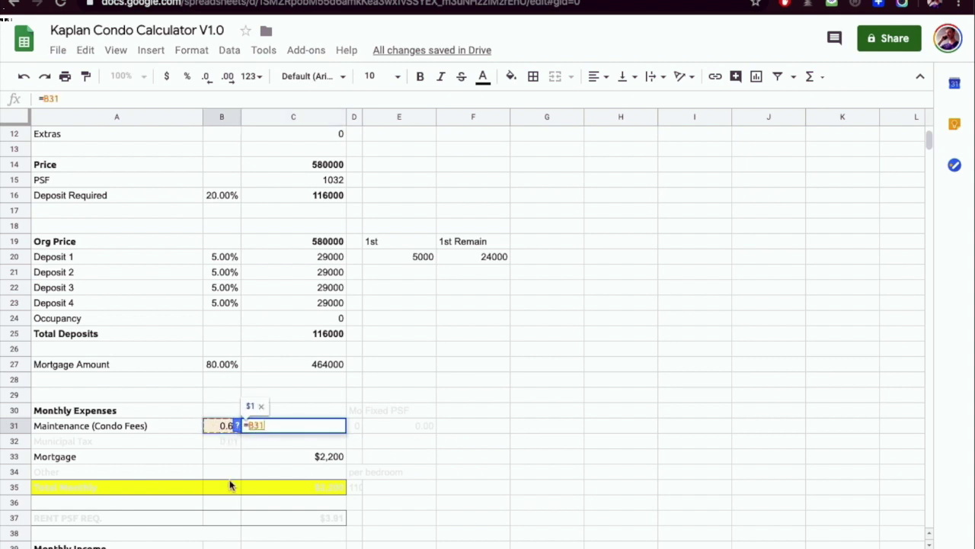
{"action": "type", "text": "*"}
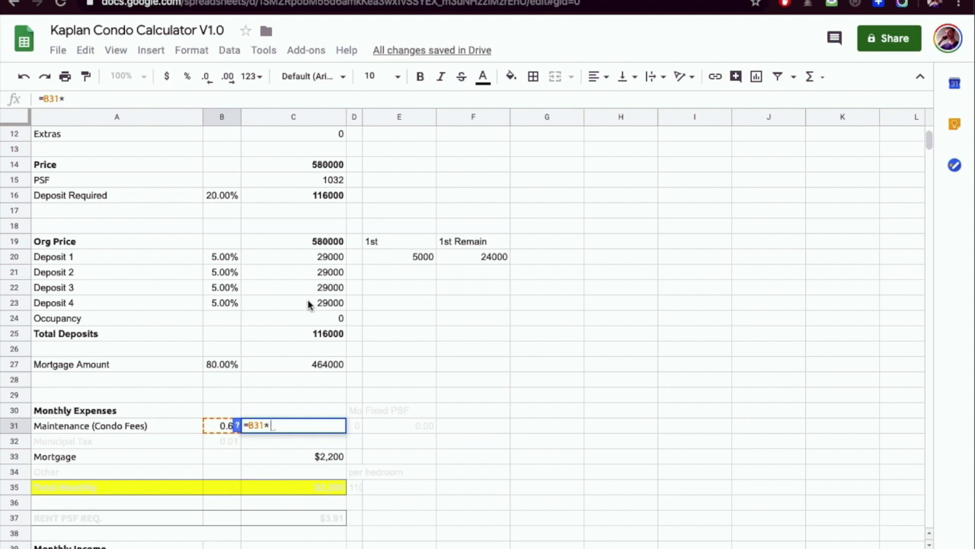
{"action": "scroll", "coordinate": [308, 305], "scroll_direction": "up", "scroll_amount": 5}
{"action": "left_click", "coordinate": [319, 211]}
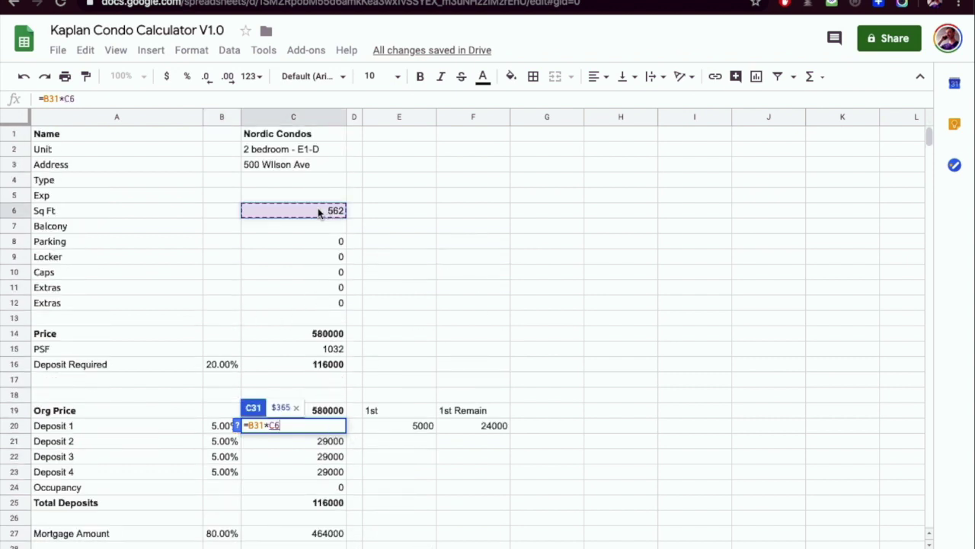
{"action": "key", "text": "Return"}
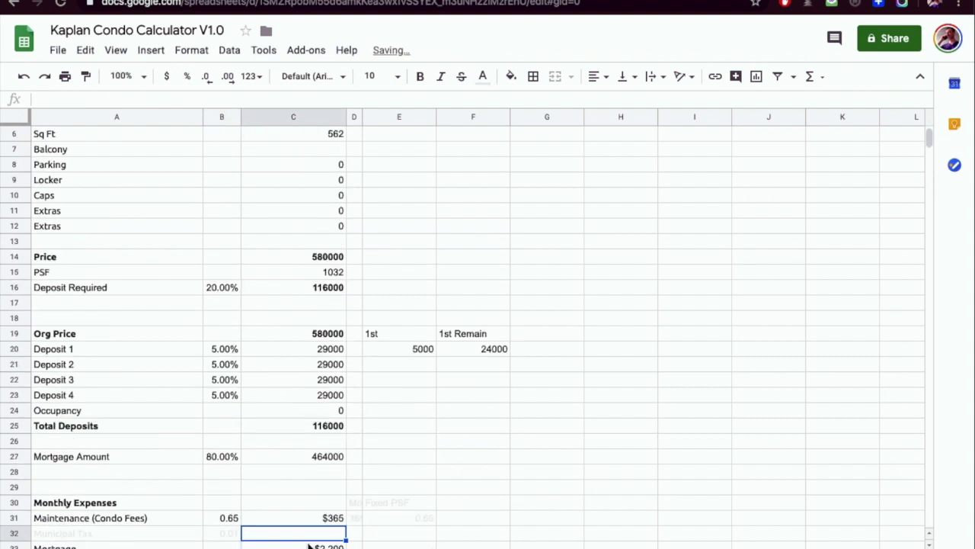
{"action": "left_click", "coordinate": [292, 521]}
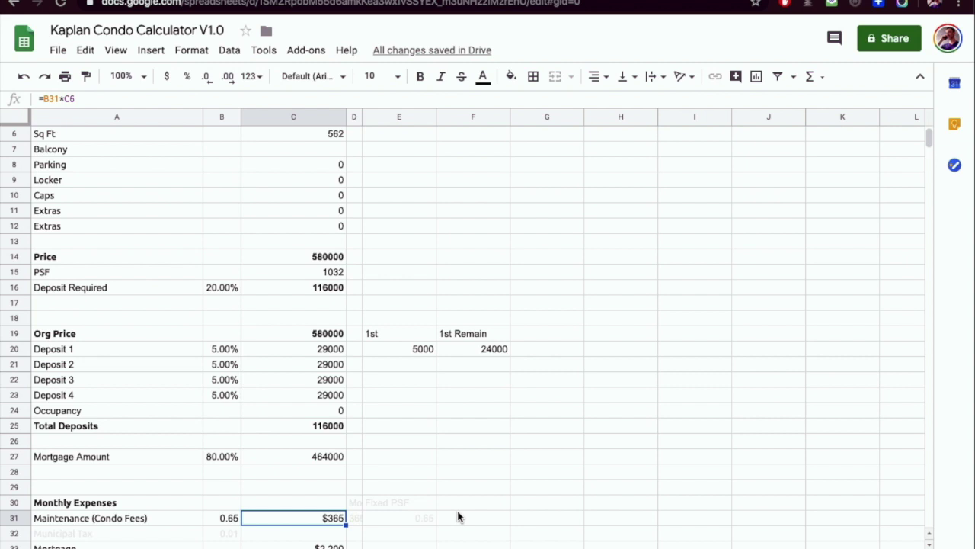
- Set the text colour of the Municipal Tax label in A32 and its rate in B32 to black
{"action": "left_click", "coordinate": [174, 538]}
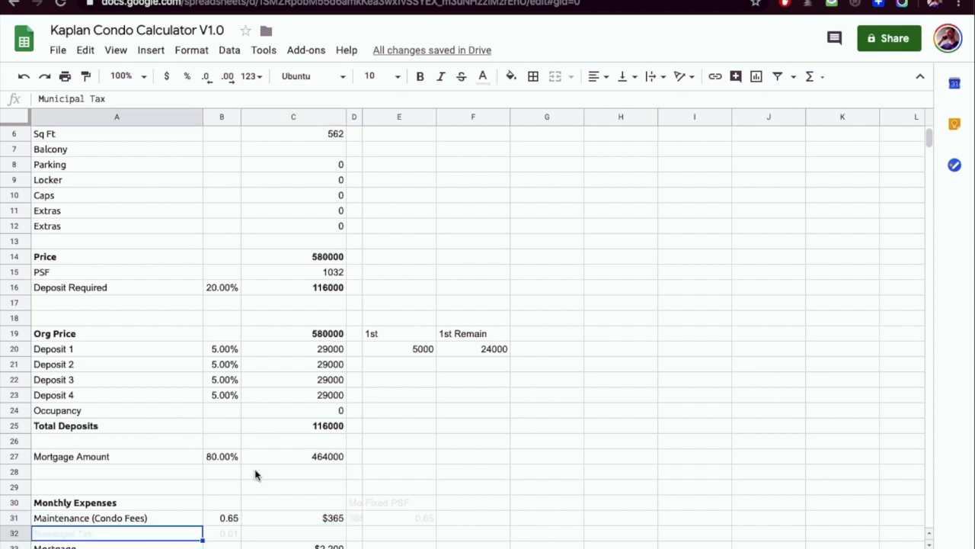
{"action": "left_click", "coordinate": [483, 77]}
{"action": "left_click", "coordinate": [488, 126]}
{"action": "scroll", "coordinate": [427, 411], "scroll_direction": "down", "scroll_amount": 3}
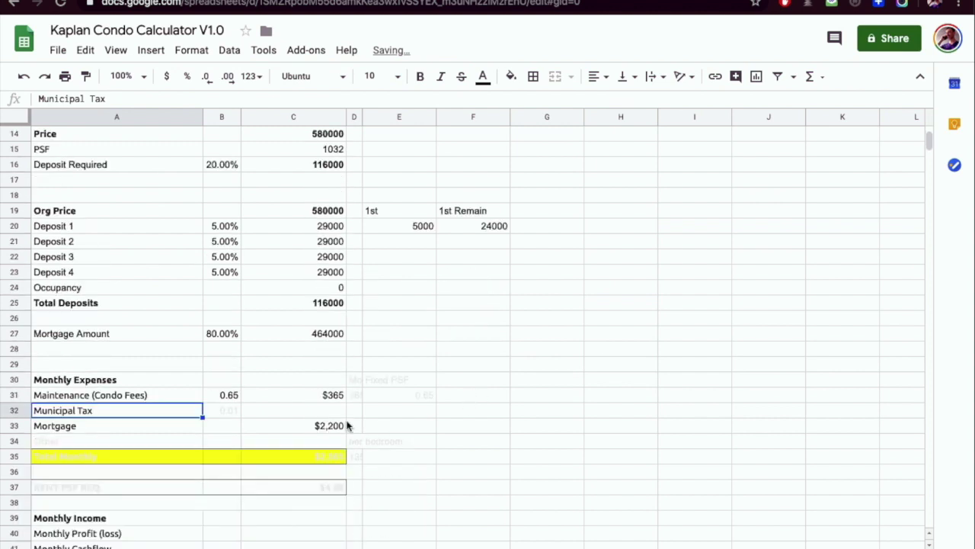
{"action": "left_click", "coordinate": [235, 414]}
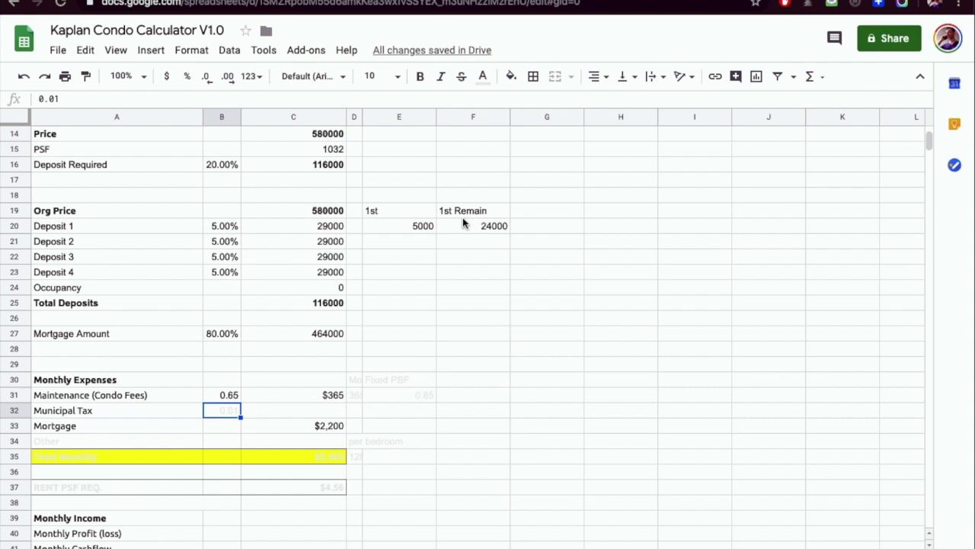
{"action": "left_click", "coordinate": [482, 77]}
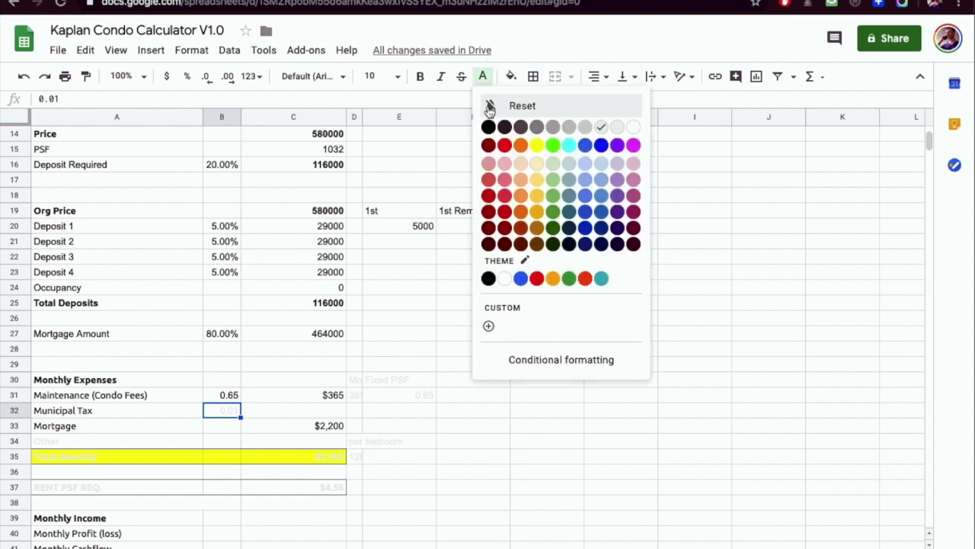
{"action": "left_click", "coordinate": [488, 124]}
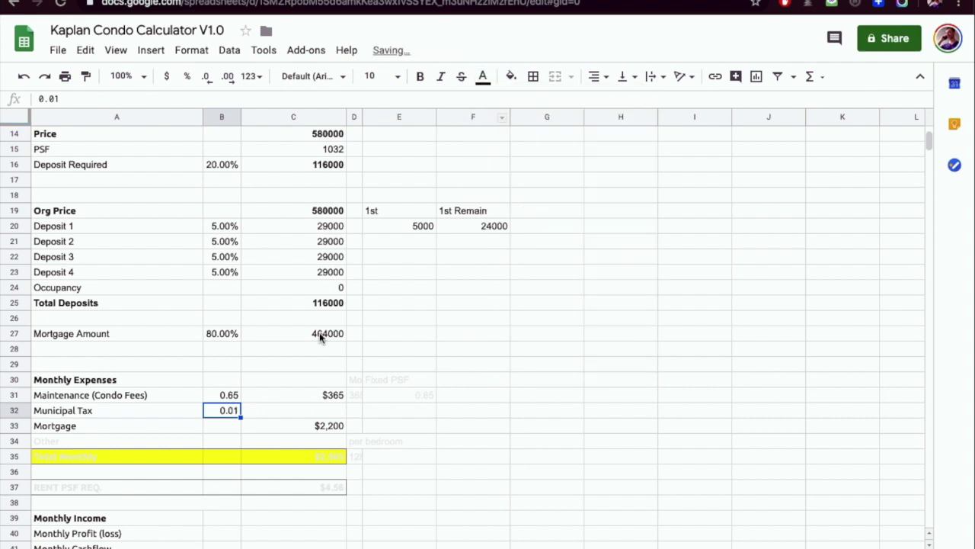
- Calculate the Municipal Tax in C32 as rate times original price with =B32*C19, and clear the Mortgage amount in C33
{"action": "left_click", "coordinate": [264, 411]}
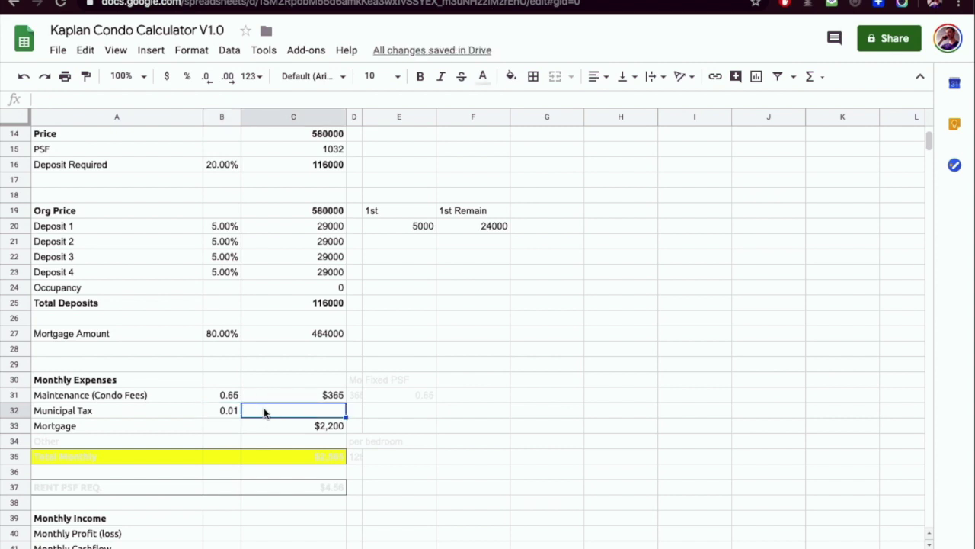
{"action": "type", "text": "="}
{"action": "left_click", "coordinate": [219, 411]}
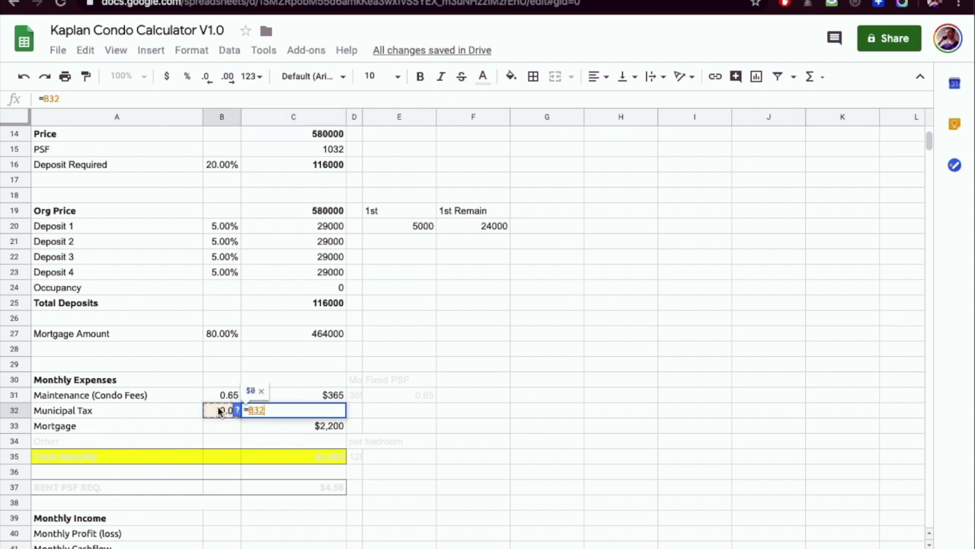
{"action": "type", "text": "*"}
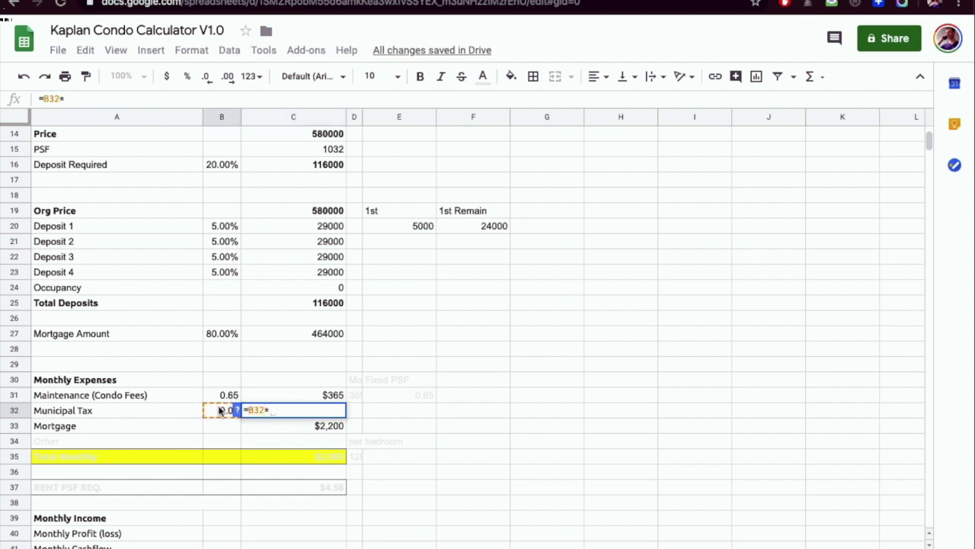
{"action": "left_click", "coordinate": [314, 215]}
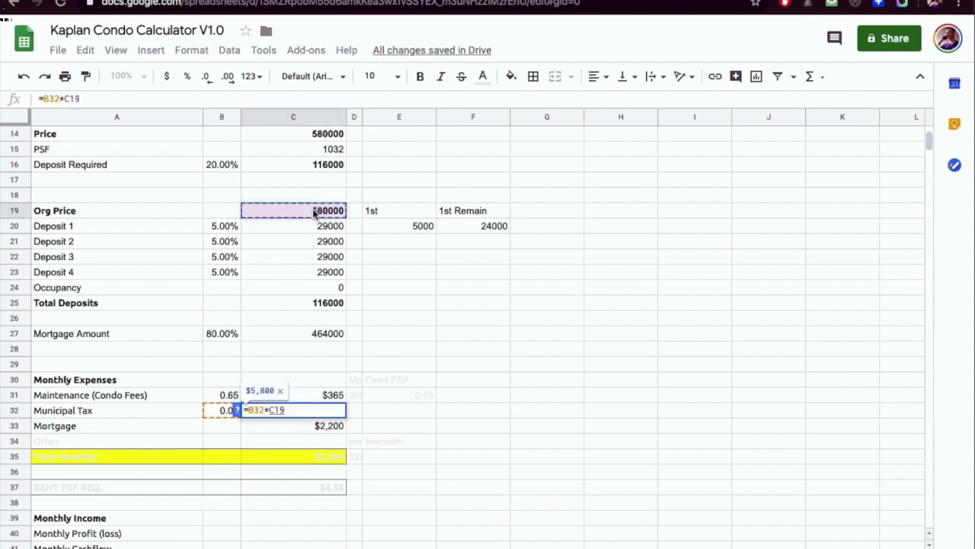
{"action": "key", "text": "Return"}
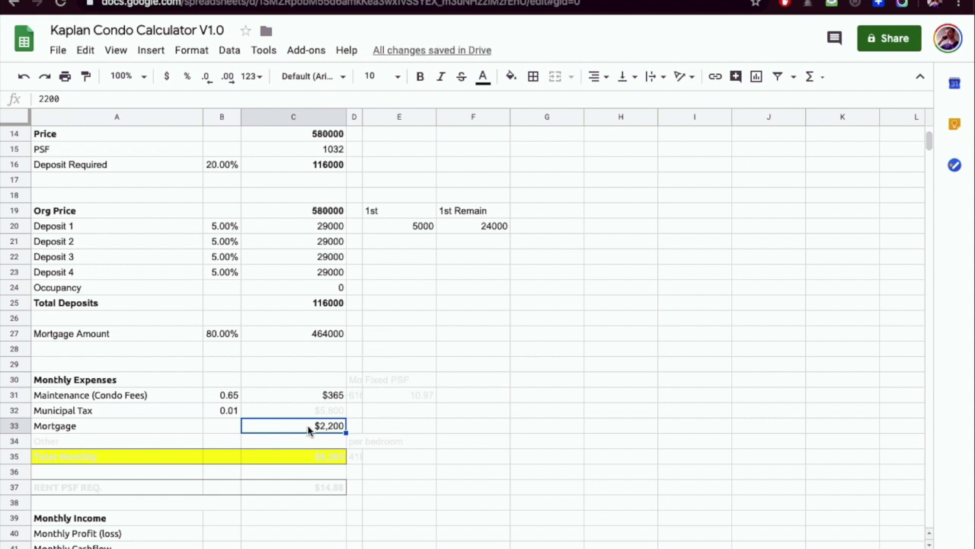
{"action": "key", "text": "Delete"}
- Re-enter the Municipal Tax formula =B32*C19 in C32
{"action": "key", "text": "Up"}
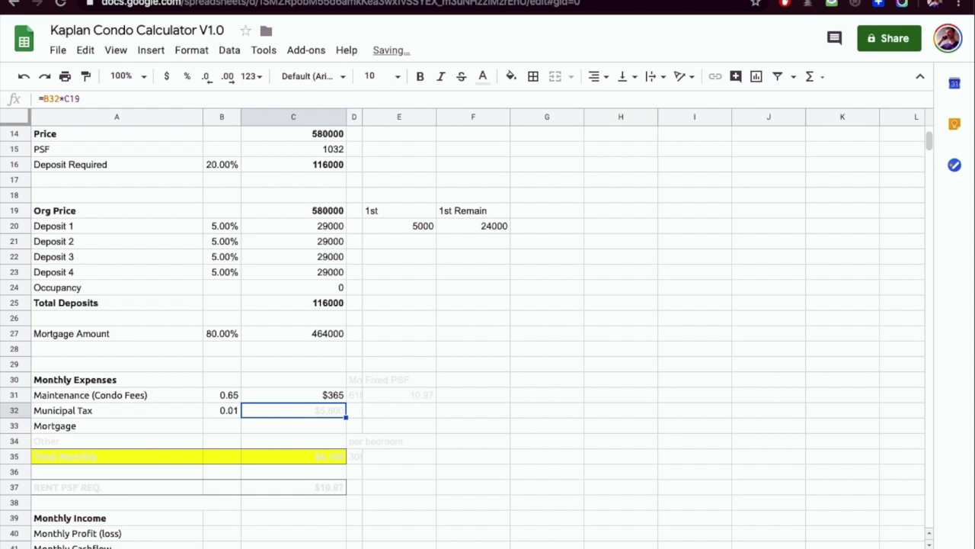
{"action": "type", "text": "="}
{"action": "left_click", "coordinate": [221, 409]}
{"action": "type", "text": "*"}
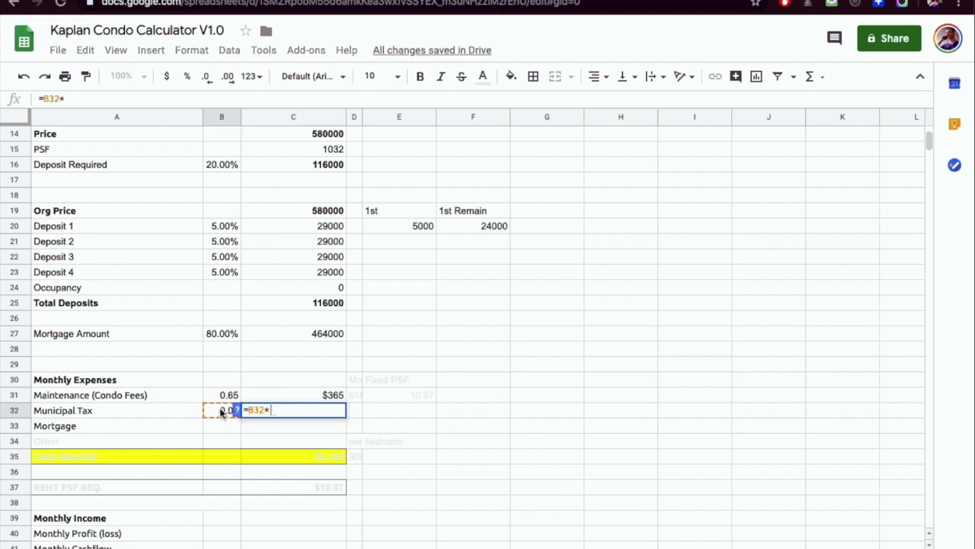
{"action": "left_click", "coordinate": [324, 211]}
{"action": "key", "text": "Return"}
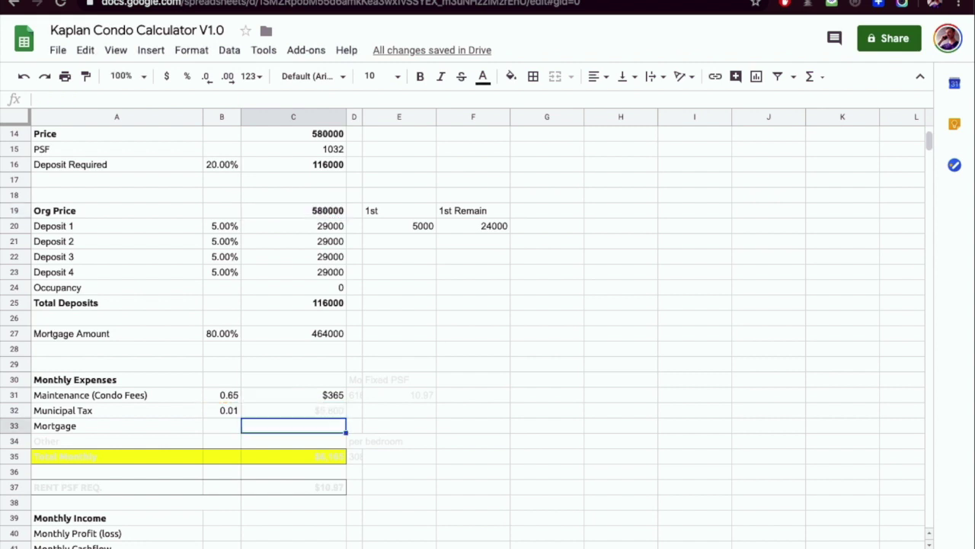
- Set the text colour of the Municipal Tax amount in C32 to black
{"action": "key", "text": "Up"}
{"action": "left_click", "coordinate": [482, 78]}
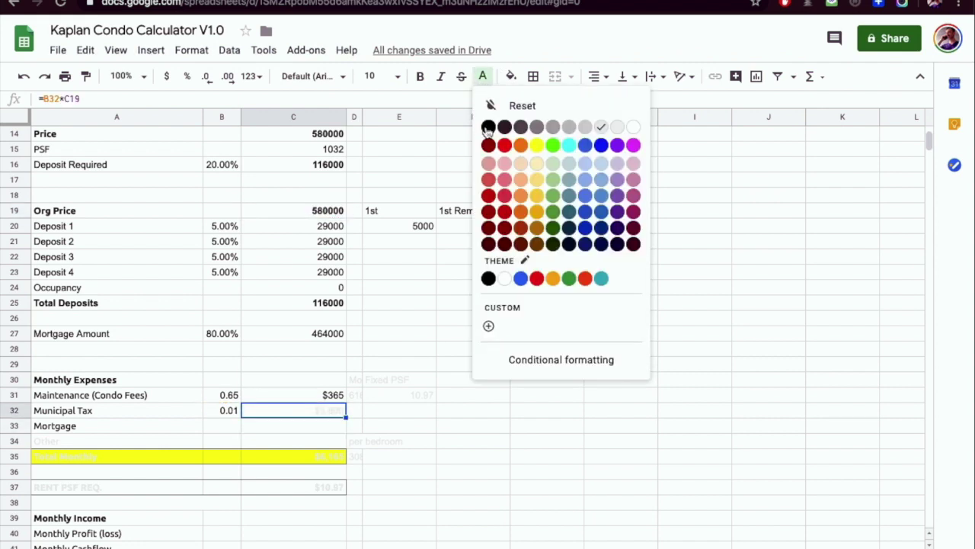
{"action": "left_click", "coordinate": [485, 126]}
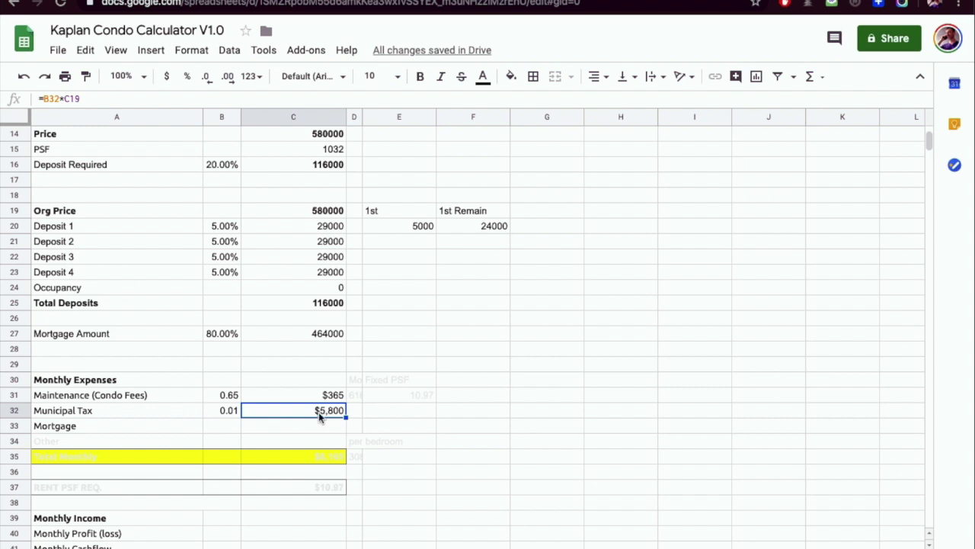
- Convert the Municipal Tax in C32 to a monthly amount by changing its formula to =(B32*C19)/12
{"action": "left_click", "coordinate": [93, 98]}
{"action": "type", "text": ")"}
{"action": "key", "text": "Left"}
{"action": "key", "text": "Left"}
{"action": "key", "text": "Left"}
{"action": "key", "text": "Left"}
{"action": "key", "text": "Left"}
{"action": "key", "text": "Left"}
{"action": "key", "text": "Left"}
{"action": "key", "text": "Left"}
{"action": "type", "text": "("}
{"action": "key", "text": "End"}
{"action": "type", "text": "/12"}
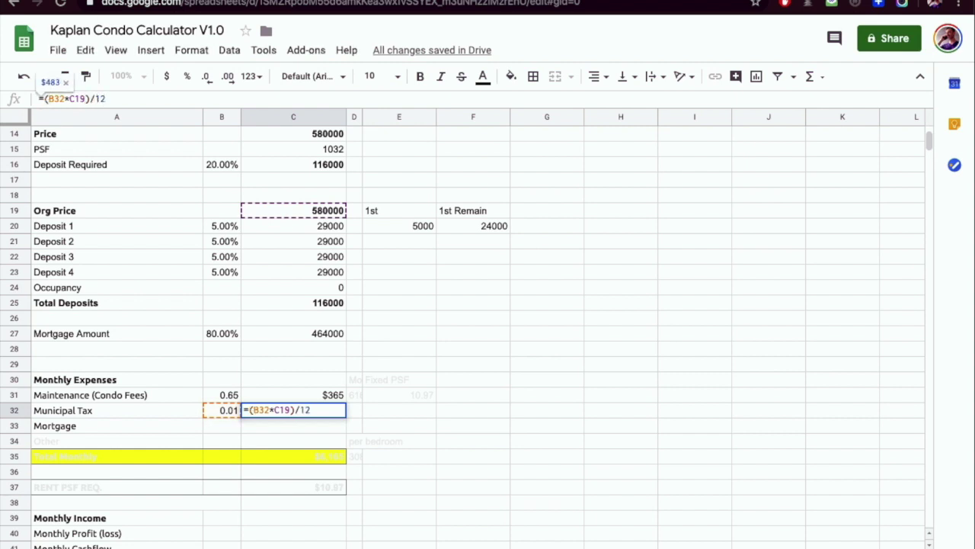
{"action": "key", "text": "Return"}
{"action": "key", "text": "Up"}
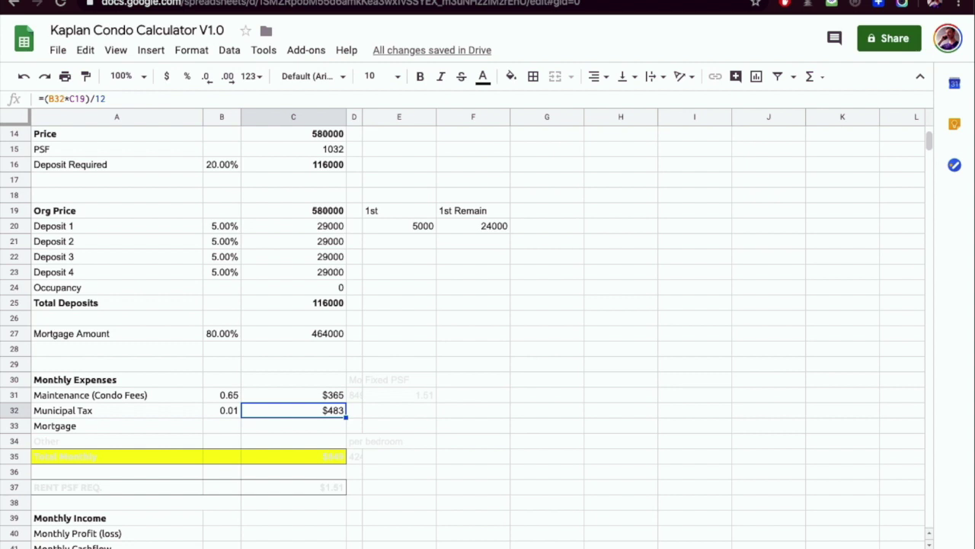
- Review the formulas behind the maintenance and municipal tax amounts and the fixed PSF helper cells in row 31
{"action": "left_click", "coordinate": [293, 394]}
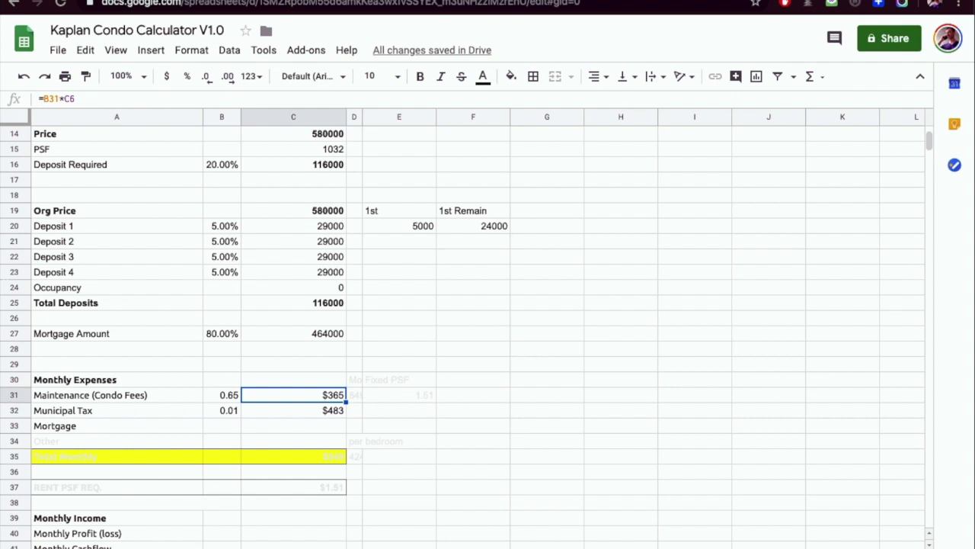
{"action": "left_click", "coordinate": [293, 410]}
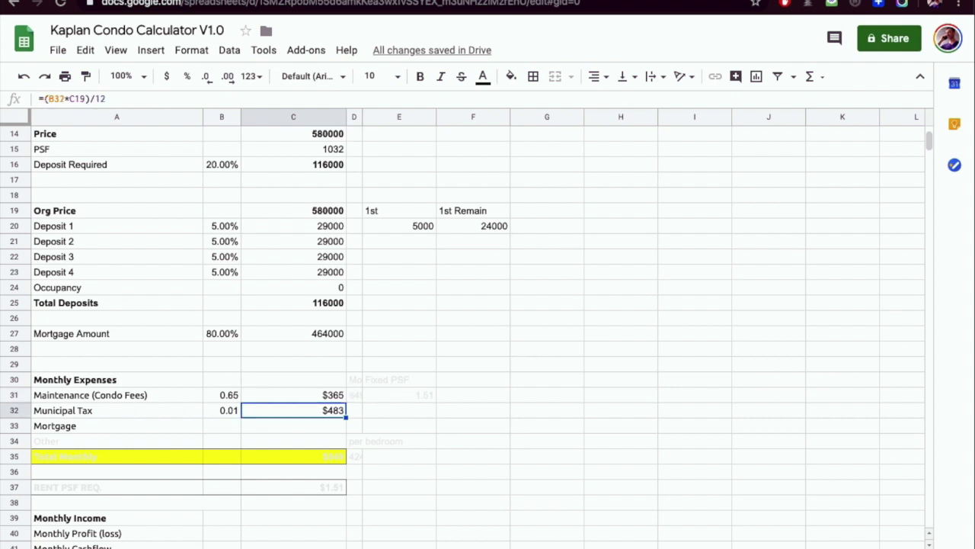
{"action": "left_click", "coordinate": [293, 395]}
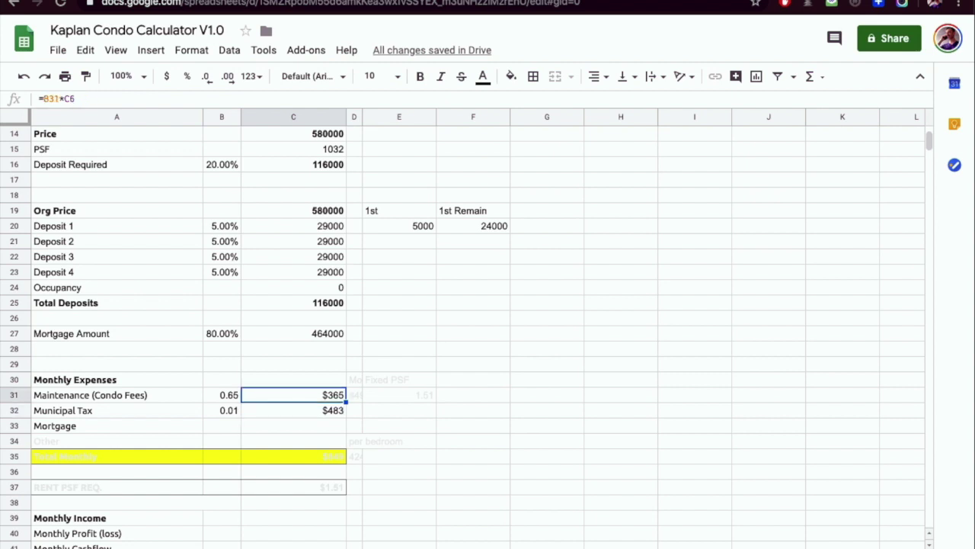
{"action": "left_click", "coordinate": [353, 395]}
{"action": "left_click", "coordinate": [399, 394]}
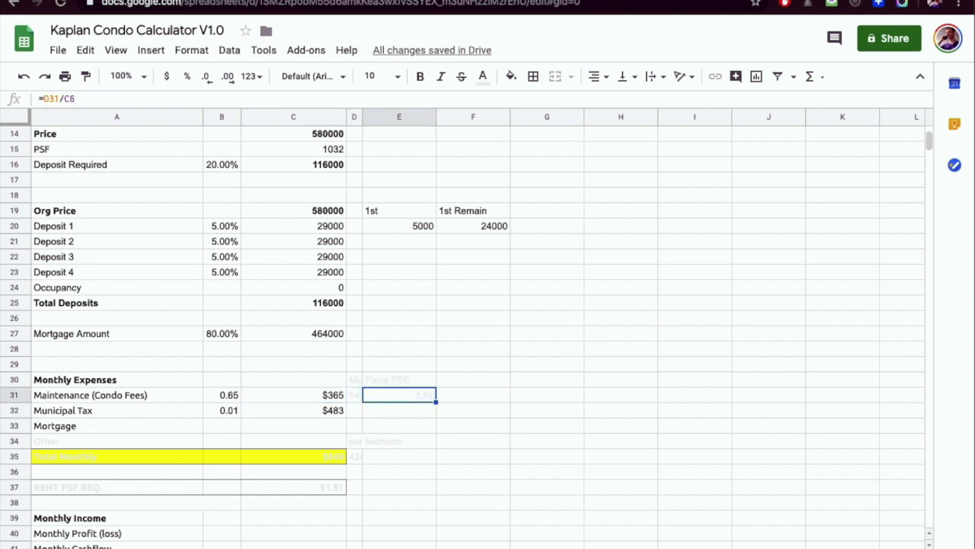
- Clear the faint helper labels and values beside the Monthly Expenses block, starting at D30
{"action": "left_click", "coordinate": [398, 379]}
{"action": "left_click_drag", "start_coordinate": [353, 379], "coordinate": [651, 491]}
{"action": "key", "text": "Delete"}
{"action": "left_click", "coordinate": [353, 379]}
{"action": "left_click", "coordinate": [354, 395]}
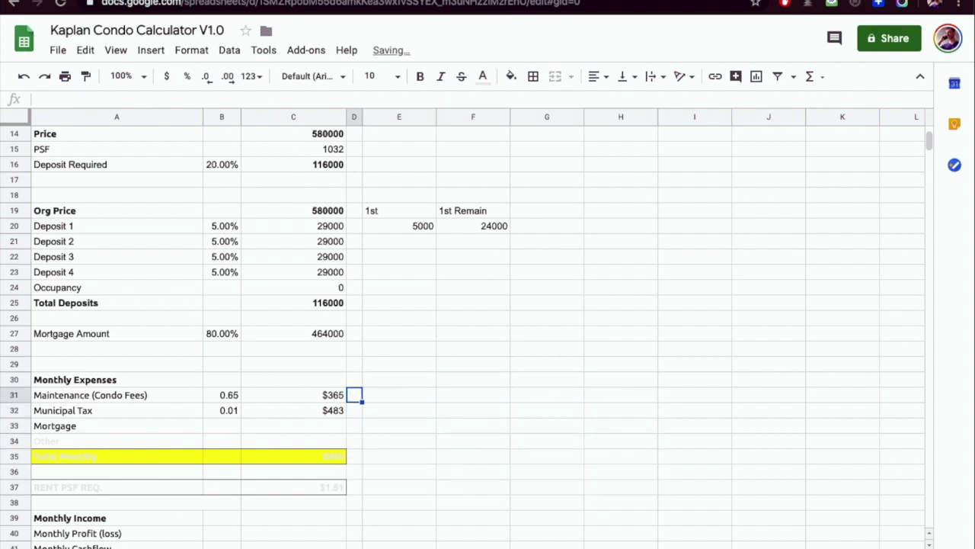
- Enter the label Total Fixed in E30, beside the Monthly Expenses block
{"action": "left_click", "coordinate": [399, 395]}
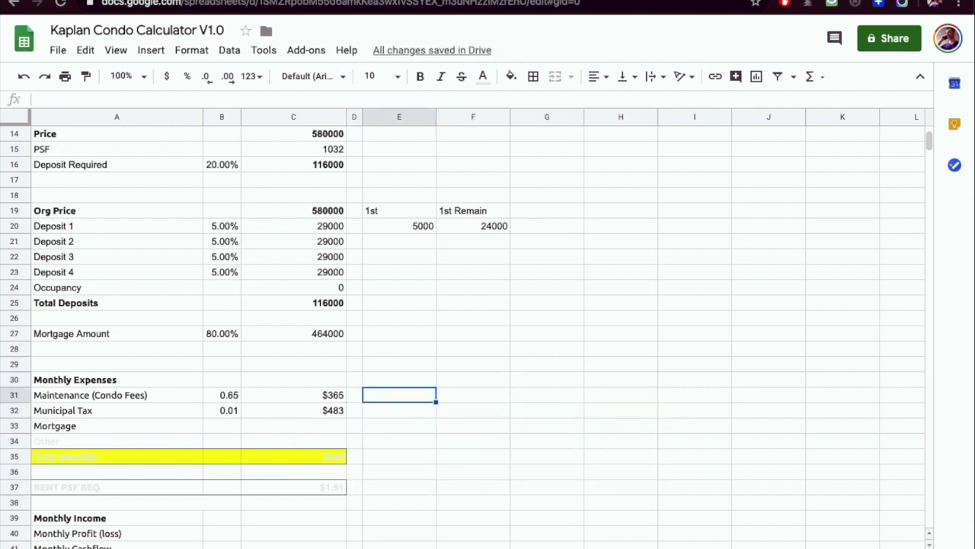
{"action": "left_click", "coordinate": [398, 379]}
{"action": "type", "text": "To"}
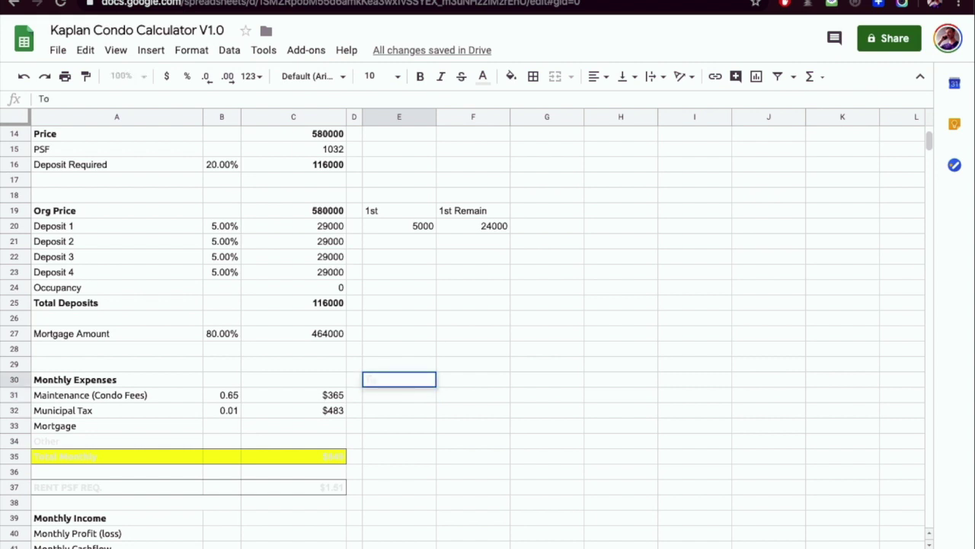
{"action": "type", "text": "tal Fixed"}
{"action": "key", "text": "Tab"}
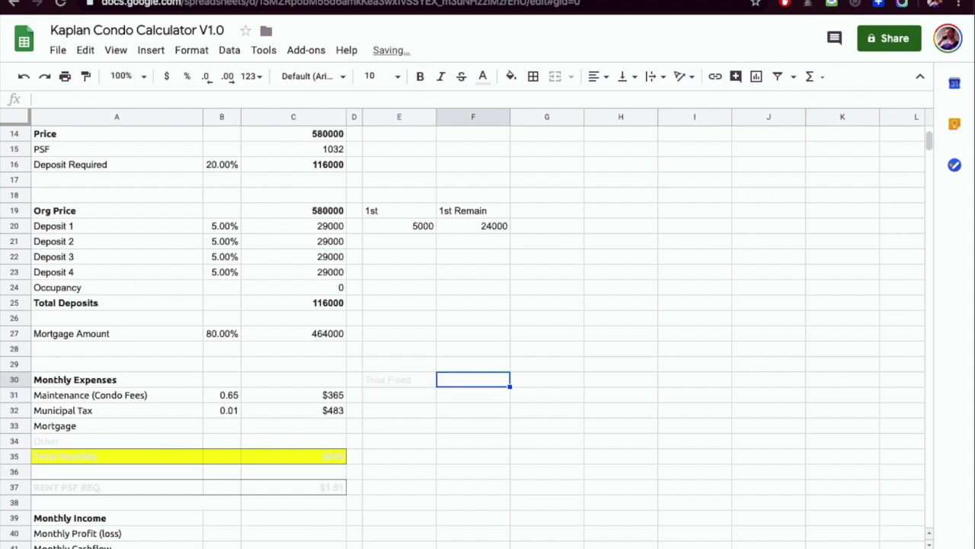
- Set the text colour of the range E30:H33 to black
{"action": "key", "text": "Left"}
{"action": "key", "text": "shift+Down"}
{"action": "key", "text": "shift+Down"}
{"action": "key", "text": "shift+Down"}
{"action": "key", "text": "shift+Right"}
{"action": "key", "text": "shift+Right"}
{"action": "key", "text": "shift+Right"}
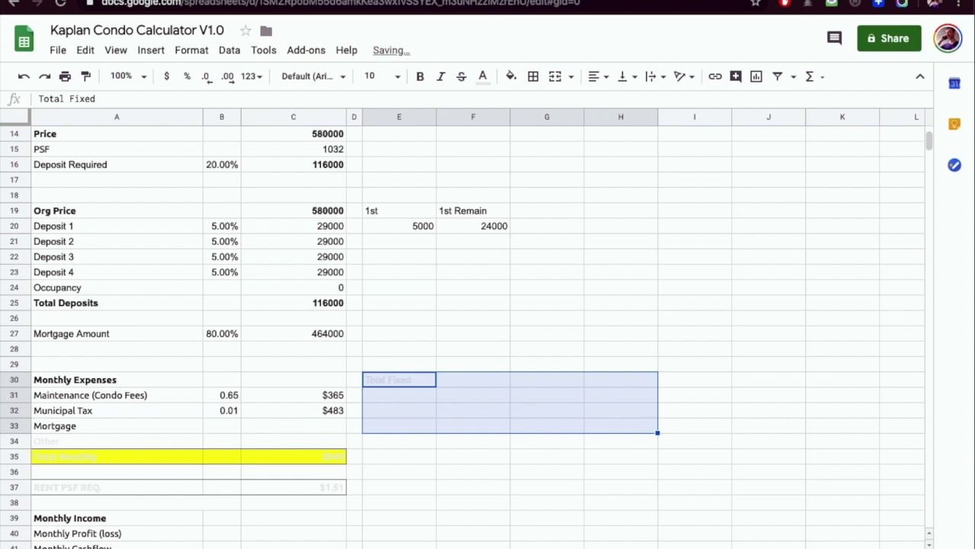
{"action": "left_click", "coordinate": [483, 78]}
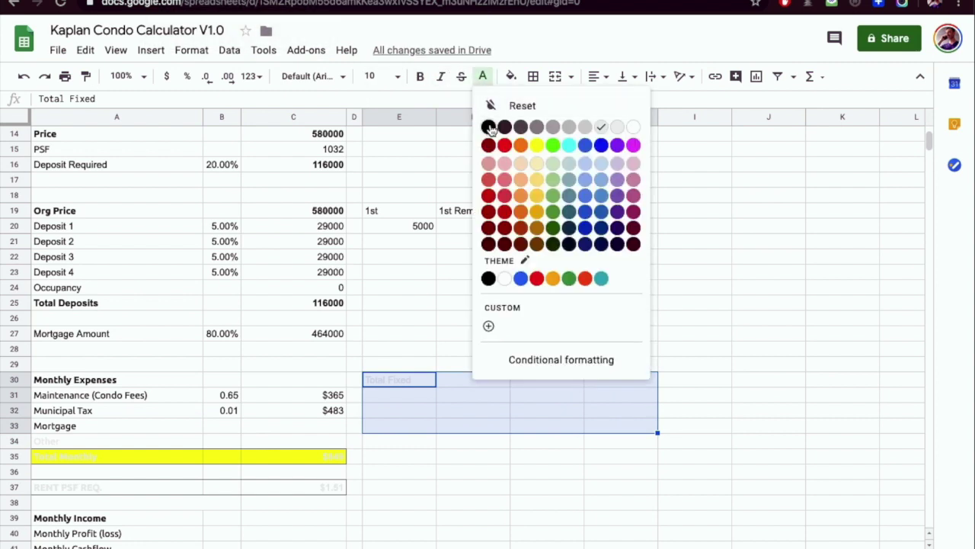
{"action": "left_click", "coordinate": [488, 128]}
- Add the maintenance and municipal tax amounts in E31 with the formula =C31+C32
{"action": "left_click", "coordinate": [397, 401]}
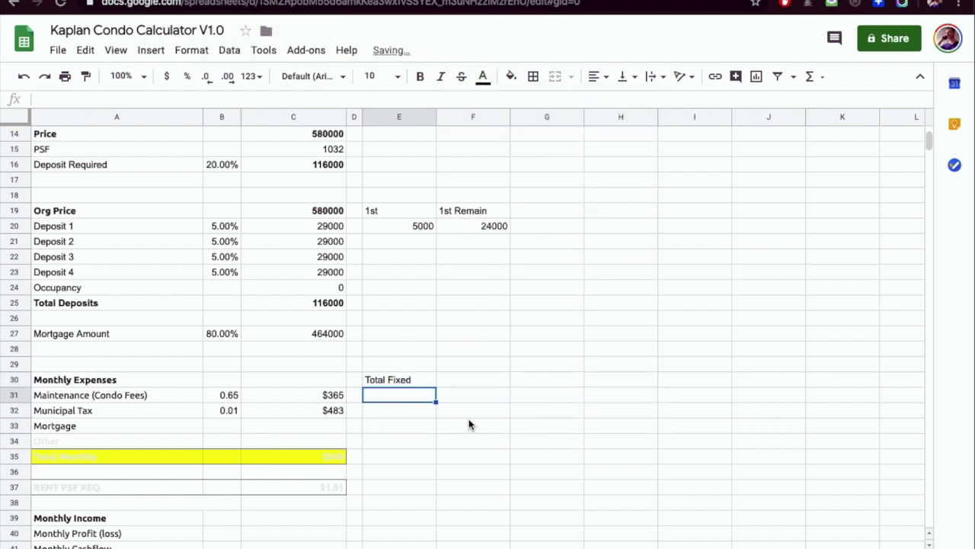
{"action": "type", "text": "="}
{"action": "left_click", "coordinate": [324, 402]}
{"action": "type", "text": "+"}
{"action": "left_click", "coordinate": [331, 412]}
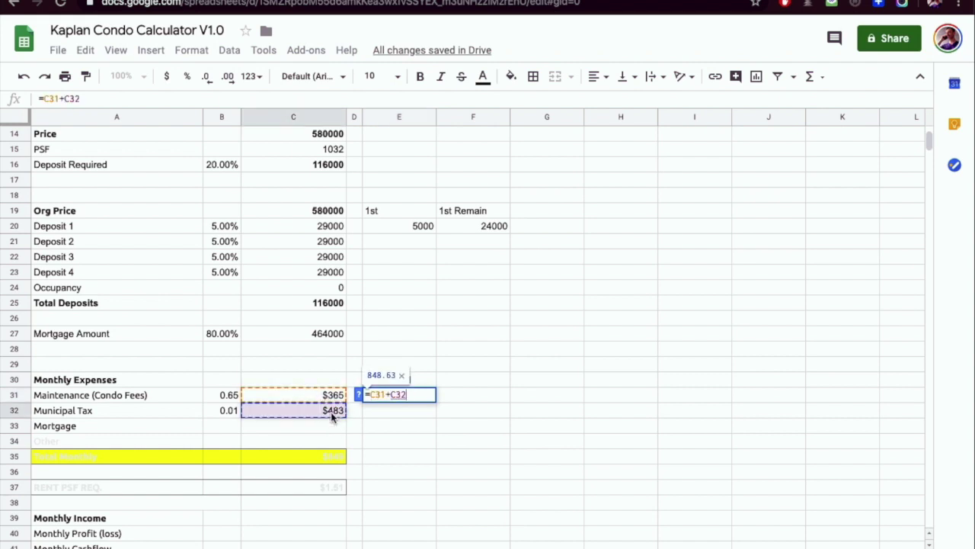
{"action": "key", "text": "Return"}
{"action": "left_click", "coordinate": [409, 396]}
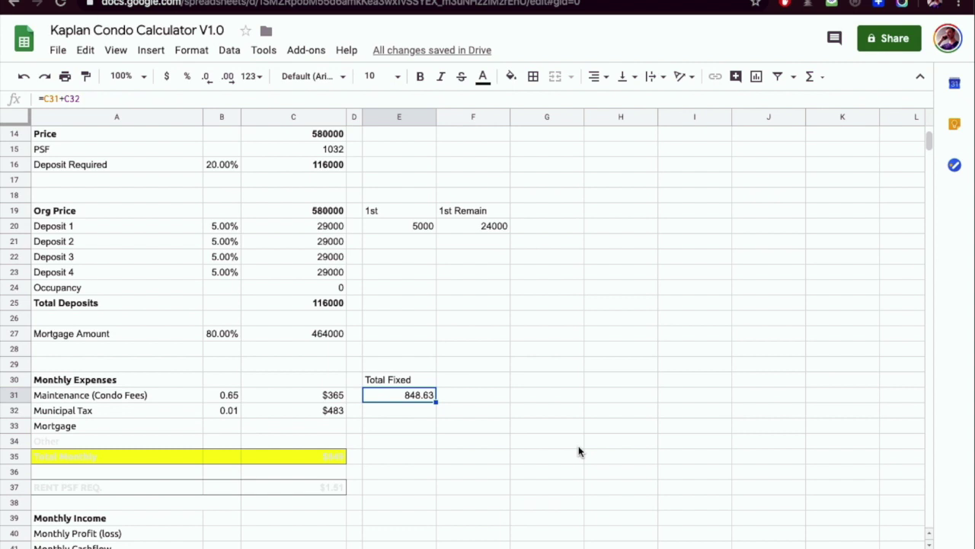
- Calculate the fixed expenses per square foot in F31 with the formula =E31/C6
{"action": "key", "text": "Right"}
{"action": "type", "text": "="}
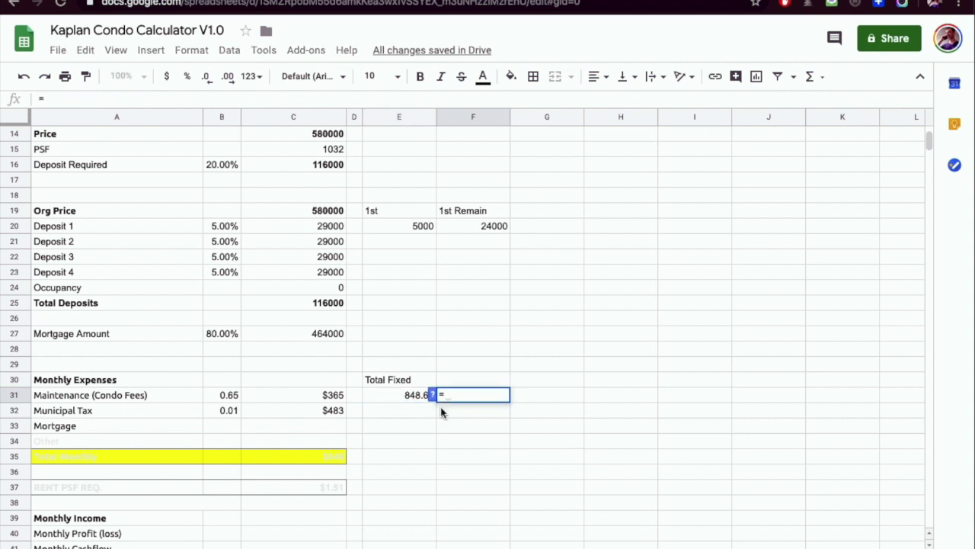
{"action": "left_click", "coordinate": [412, 396]}
{"action": "type", "text": "/"}
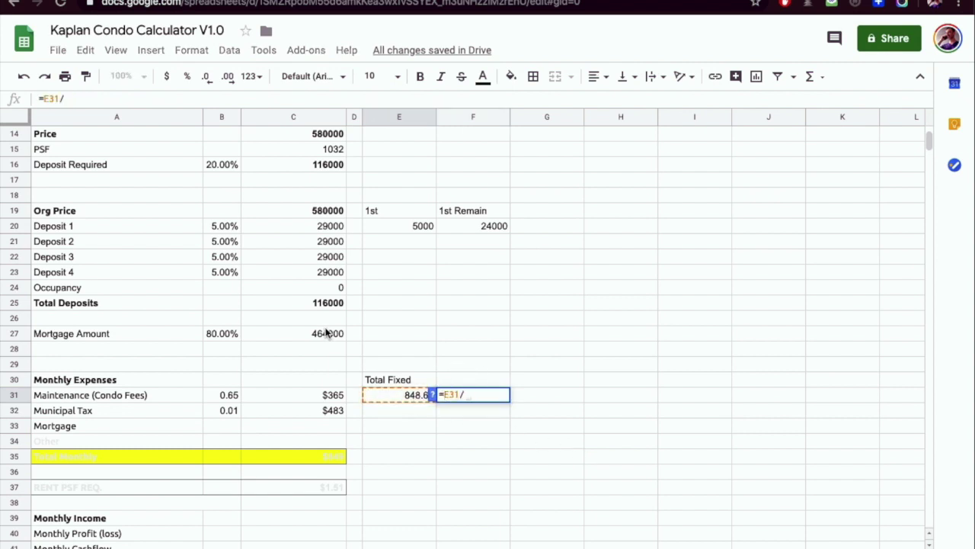
{"action": "scroll", "coordinate": [327, 327], "scroll_direction": "up", "scroll_amount": 5}
{"action": "left_click", "coordinate": [339, 211]}
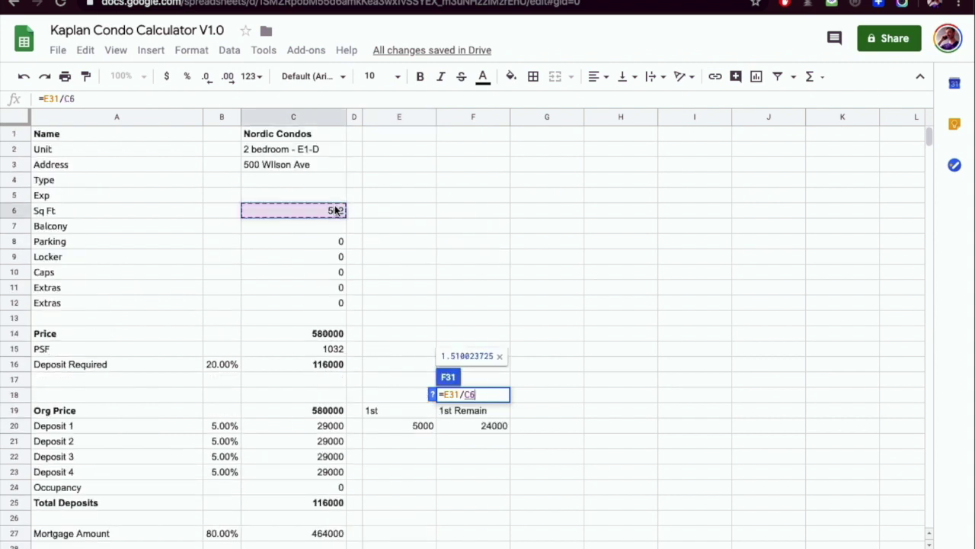
{"action": "key", "text": "Return"}
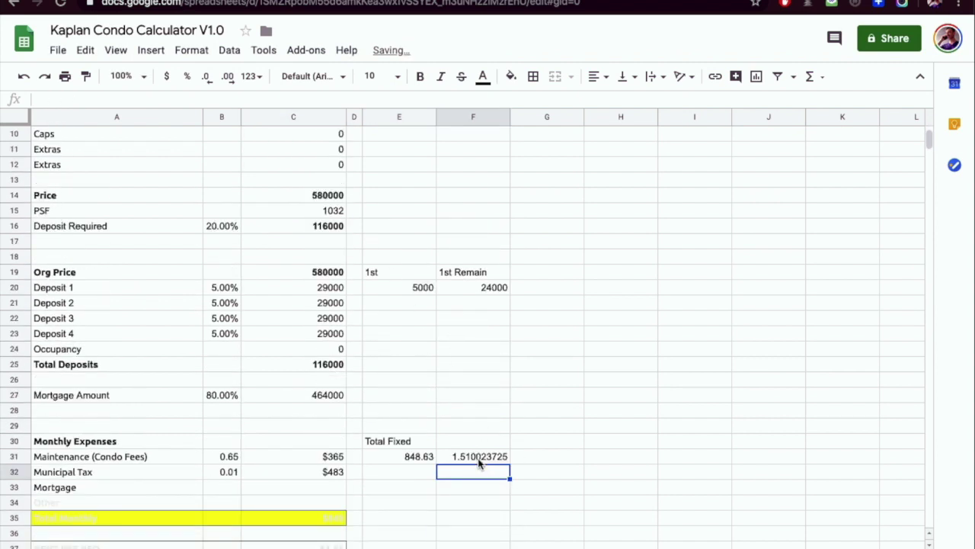
- Reduce the fixed cost per square foot in F31 to two decimal places
{"action": "left_click", "coordinate": [478, 457]}
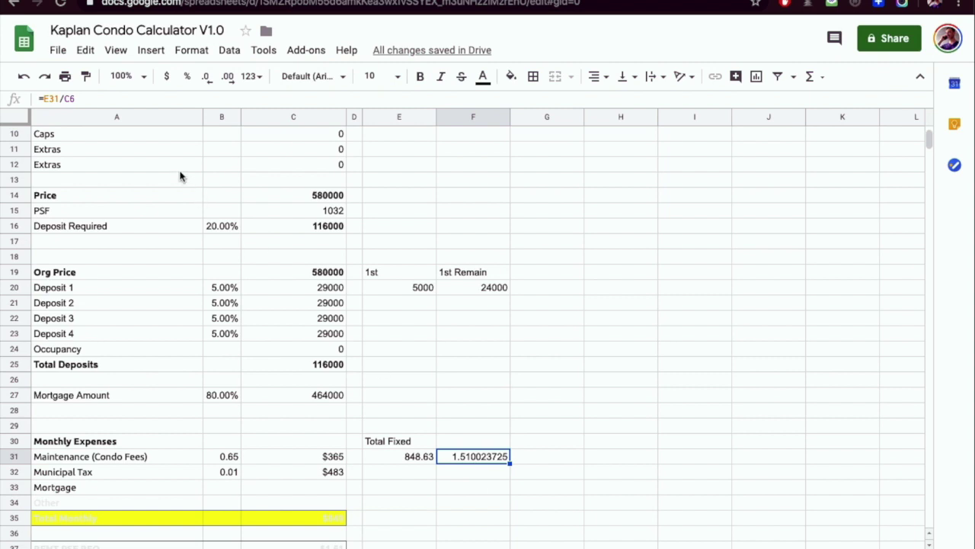
{"action": "left_click", "coordinate": [206, 79]}
{"action": "left_click", "coordinate": [206, 80]}
{"action": "left_click", "coordinate": [206, 79]}
{"action": "left_click", "coordinate": [207, 78]}
{"action": "left_click", "coordinate": [207, 78]}
{"action": "left_click", "coordinate": [207, 78]}
{"action": "left_click", "coordinate": [207, 77]}
- Check the monthly payment in the TD mortgage calculator and enter 2200 as the Mortgage expense in C33
{"action": "scroll", "coordinate": [290, 356], "scroll_direction": "down", "scroll_amount": 1}
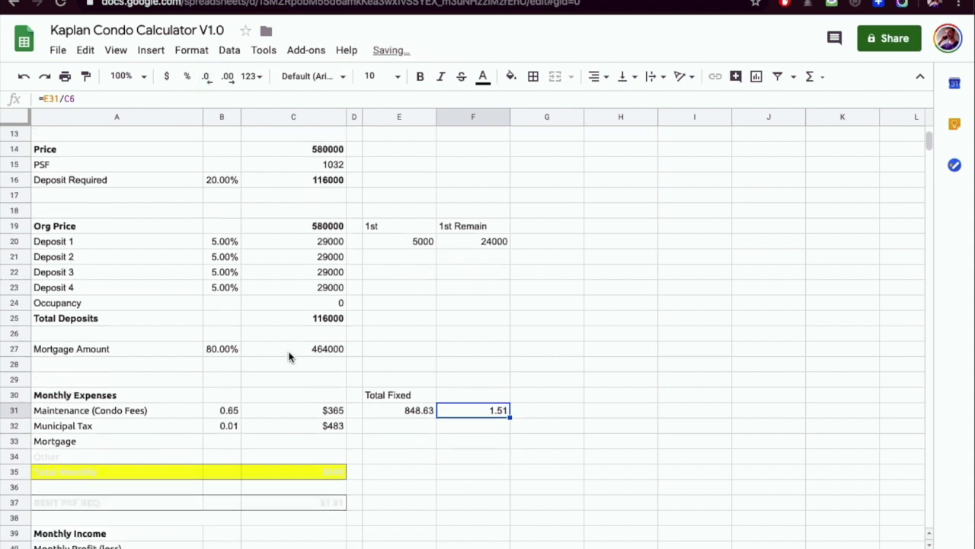
{"action": "left_click", "coordinate": [294, 442]}
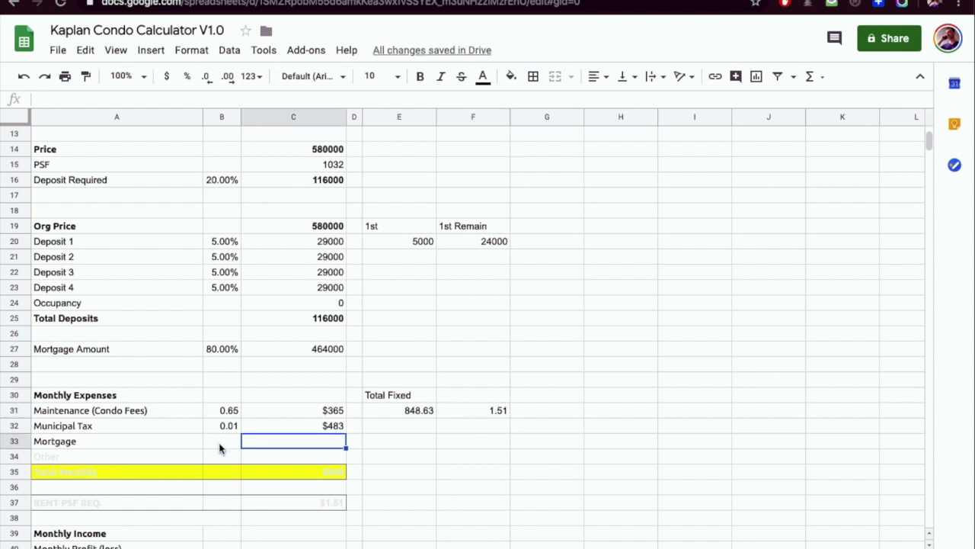
{"action": "left_click", "coordinate": [219, 448]}
{"action": "left_click", "coordinate": [178, 445]}
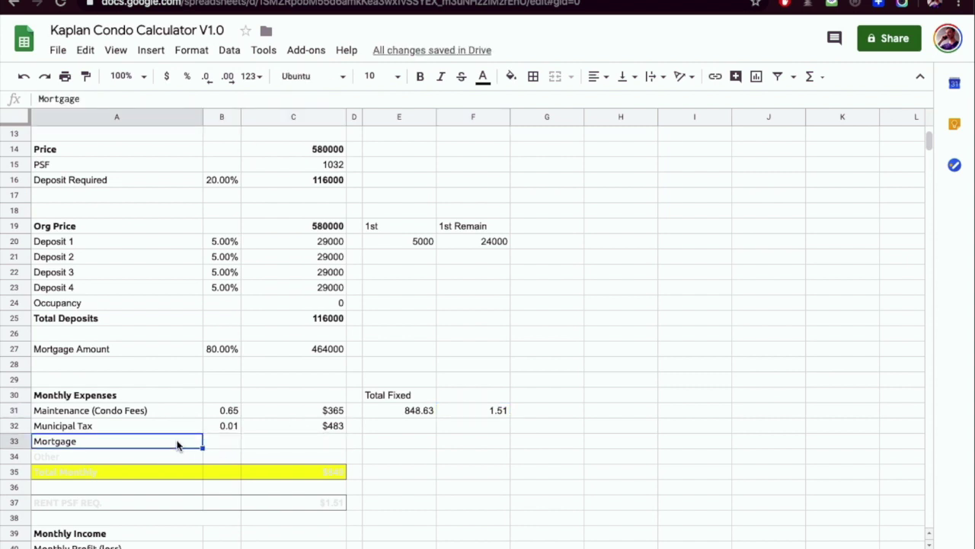
{"action": "left_click", "coordinate": [296, 445]}
{"action": "left_click", "coordinate": [796, 1]}
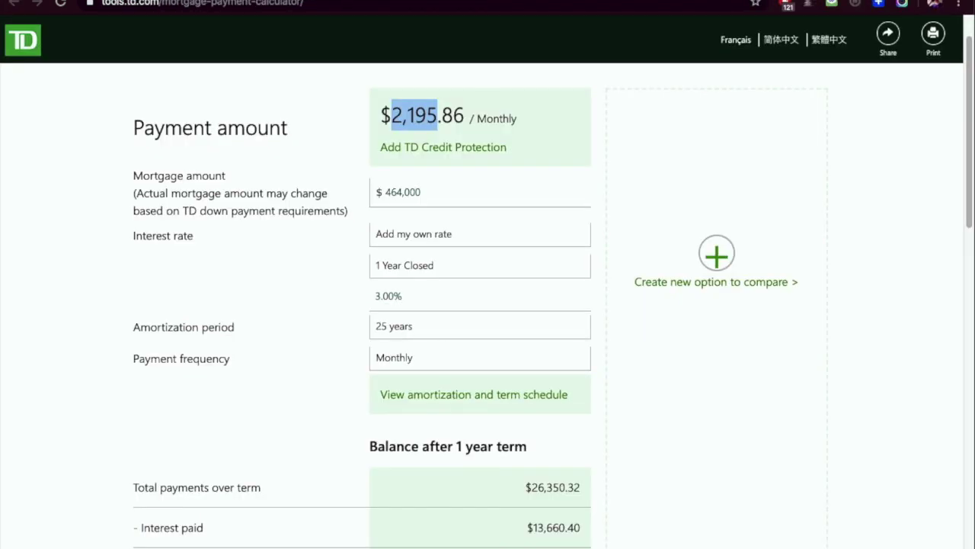
{"action": "left_click", "coordinate": [671, 3]}
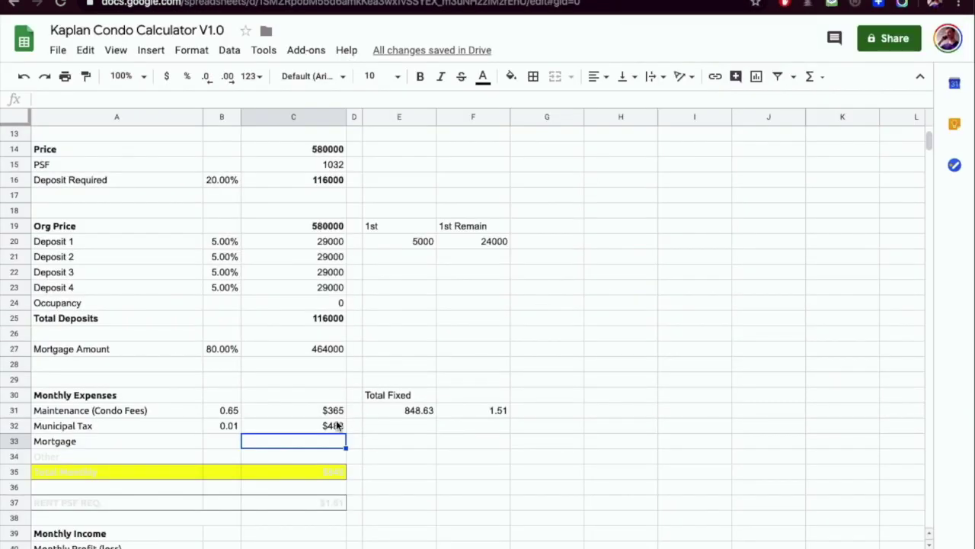
{"action": "type", "text": "2200"}
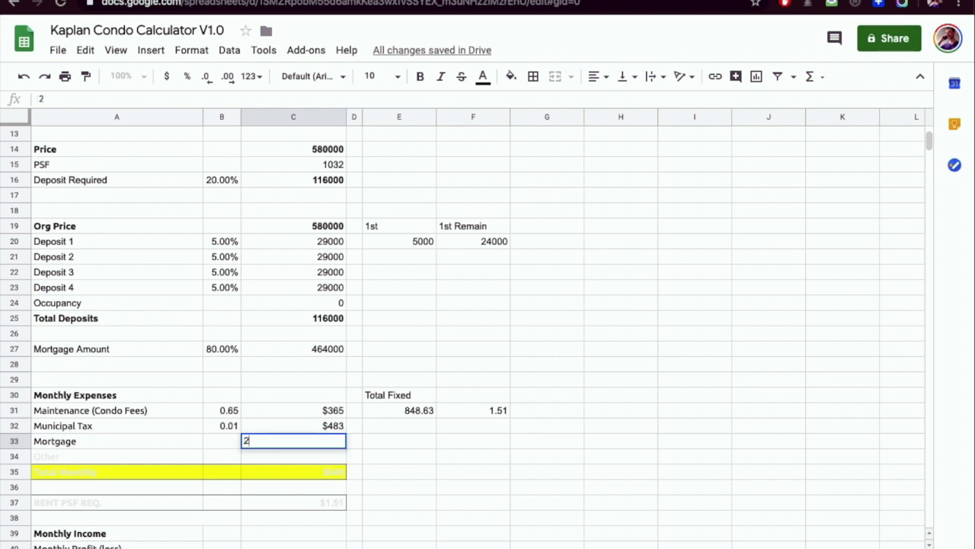
{"action": "key", "text": "Return"}
- Set the text colour of the yellow Total Monthly row 35 to black
{"action": "left_click", "coordinate": [294, 440]}
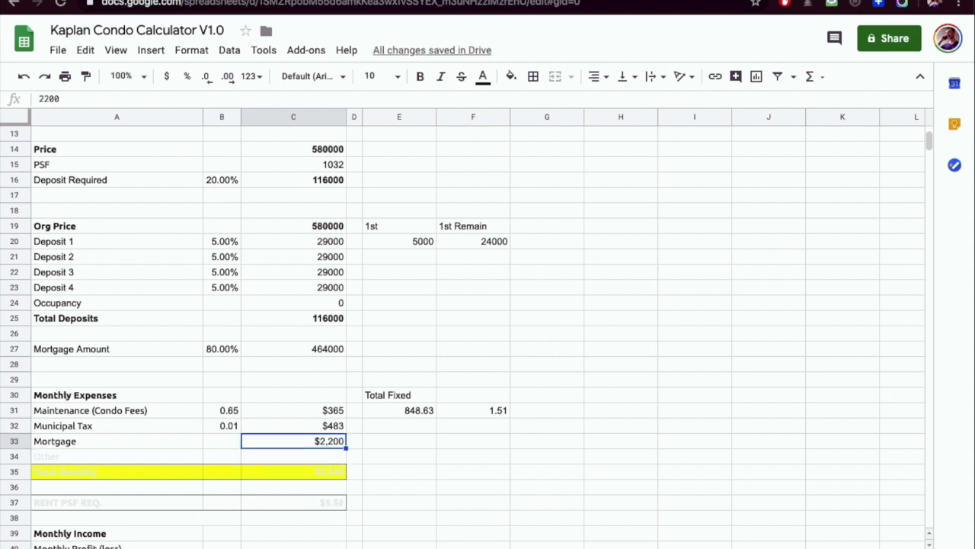
{"action": "key", "text": "Down"}
{"action": "key", "text": "Down"}
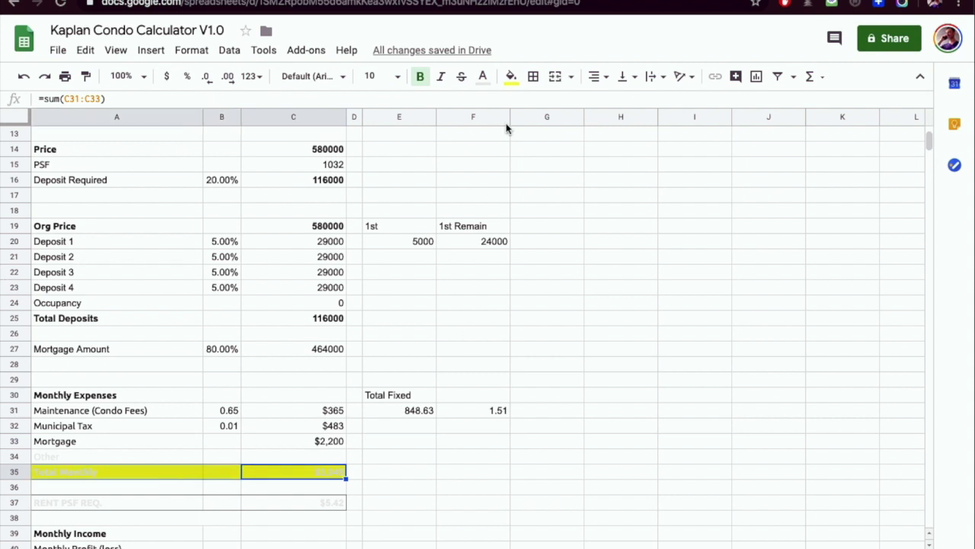
{"action": "left_click", "coordinate": [482, 76]}
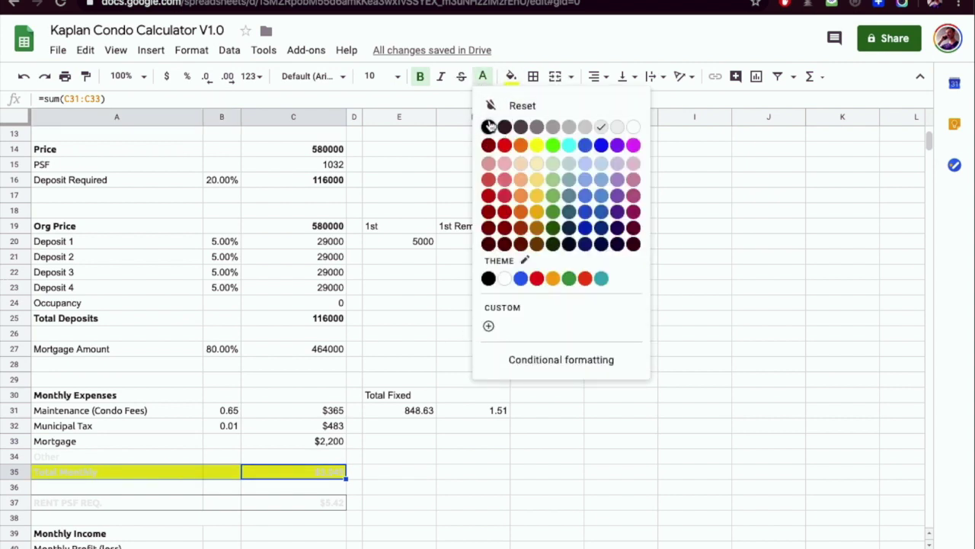
{"action": "left_click", "coordinate": [489, 126]}
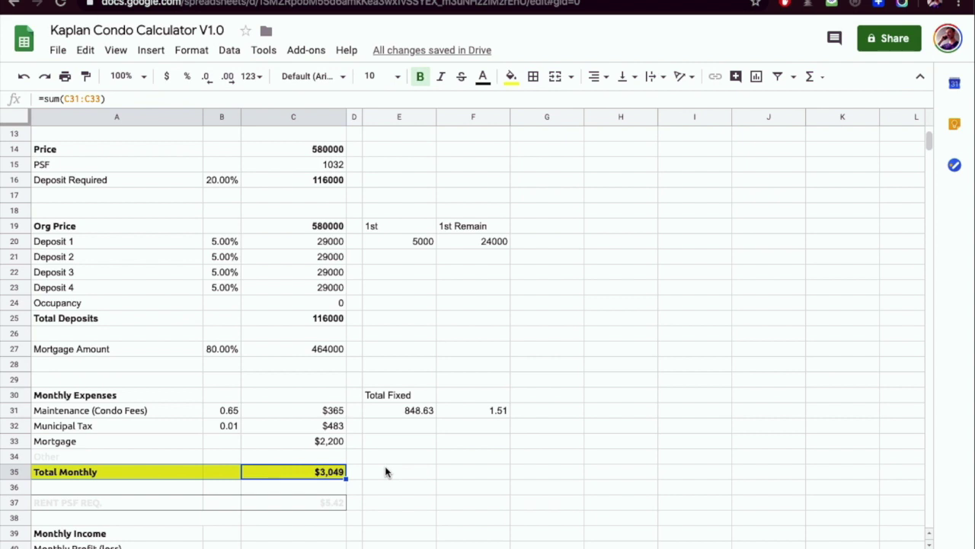
{"action": "left_click", "coordinate": [384, 468]}
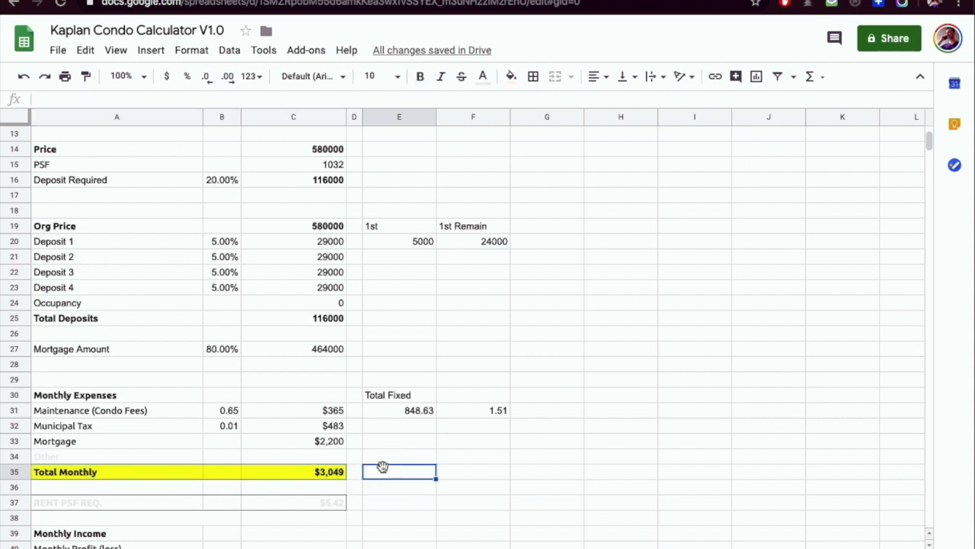
{"action": "left_click", "coordinate": [469, 476]}
{"action": "left_click", "coordinate": [305, 471]}
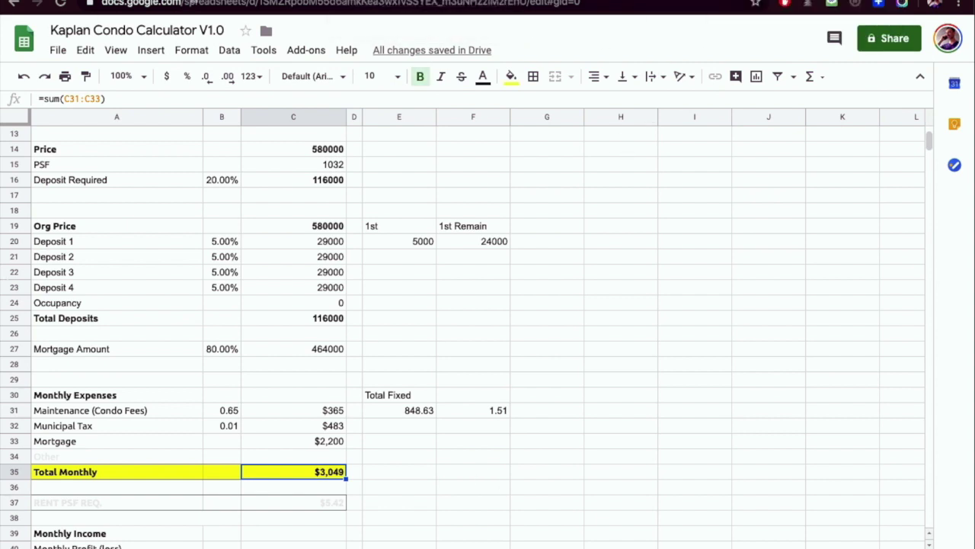
- Switch to the Nordic Broker Package PDF and examine the floor plan of the 2 bedroom E1-D unit
{"action": "left_click", "coordinate": [120, 3]}
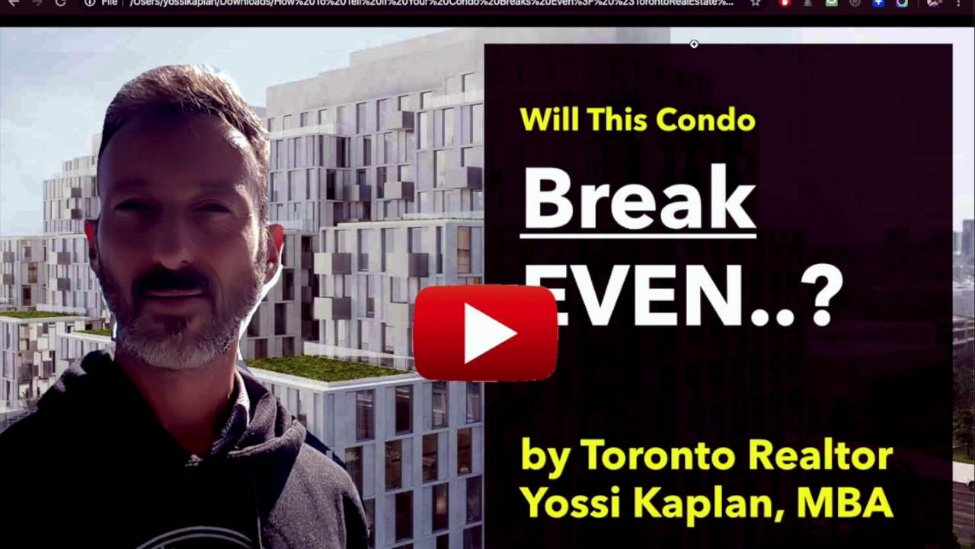
{"action": "left_click", "coordinate": [732, 3]}
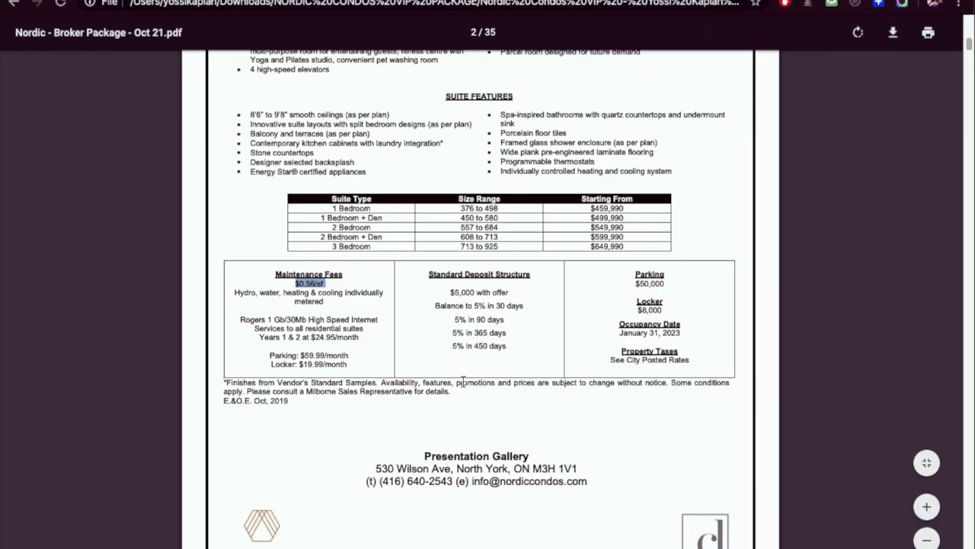
{"action": "scroll", "coordinate": [461, 379], "scroll_direction": "down", "scroll_amount": 20}
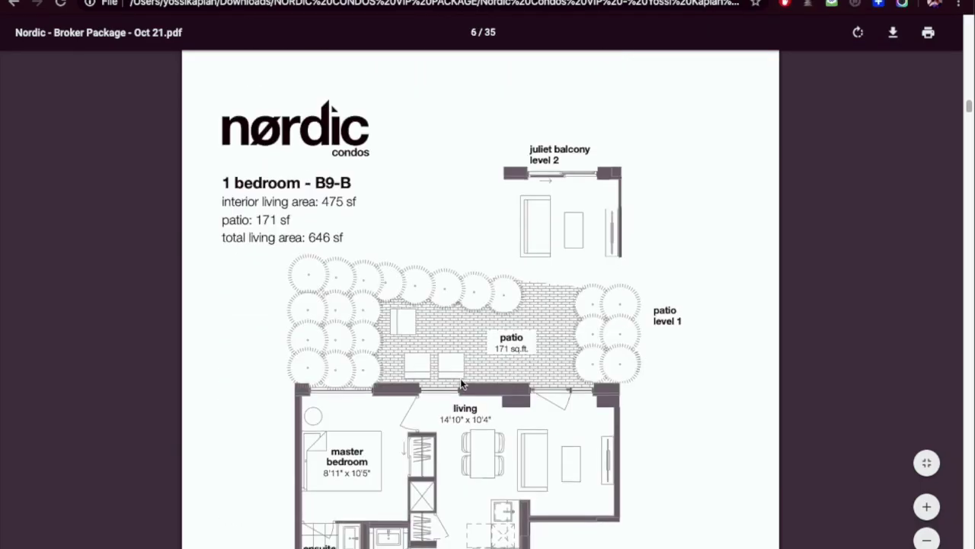
{"action": "scroll", "coordinate": [459, 377], "scroll_direction": "down", "scroll_amount": 15}
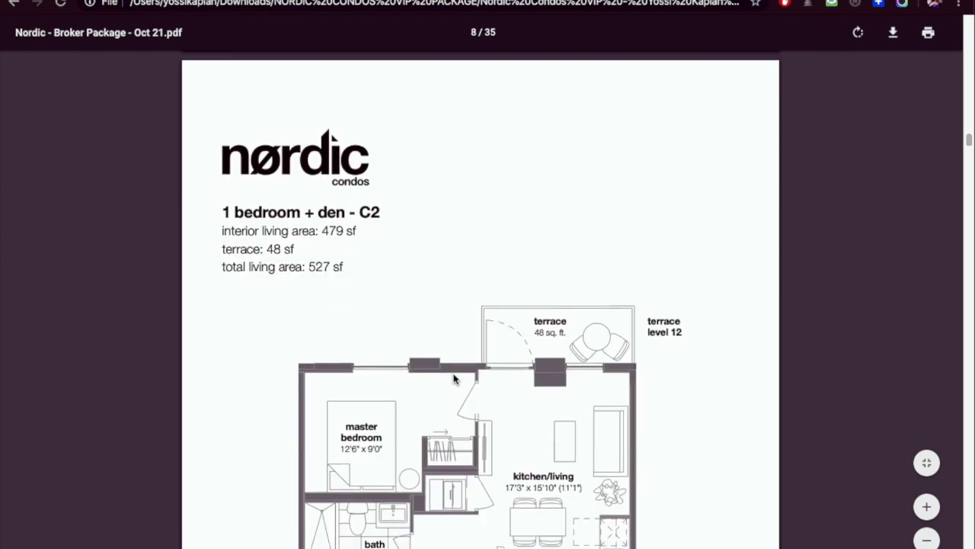
{"action": "scroll", "coordinate": [453, 377], "scroll_direction": "down", "scroll_amount": 20}
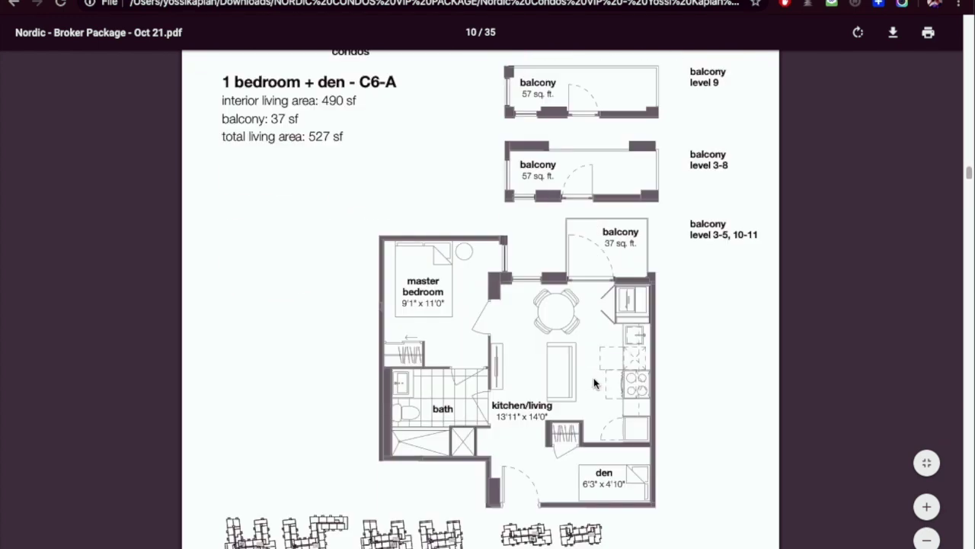
{"action": "scroll", "coordinate": [593, 378], "scroll_direction": "down", "scroll_amount": 12}
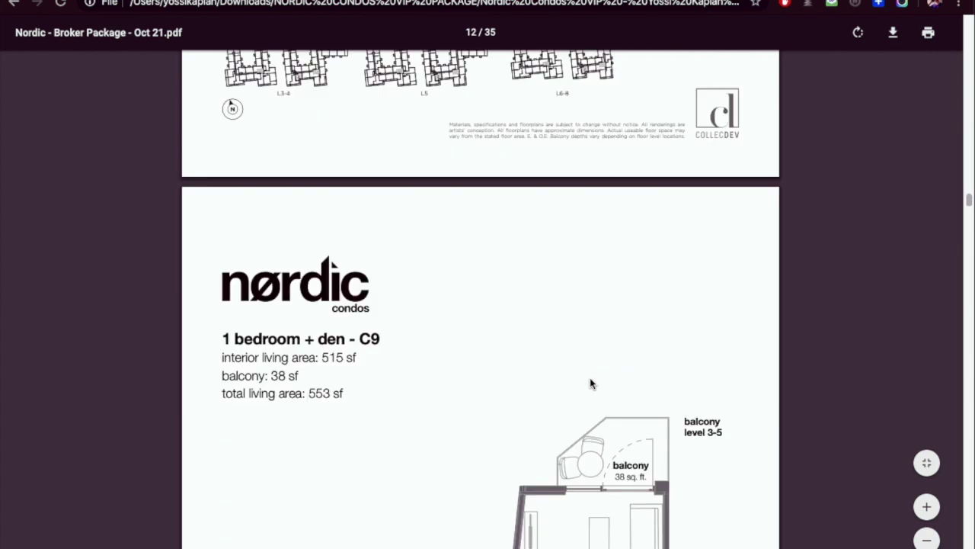
{"action": "scroll", "coordinate": [591, 378], "scroll_direction": "down", "scroll_amount": 20}
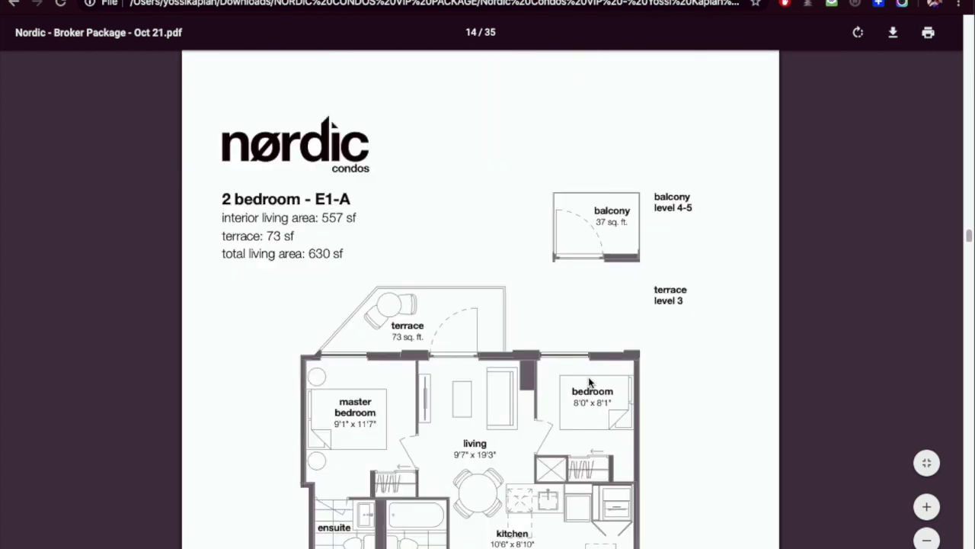
{"action": "scroll", "coordinate": [589, 378], "scroll_direction": "down", "scroll_amount": 10}
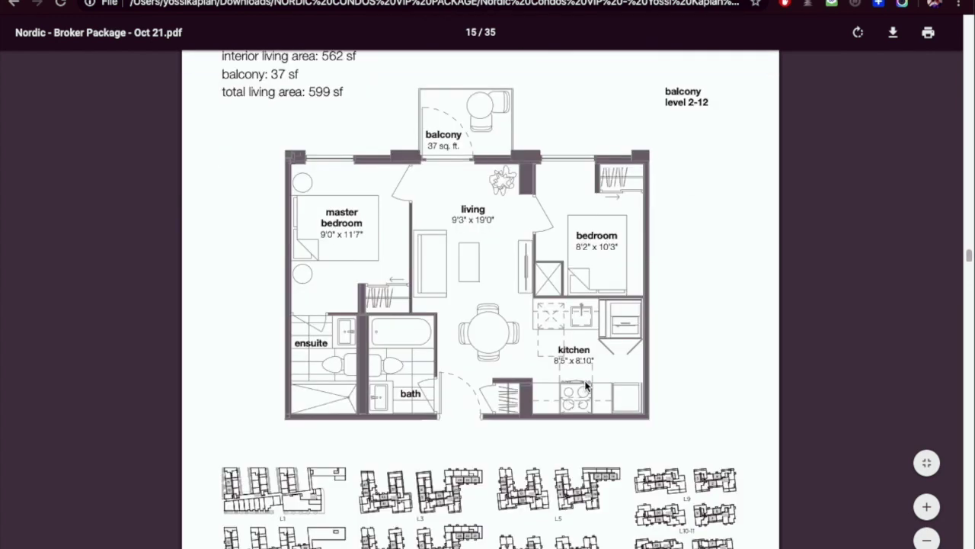
{"action": "scroll", "coordinate": [585, 381], "scroll_direction": "down", "scroll_amount": 1}
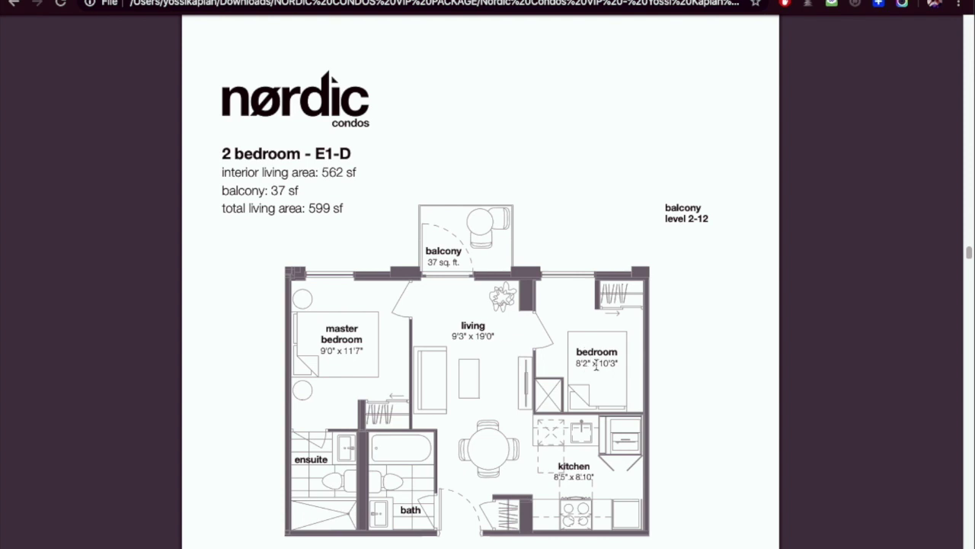
{"action": "scroll", "coordinate": [591, 363], "scroll_direction": "down", "scroll_amount": 2}
{"action": "scroll", "coordinate": [593, 364], "scroll_direction": "up", "scroll_amount": 1}
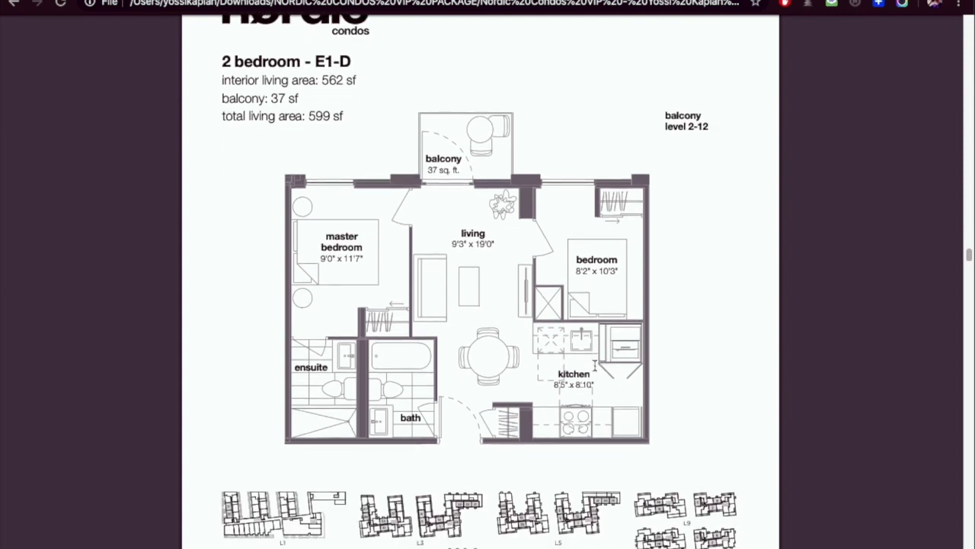
- Switch to the Nordic Condos: 3 Reasons to Invest web page and look over its renderings and investment review video
{"action": "scroll", "coordinate": [596, 369], "scroll_direction": "down", "scroll_amount": 1}
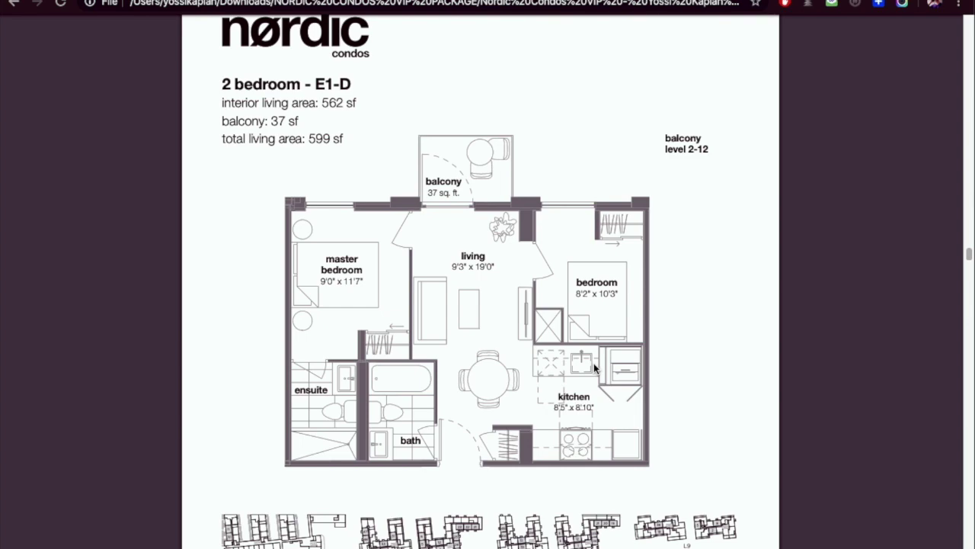
{"action": "left_click", "coordinate": [358, 2]}
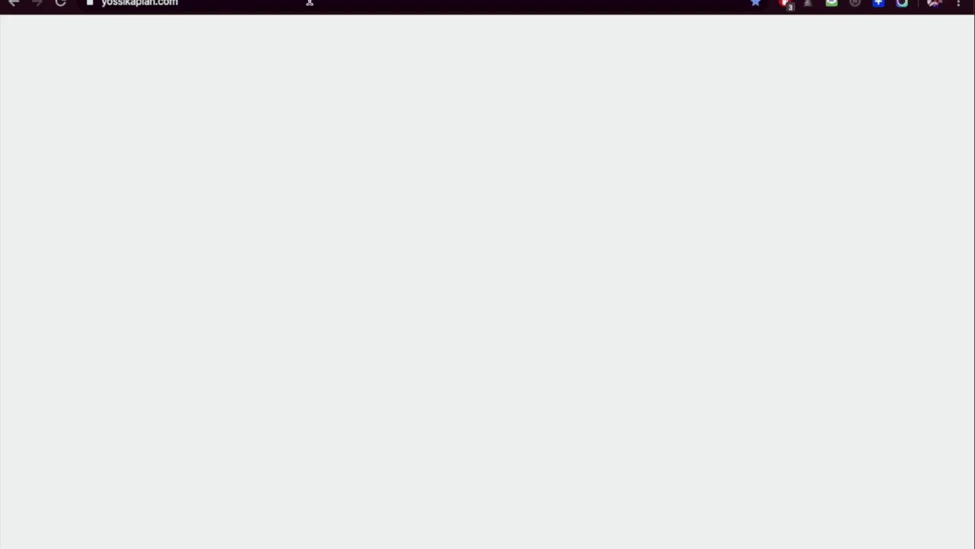
{"action": "left_click", "coordinate": [446, 2]}
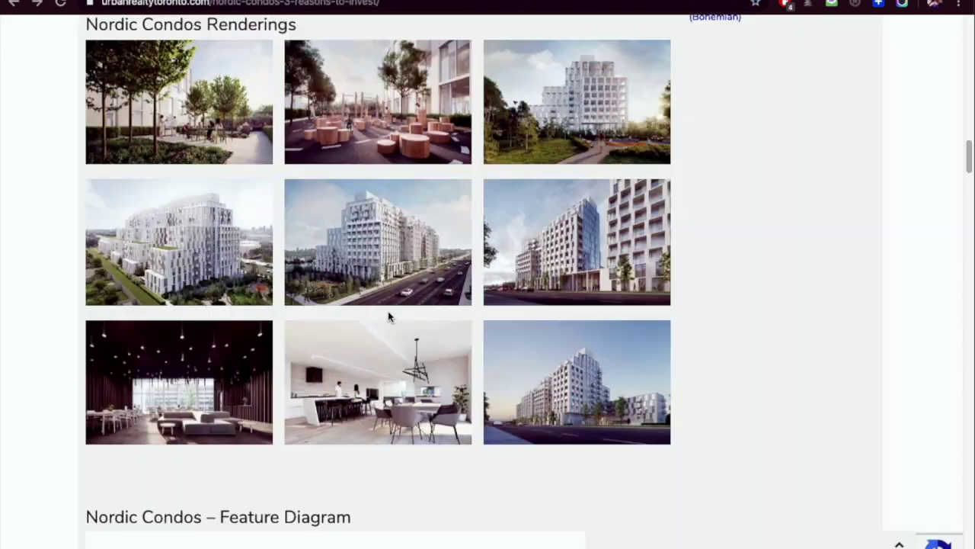
{"action": "scroll", "coordinate": [387, 317], "scroll_direction": "up", "scroll_amount": 10}
{"action": "scroll", "coordinate": [371, 265], "scroll_direction": "down", "scroll_amount": 2}
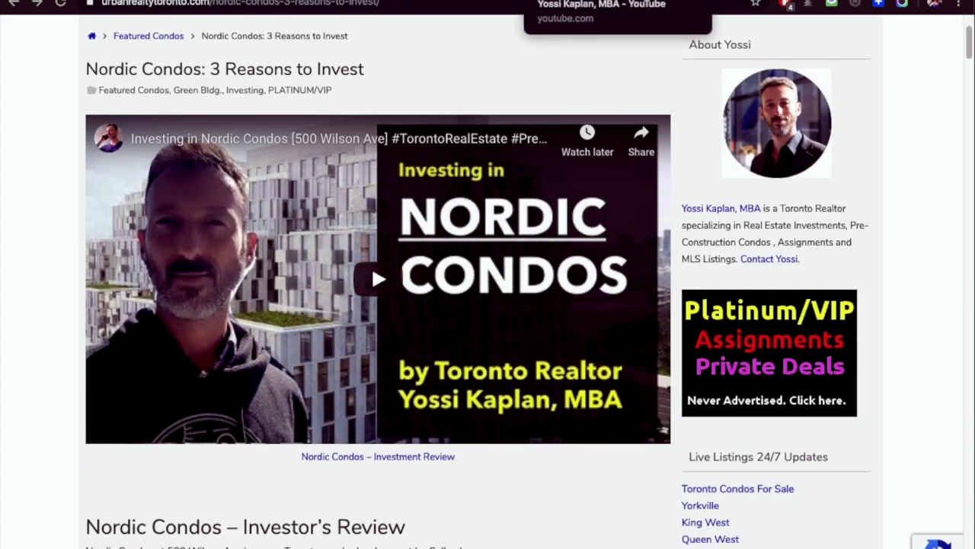
- Return to the Nordic Broker Package PDF and check the balcony level note on the 2 bedroom E1-D floor plan
{"action": "left_click", "coordinate": [663, 4]}
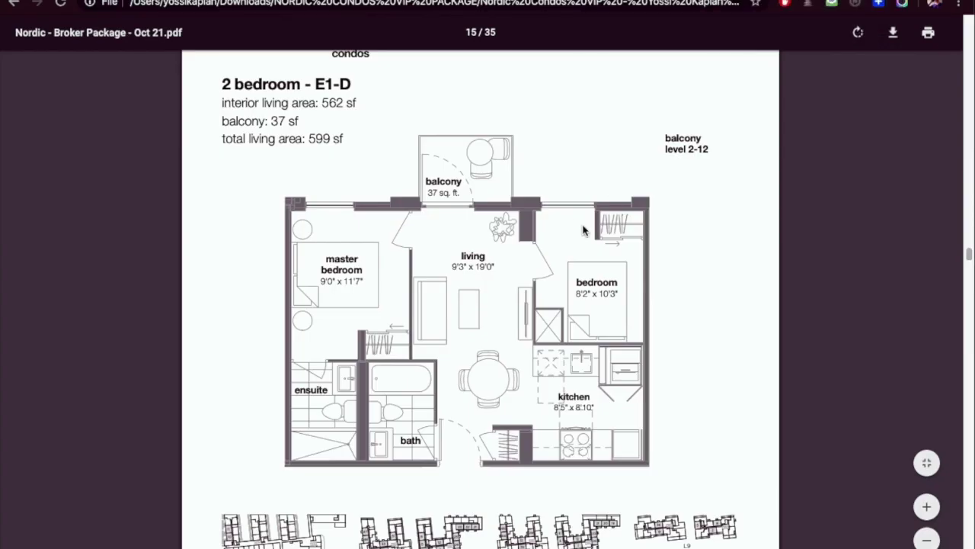
{"action": "scroll", "coordinate": [585, 221], "scroll_direction": "down", "scroll_amount": 2}
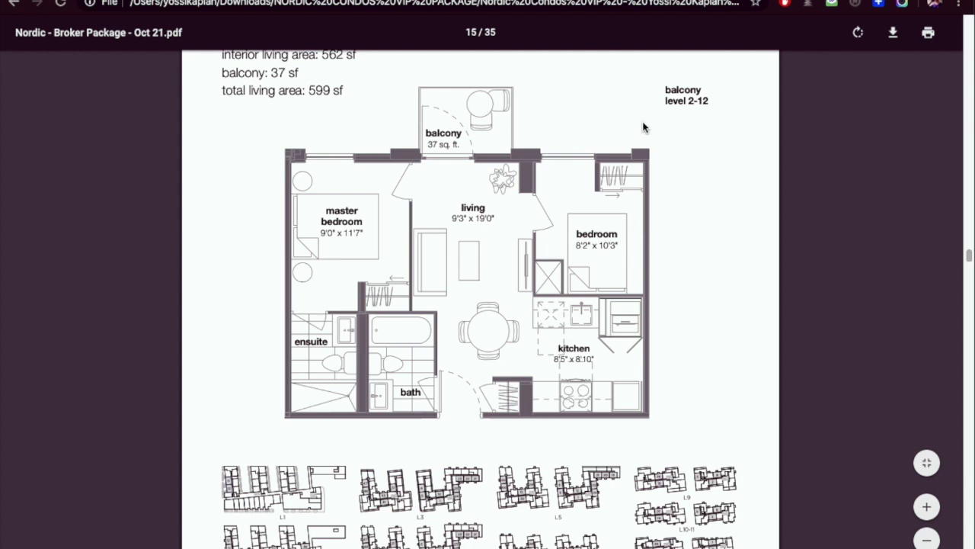
{"action": "left_click_drag", "start_coordinate": [663, 86], "coordinate": [730, 107]}
{"action": "left_click", "coordinate": [730, 106]}
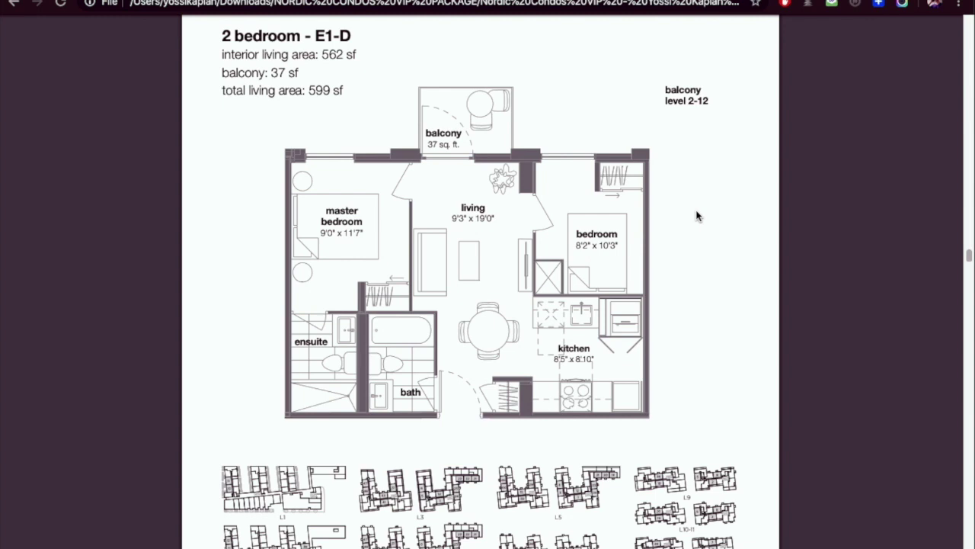
- Switch to the Kaplan Condo Calculator spreadsheet and set the Price in C14 to 599000
{"action": "left_click", "coordinate": [686, 0]}
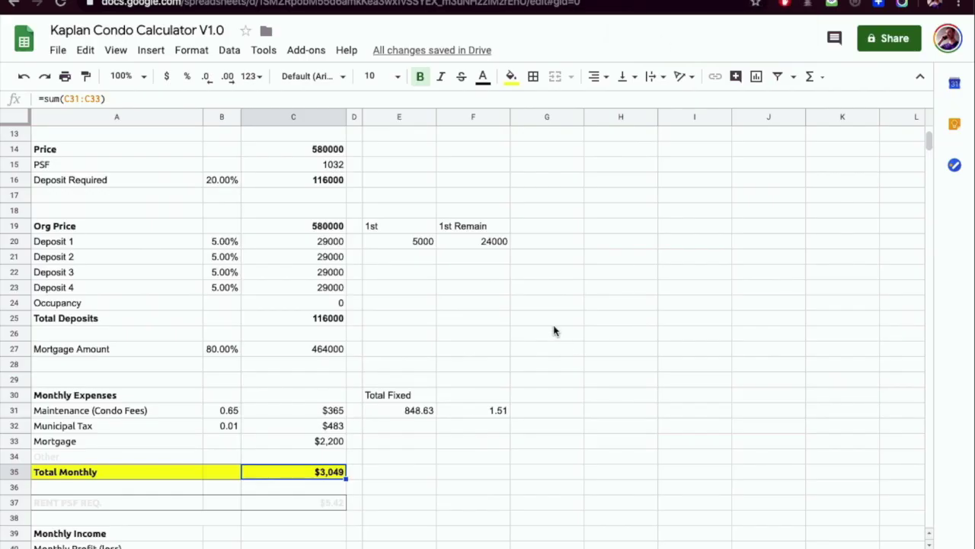
{"action": "scroll", "coordinate": [316, 226], "scroll_direction": "up", "scroll_amount": 3}
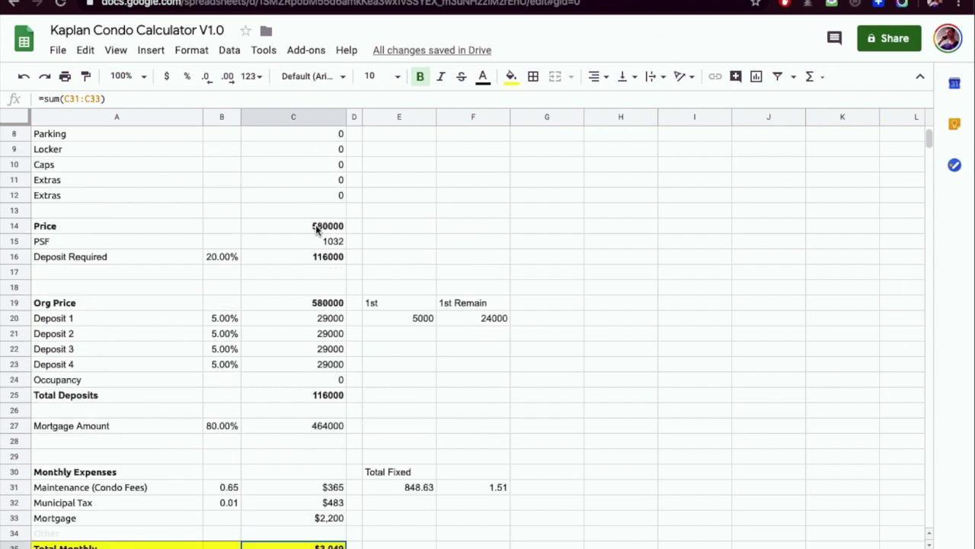
{"action": "left_click", "coordinate": [316, 225]}
{"action": "key", "text": "Return"}
{"action": "key", "text": "BackSpace"}
{"action": "key", "text": "BackSpace"}
{"action": "key", "text": "BackSpace"}
{"action": "key", "text": "BackSpace"}
{"action": "key", "text": "BackSpace"}
{"action": "key", "text": "BackSpace"}
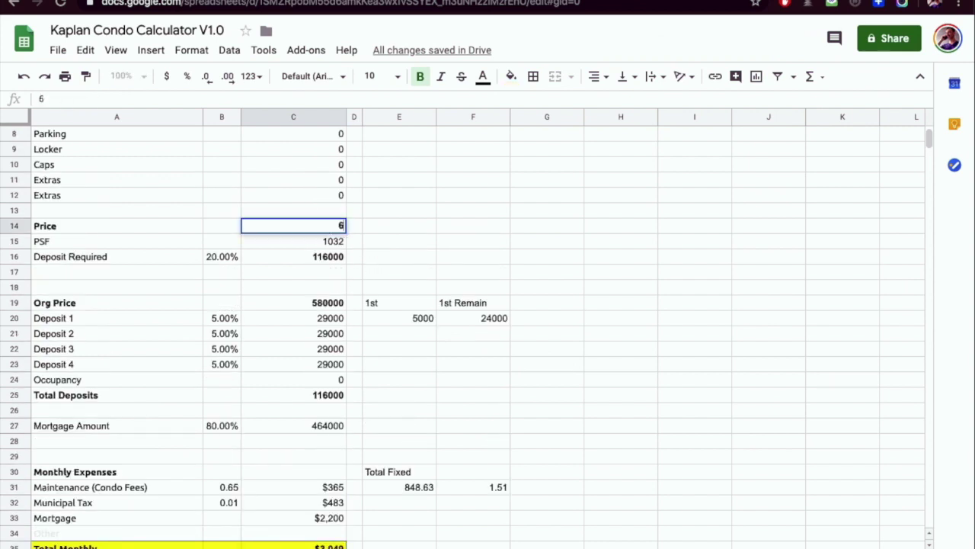
{"action": "type", "text": "599000"}
{"action": "key", "text": "Return"}
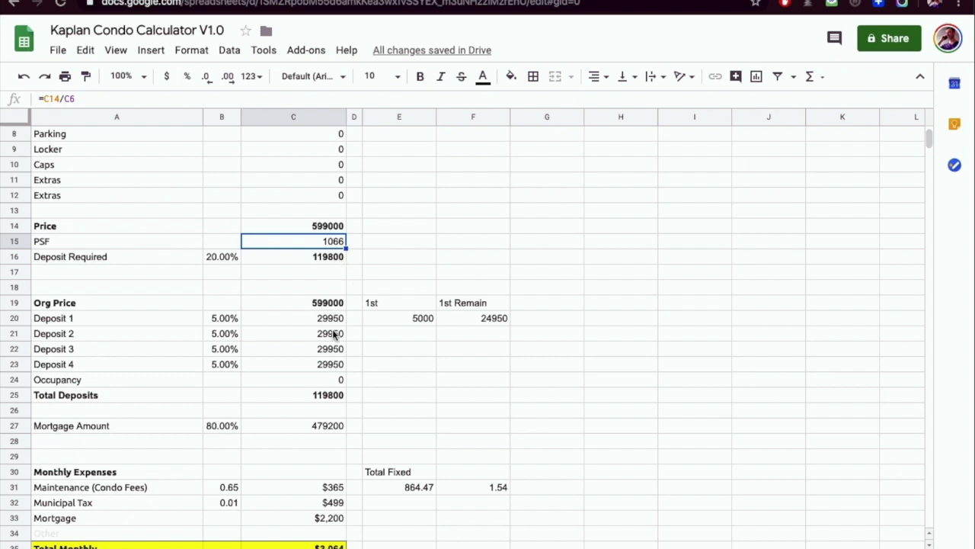
- Copy the Mortgage Amount from C27 into the mortgage amount of the TD mortgage payment calculator as 479200
{"action": "scroll", "coordinate": [332, 326], "scroll_direction": "down", "scroll_amount": 1}
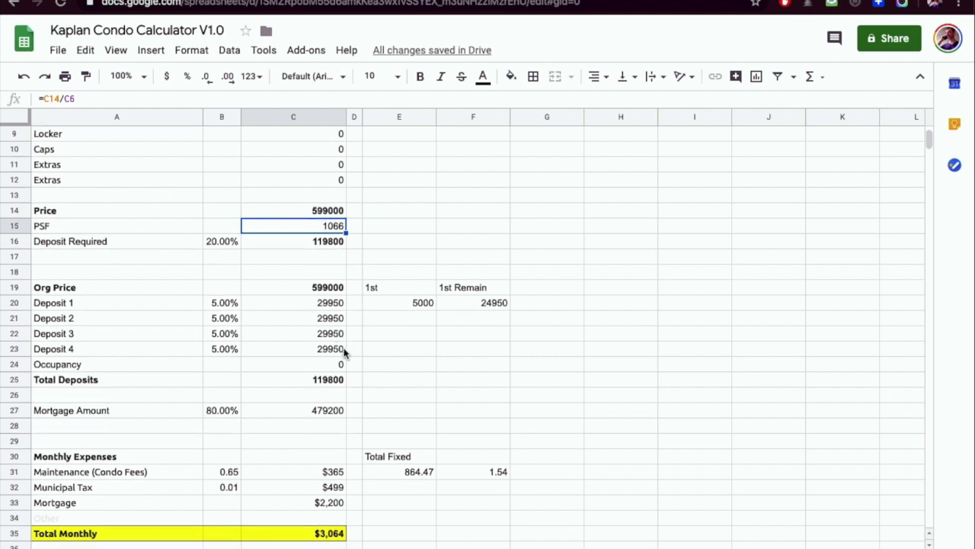
{"action": "scroll", "coordinate": [342, 384], "scroll_direction": "down", "scroll_amount": 1}
{"action": "scroll", "coordinate": [358, 377], "scroll_direction": "down", "scroll_amount": 1}
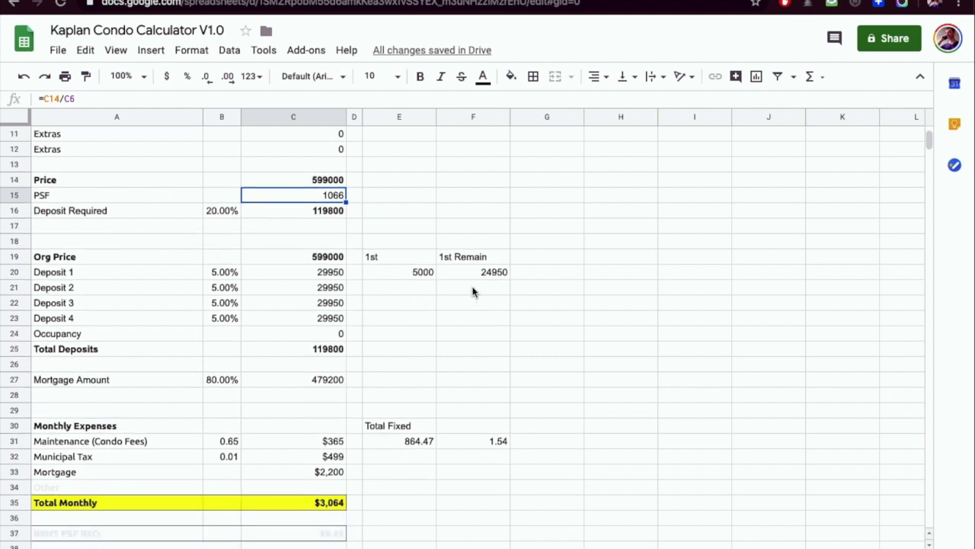
{"action": "scroll", "coordinate": [442, 378], "scroll_direction": "down", "scroll_amount": 2}
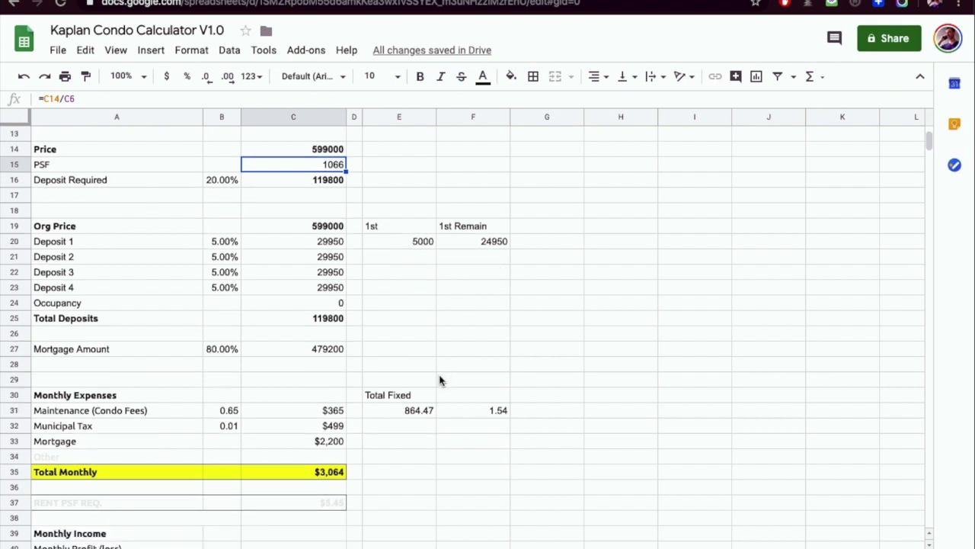
{"action": "left_click", "coordinate": [335, 445]}
{"action": "left_click", "coordinate": [327, 352]}
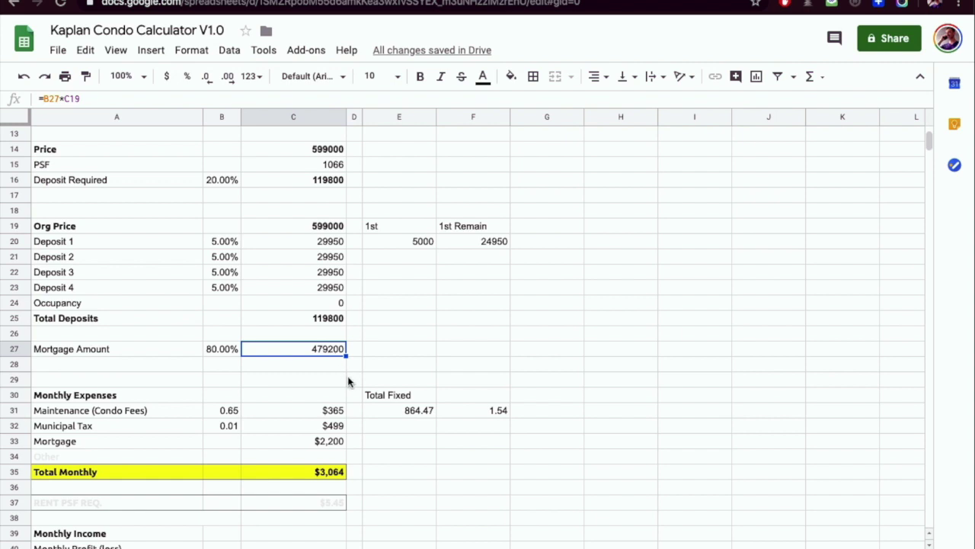
{"action": "key", "text": "ctrl+c"}
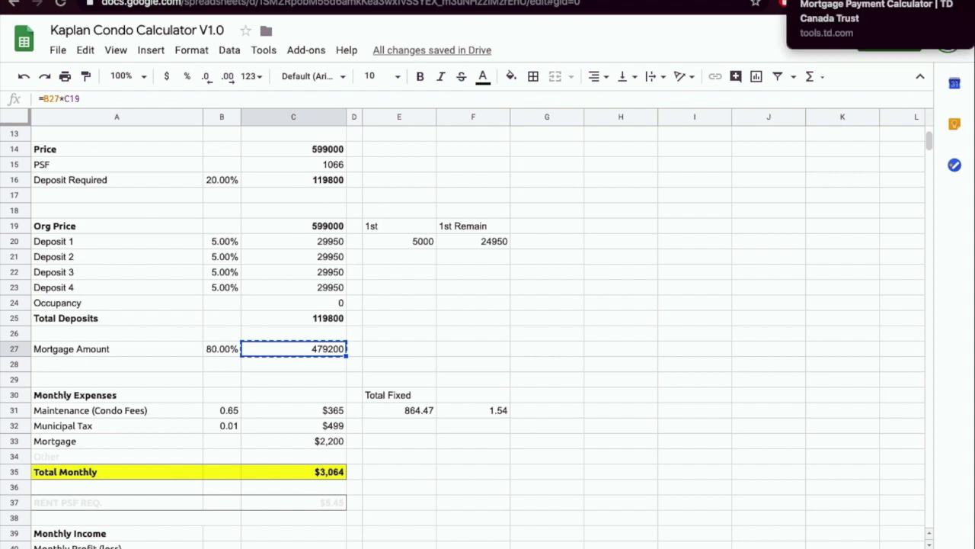
{"action": "left_click", "coordinate": [838, 1]}
{"action": "double_click", "coordinate": [481, 198]}
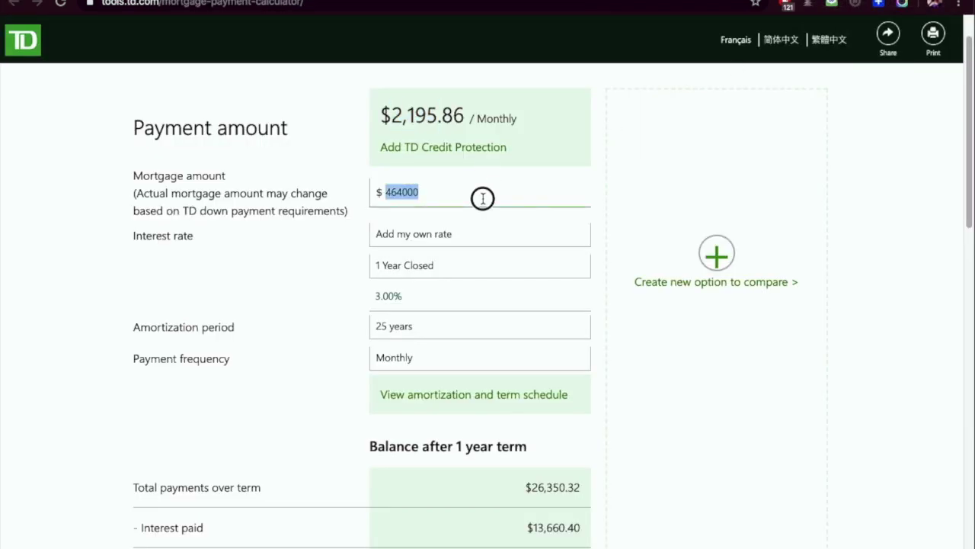
{"action": "key", "text": "ctrl+v"}
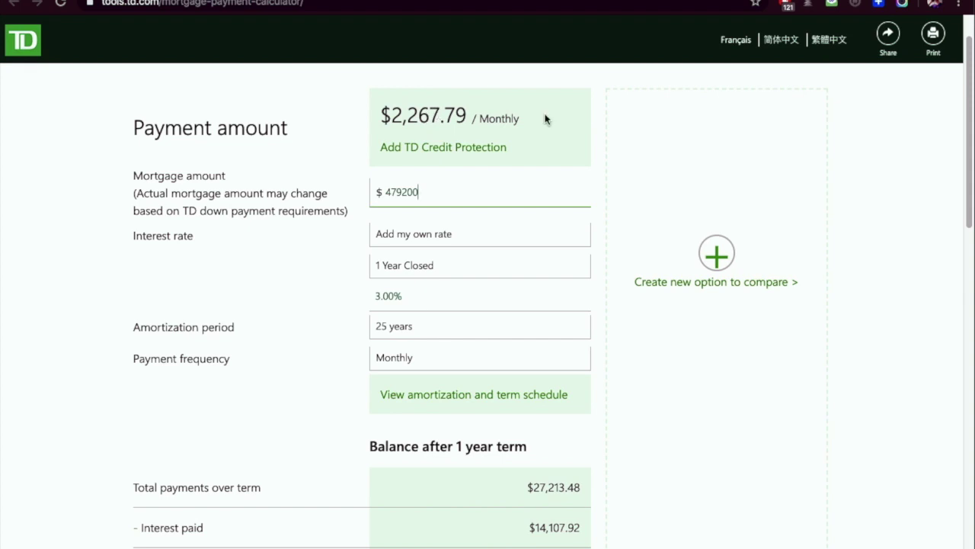
- Return to the condo calculator spreadsheet and set the Mortgage expense in C33 to 2268
{"action": "left_click", "coordinate": [671, 1]}
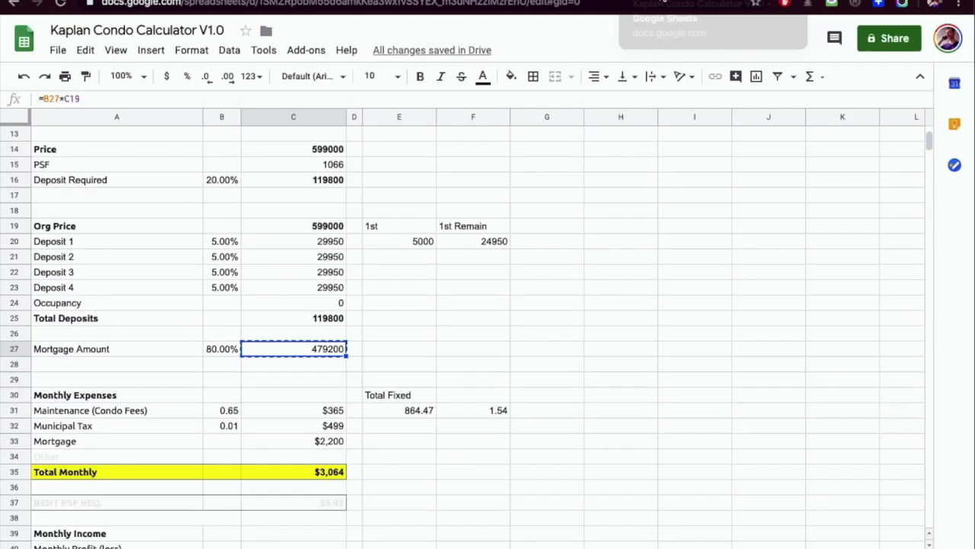
{"action": "left_click", "coordinate": [333, 444]}
{"action": "double_click", "coordinate": [336, 441]}
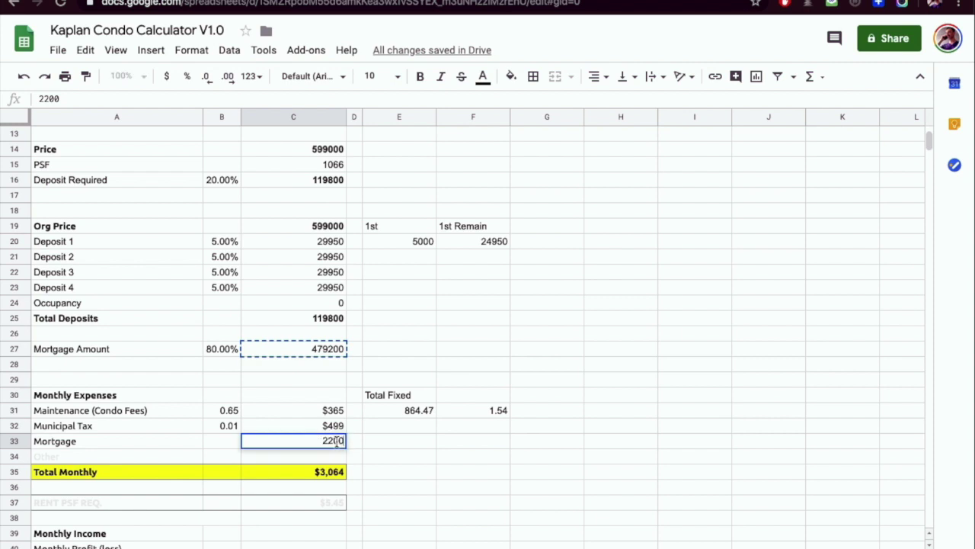
{"action": "key", "text": "BackSpace"}
{"action": "key", "text": "BackSpace"}
{"action": "type", "text": "68"}
{"action": "key", "text": "Return"}
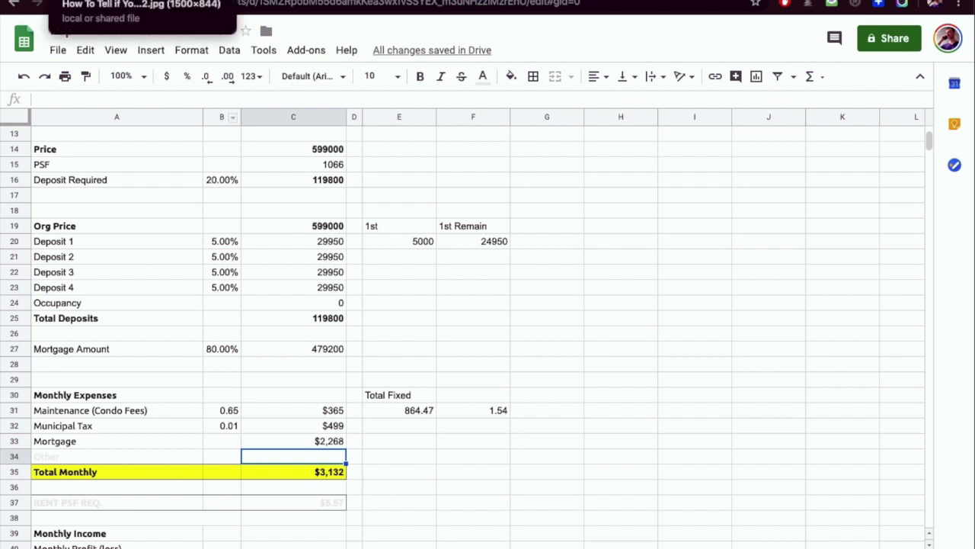
- View the break-even title image, and set Monthly Income in C39 of the condo calculator to =C35
{"action": "left_click", "coordinate": [114, 2]}
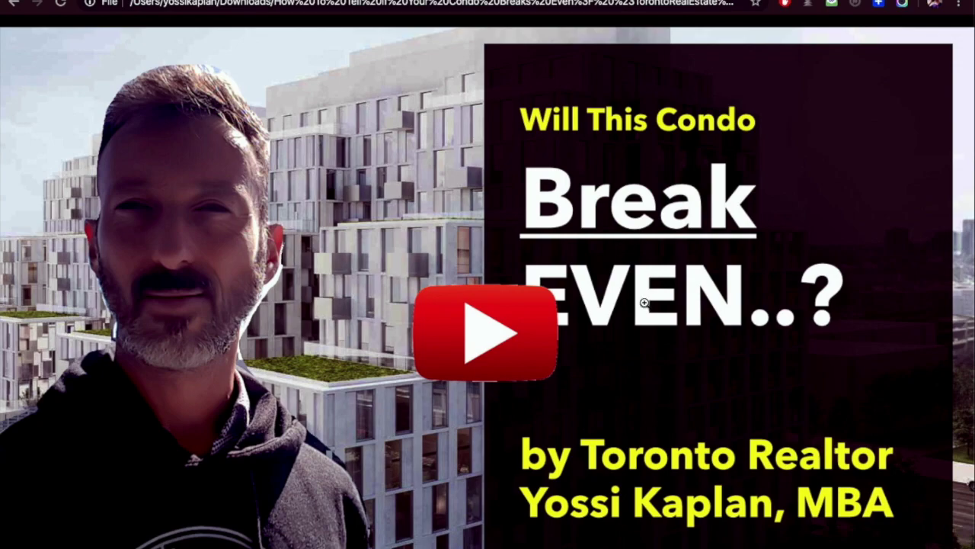
{"action": "left_click", "coordinate": [704, 6]}
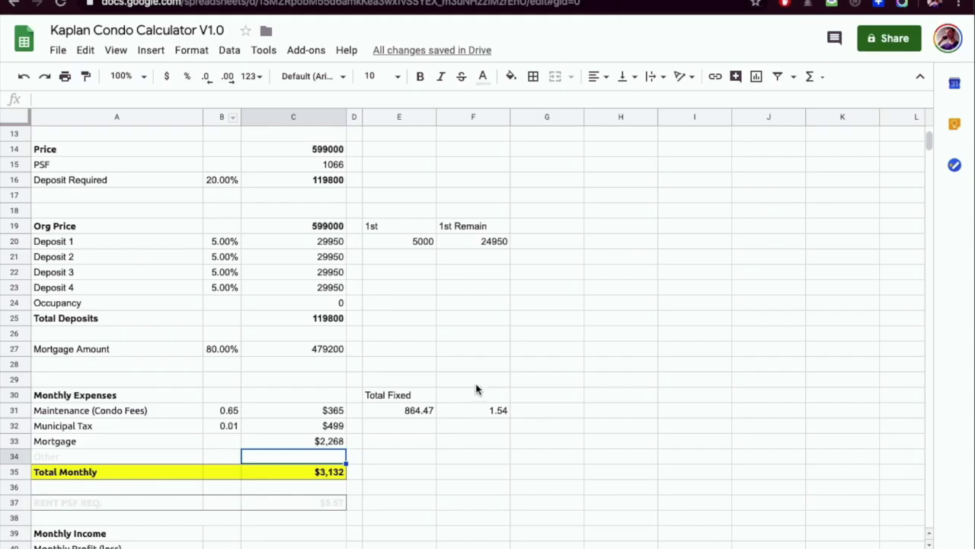
{"action": "scroll", "coordinate": [476, 390], "scroll_direction": "down", "scroll_amount": 2}
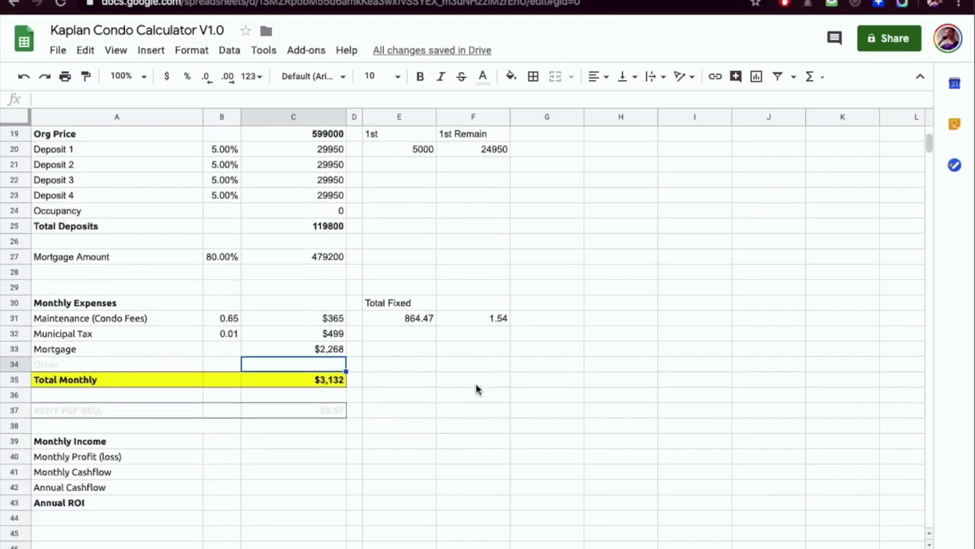
{"action": "left_click", "coordinate": [175, 445]}
{"action": "left_click", "coordinate": [297, 445]}
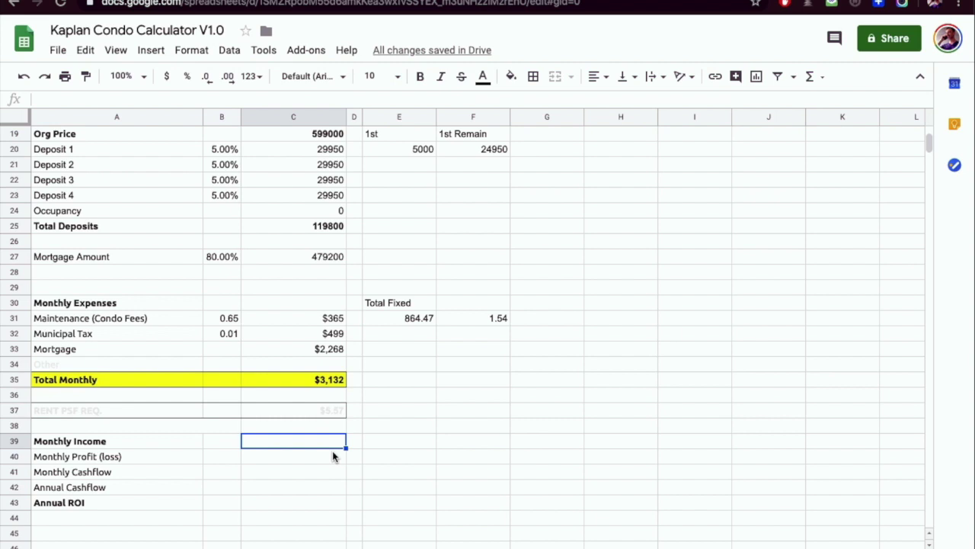
{"action": "type", "text": "="}
{"action": "left_click", "coordinate": [324, 380]}
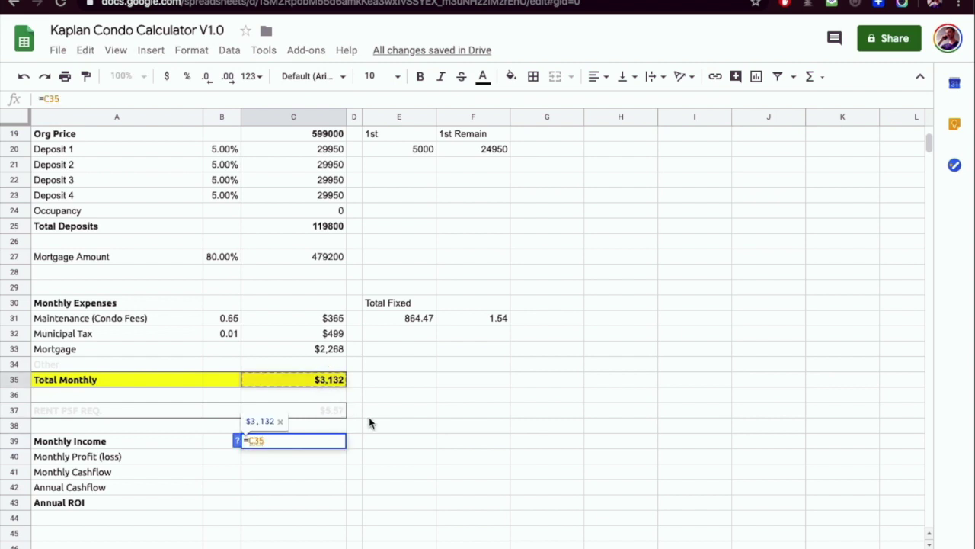
{"action": "key", "text": "Return"}
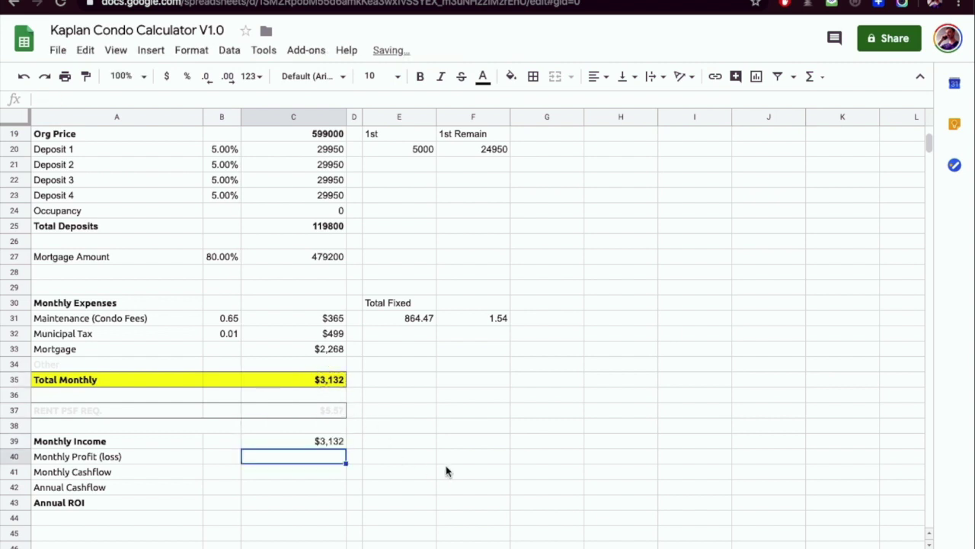
- Review the Monthly Profit (loss), Monthly Cashflow, Annual Cashflow and Annual ROI rows and the Org Price section of the calculator
{"action": "left_click", "coordinate": [149, 459]}
{"action": "left_click", "coordinate": [148, 474]}
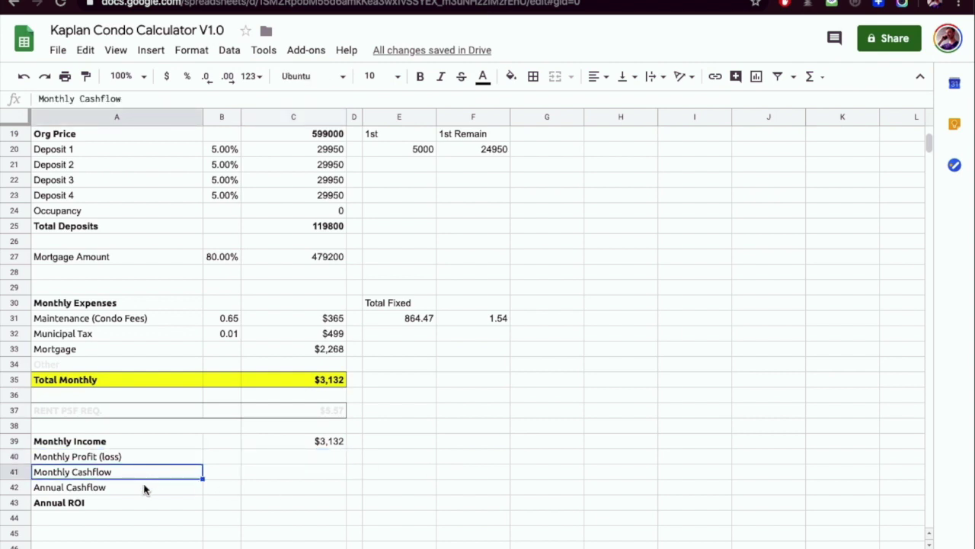
{"action": "left_click", "coordinate": [144, 491]}
{"action": "left_click", "coordinate": [143, 505]}
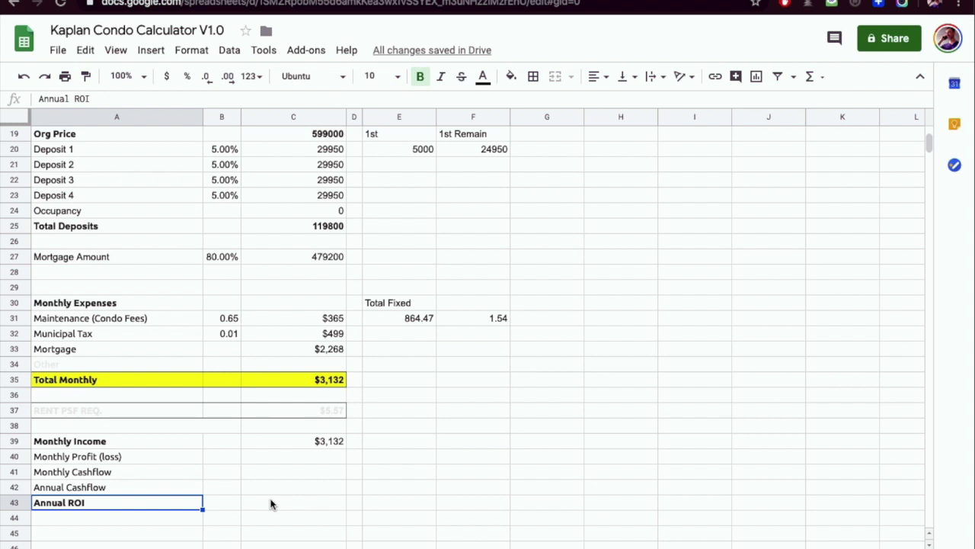
{"action": "scroll", "coordinate": [221, 456], "scroll_direction": "up", "scroll_amount": 6}
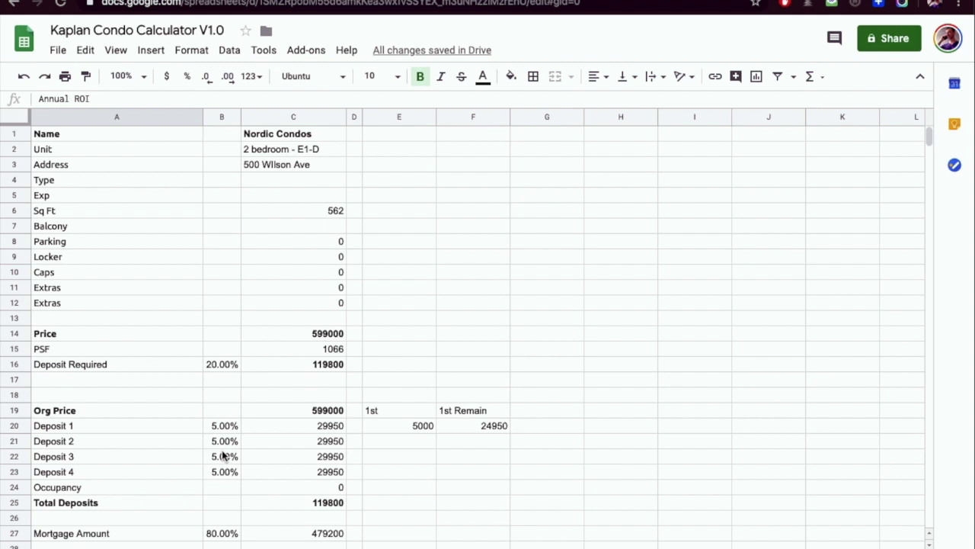
{"action": "left_click", "coordinate": [149, 412]}
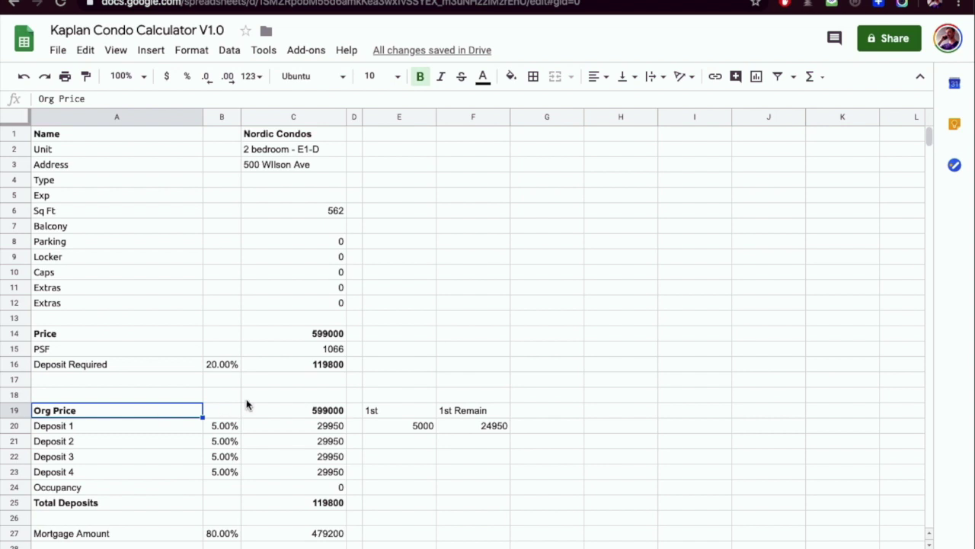
{"action": "scroll", "coordinate": [247, 404], "scroll_direction": "down", "scroll_amount": 4}
{"action": "scroll", "coordinate": [246, 398], "scroll_direction": "up", "scroll_amount": 3}
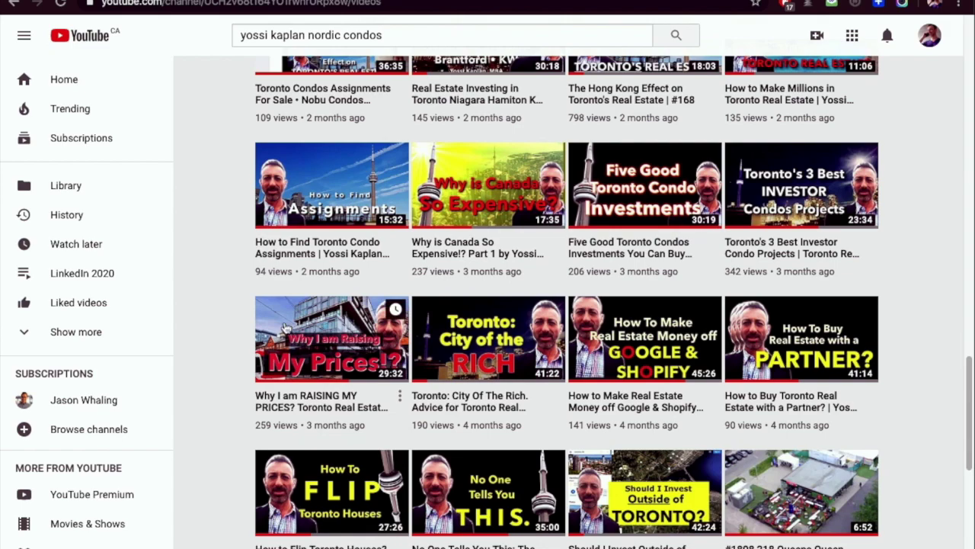
- Open the home page of the realtor's YouTube channel and look through the recent uploads, including Investing in Nordic Condos
{"action": "scroll", "coordinate": [284, 328], "scroll_direction": "up", "scroll_amount": 15}
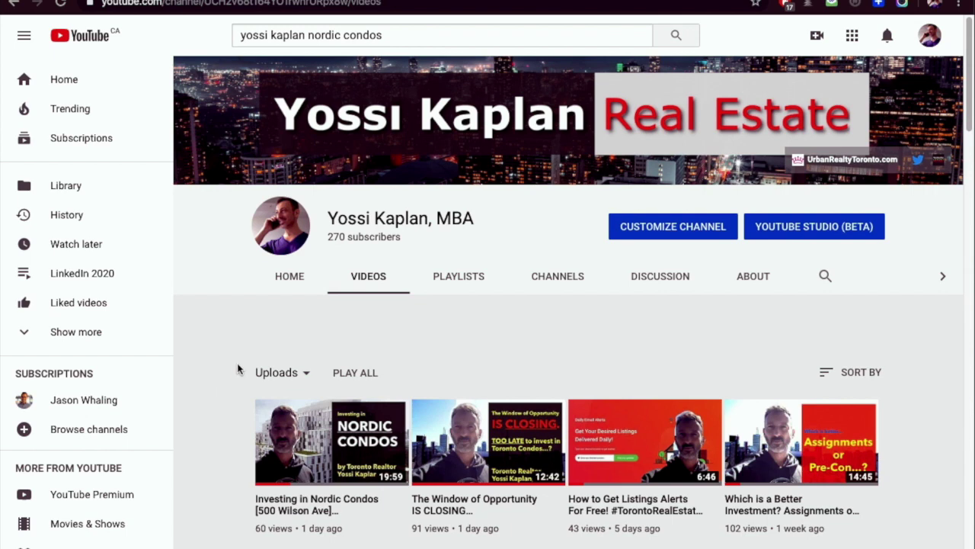
{"action": "left_click", "coordinate": [287, 276]}
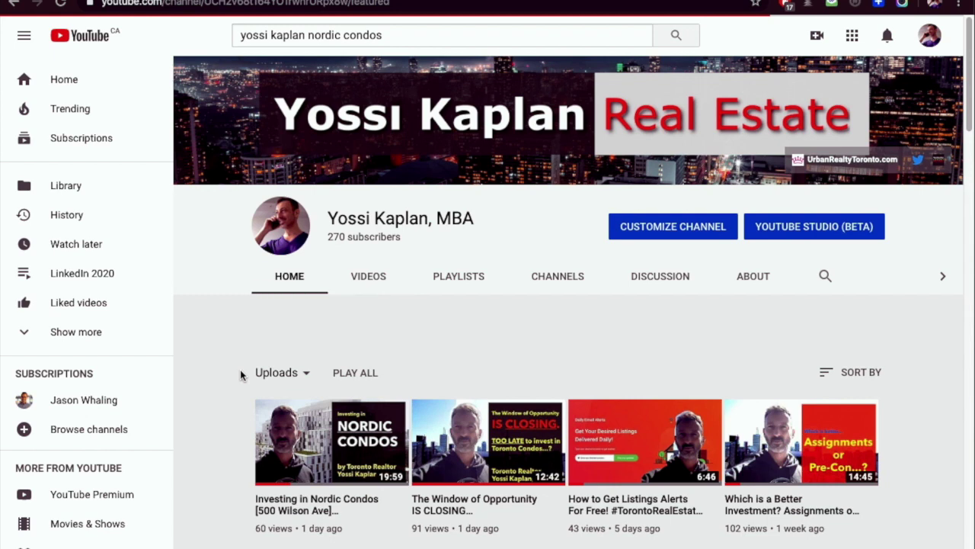
{"action": "scroll", "coordinate": [240, 369], "scroll_direction": "down", "scroll_amount": 3}
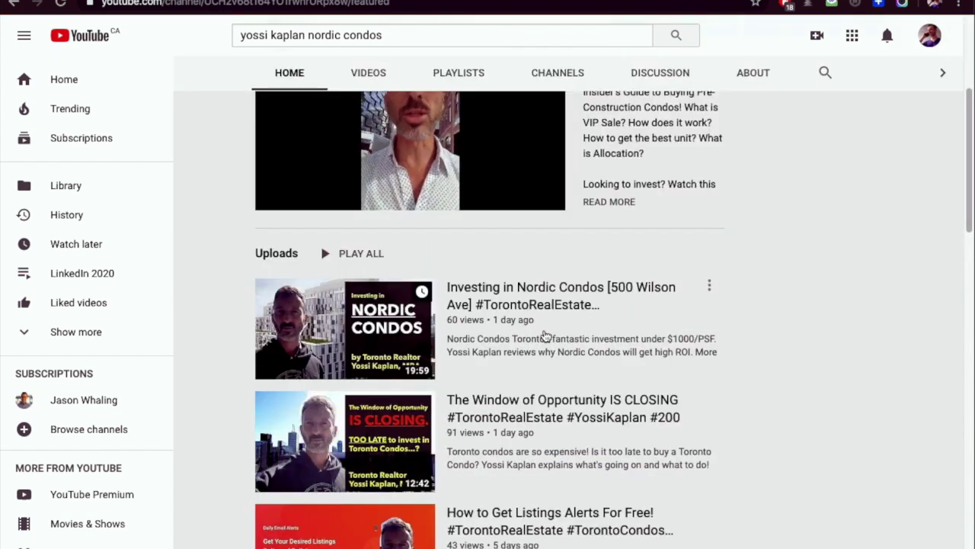
- Open the realtor's Twitter profile and look through the recent tweets, including the Nordic Condos posts
{"action": "left_click", "coordinate": [259, 5]}
{"action": "type", "text": "tw"}
{"action": "key", "text": "Return"}
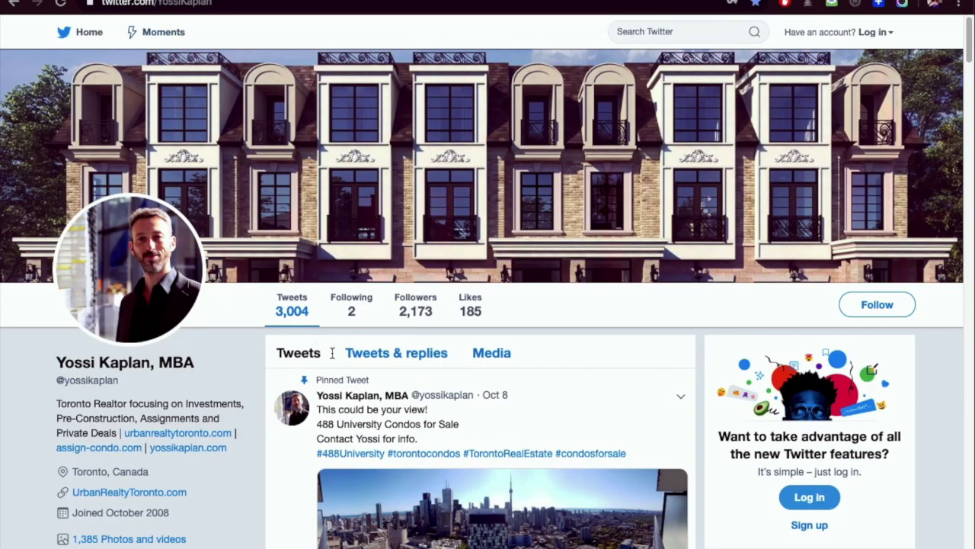
{"action": "scroll", "coordinate": [333, 360], "scroll_direction": "down", "scroll_amount": 6}
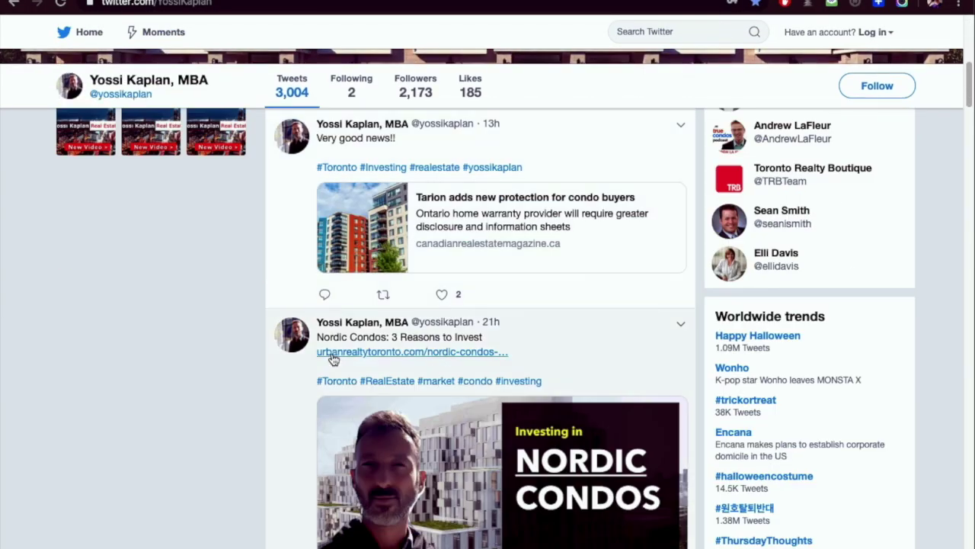
{"action": "scroll", "coordinate": [333, 360], "scroll_direction": "down", "scroll_amount": 1}
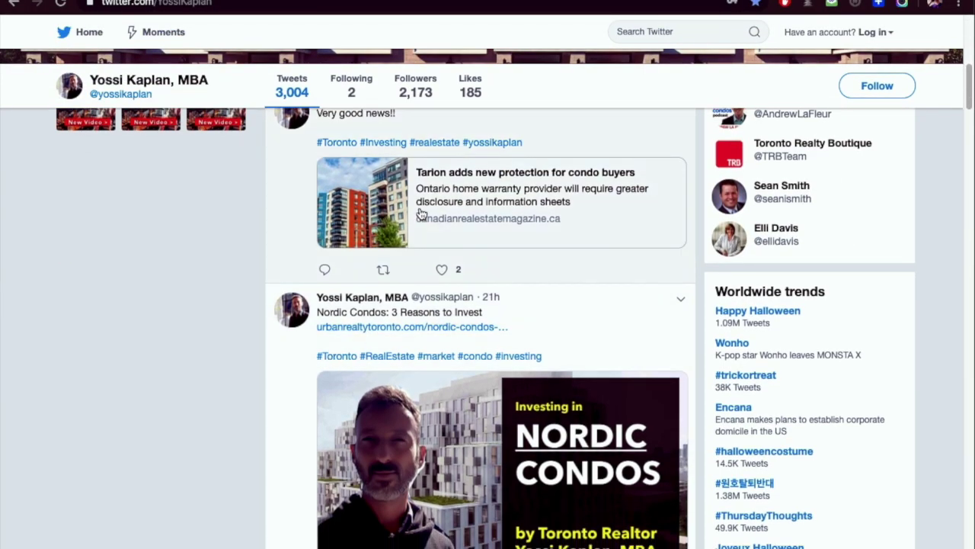
{"action": "scroll", "coordinate": [361, 261], "scroll_direction": "up", "scroll_amount": 1}
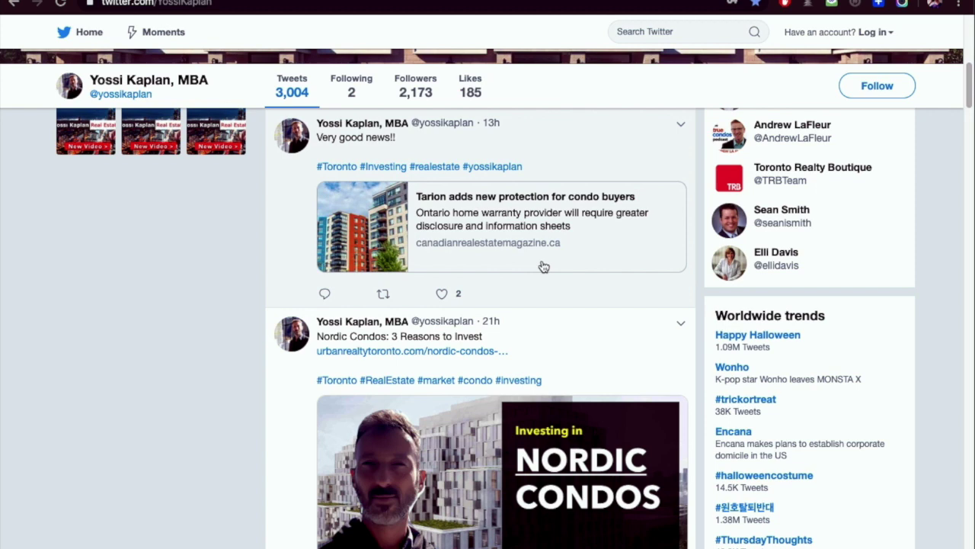
{"action": "scroll", "coordinate": [544, 266], "scroll_direction": "down", "scroll_amount": 7}
{"action": "scroll", "coordinate": [543, 275], "scroll_direction": "down", "scroll_amount": 5}
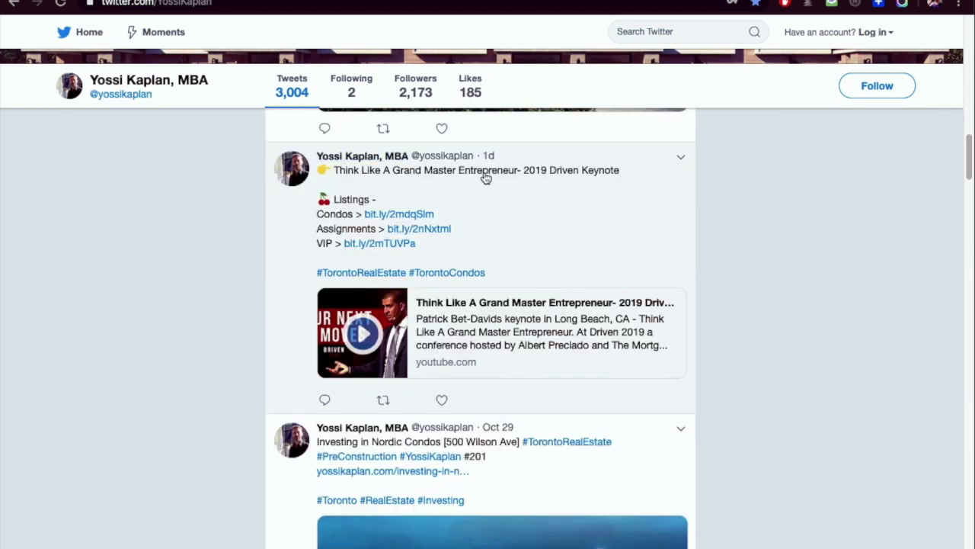
{"action": "scroll", "coordinate": [476, 339], "scroll_direction": "down", "scroll_amount": 6}
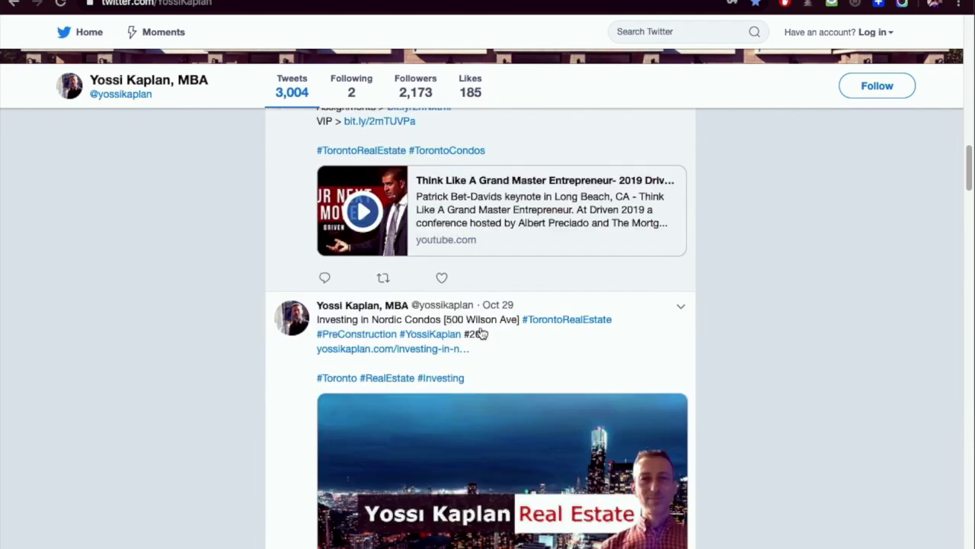
{"action": "scroll", "coordinate": [482, 333], "scroll_direction": "down", "scroll_amount": 15}
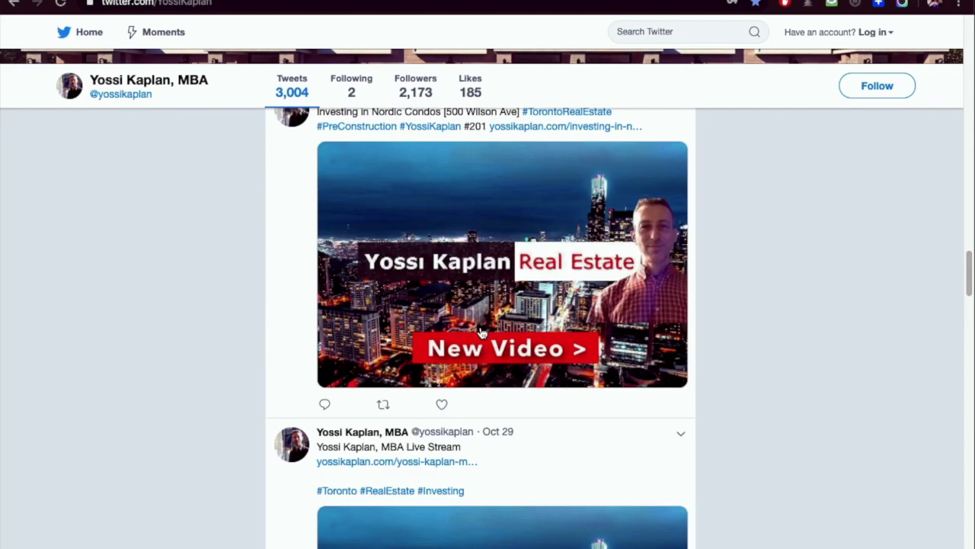
{"action": "scroll", "coordinate": [482, 333], "scroll_direction": "down", "scroll_amount": 15}
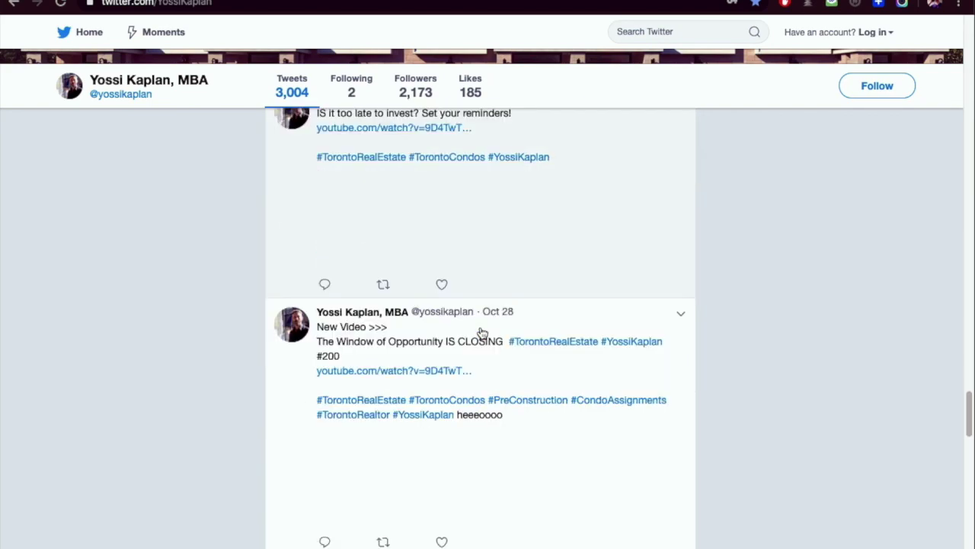
{"action": "scroll", "coordinate": [482, 333], "scroll_direction": "down", "scroll_amount": 5}
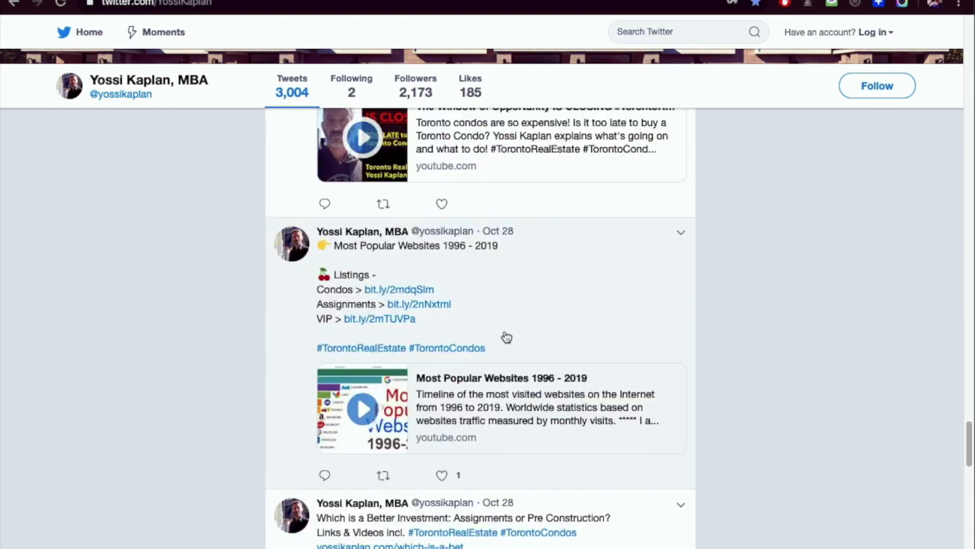
{"action": "scroll", "coordinate": [556, 339], "scroll_direction": "down", "scroll_amount": 5}
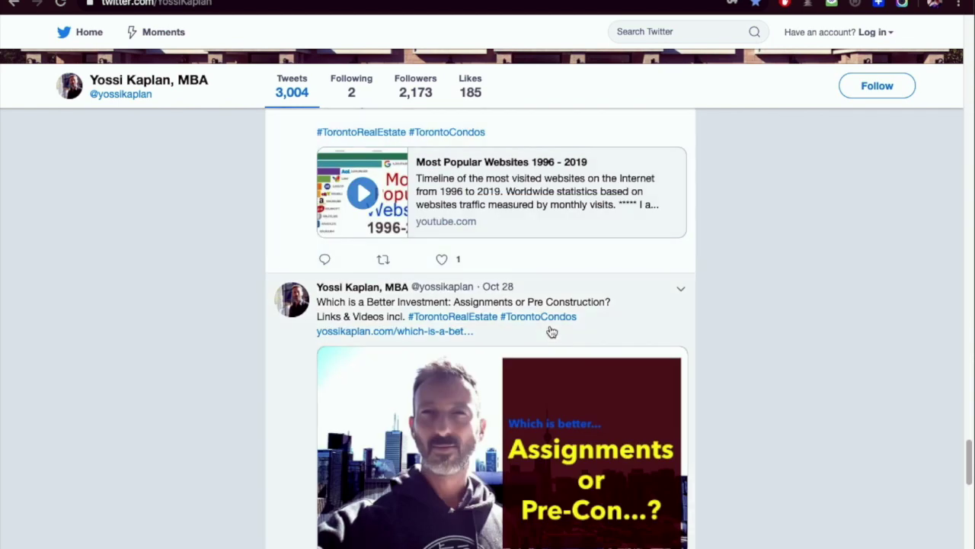
{"action": "scroll", "coordinate": [550, 336], "scroll_direction": "down", "scroll_amount": 10}
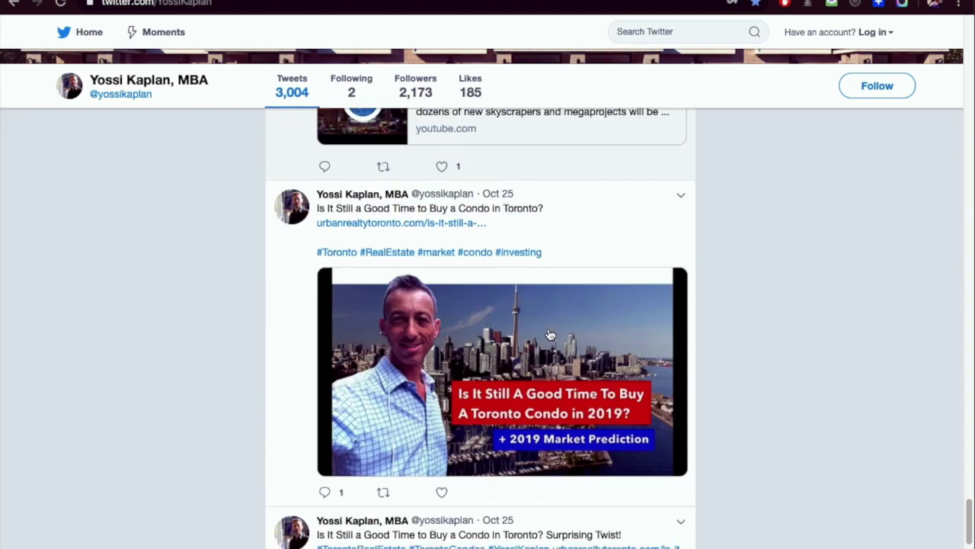
{"action": "scroll", "coordinate": [550, 336], "scroll_direction": "up", "scroll_amount": 10}
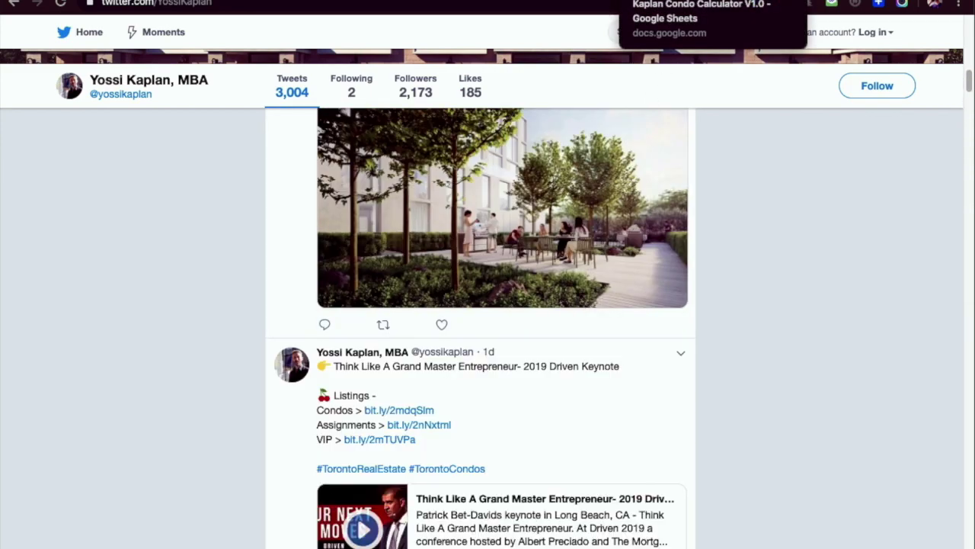
- Return to the condo calculator spreadsheet and make the address in C3 bold
{"action": "left_click", "coordinate": [670, 2]}
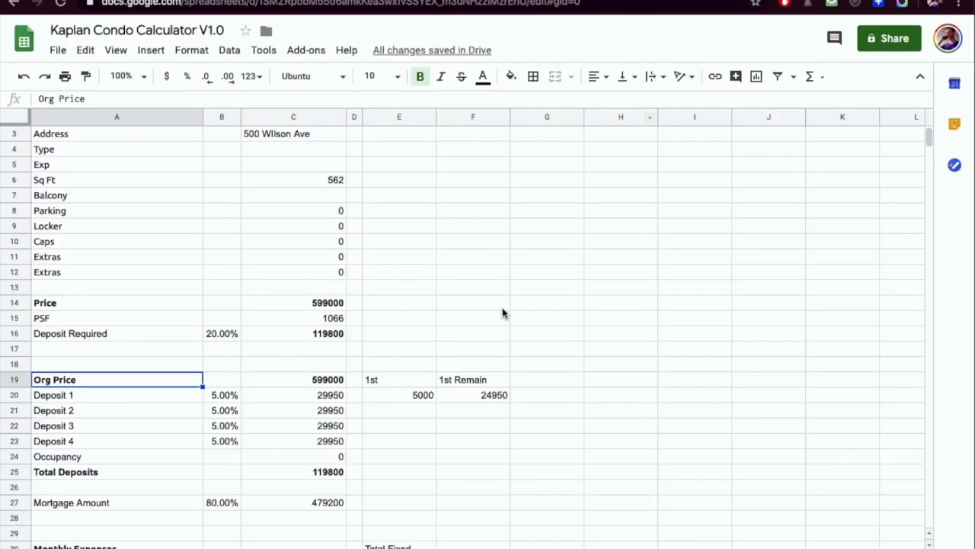
{"action": "scroll", "coordinate": [383, 244], "scroll_direction": "up", "scroll_amount": 2}
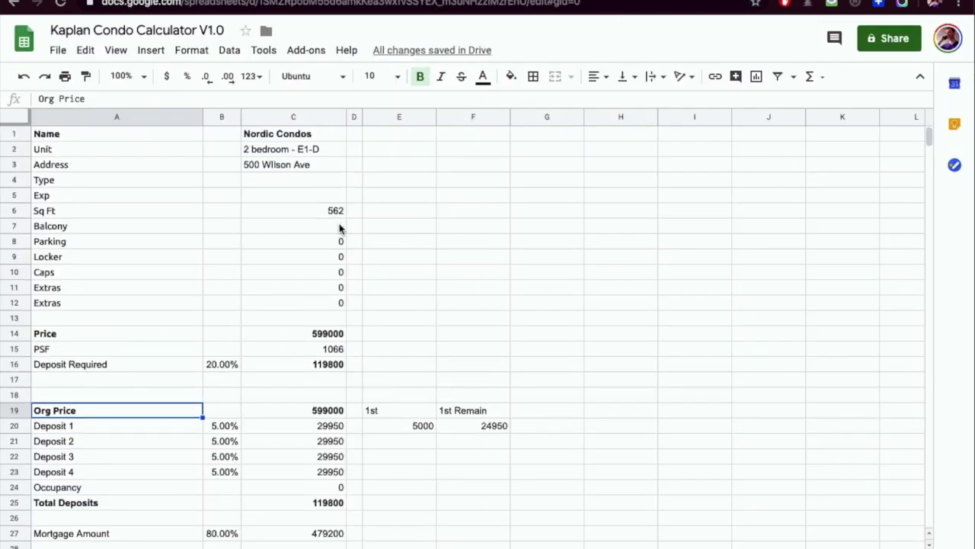
{"action": "left_click", "coordinate": [266, 165]}
{"action": "key", "text": "ctrl+b"}
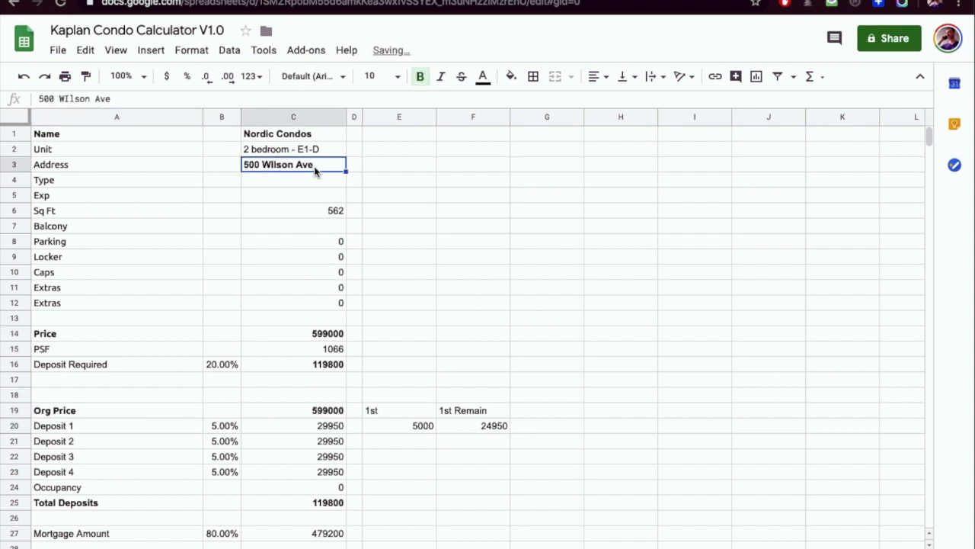
{"action": "left_click", "coordinate": [392, 165]}
- Highlight the Name, Unit and Address rows in A1:C3 and select the condo name in C1
{"action": "left_click_drag", "start_coordinate": [149, 135], "coordinate": [279, 165]}
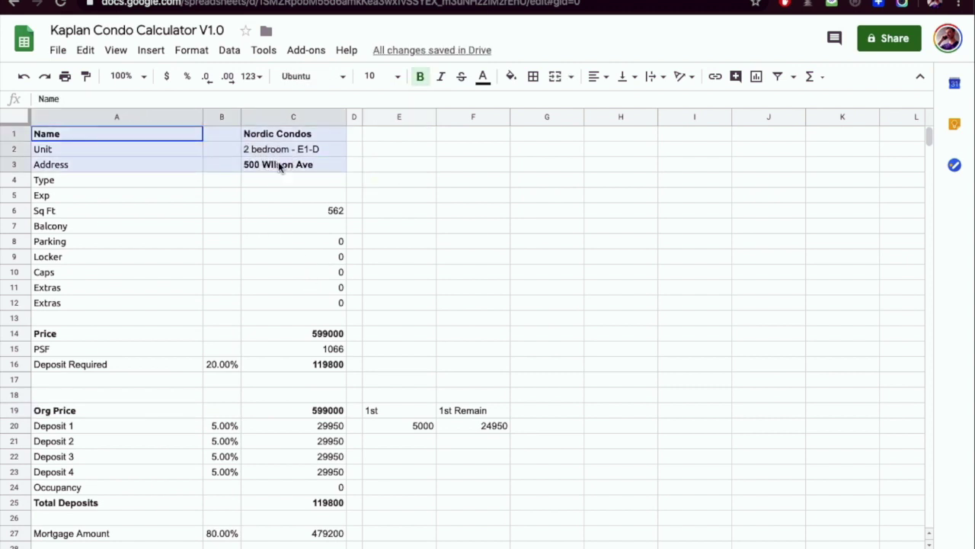
{"action": "left_click", "coordinate": [414, 176]}
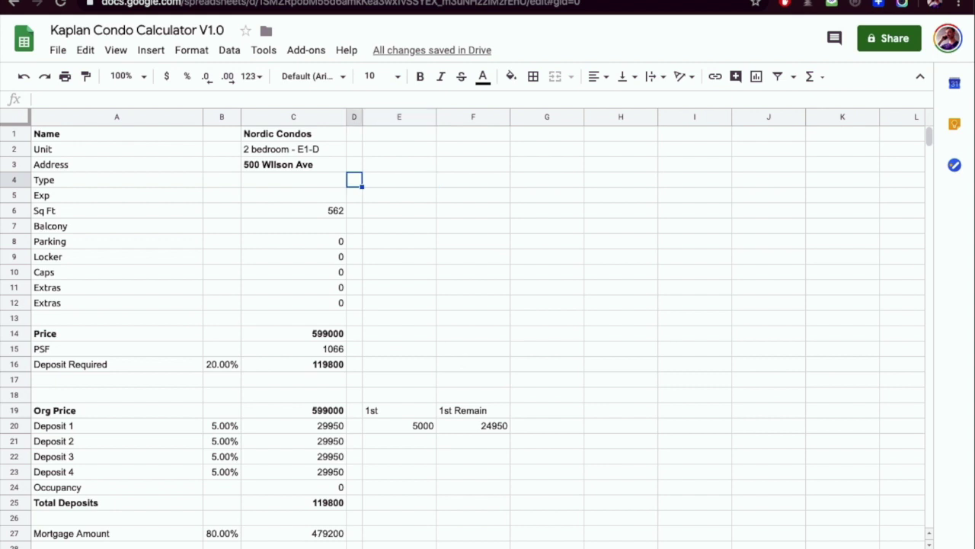
{"action": "key", "text": "Left"}
{"action": "key", "text": "Left"}
{"action": "key", "text": "Up"}
{"action": "key", "text": "Up"}
{"action": "key", "text": "Up"}
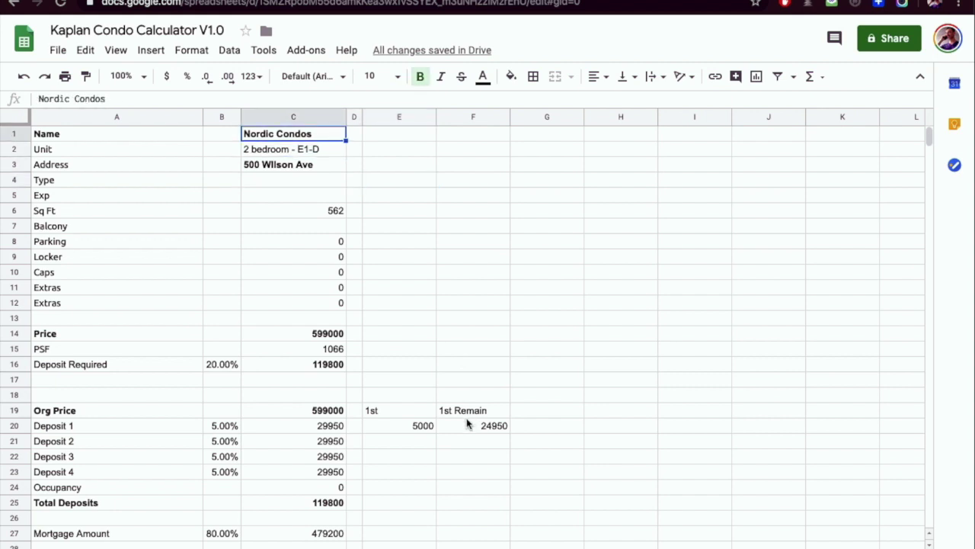
- Review the price, deposit, mortgage amount, monthly expense and monthly income sections, checking Deposit Required in C16 and Total Monthly in C35
{"action": "scroll", "coordinate": [314, 385], "scroll_direction": "down", "scroll_amount": 5}
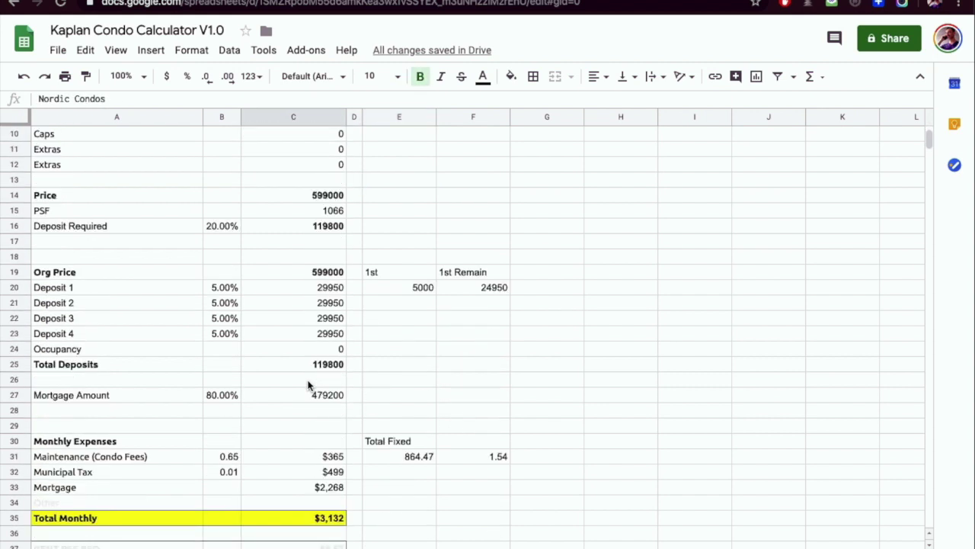
{"action": "scroll", "coordinate": [308, 386], "scroll_direction": "down", "scroll_amount": 2}
{"action": "scroll", "coordinate": [309, 385], "scroll_direction": "up", "scroll_amount": 2}
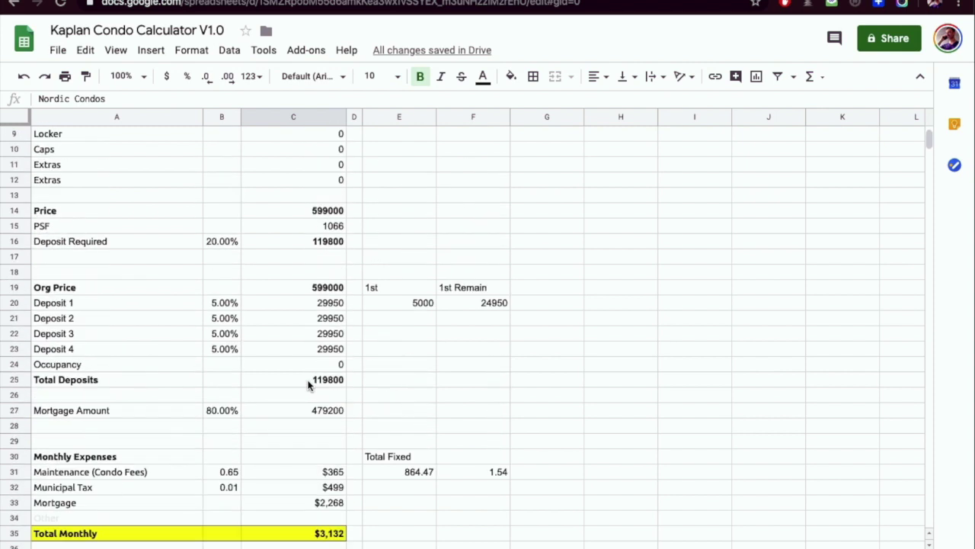
{"action": "scroll", "coordinate": [309, 385], "scroll_direction": "down", "scroll_amount": 3}
{"action": "scroll", "coordinate": [308, 386], "scroll_direction": "down", "scroll_amount": 4}
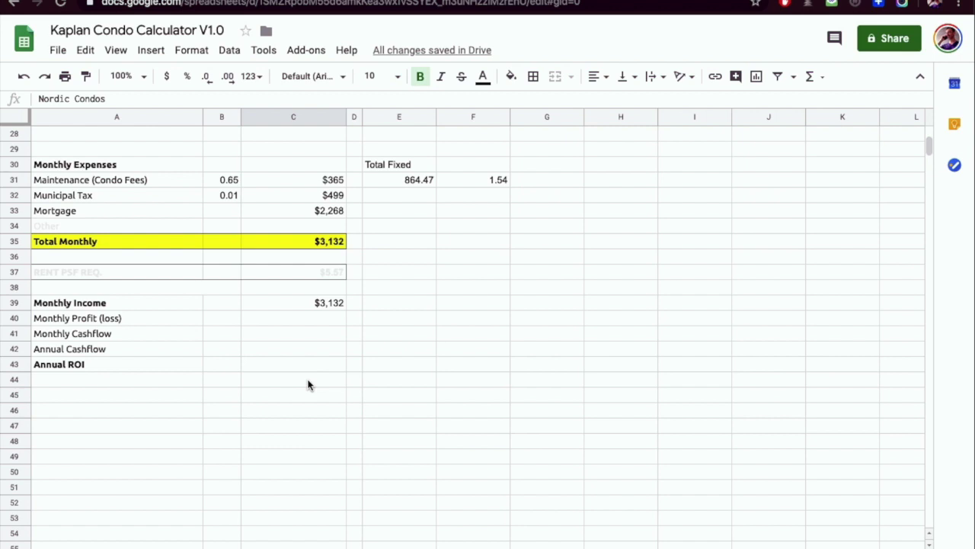
{"action": "left_click", "coordinate": [299, 241]}
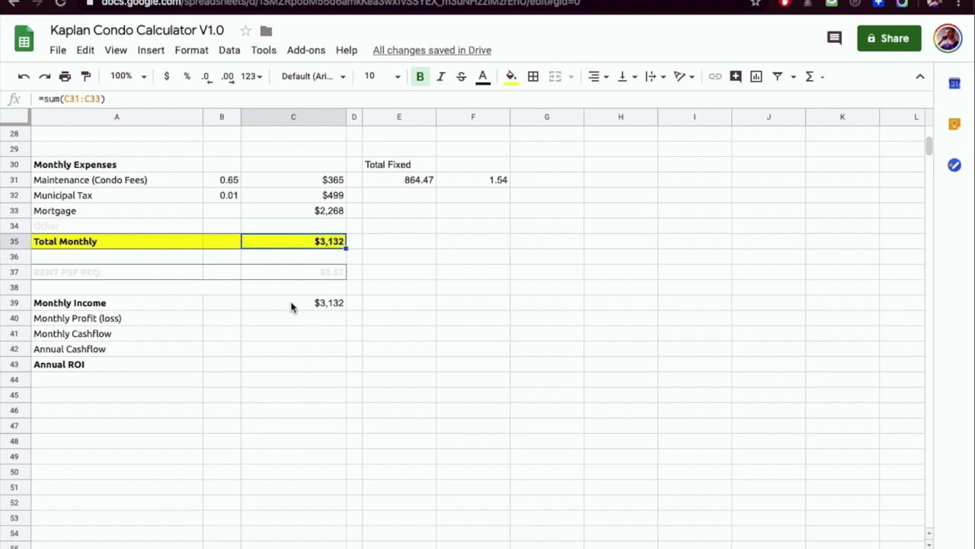
{"action": "scroll", "coordinate": [301, 356], "scroll_direction": "up", "scroll_amount": 10}
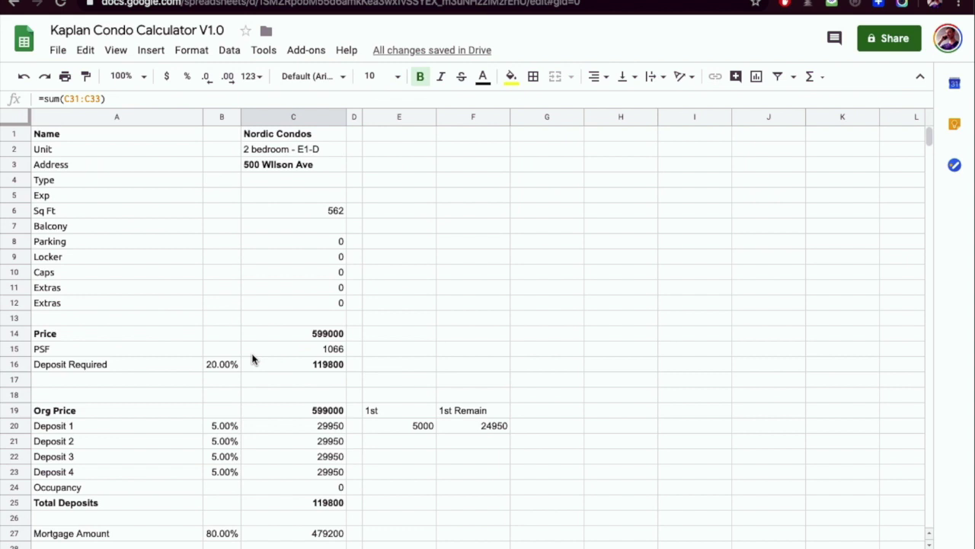
{"action": "scroll", "coordinate": [253, 358], "scroll_direction": "down", "scroll_amount": 1}
{"action": "left_click", "coordinate": [307, 320]}
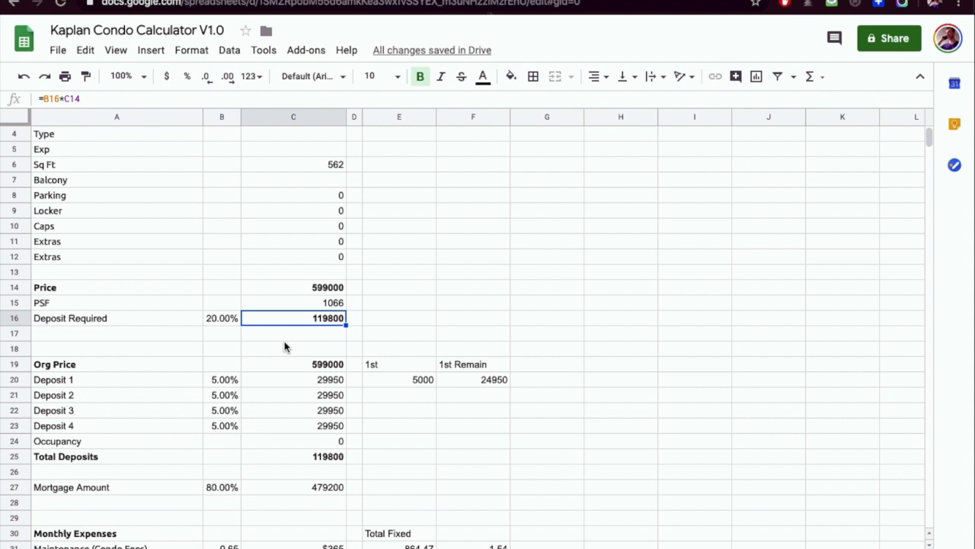
{"action": "scroll", "coordinate": [285, 346], "scroll_direction": "down", "scroll_amount": 3}
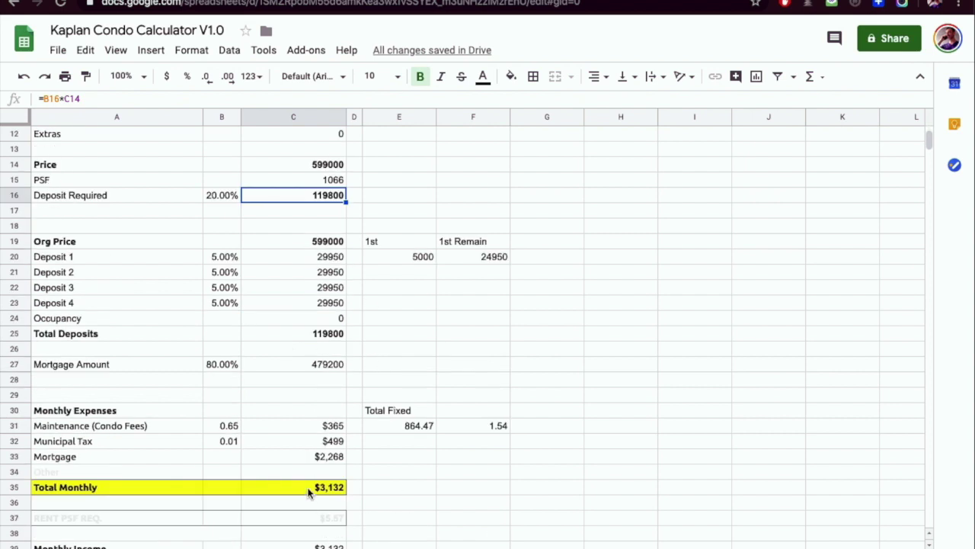
{"action": "left_click", "coordinate": [309, 490]}
- Set the condo Price in C14 to 550000
{"action": "left_click", "coordinate": [314, 170]}
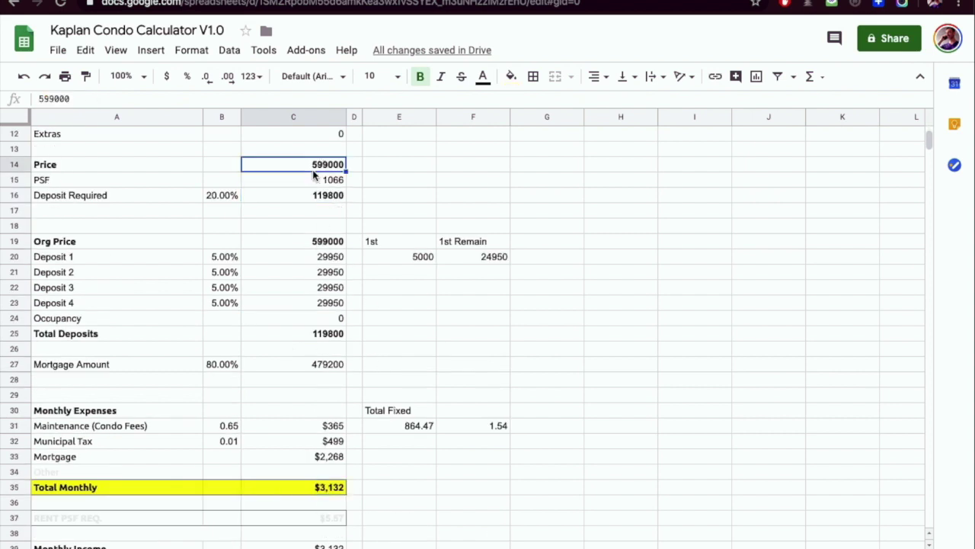
{"action": "type", "text": "550000"}
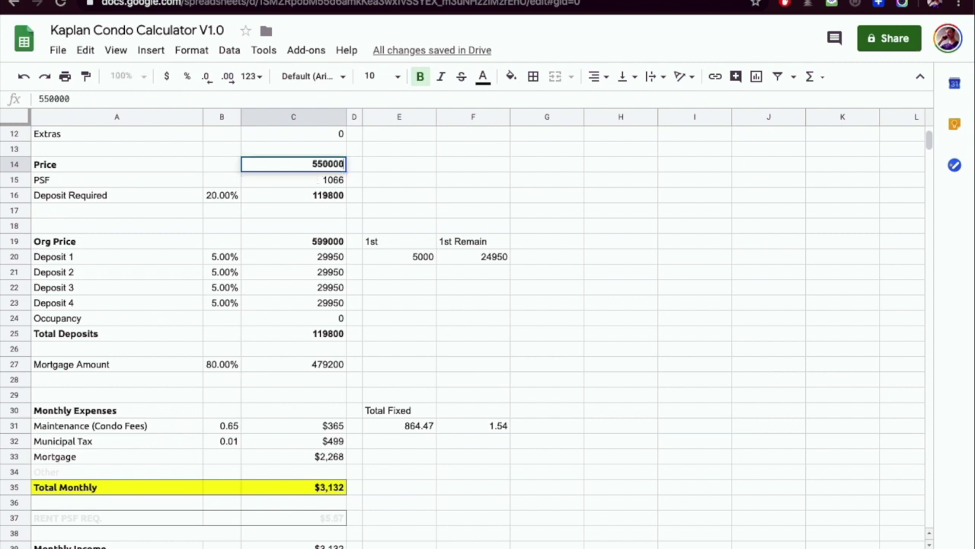
{"action": "key", "text": "Return"}
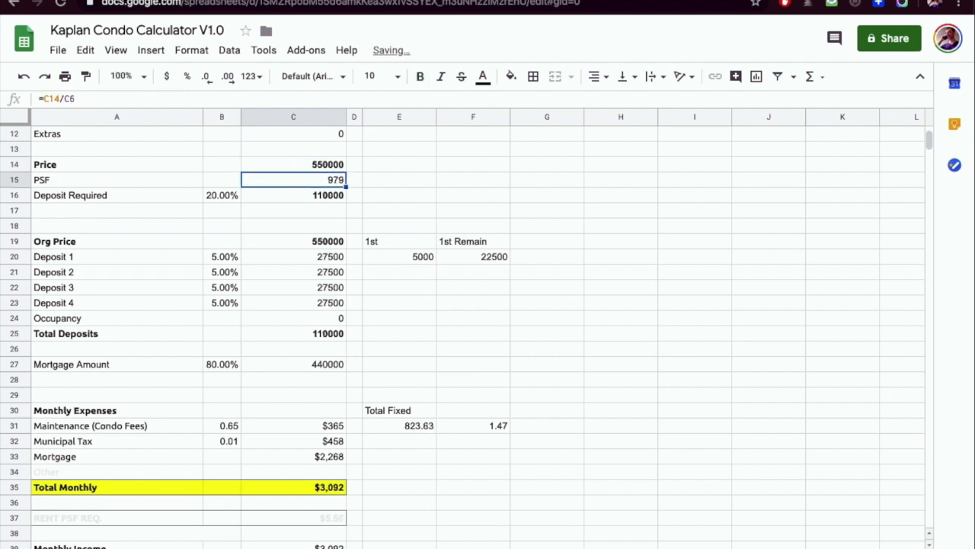
- Copy the Mortgage Amount from C27 into the TD mortgage payment calculator as the mortgage amount, 440000
{"action": "left_click", "coordinate": [341, 366]}
{"action": "key", "text": "ctrl+c"}
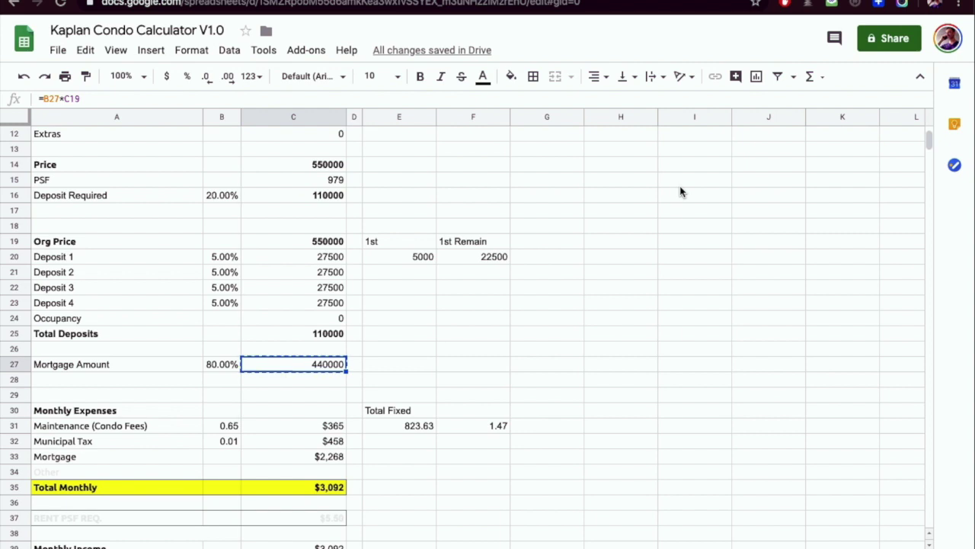
{"action": "key", "text": "ctrl+Tab"}
{"action": "key", "text": "ctrl+Tab"}
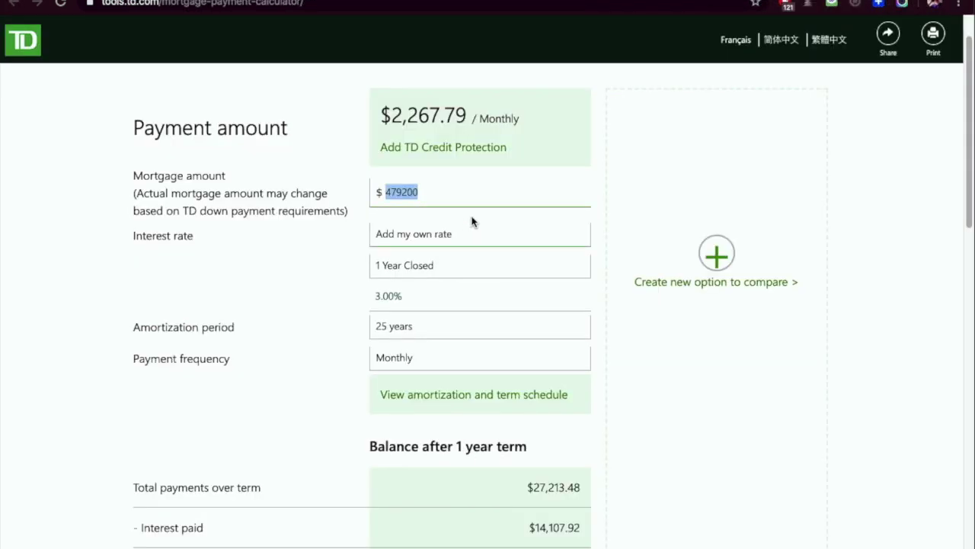
{"action": "key", "text": "ctrl+v"}
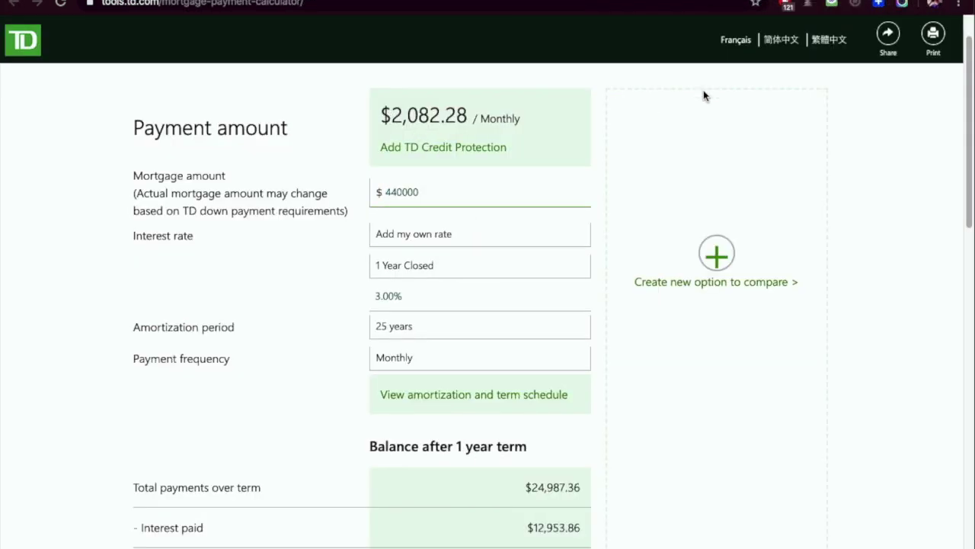
- Return to the condo calculator spreadsheet and set the Mortgage expense in C33 to 2082
{"action": "left_click", "coordinate": [753, 6]}
{"action": "left_click", "coordinate": [339, 454]}
{"action": "type", "text": "2082"}
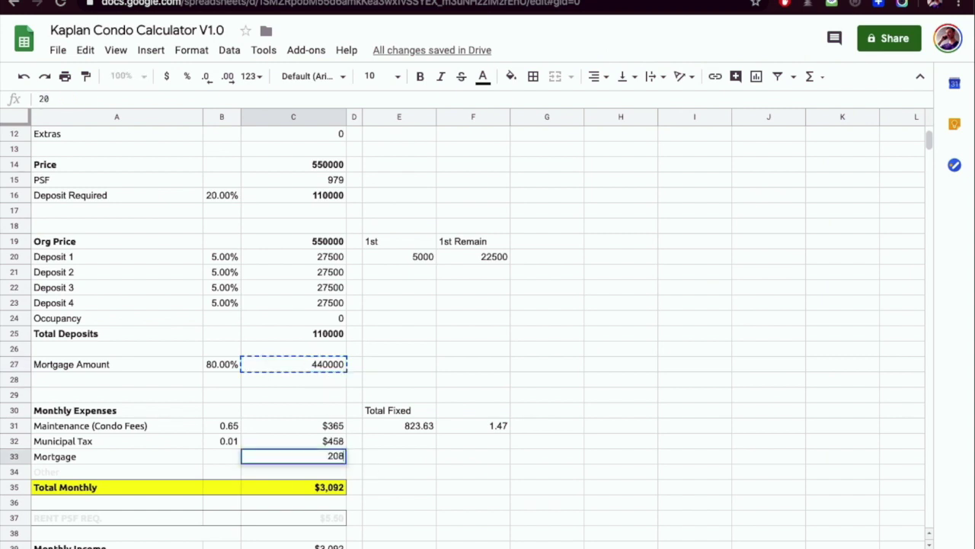
{"action": "key", "text": "Return"}
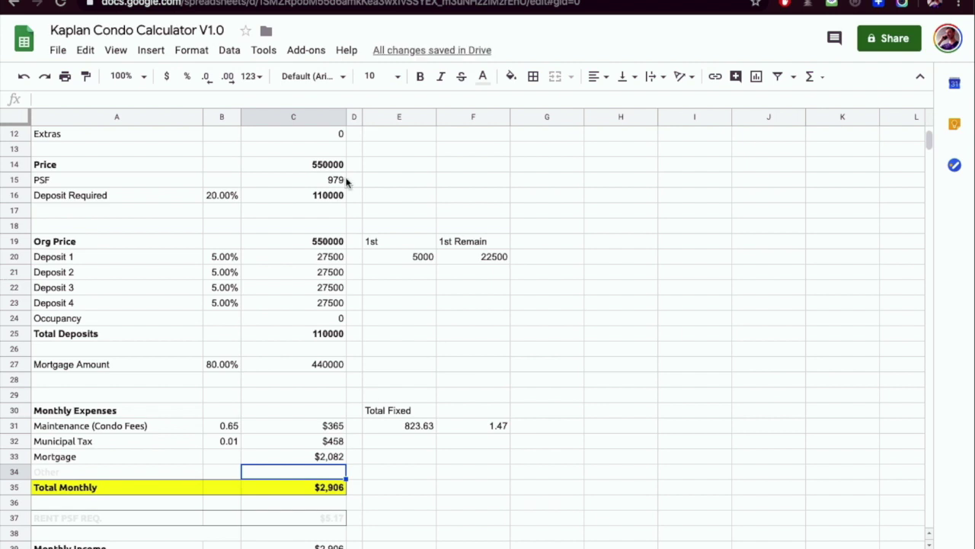
- Set the condo Price in C14 to 565000
{"action": "left_click", "coordinate": [324, 164]}
{"action": "type", "text": "565000"}
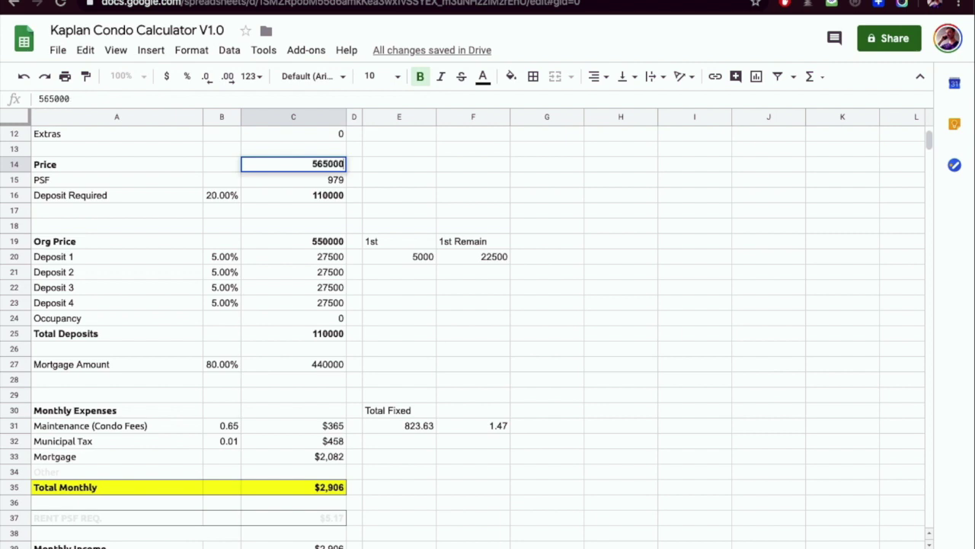
{"action": "key", "text": "Return"}
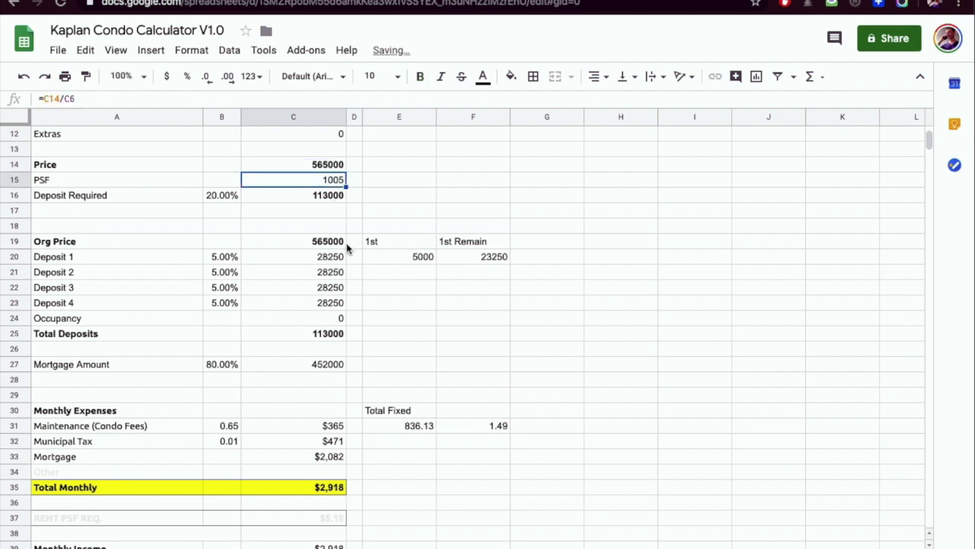
- Copy the Mortgage Amount from C27 into the TD mortgage payment calculator as the mortgage amount, 452000
{"action": "left_click", "coordinate": [330, 366]}
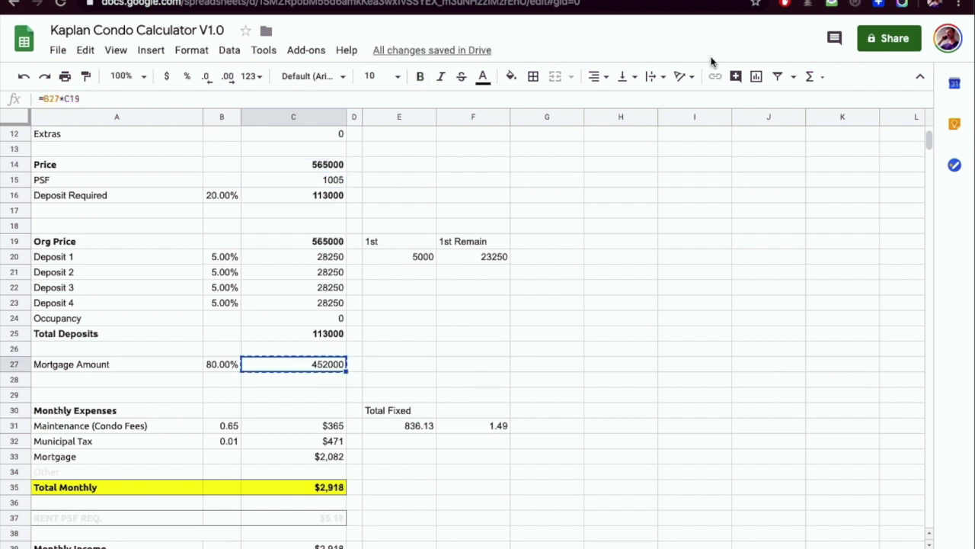
{"action": "left_click", "coordinate": [762, 1]}
{"action": "key", "text": "ctrl+v"}
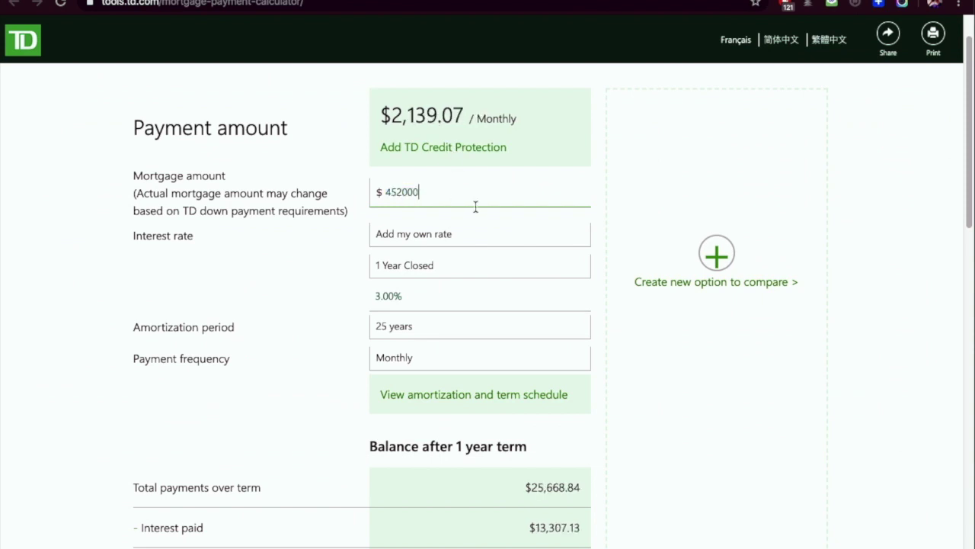
- Take the monthly payment from the TD calculator back to the condo spreadsheet and set the Mortgage expense in C33 to 2139
{"action": "left_click_drag", "start_coordinate": [391, 116], "coordinate": [466, 116]}
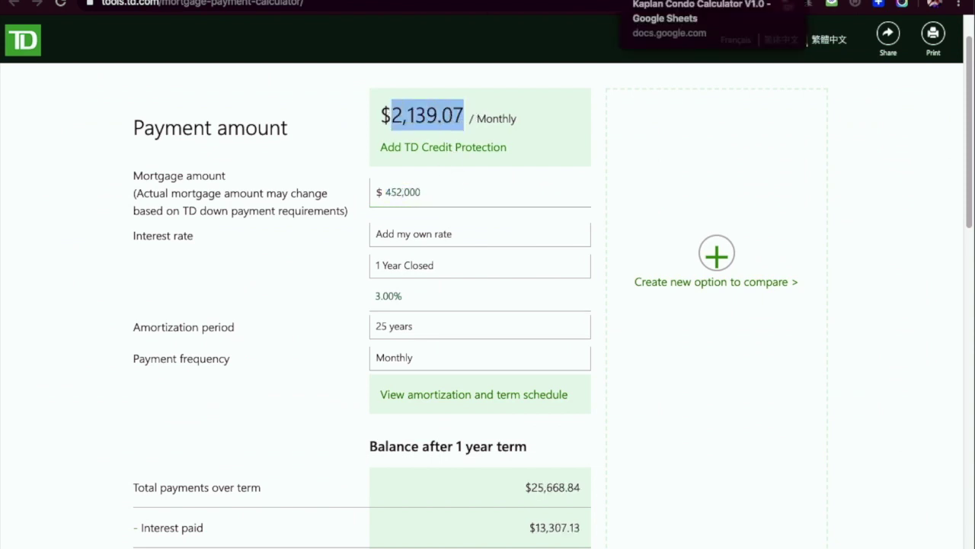
{"action": "left_click", "coordinate": [693, 2]}
{"action": "left_click", "coordinate": [341, 456]}
{"action": "type", "text": "2139"}
{"action": "key", "text": "Return"}
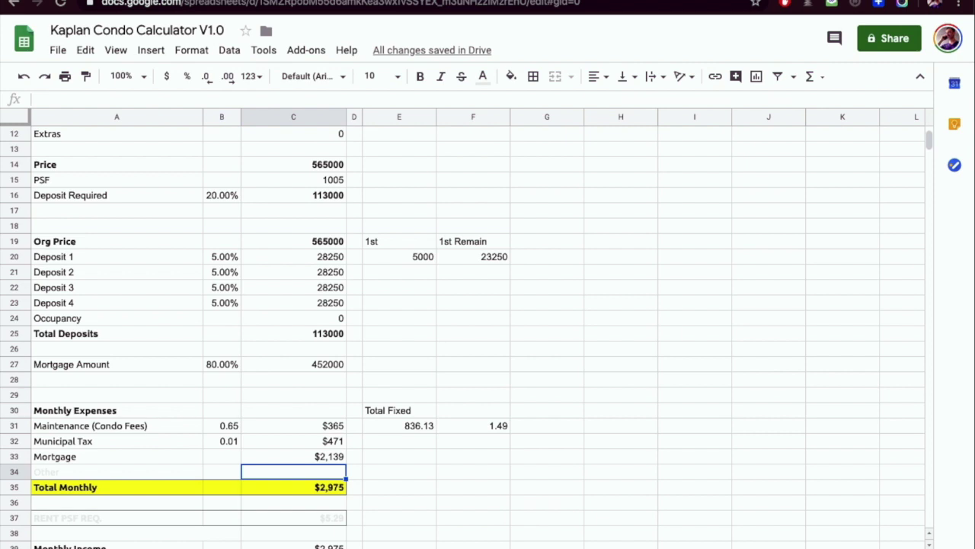
- Set the condo Price in C14 to 570000
{"action": "left_click", "coordinate": [311, 369]}
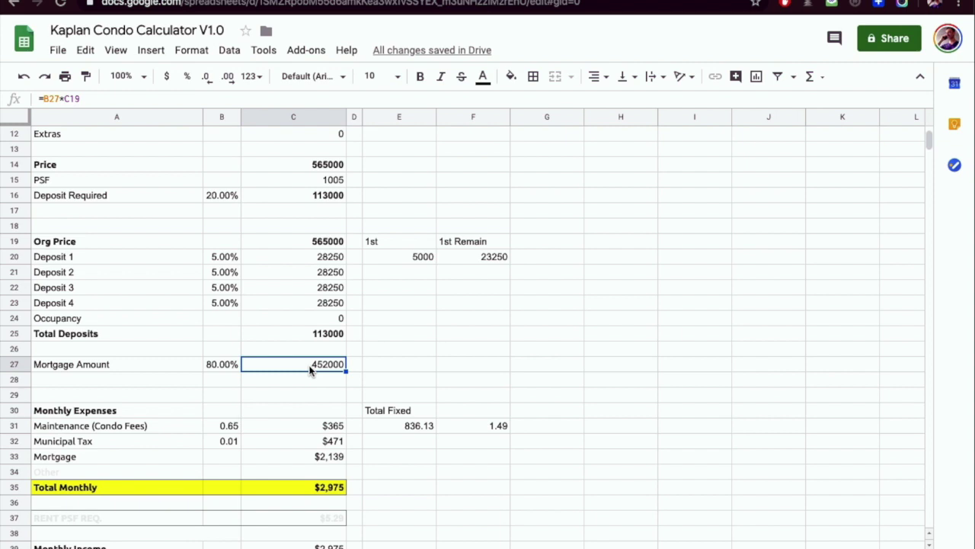
{"action": "left_click", "coordinate": [332, 169]}
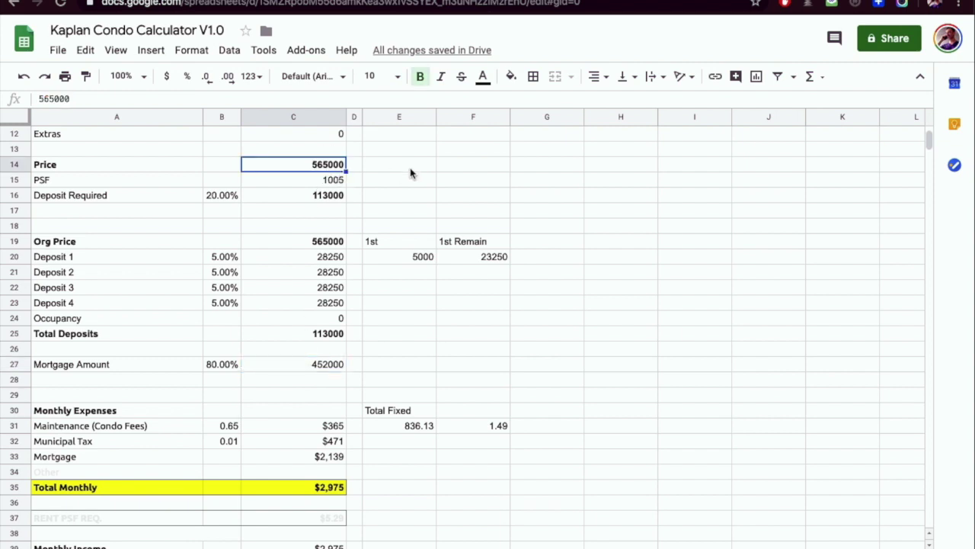
{"action": "left_click", "coordinate": [419, 169]}
{"action": "left_click", "coordinate": [330, 168]}
{"action": "type", "text": "570000"}
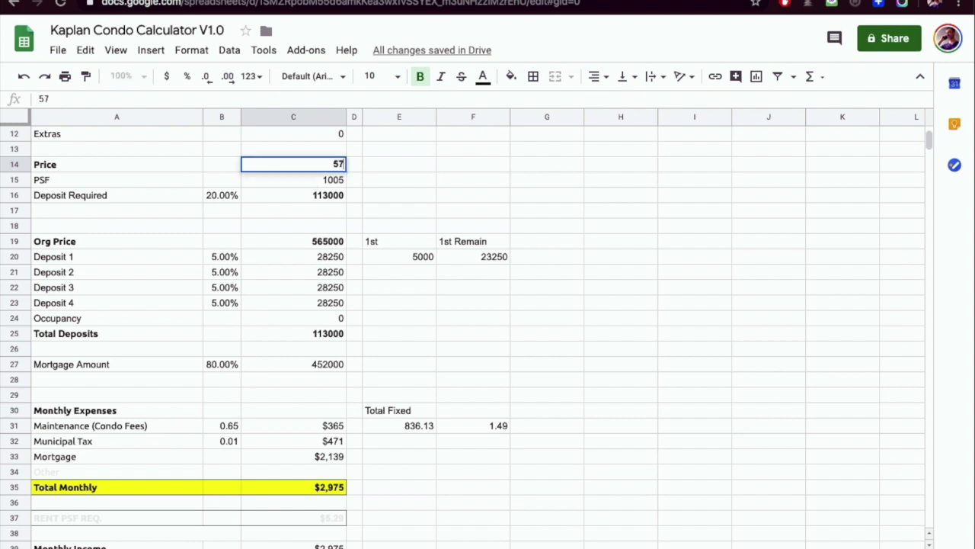
{"action": "key", "text": "Return"}
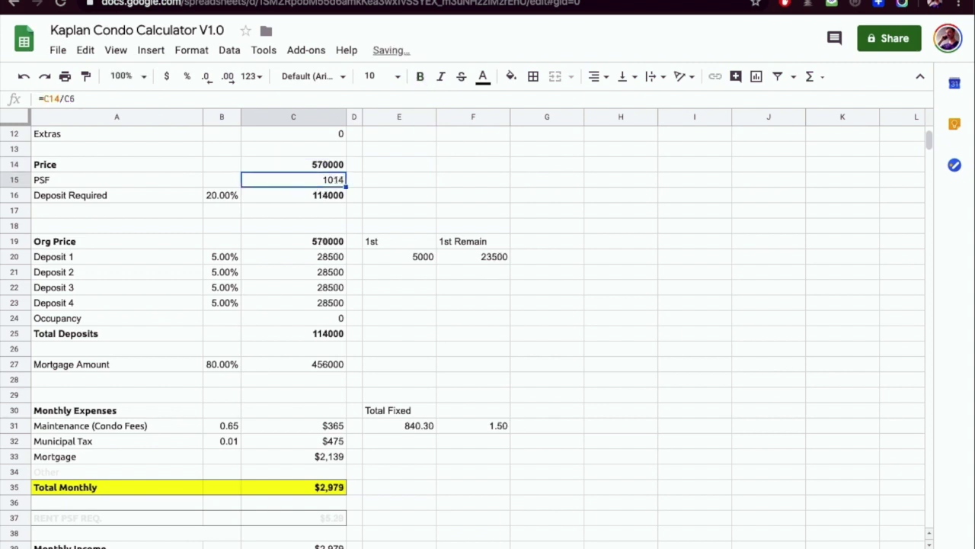
- Transfer the Mortgage Amount in C27 to the TD mortgage payment calculator as the mortgage amount, 456000
{"action": "left_click", "coordinate": [346, 196]}
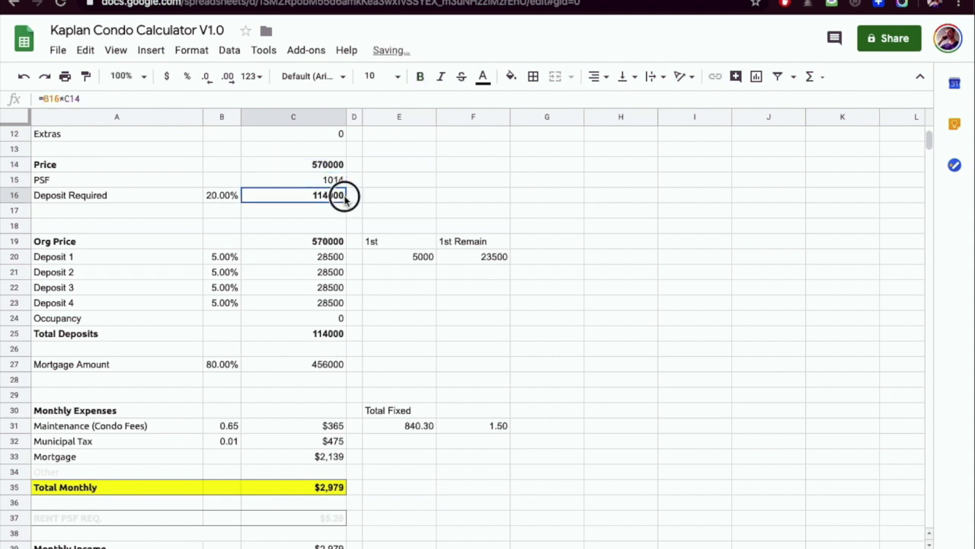
{"action": "left_click", "coordinate": [343, 242]}
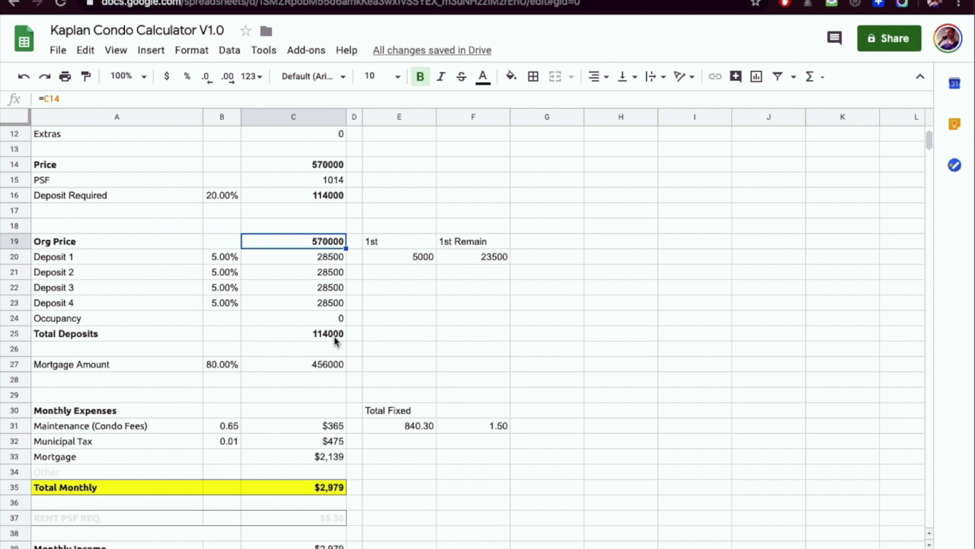
{"action": "left_click", "coordinate": [333, 366]}
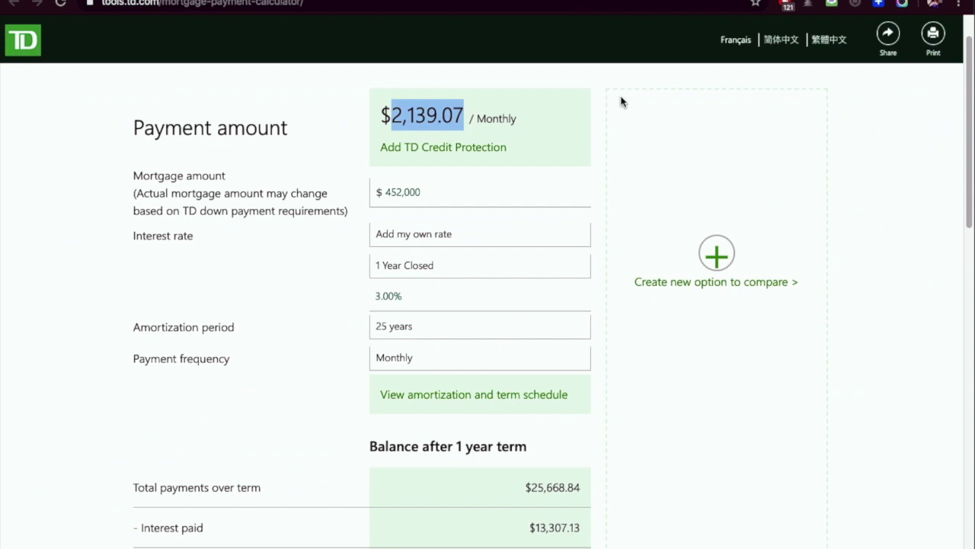
{"action": "double_click", "coordinate": [483, 191]}
{"action": "type", "text": "456000"}
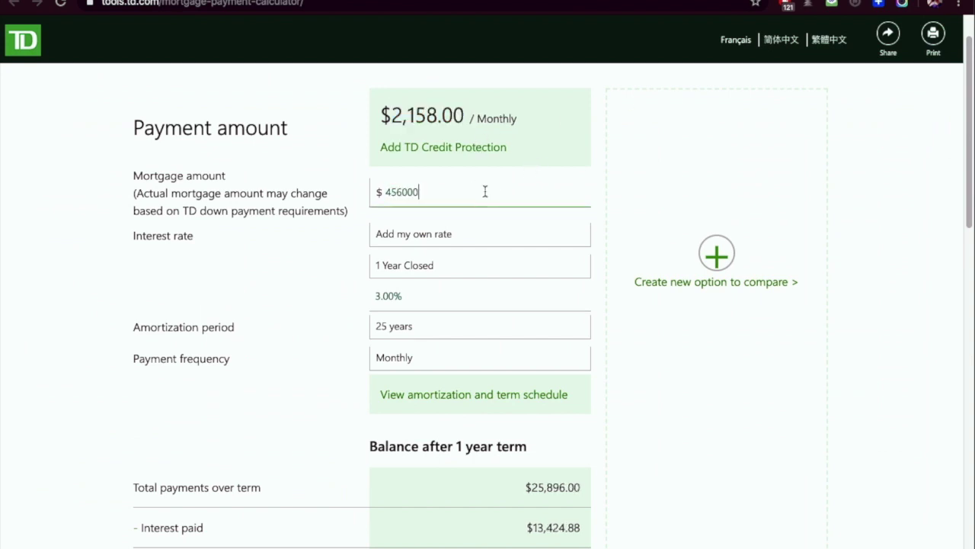
- Switch back to the condo calculator spreadsheet and set the Mortgage expense in C33 to the TD monthly payment, 2158
{"action": "left_click_drag", "start_coordinate": [394, 119], "coordinate": [465, 117]}
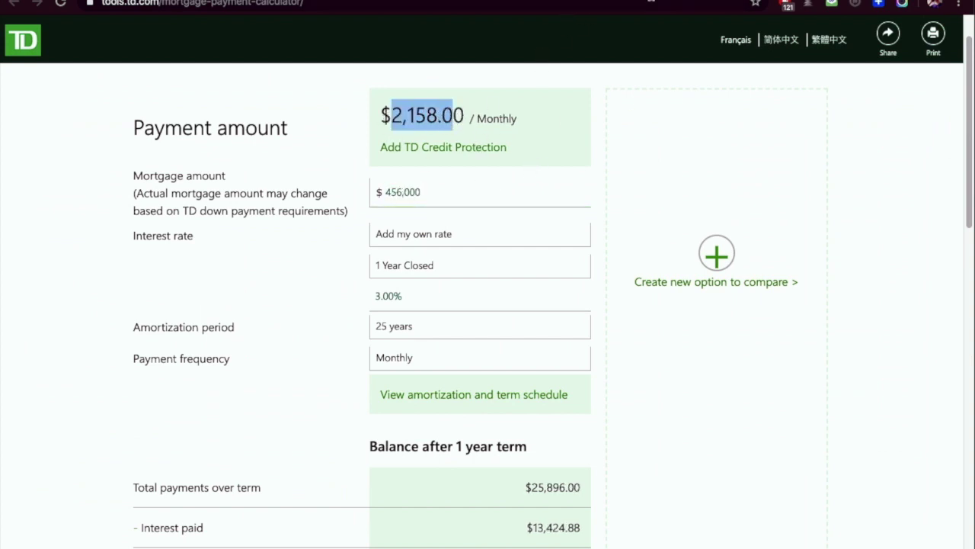
{"action": "left_click", "coordinate": [617, 2]}
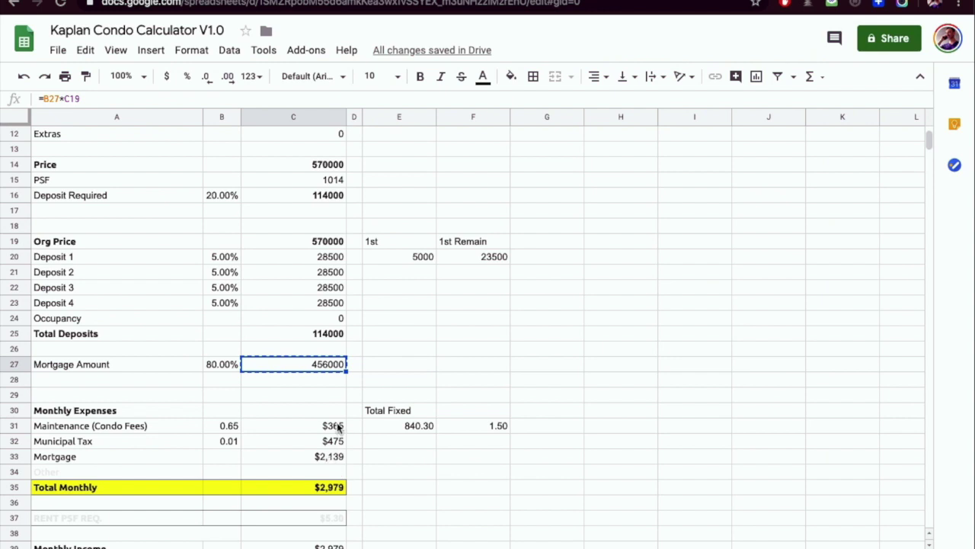
{"action": "left_click", "coordinate": [336, 456]}
{"action": "type", "text": "2158"}
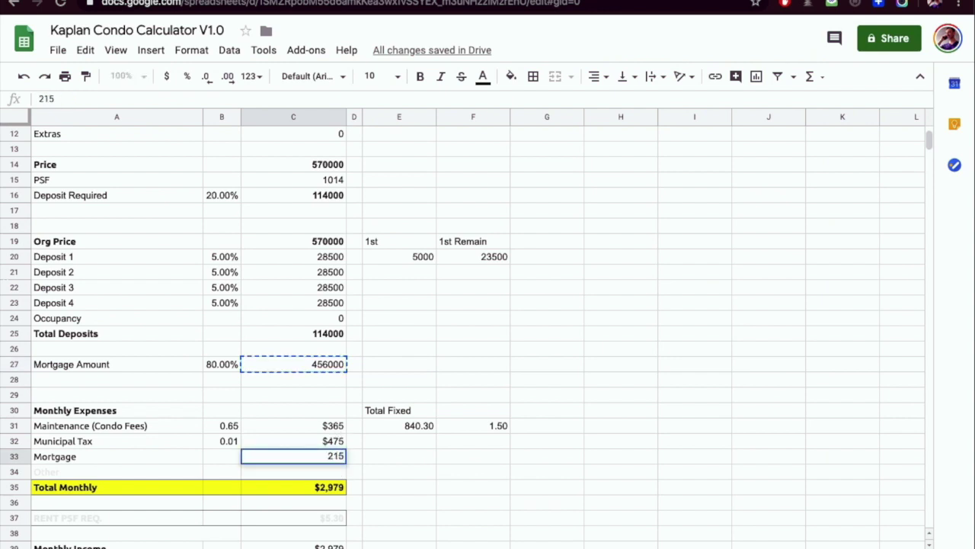
{"action": "key", "text": "Return"}
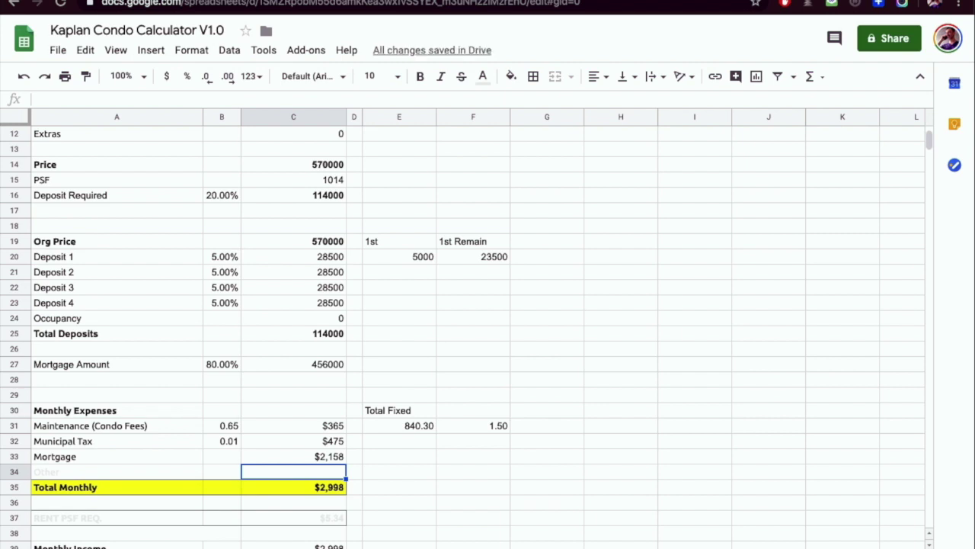
- Try a Maintenance rate of 0.56 in B31 and a Municipal Tax rate of 0.0095 in B32
{"action": "left_click", "coordinate": [232, 425]}
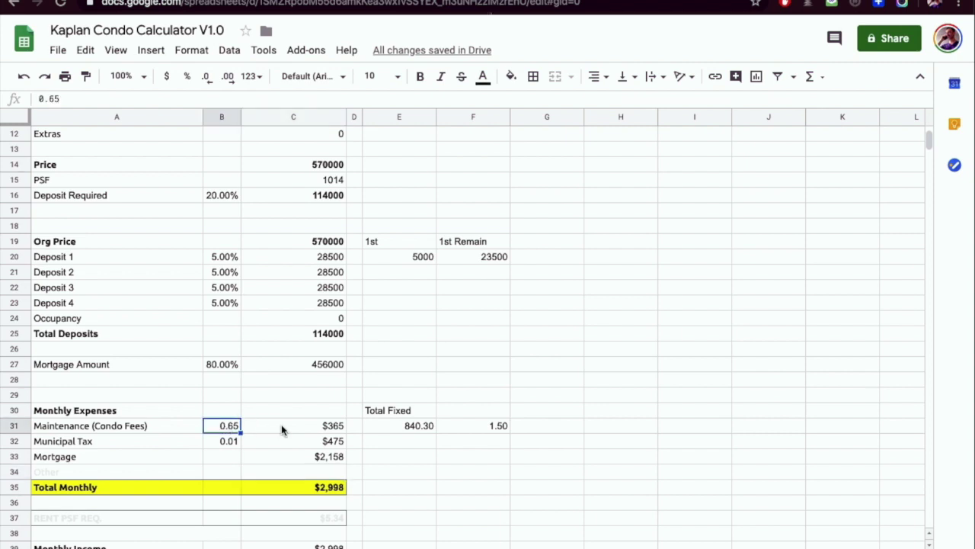
{"action": "left_click", "coordinate": [222, 442]}
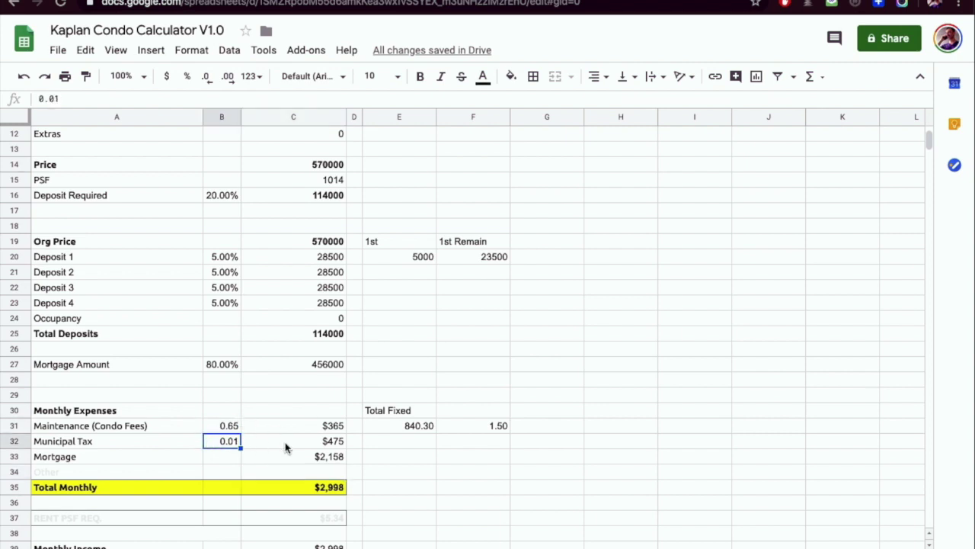
{"action": "key", "text": "Up"}
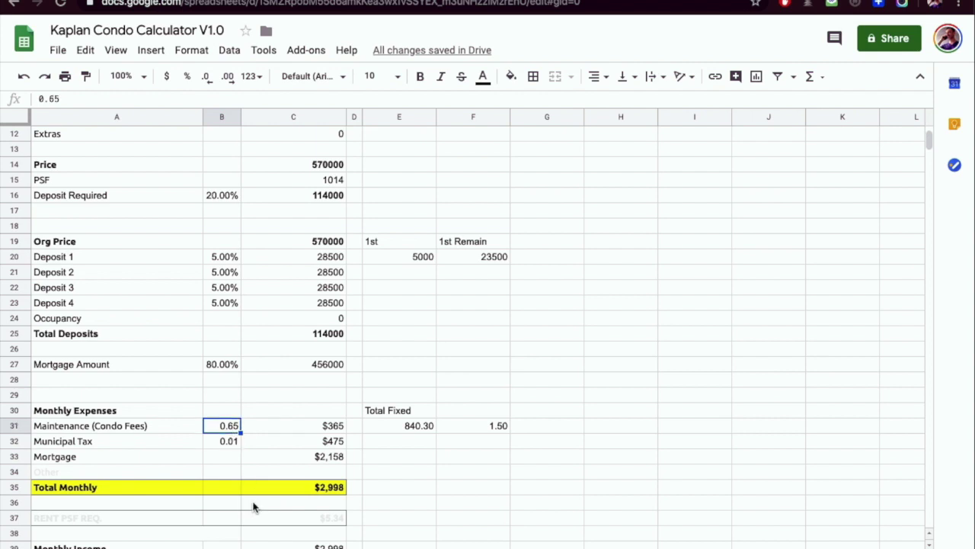
{"action": "type", "text": ".56"}
{"action": "key", "text": "Return"}
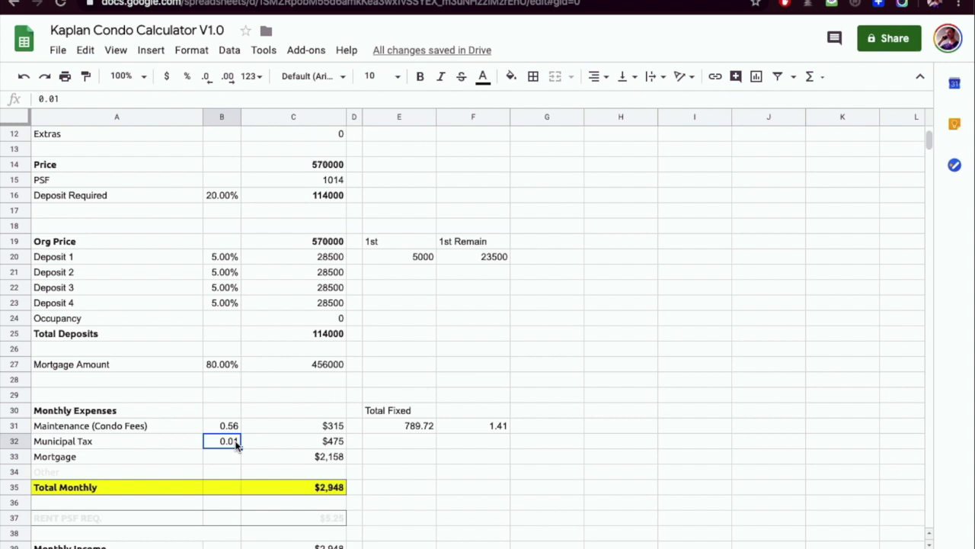
{"action": "type", "text": ".0095"}
{"action": "key", "text": "Return"}
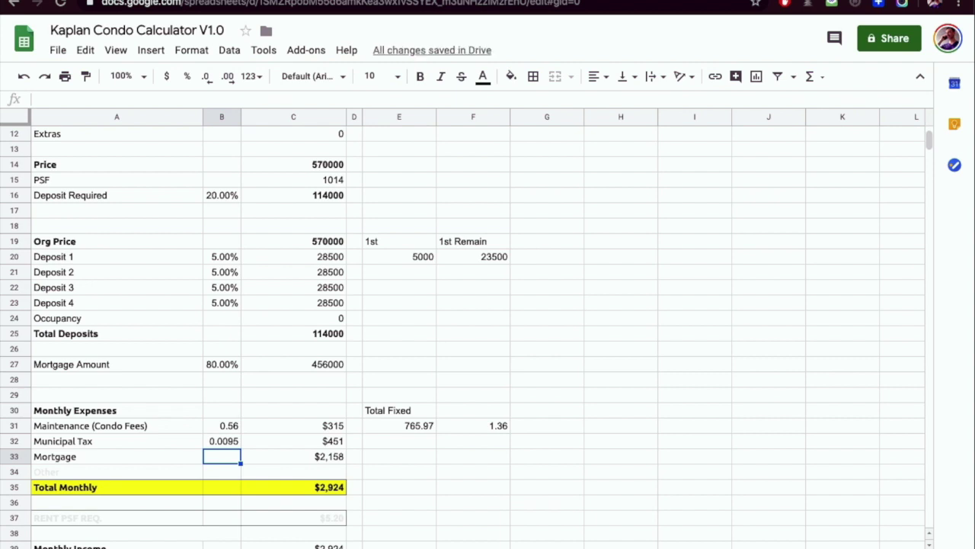
- Undo the changes to the Maintenance and Municipal Tax rates in B31 and B32
{"action": "left_click", "coordinate": [222, 425]}
{"action": "type", "text": "."}
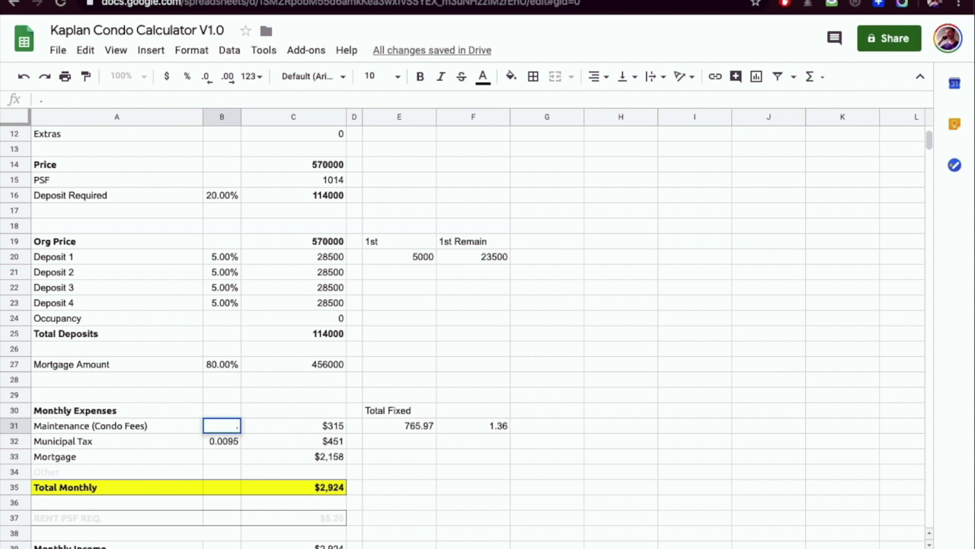
{"action": "key", "text": "Escape"}
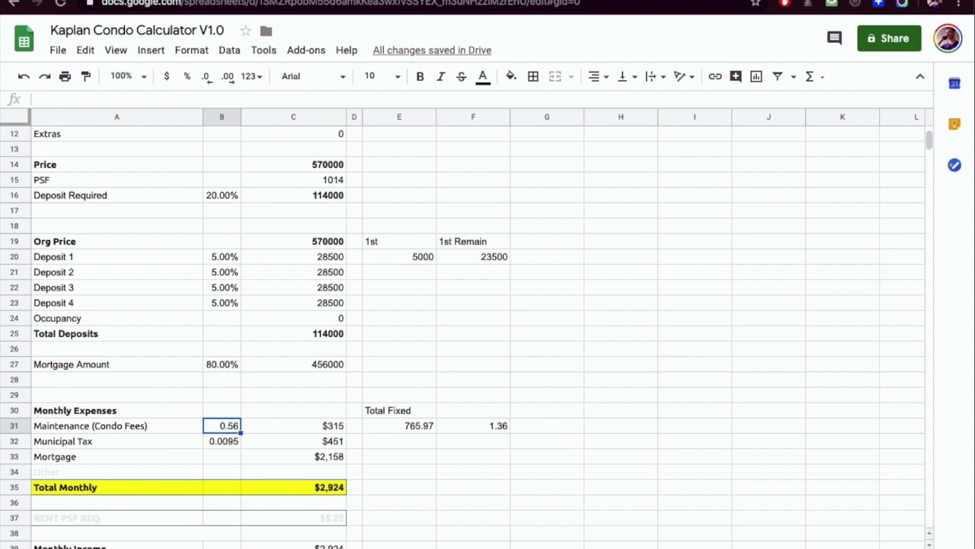
{"action": "key", "text": "ctrl+z"}
{"action": "key", "text": "ctrl+z"}
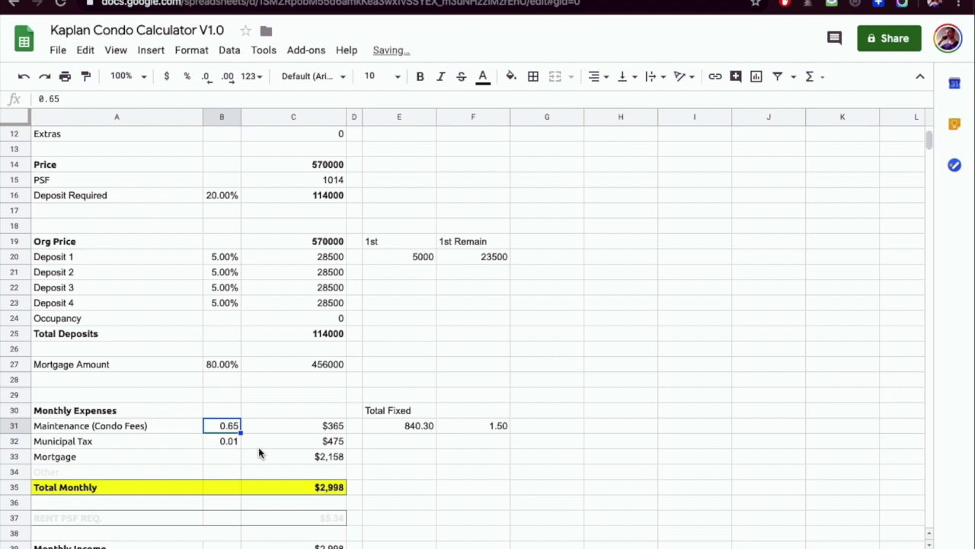
{"action": "left_click", "coordinate": [341, 491]}
{"action": "left_click", "coordinate": [405, 487]}
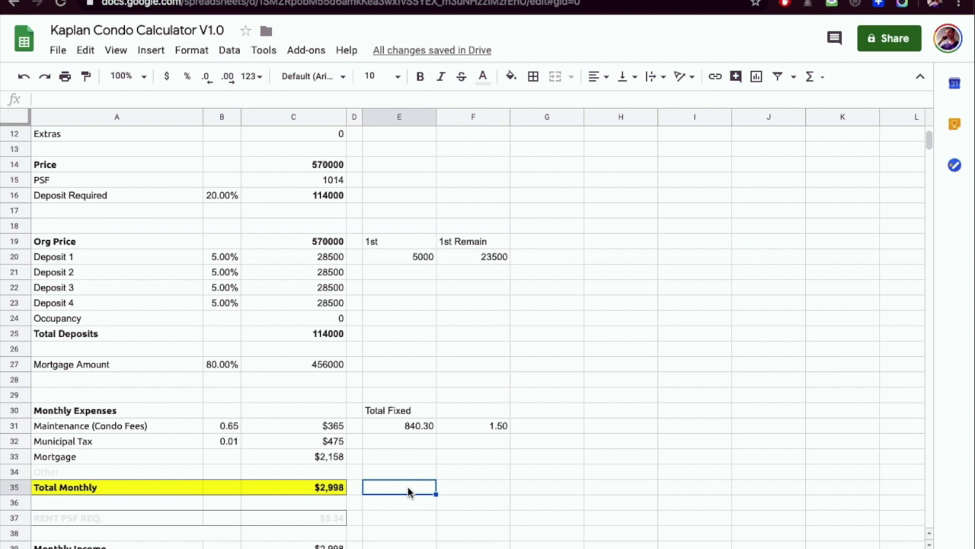
{"action": "left_click_drag", "start_coordinate": [331, 426], "coordinate": [333, 442]}
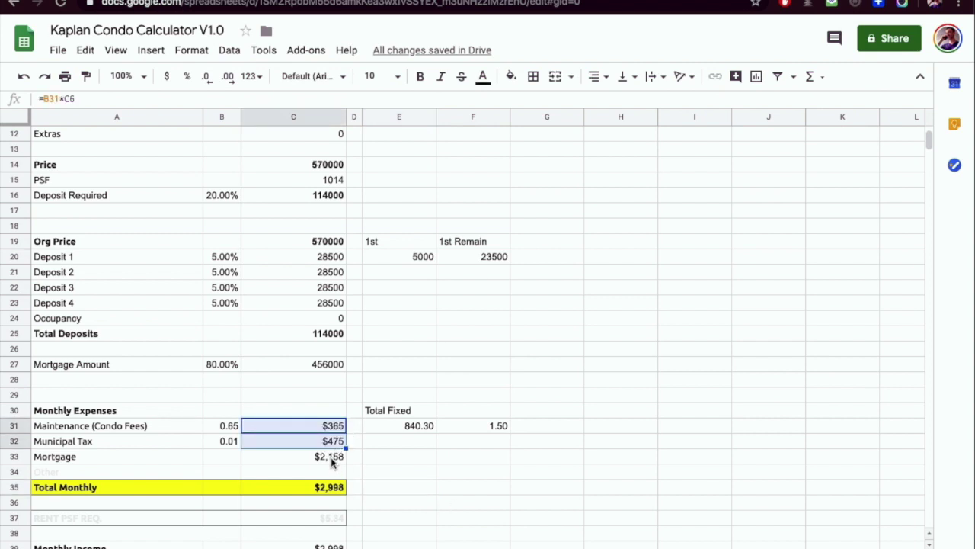
{"action": "left_click", "coordinate": [331, 457]}
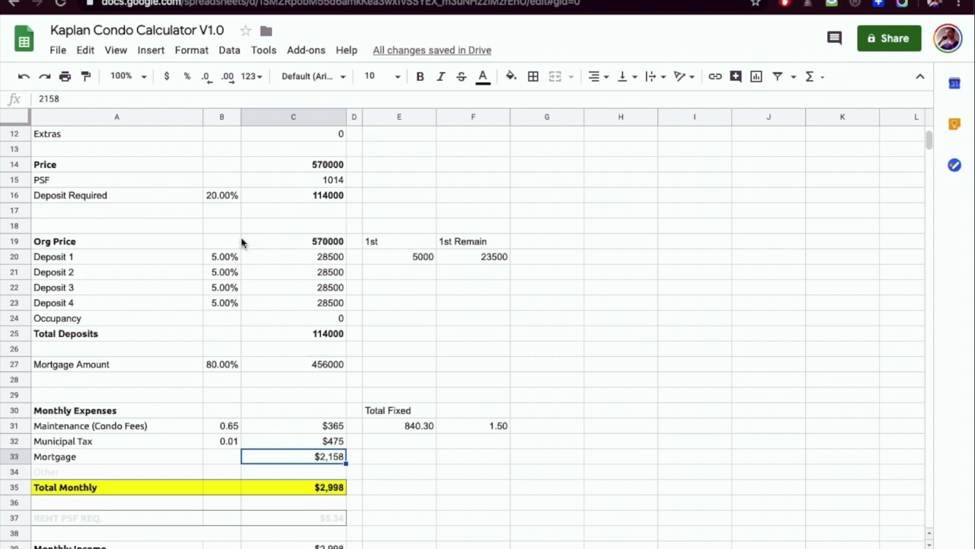
- Set the Deposit Required percentage in B16 to 35%
{"action": "left_click", "coordinate": [220, 196]}
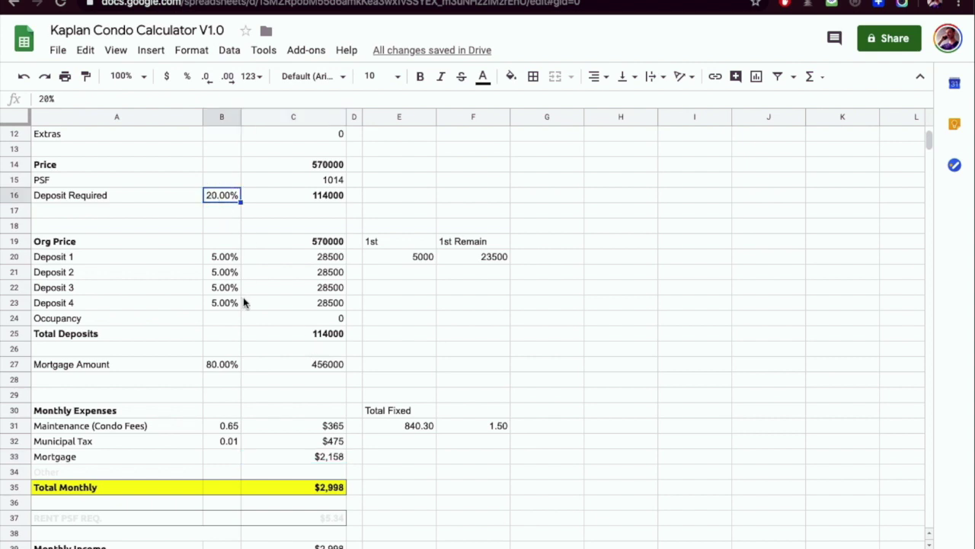
{"action": "type", "text": "35"}
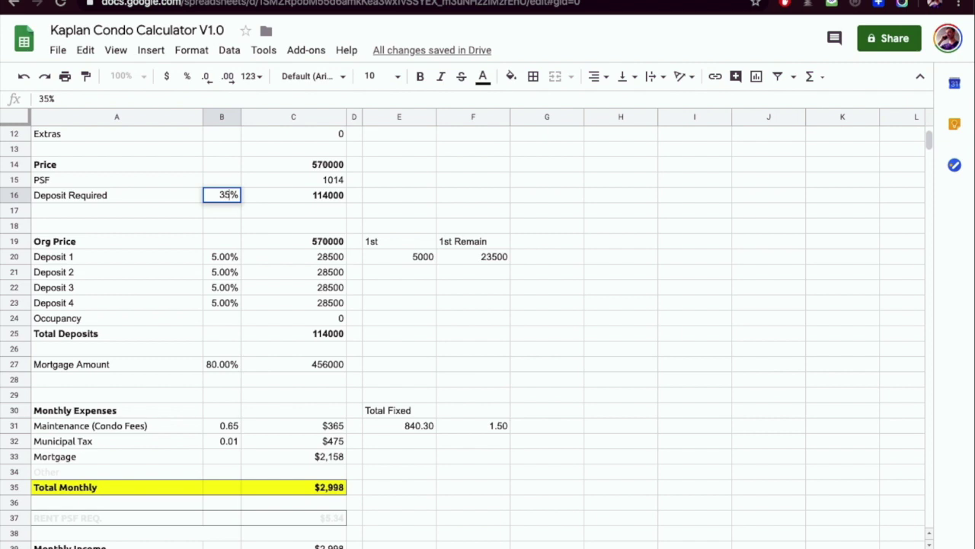
{"action": "key", "text": "Return"}
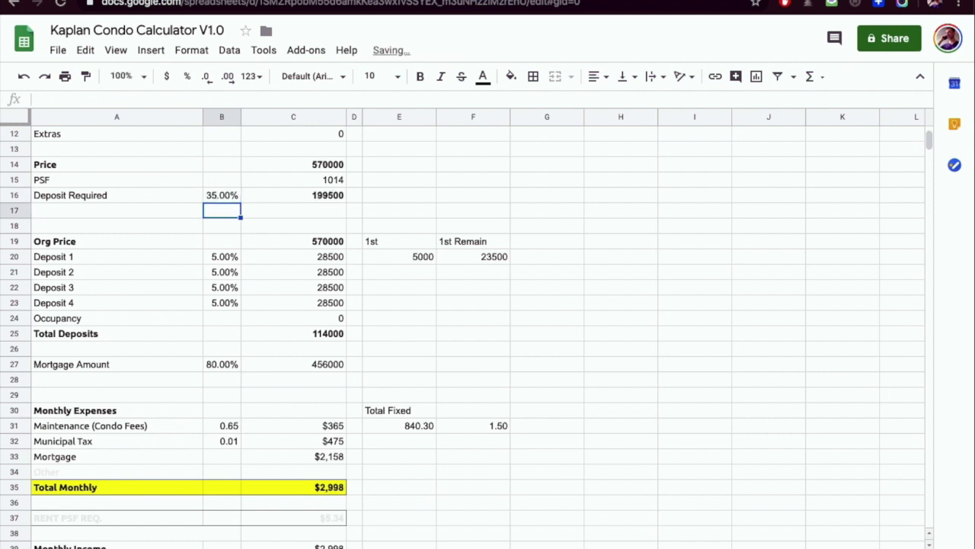
{"action": "left_click", "coordinate": [221, 195]}
{"action": "left_click", "coordinate": [294, 195]}
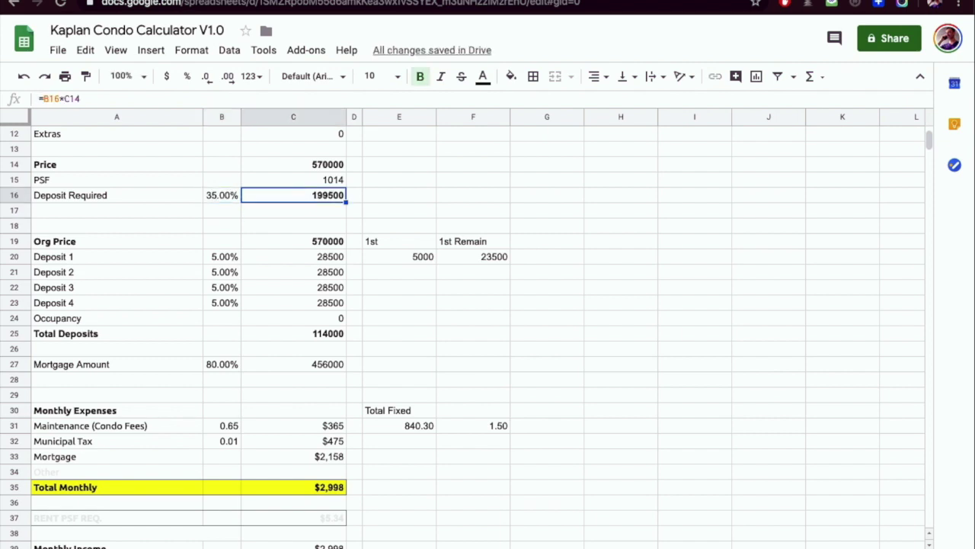
- Replace the Mortgage Amount percentage in B27 with the formula =1-B16, so it follows the Deposit Required percentage
{"action": "key", "text": "Down"}
{"action": "key", "text": "Down"}
{"action": "key", "text": "Down"}
{"action": "key", "text": "Down"}
{"action": "key", "text": "Down"}
{"action": "key", "text": "Down"}
{"action": "key", "text": "Down"}
{"action": "key", "text": "Down"}
{"action": "key", "text": "Down"}
{"action": "key", "text": "Down"}
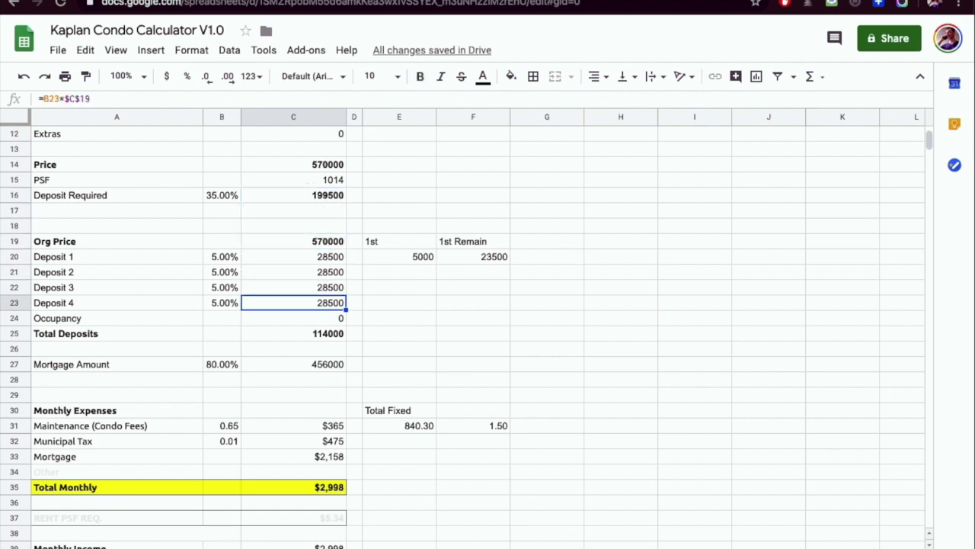
{"action": "key", "text": "Down"}
{"action": "key", "text": "Return"}
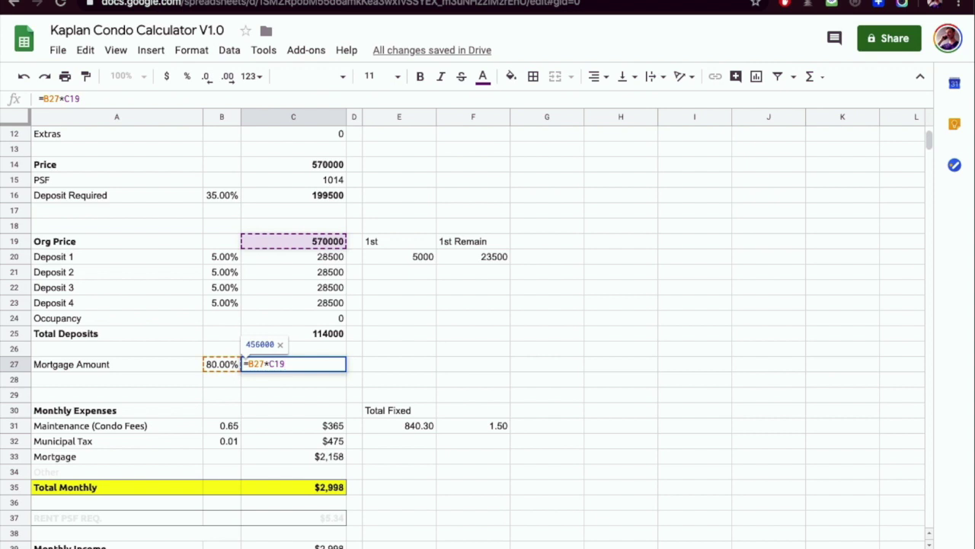
{"action": "key", "text": "Escape"}
{"action": "key", "text": "Left"}
{"action": "type", "text": "=1-"}
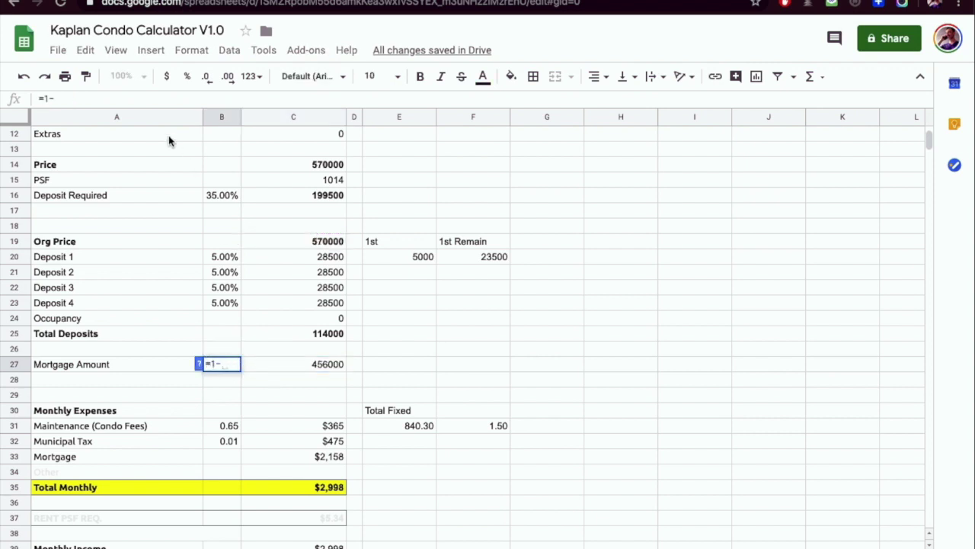
{"action": "left_click", "coordinate": [228, 194]}
{"action": "key", "text": "Return"}
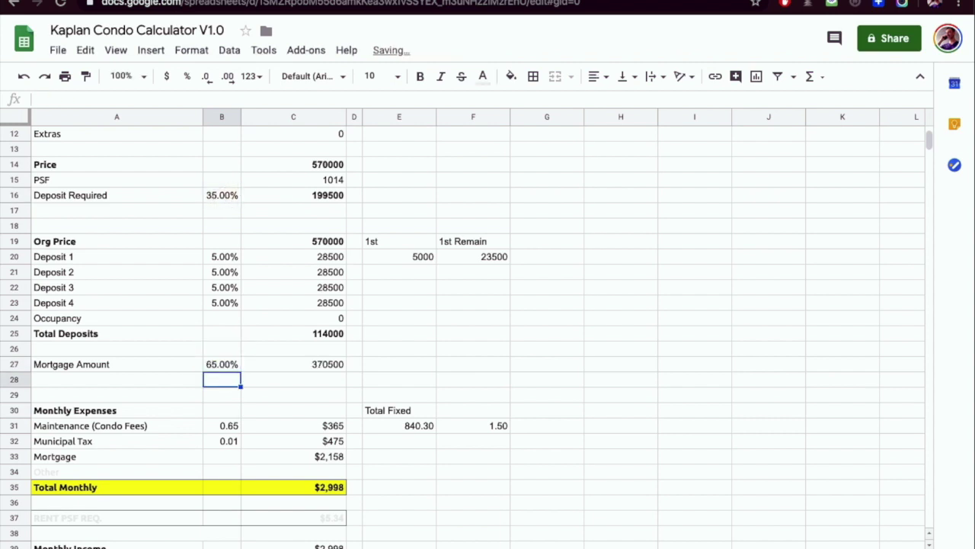
- Set the condo's Price in C14 to 580000
{"action": "key", "text": "Up"}
{"action": "key", "text": "Right"}
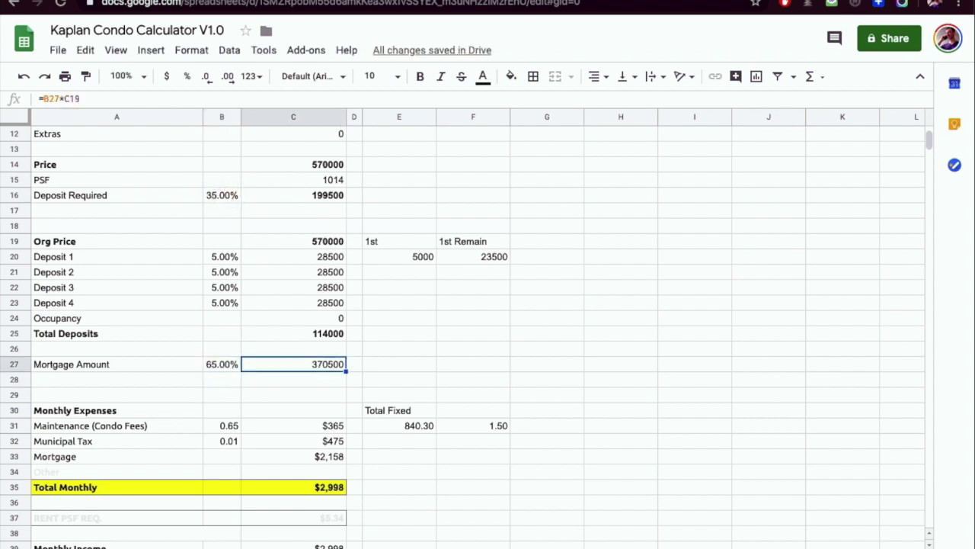
{"action": "key", "text": "Up"}
{"action": "key", "text": "Up"}
{"action": "key", "text": "Up"}
{"action": "key", "text": "Up"}
{"action": "key", "text": "Up"}
{"action": "key", "text": "Up"}
{"action": "key", "text": "Up"}
{"action": "key", "text": "Up"}
{"action": "key", "text": "Up"}
{"action": "key", "text": "Up"}
{"action": "key", "text": "Up"}
{"action": "key", "text": "Up"}
{"action": "key", "text": "Up"}
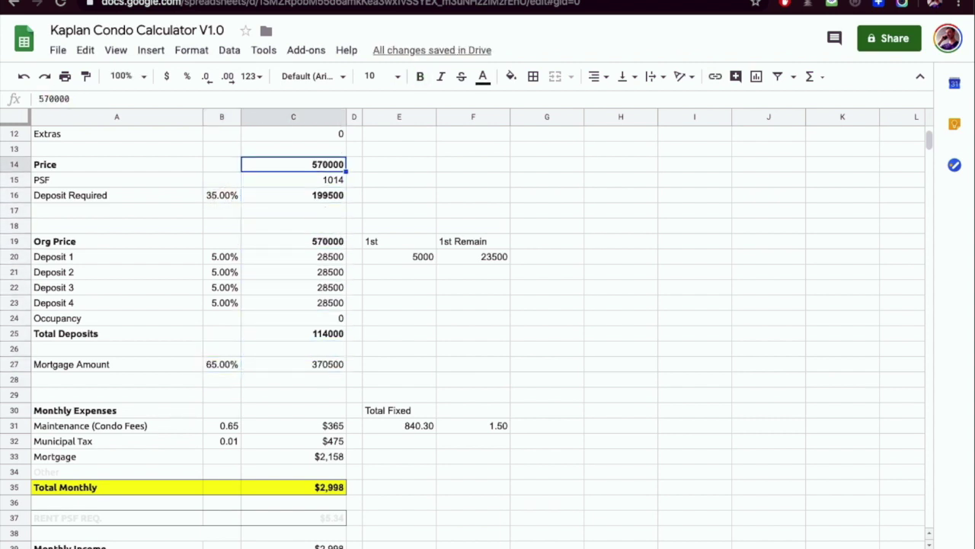
{"action": "type", "text": "580000"}
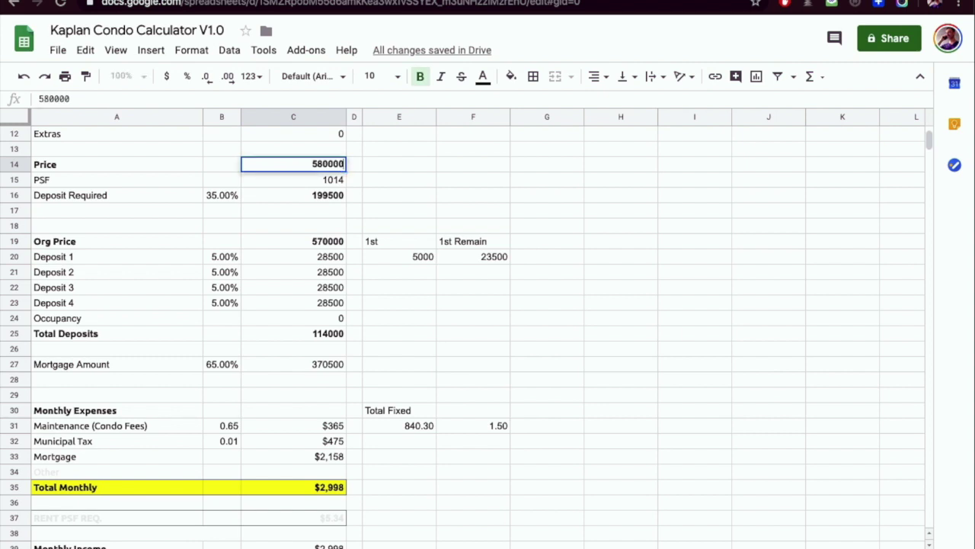
{"action": "key", "text": "Return"}
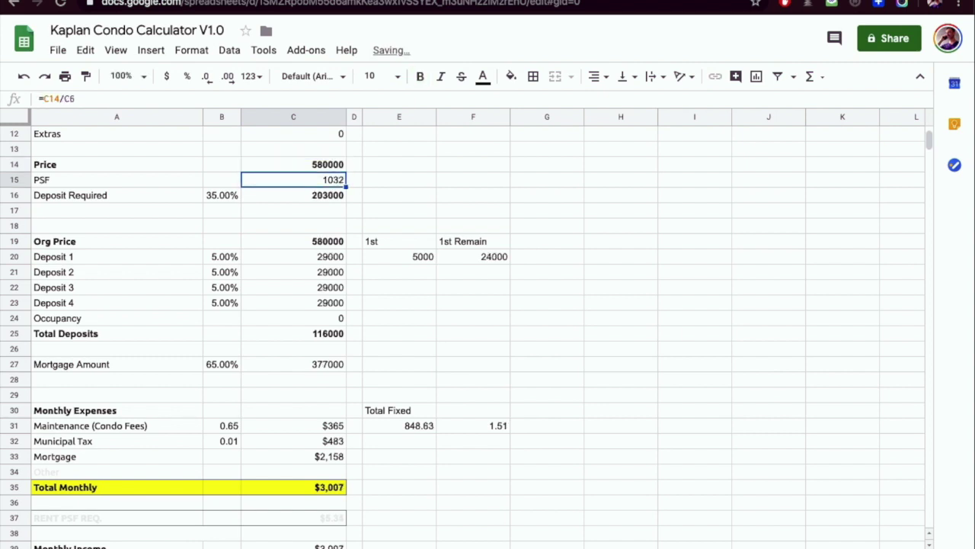
- Copy the Mortgage Amount of 377000 from C27 into the mortgage amount of the TD mortgage payment calculator and highlight the monthly payment
{"action": "left_click", "coordinate": [306, 366]}
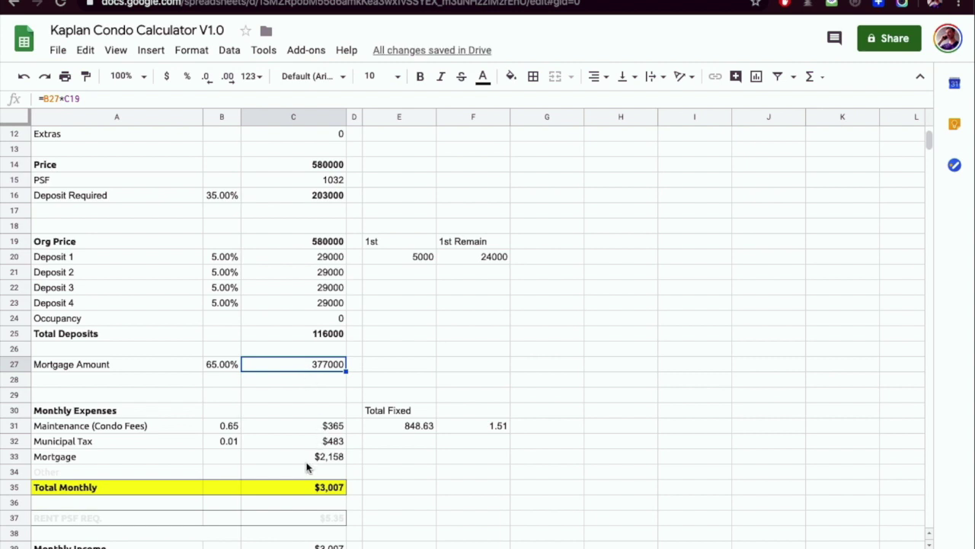
{"action": "key", "text": "ctrl+c"}
{"action": "left_click", "coordinate": [876, 2]}
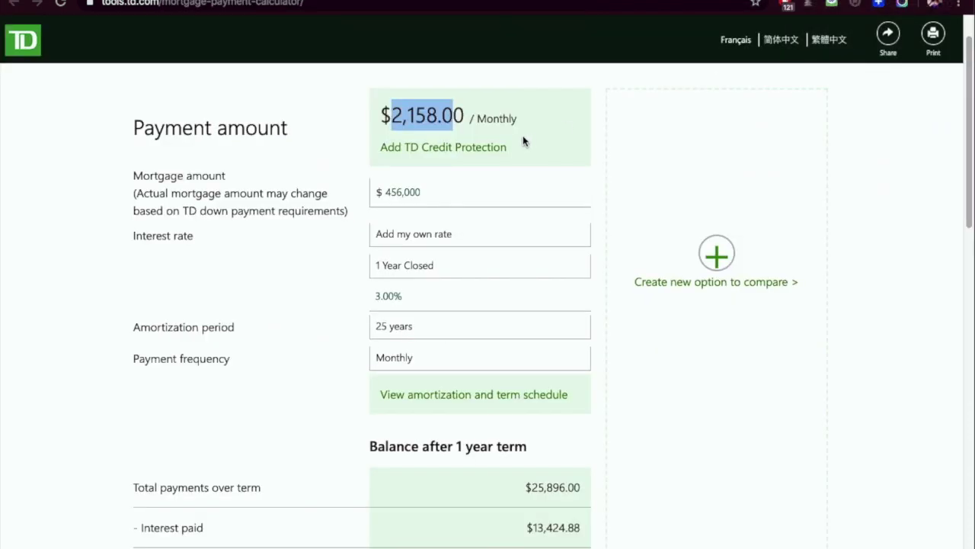
{"action": "left_click", "coordinate": [458, 198]}
{"action": "key", "text": "ctrl+v"}
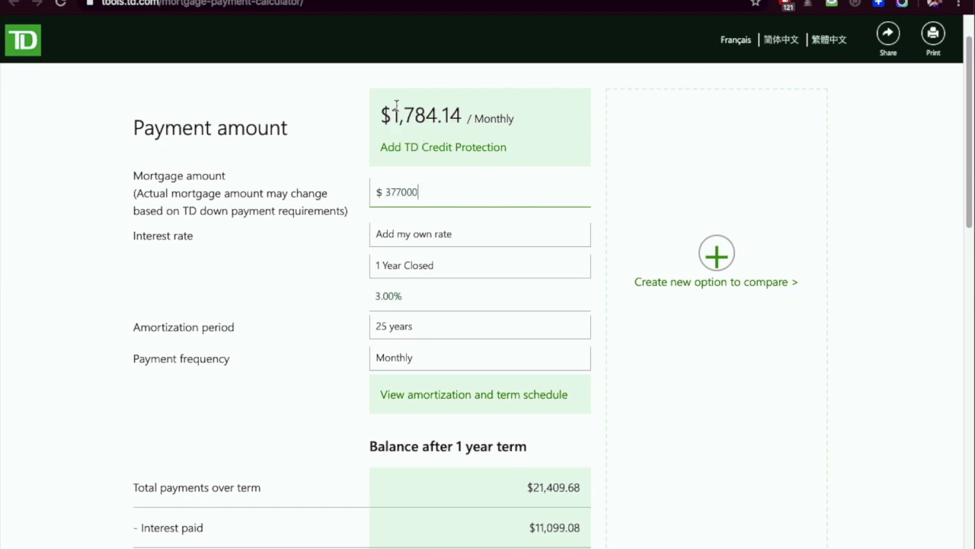
{"action": "left_click_drag", "start_coordinate": [392, 113], "coordinate": [460, 113]}
- Back in the condo calculator spreadsheet, set the monthly Mortgage expense in C33 to 1784
{"action": "left_click", "coordinate": [666, 2]}
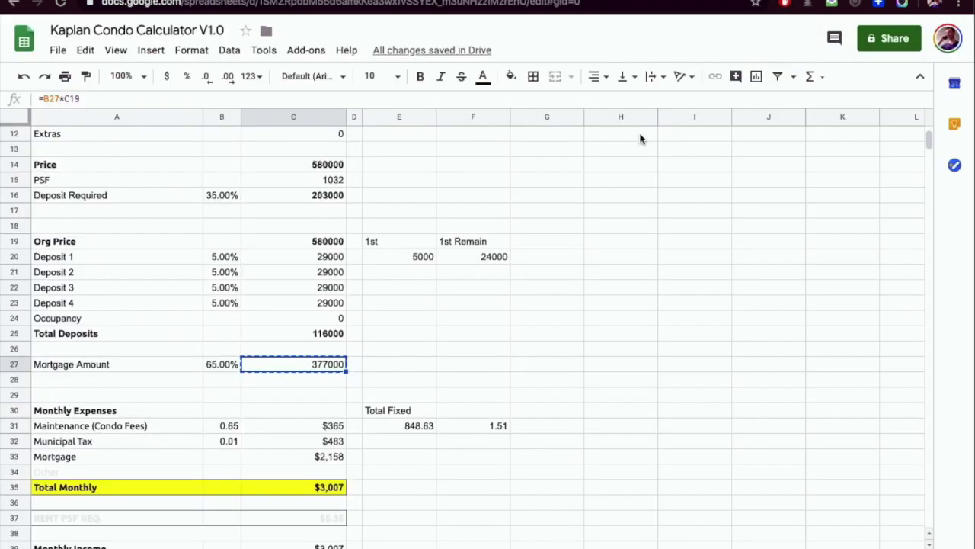
{"action": "left_click", "coordinate": [311, 459]}
{"action": "type", "text": "1784"}
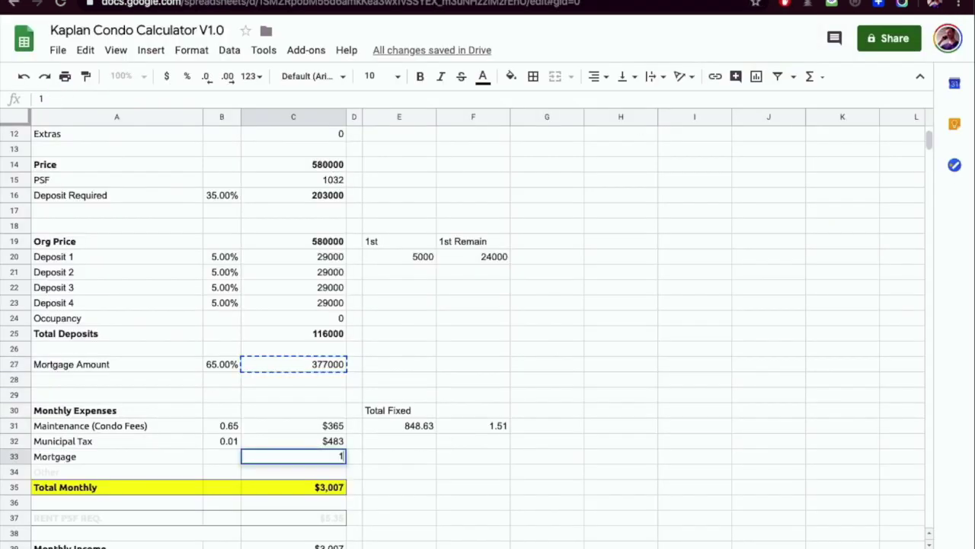
{"action": "key", "text": "Return"}
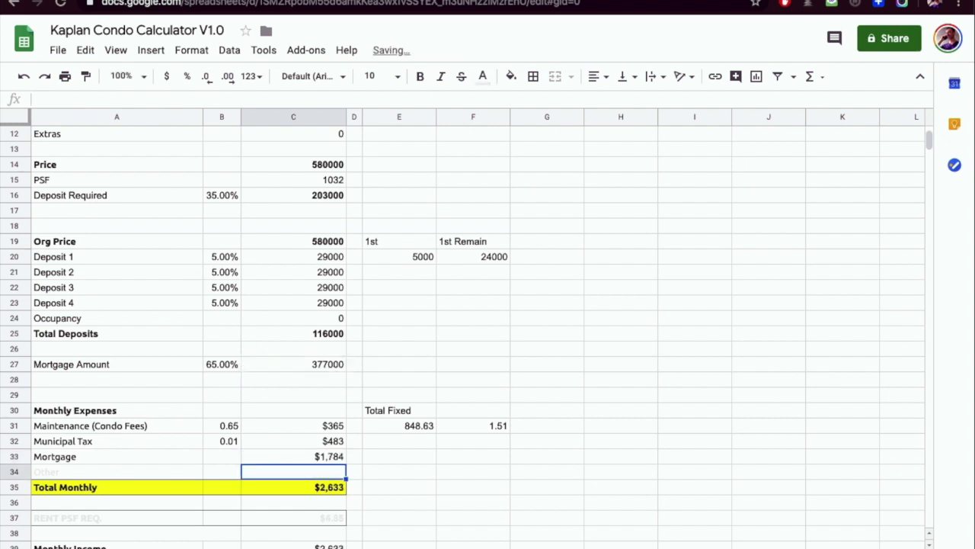
{"action": "left_click", "coordinate": [293, 456]}
- Set the Maintenance rate in B31 to 0.56 and the Municipal Tax rate in B32 to 0.0095
{"action": "left_click", "coordinate": [222, 426]}
{"action": "type", "text": ".56"}
{"action": "key", "text": "Return"}
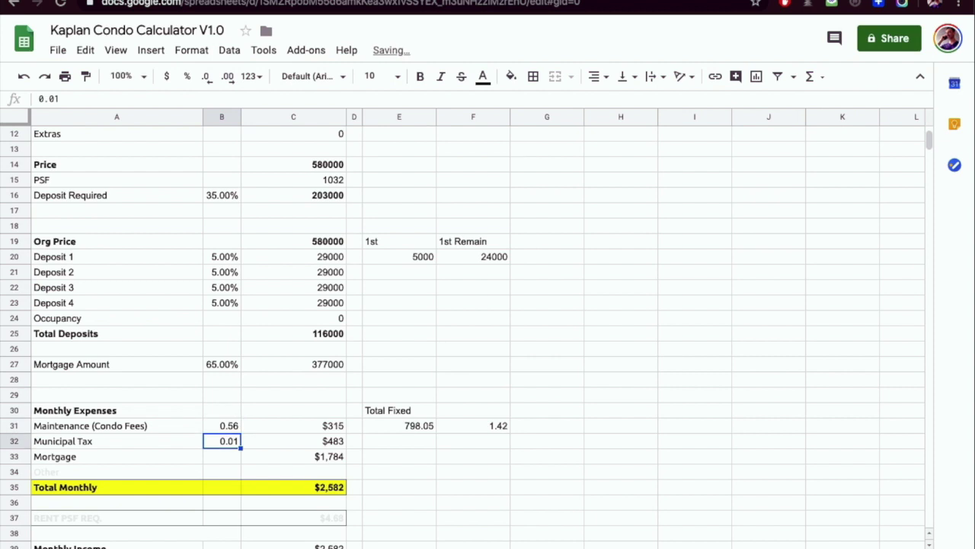
{"action": "type", "text": ".00"}
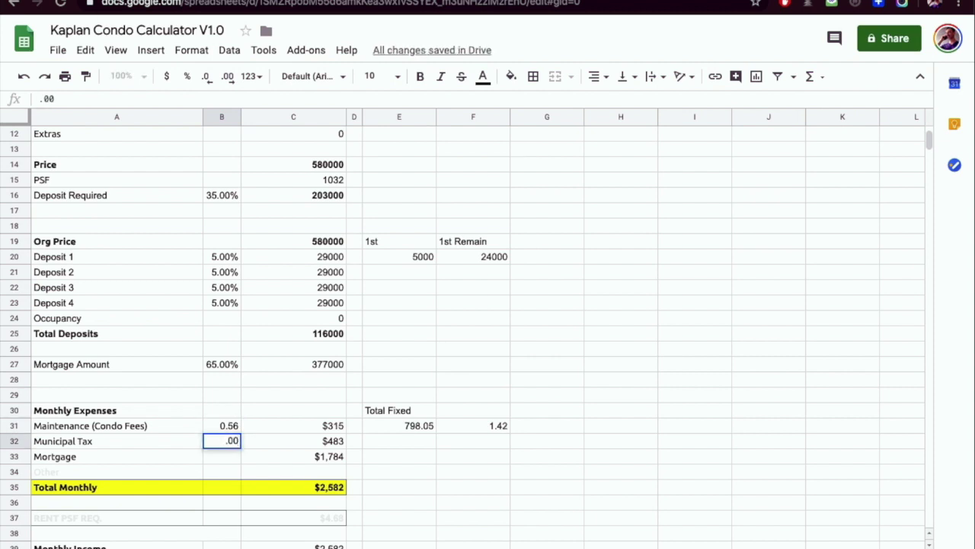
{"action": "type", "text": "95"}
{"action": "key", "text": "Return"}
{"action": "key", "text": "Down"}
{"action": "key", "text": "Down"}
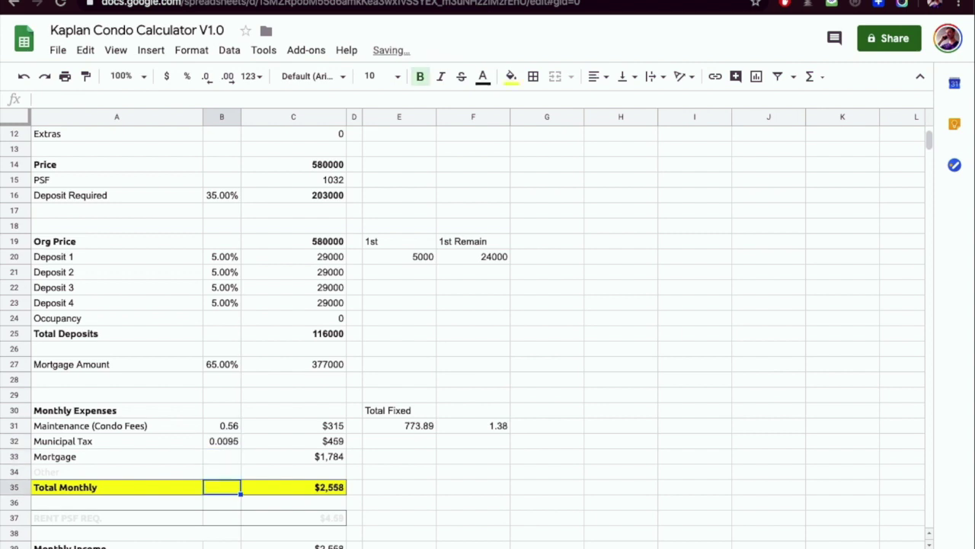
{"action": "key", "text": "Right"}
{"action": "key", "text": "Right"}
{"action": "key", "text": "Left"}
{"action": "key", "text": "Right"}
{"action": "key", "text": "Right"}
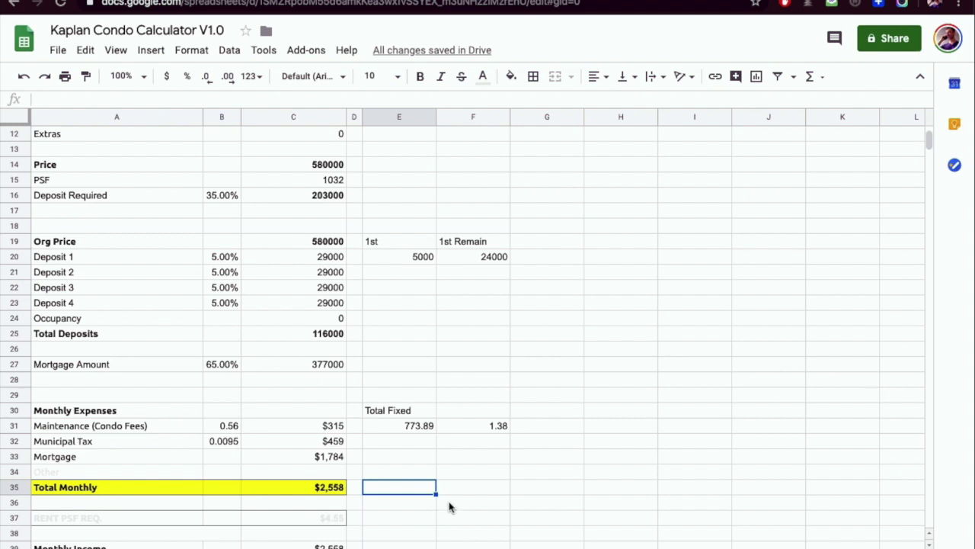
- Replace the Monthly Income in C39 with a fixed value of 3000
{"action": "scroll", "coordinate": [450, 505], "scroll_direction": "up", "scroll_amount": 1}
{"action": "scroll", "coordinate": [503, 457], "scroll_direction": "down", "scroll_amount": 4}
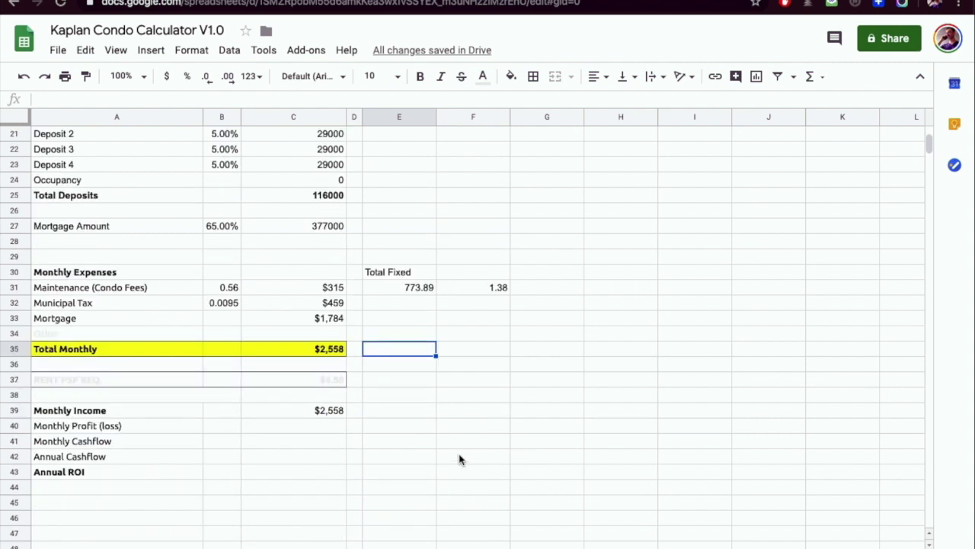
{"action": "left_click", "coordinate": [332, 414]}
{"action": "type", "text": "3000"}
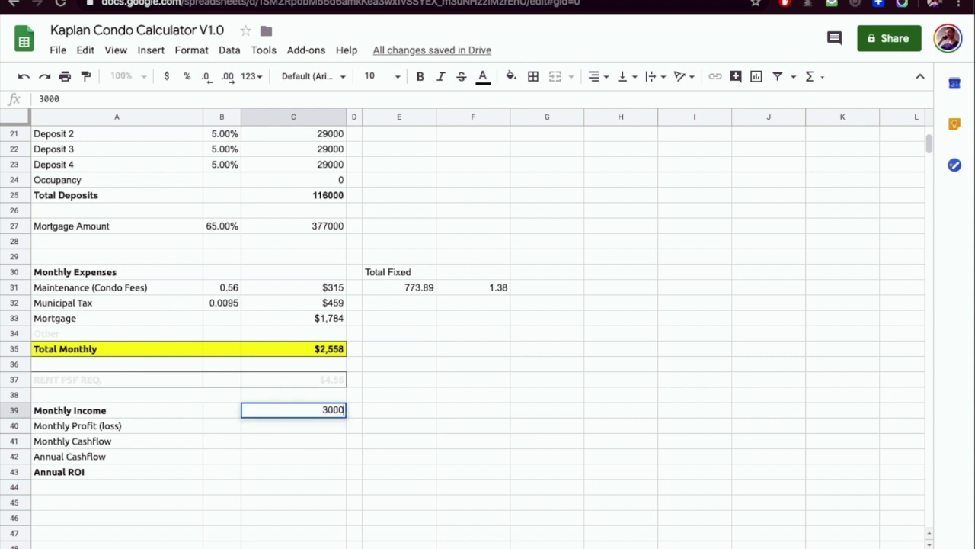
{"action": "key", "text": "Return"}
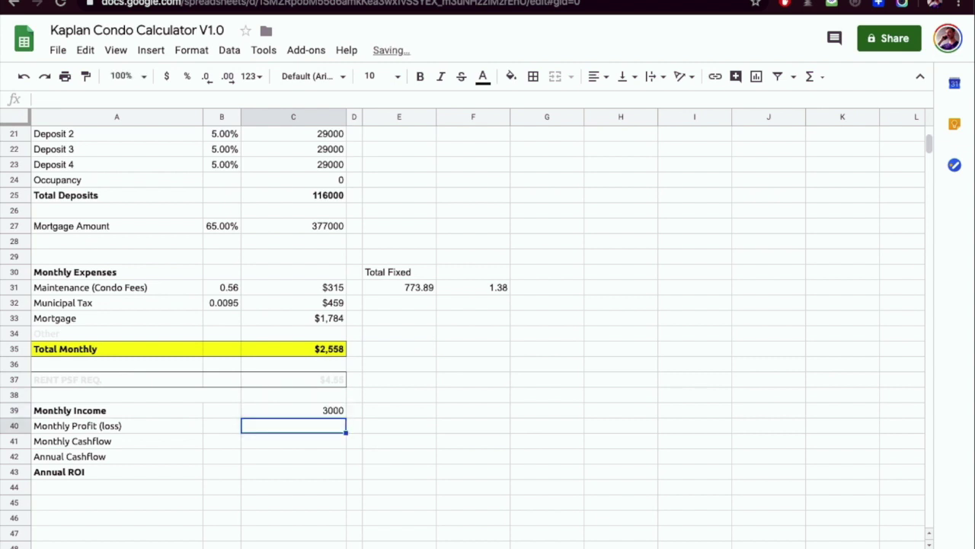
- Calculate the Monthly Profit (loss) in C40 as income minus total monthly expenses with the formula =C39-C35
{"action": "type", "text": "="}
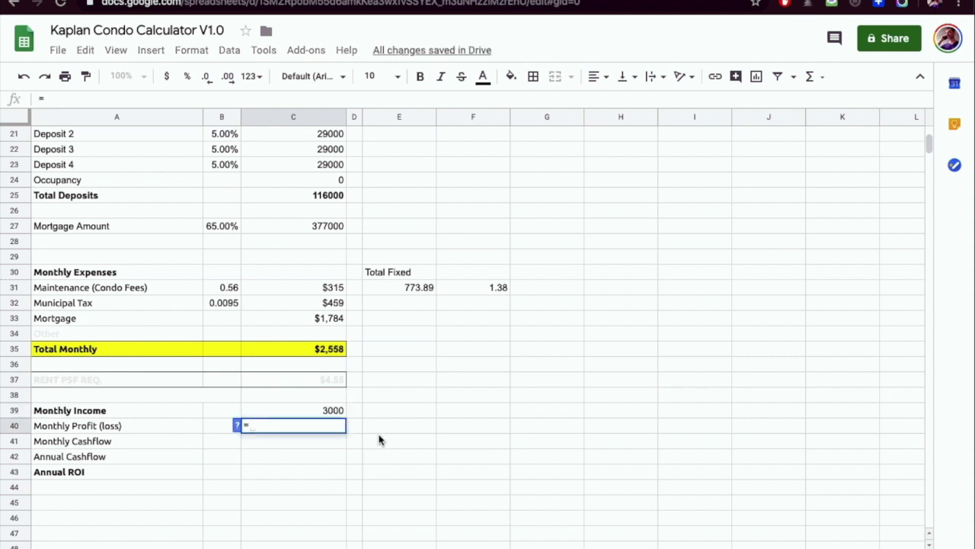
{"action": "left_click", "coordinate": [332, 412]}
{"action": "type", "text": "-"}
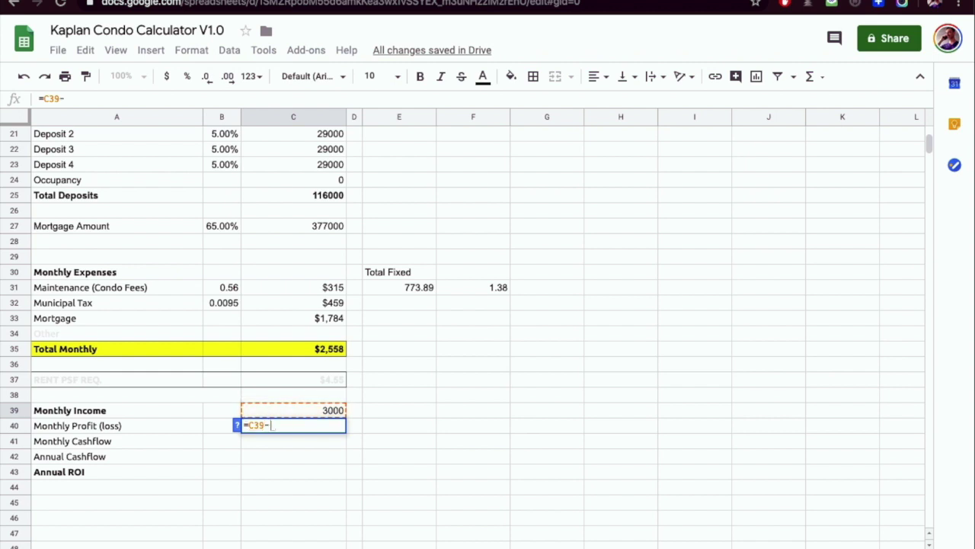
{"action": "left_click", "coordinate": [330, 354]}
{"action": "key", "text": "Return"}
{"action": "key", "text": "Up"}
{"action": "key", "text": "Down"}
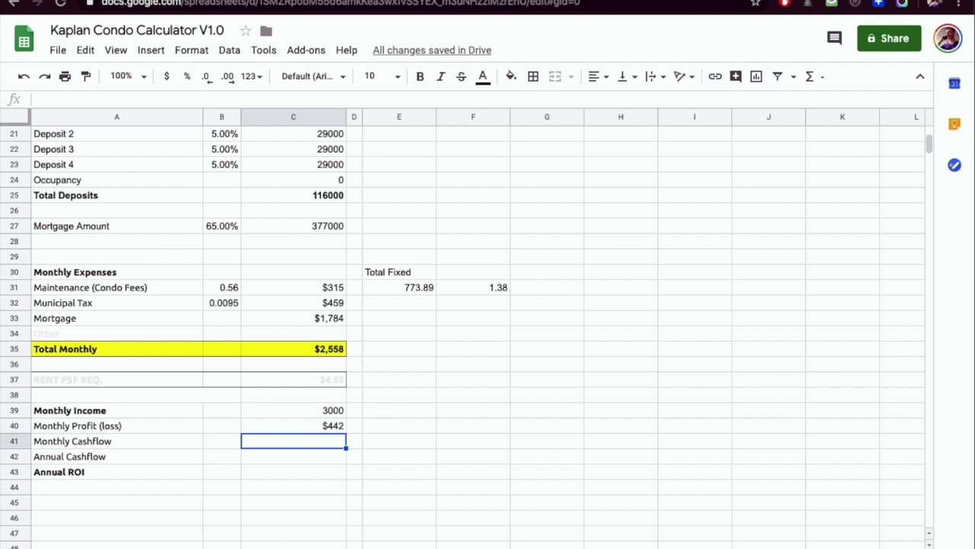
- Calculate the Annual Cashflow in C42 from the monthly profit with the formula =12*C40
{"action": "left_click", "coordinate": [294, 456]}
{"action": "type", "text": "="}
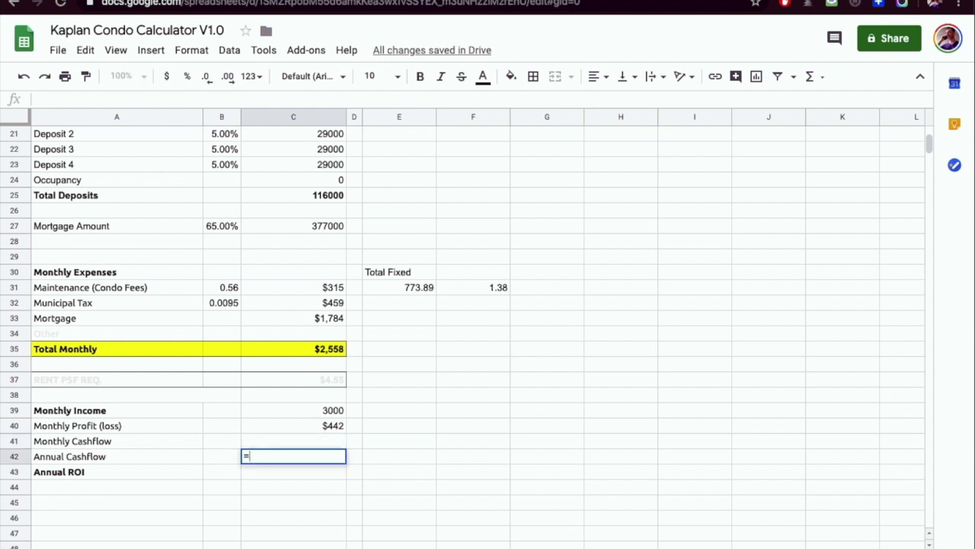
{"action": "type", "text": "12"}
{"action": "left_click", "coordinate": [341, 426]}
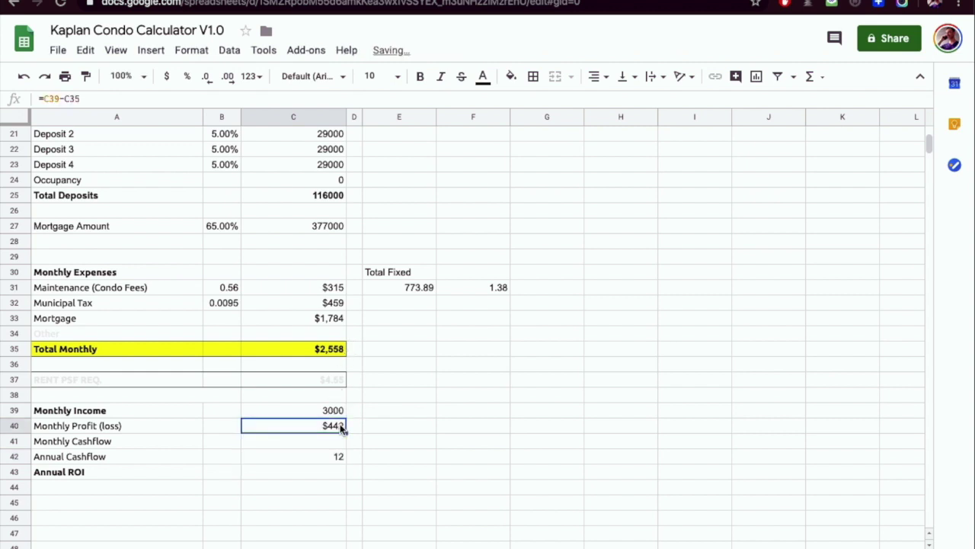
{"action": "left_click", "coordinate": [324, 456]}
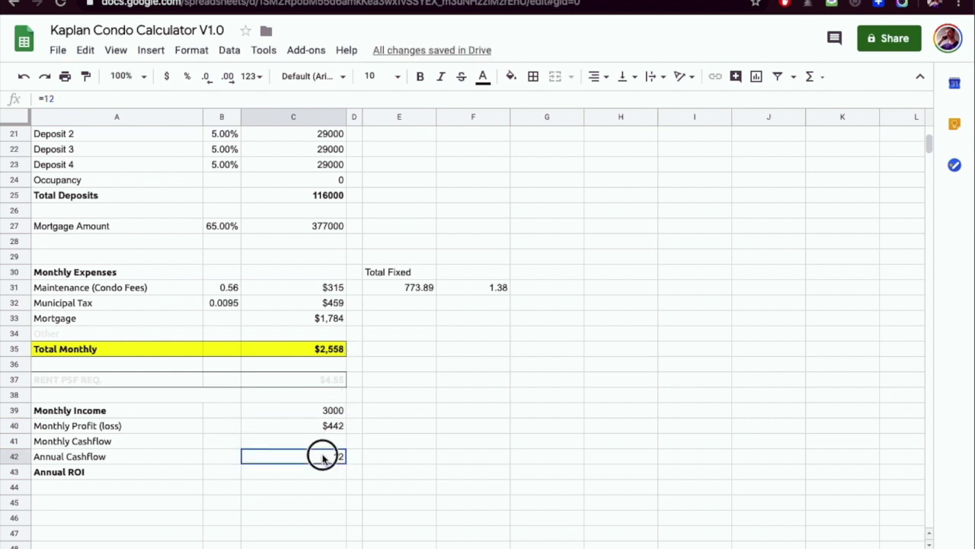
{"action": "type", "text": "=12"}
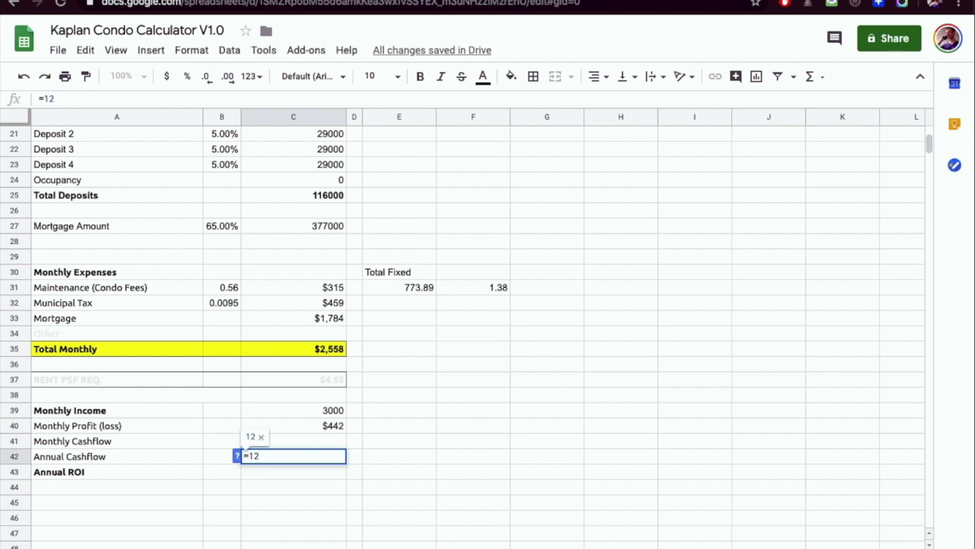
{"action": "type", "text": "*"}
{"action": "left_click", "coordinate": [340, 428]}
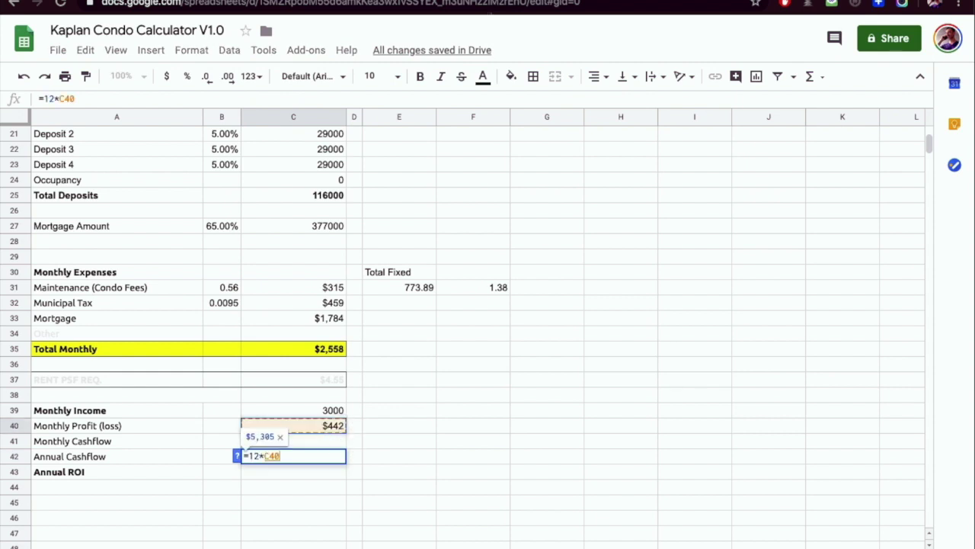
{"action": "key", "text": "Return"}
{"action": "left_click", "coordinate": [294, 456]}
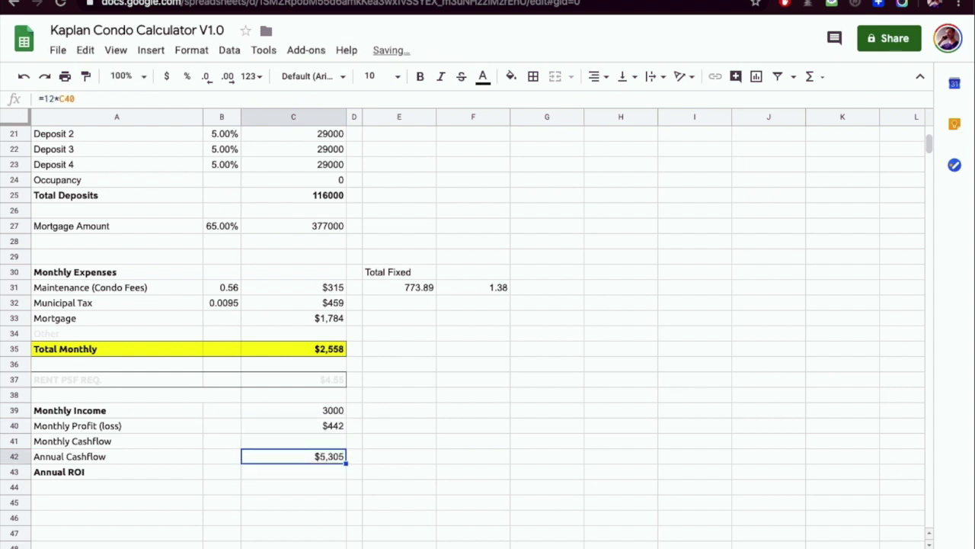
- Calculate the Annual ROI in C43 as annual cashflow divided by the required deposit, using =C42/C16
{"action": "left_click", "coordinate": [293, 472]}
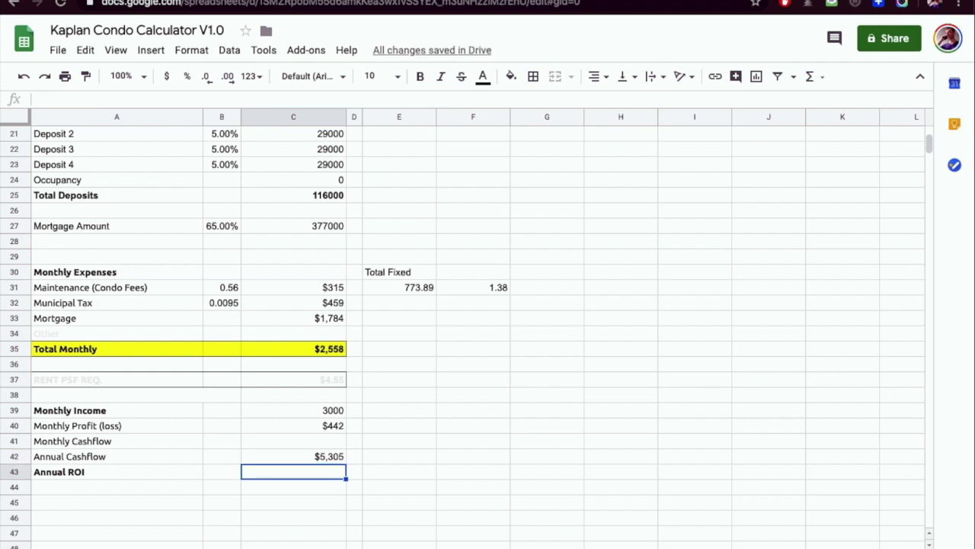
{"action": "type", "text": "="}
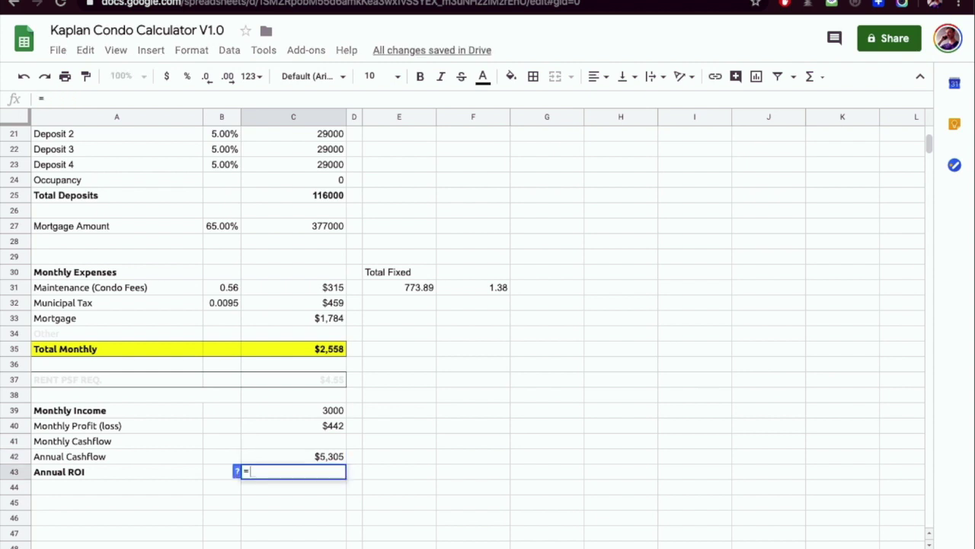
{"action": "left_click", "coordinate": [333, 457]}
{"action": "type", "text": "/"}
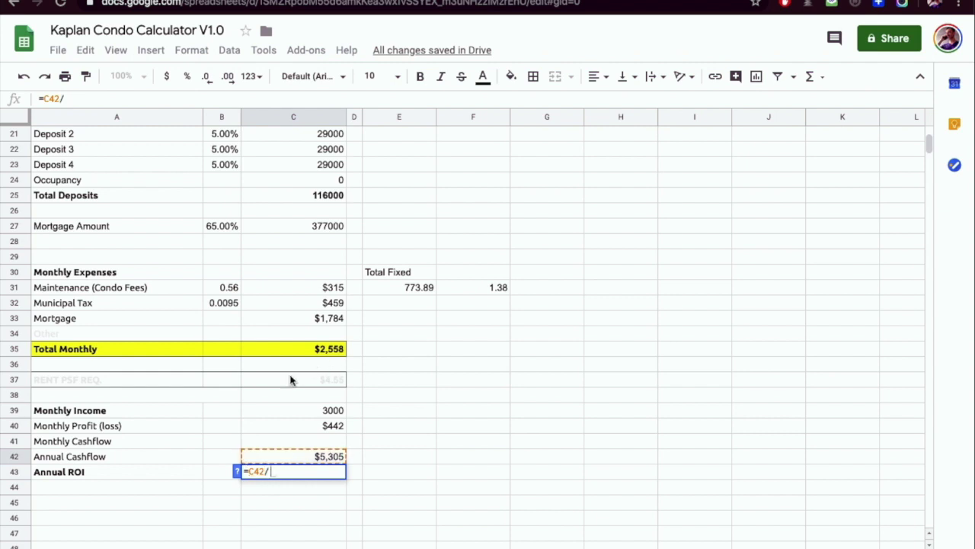
{"action": "scroll", "coordinate": [290, 379], "scroll_direction": "down", "scroll_amount": 2}
{"action": "scroll", "coordinate": [290, 380], "scroll_direction": "up", "scroll_amount": 4}
{"action": "scroll", "coordinate": [291, 379], "scroll_direction": "up", "scroll_amount": 2}
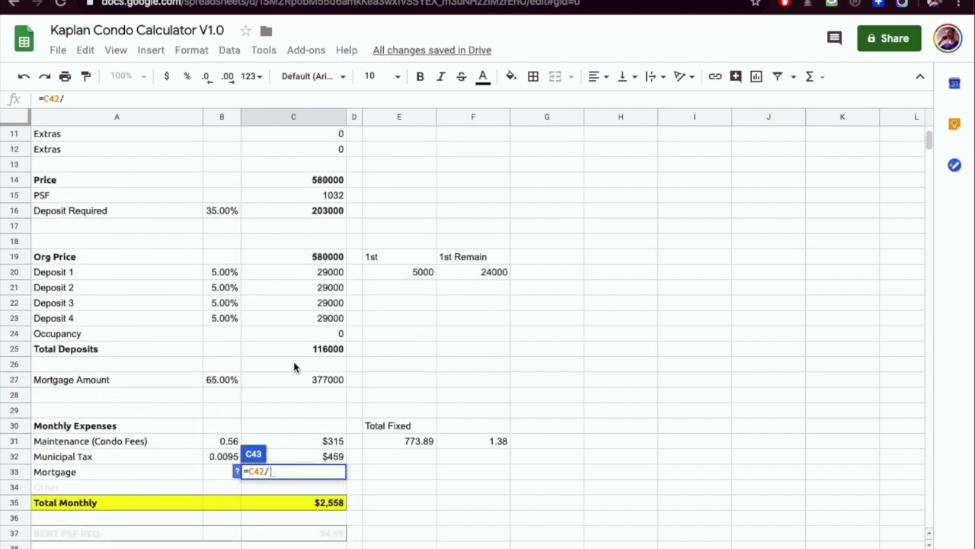
{"action": "left_click", "coordinate": [308, 211]}
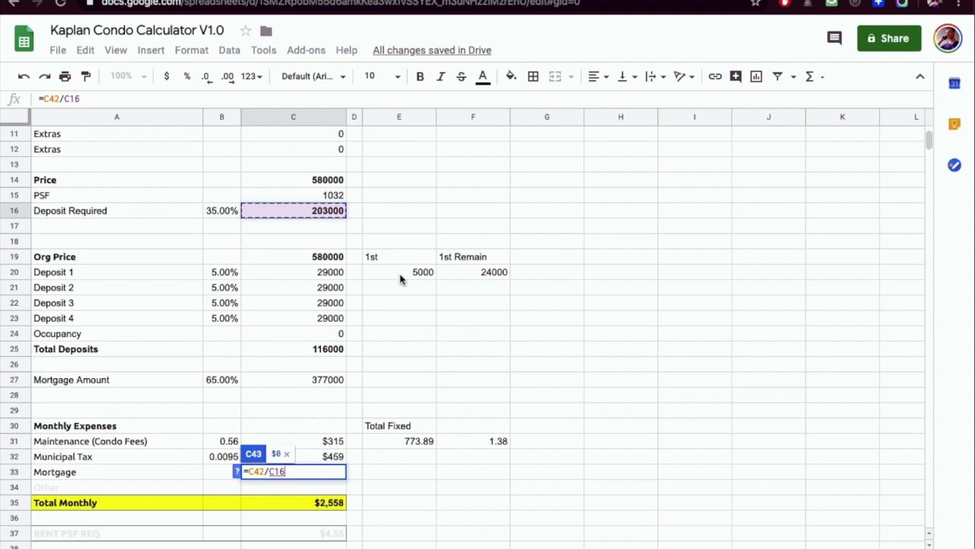
{"action": "key", "text": "Return"}
{"action": "key", "text": "Up"}
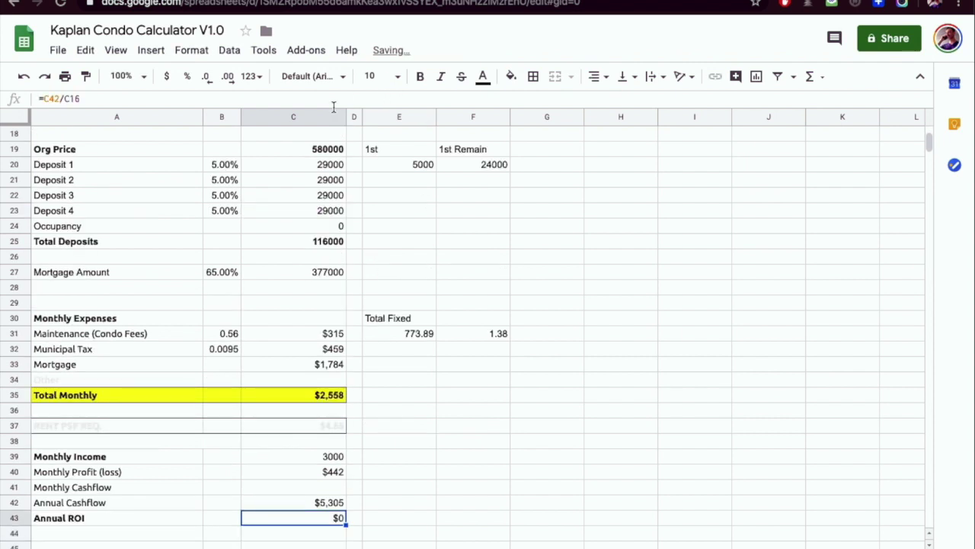
- Format the Annual ROI value in C43 as a percentage with two decimals and select the Annual ROI row from A43 to C43
{"action": "left_click", "coordinate": [205, 79]}
{"action": "left_click", "coordinate": [227, 78]}
{"action": "left_click", "coordinate": [227, 78]}
{"action": "left_click", "coordinate": [227, 78]}
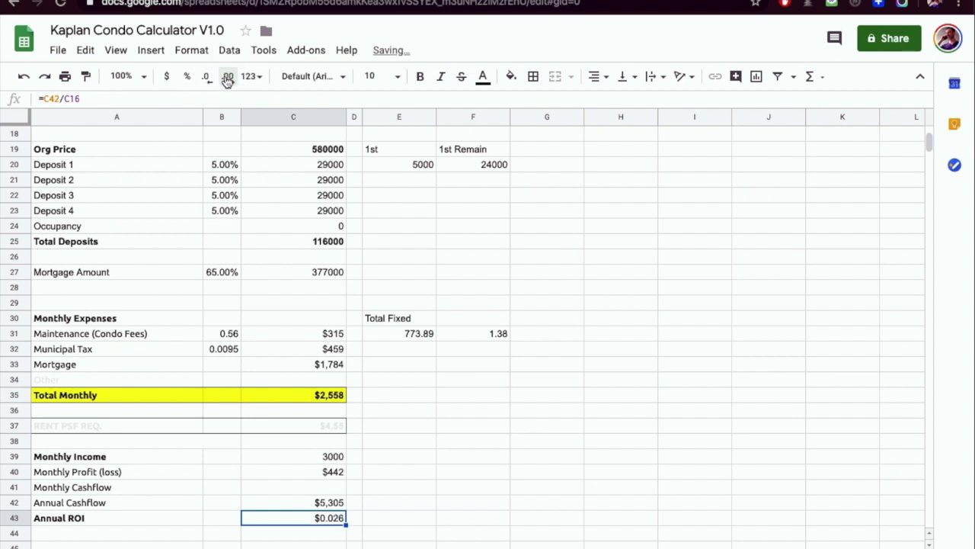
{"action": "left_click", "coordinate": [187, 79]}
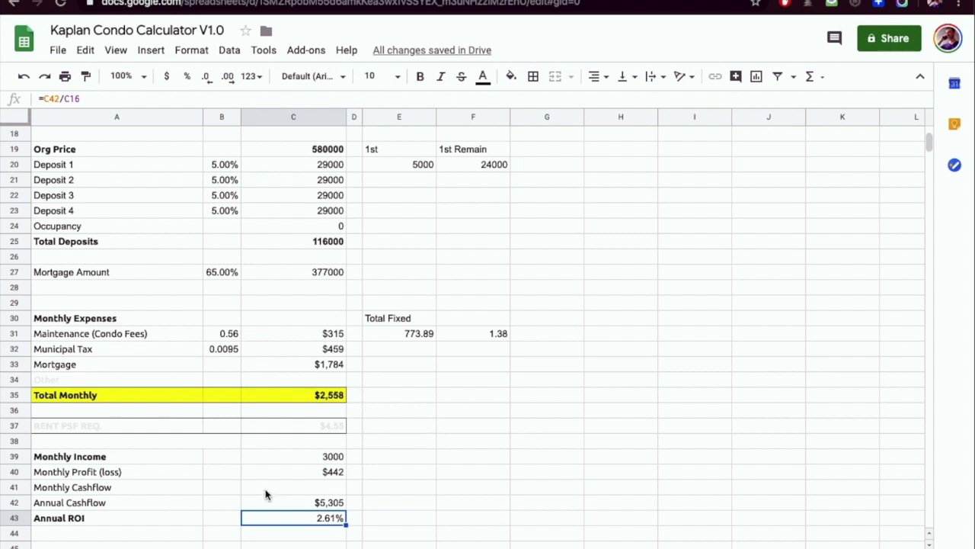
{"action": "left_click_drag", "start_coordinate": [99, 524], "coordinate": [262, 523]}
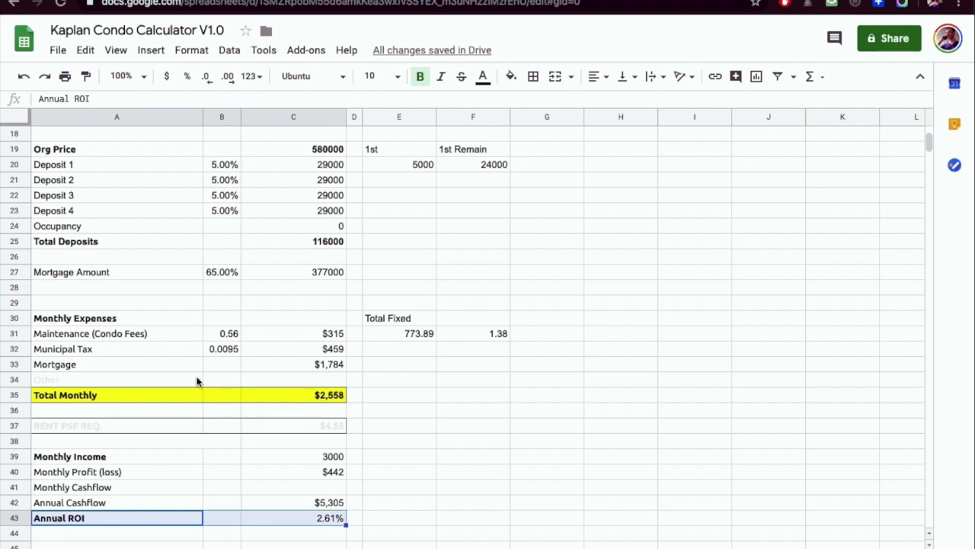
- Set the Deposit Required percentage in B16 to 20%
{"action": "scroll", "coordinate": [200, 399], "scroll_direction": "up", "scroll_amount": 5}
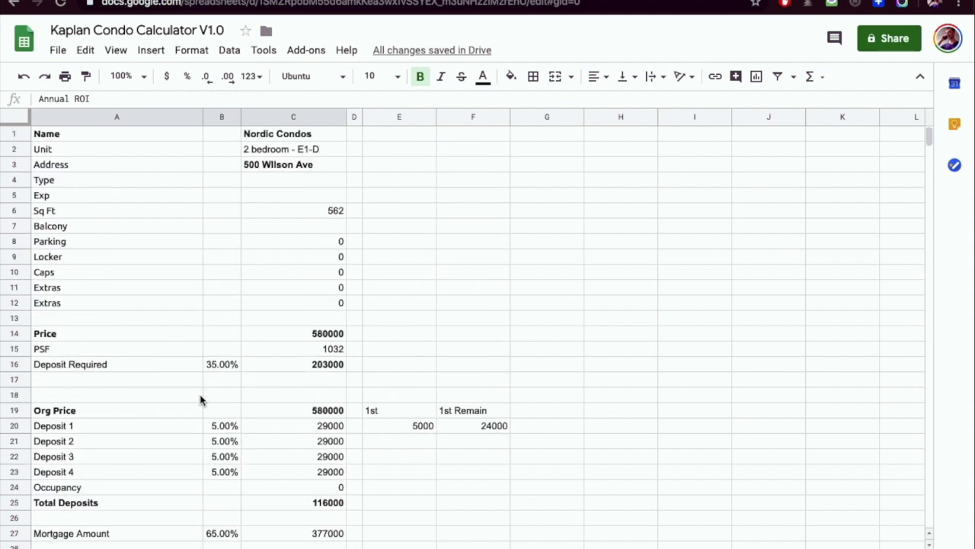
{"action": "left_click", "coordinate": [229, 368]}
{"action": "type", "text": "20"}
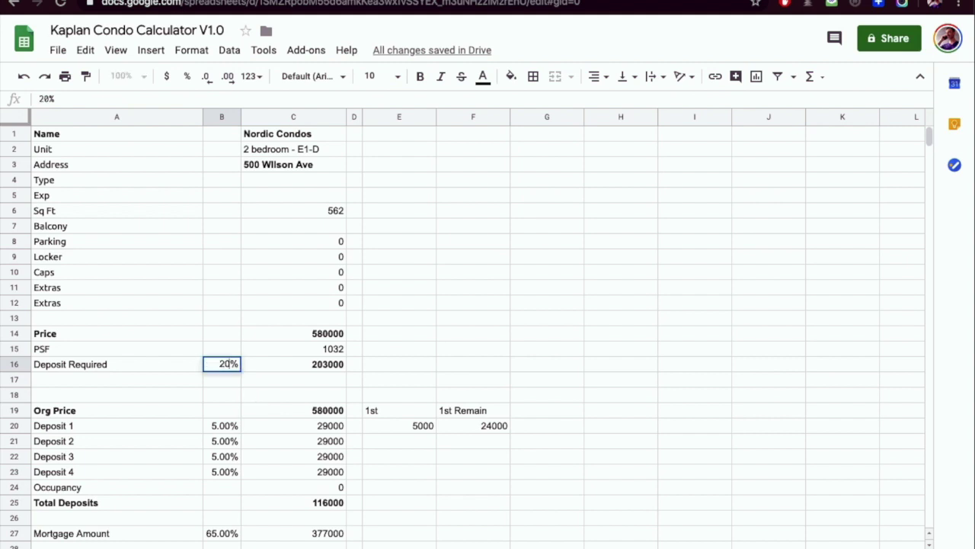
{"action": "key", "text": "Return"}
- Copy the Mortgage Amount from C27 into the mortgage amount field of the TD mortgage payment calculator
{"action": "scroll", "coordinate": [274, 407], "scroll_direction": "down", "scroll_amount": 2}
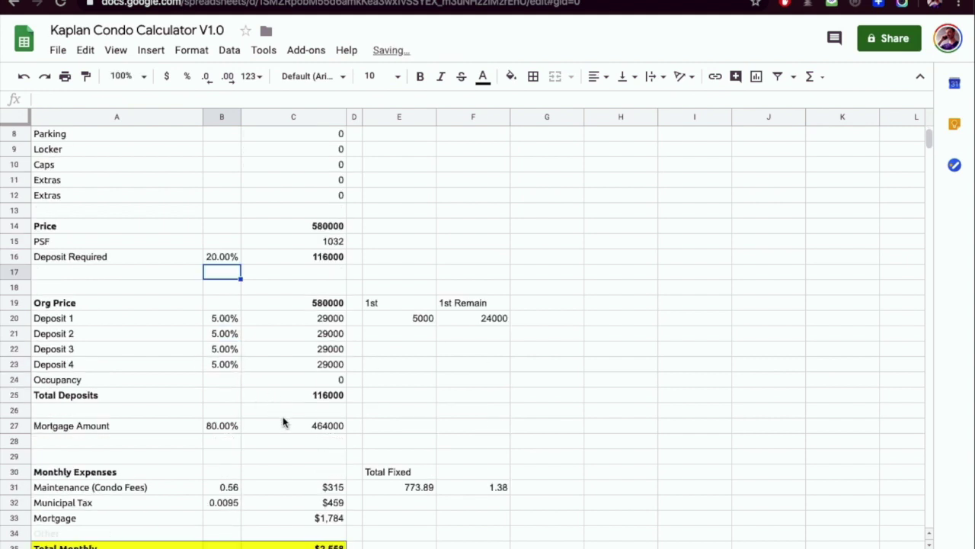
{"action": "left_click", "coordinate": [309, 428]}
{"action": "key", "text": "ctrl+c"}
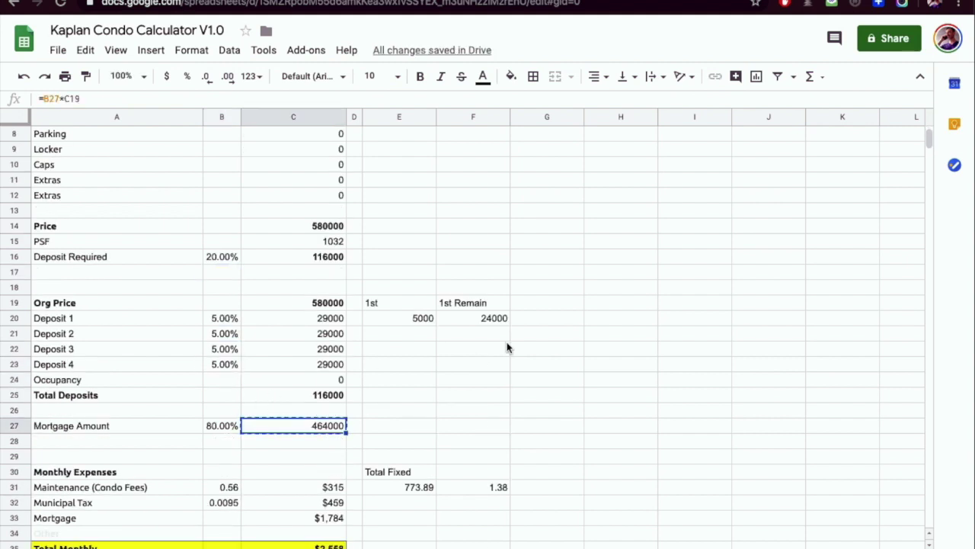
{"action": "left_click", "coordinate": [808, 17]}
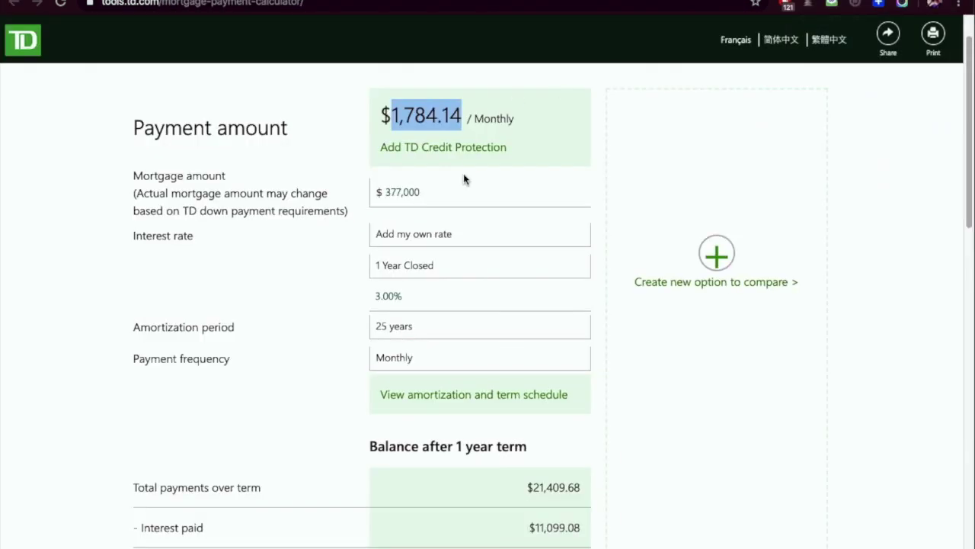
{"action": "left_click", "coordinate": [446, 196]}
{"action": "key", "text": "ctrl+v"}
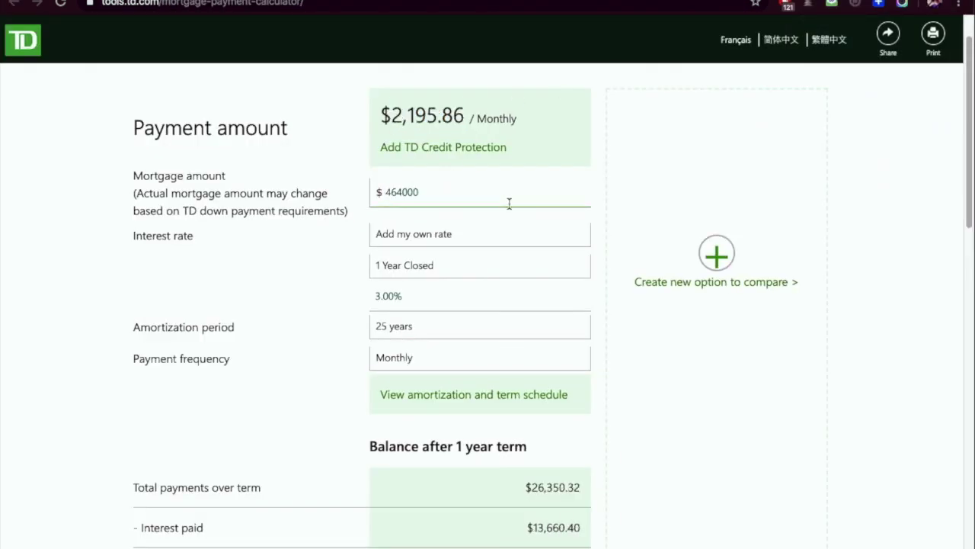
- Take the monthly payment from the TD calculator back to the sheet, set the Mortgage expense in C33 to 2200 and check the Annual ROI
{"action": "left_click_drag", "start_coordinate": [391, 115], "coordinate": [604, 118]}
{"action": "left_click", "coordinate": [671, 1]}
{"action": "scroll", "coordinate": [455, 366], "scroll_direction": "down", "scroll_amount": 2}
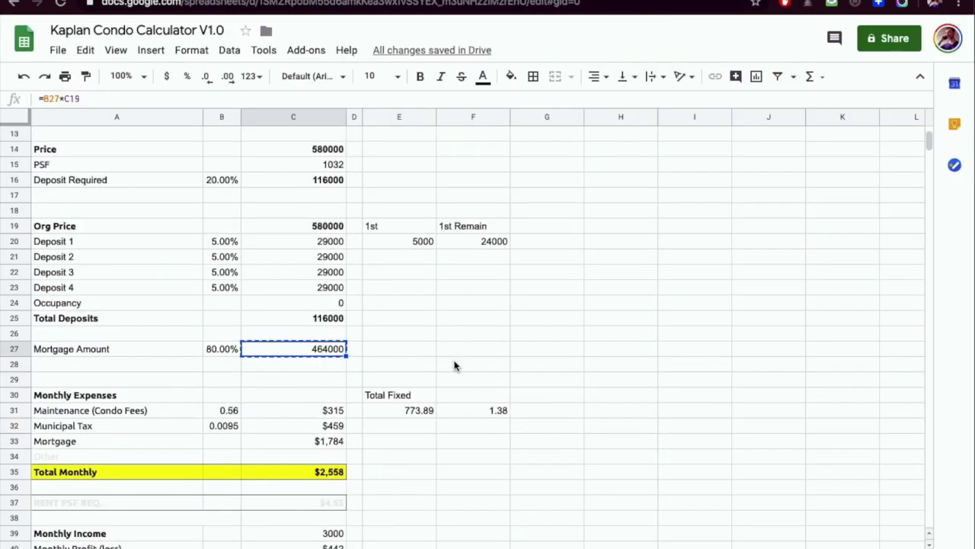
{"action": "left_click", "coordinate": [319, 441]}
{"action": "type", "text": "2200"}
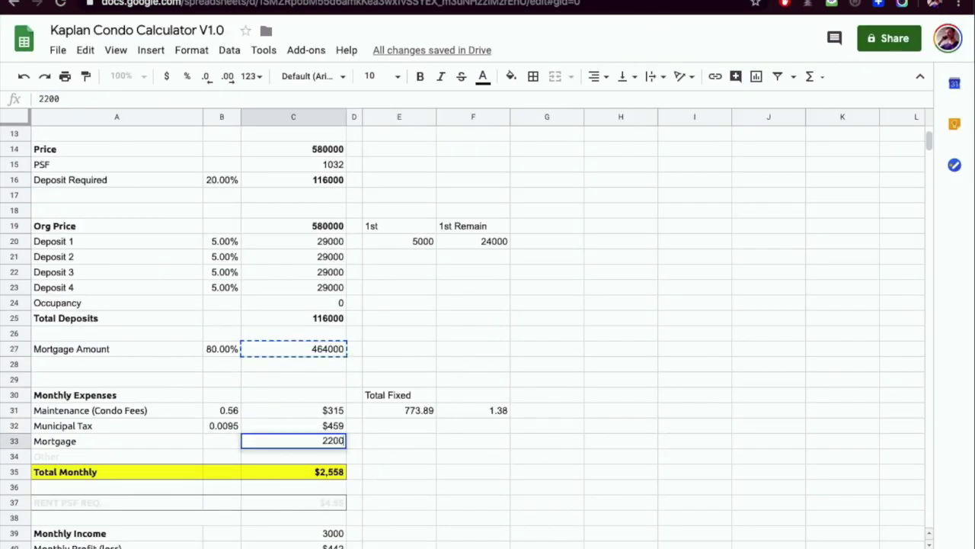
{"action": "key", "text": "Return"}
{"action": "scroll", "coordinate": [396, 458], "scroll_direction": "down", "scroll_amount": 2}
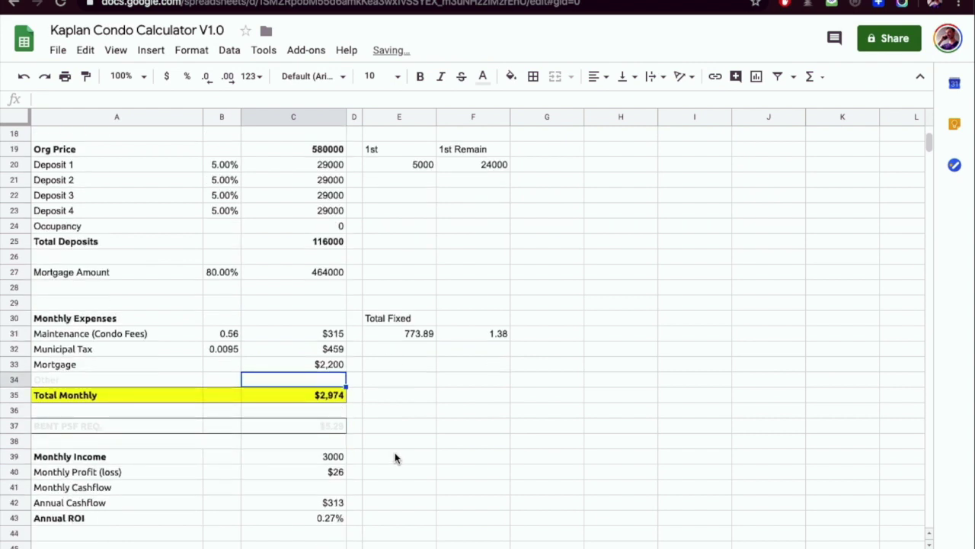
{"action": "left_click", "coordinate": [317, 519]}
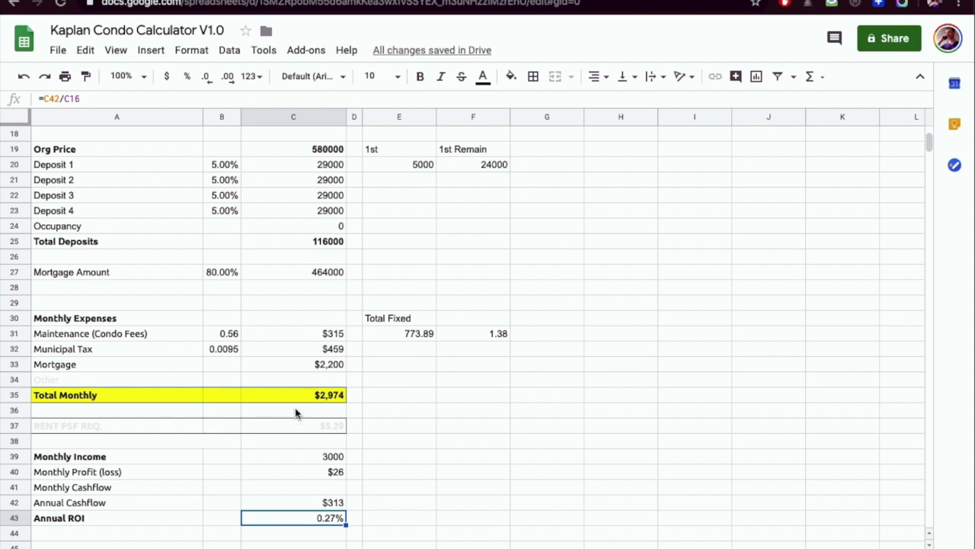
- Change the text colour of the income, profit, cashflow and ROI block A39:C43 to light grey
{"action": "left_click_drag", "start_coordinate": [113, 457], "coordinate": [327, 520]}
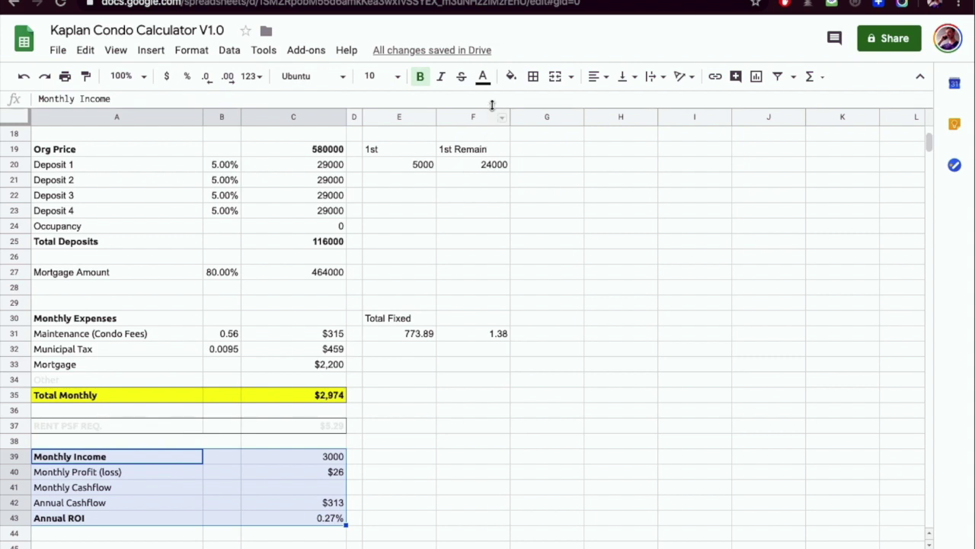
{"action": "left_click", "coordinate": [482, 76]}
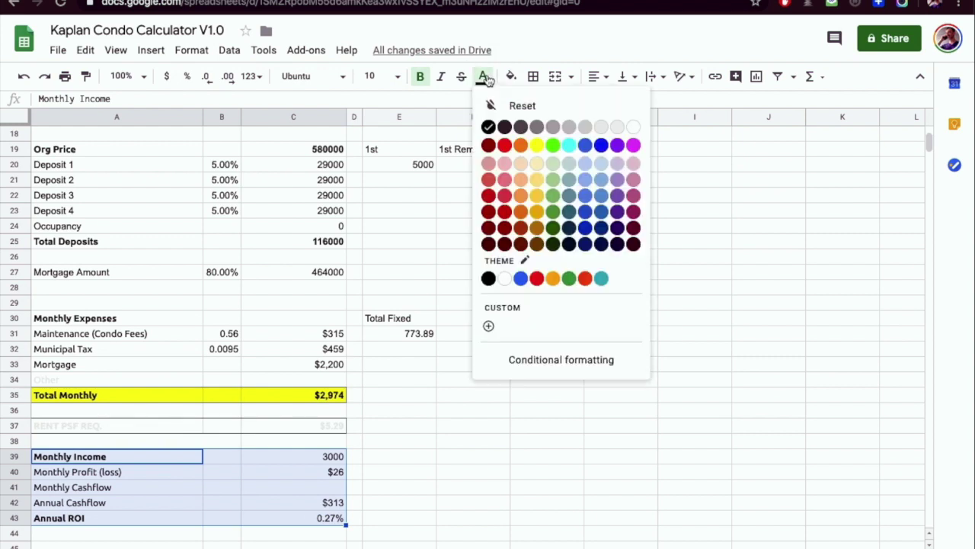
{"action": "left_click", "coordinate": [592, 129]}
{"action": "left_click", "coordinate": [447, 446]}
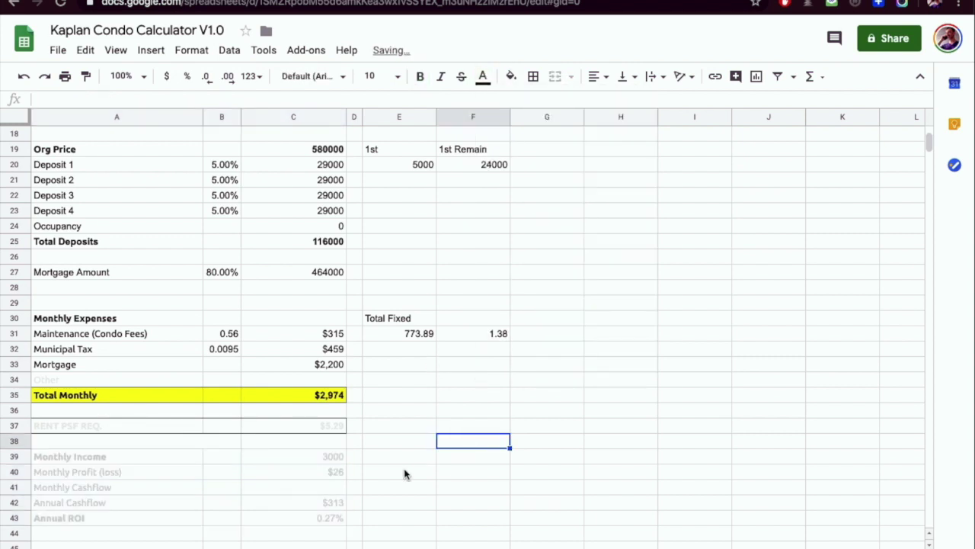
{"action": "left_click_drag", "start_coordinate": [107, 421], "coordinate": [381, 487]}
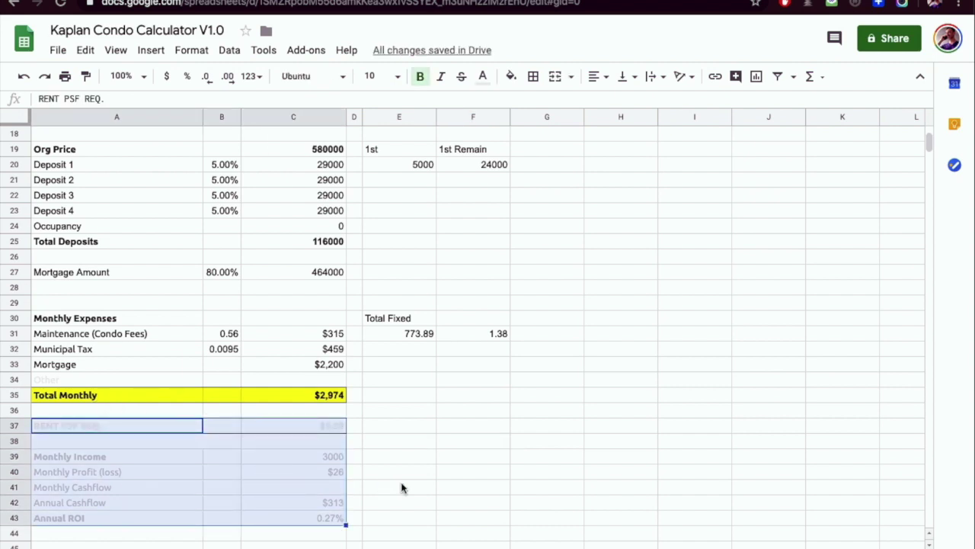
- Set the Maintenance rate in B31 to 0.65 and the Municipal Tax rate in B32 to 0.001
{"action": "left_click", "coordinate": [229, 335]}
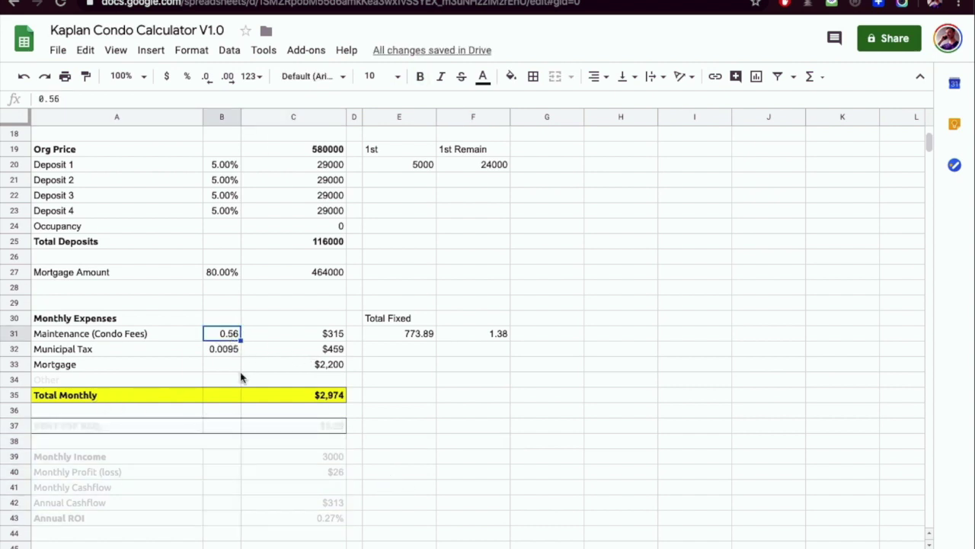
{"action": "type", "text": "0.65"}
{"action": "key", "text": "Return"}
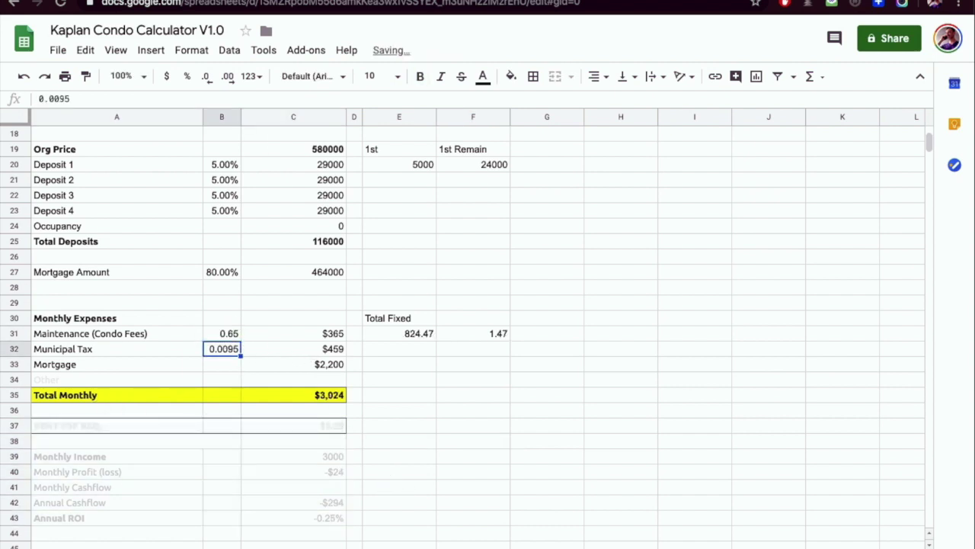
{"action": "type", "text": "0.001"}
{"action": "key", "text": "Return"}
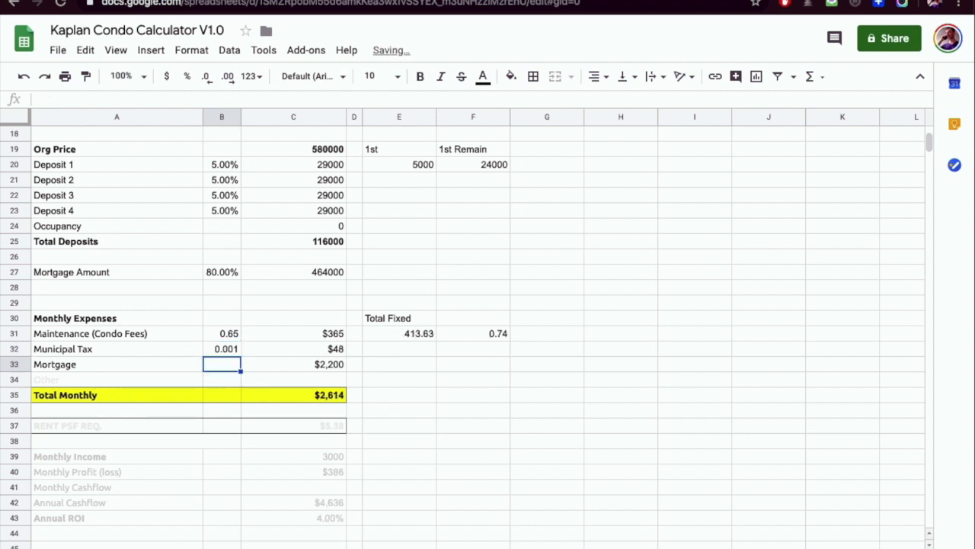
- Check the Mortgage expense against the TD mortgage calculator and review the Total Monthly formula in C35
{"action": "left_click", "coordinate": [299, 394]}
{"action": "left_click", "coordinate": [329, 274]}
{"action": "key", "text": "ctrl+c"}
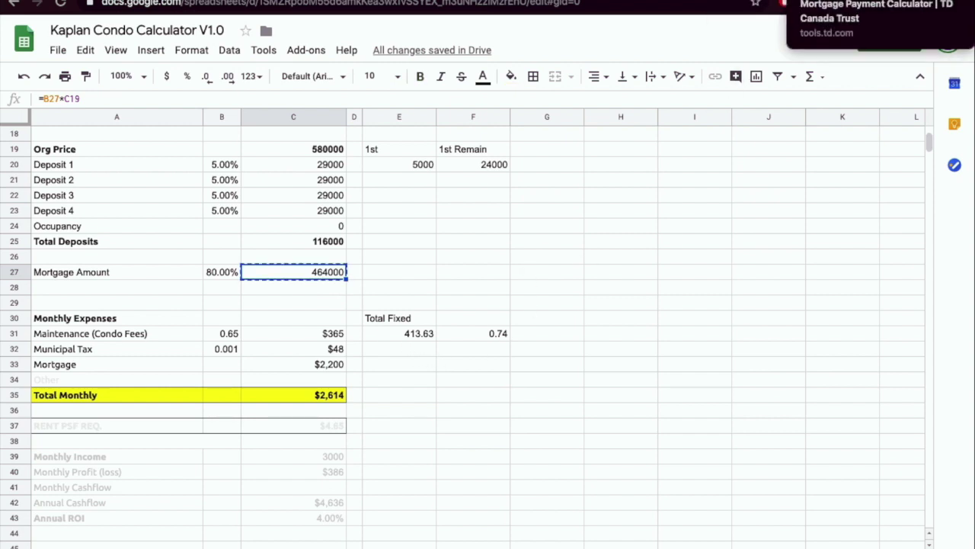
{"action": "left_click", "coordinate": [815, 0]}
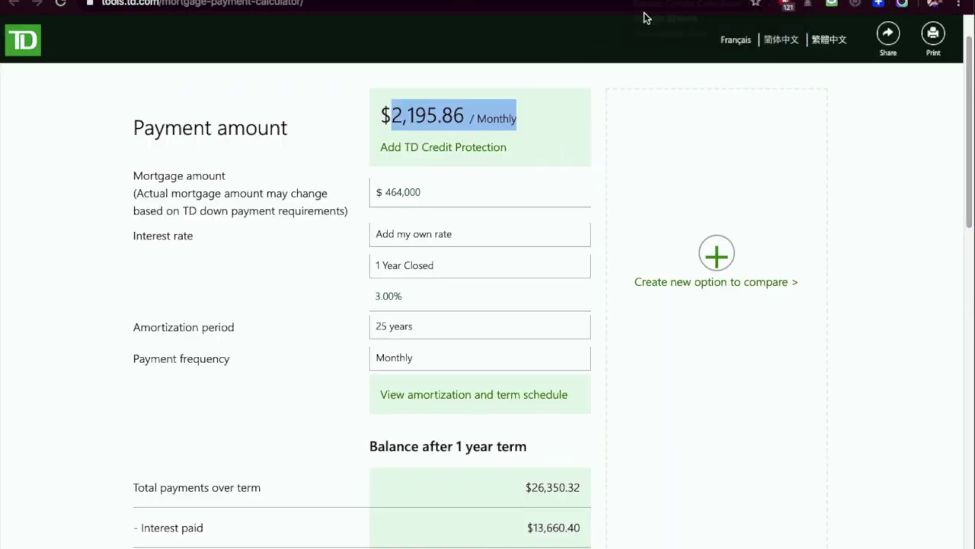
{"action": "left_click", "coordinate": [646, 2]}
{"action": "left_click", "coordinate": [307, 371]}
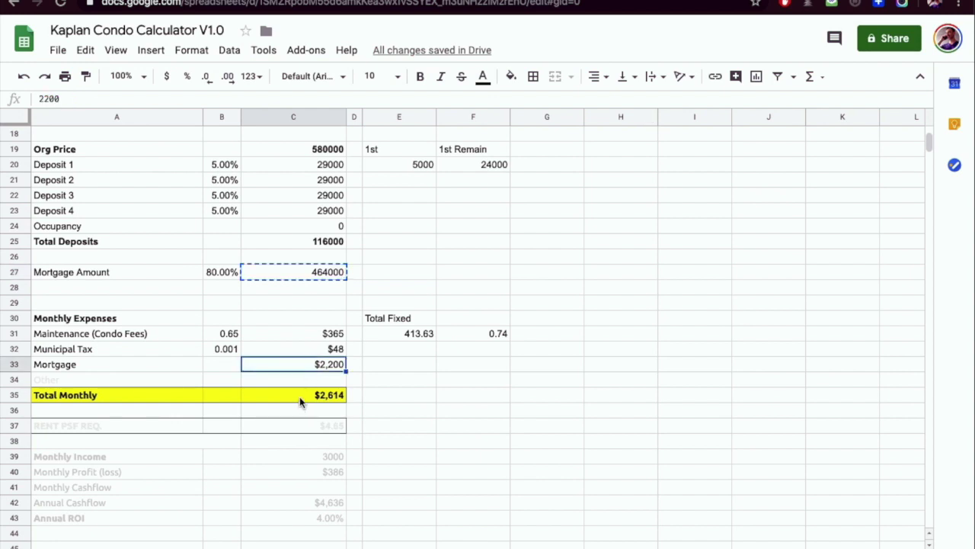
{"action": "left_click", "coordinate": [300, 401]}
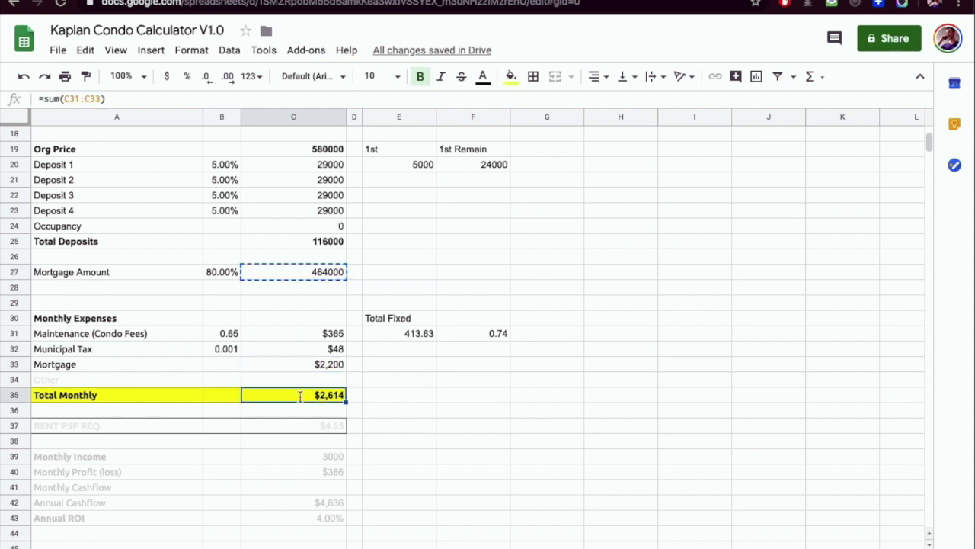
{"action": "double_click", "coordinate": [300, 401]}
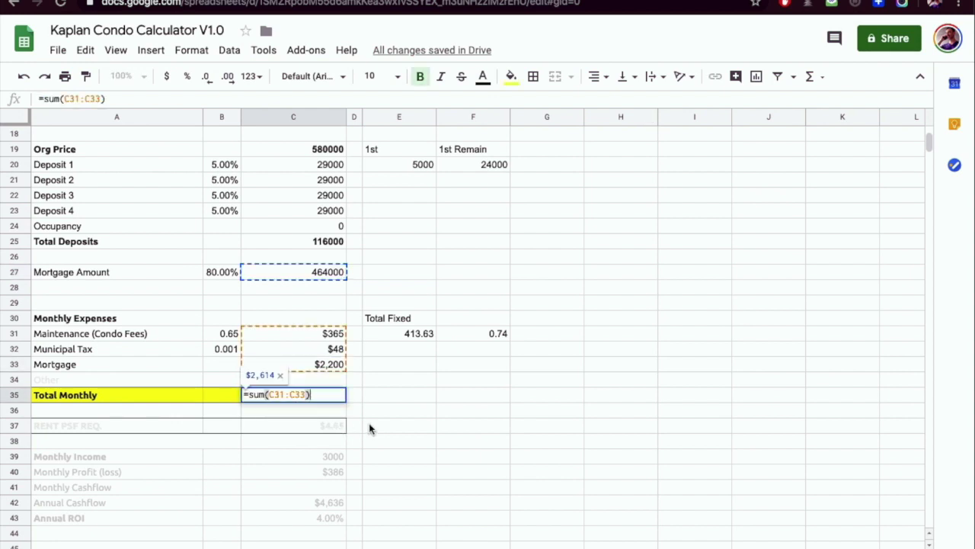
{"action": "key", "text": "Return"}
- Correct the Municipal Tax rate in B32 to 0.01 and check the Total Monthly cell
{"action": "left_click", "coordinate": [228, 348]}
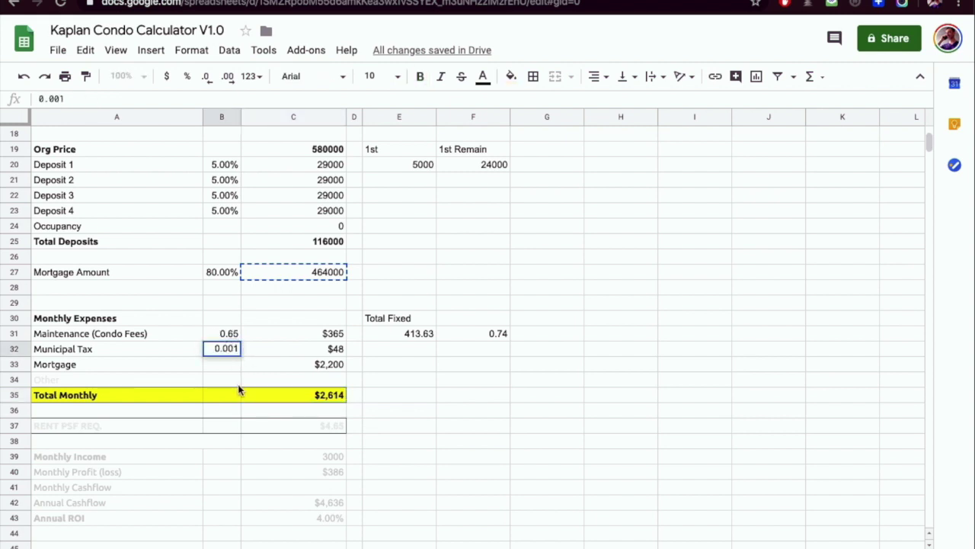
{"action": "key", "text": "BackSpace"}
{"action": "key", "text": "Return"}
{"action": "left_click", "coordinate": [370, 396]}
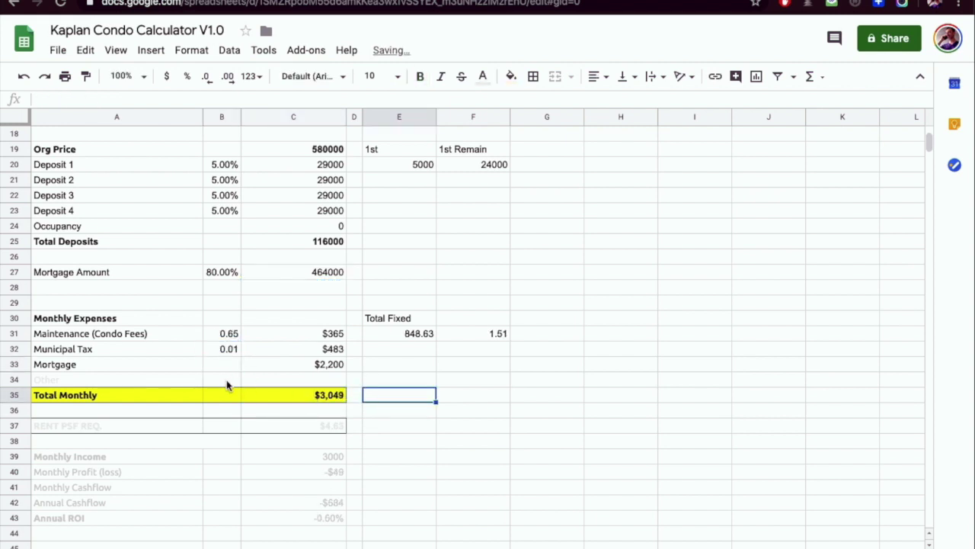
{"action": "left_click", "coordinate": [278, 397]}
- Review the price and deposit figures, and note "Pay 580,000" in G3 and "Deposit $116,000" in G4
{"action": "scroll", "coordinate": [305, 413], "scroll_direction": "up", "scroll_amount": 3}
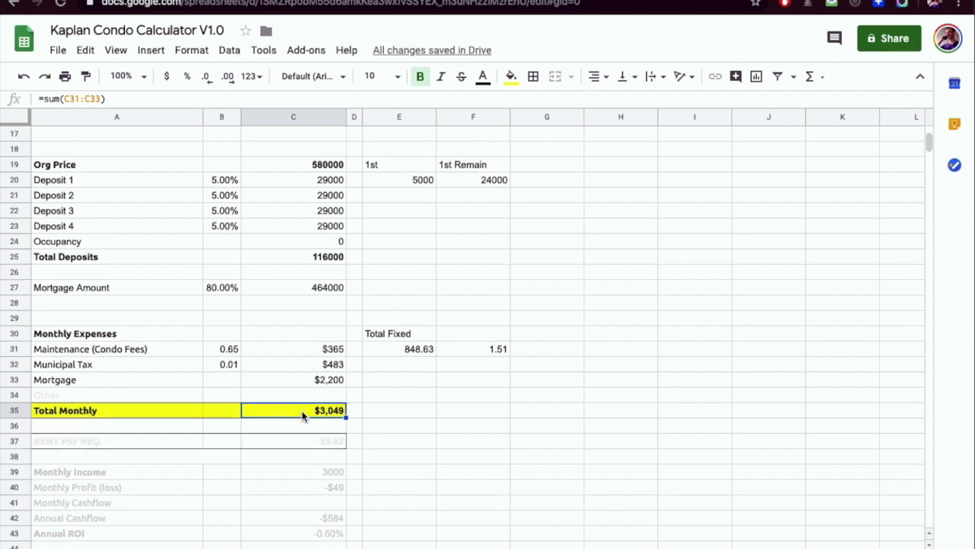
{"action": "scroll", "coordinate": [302, 415], "scroll_direction": "up", "scroll_amount": 4}
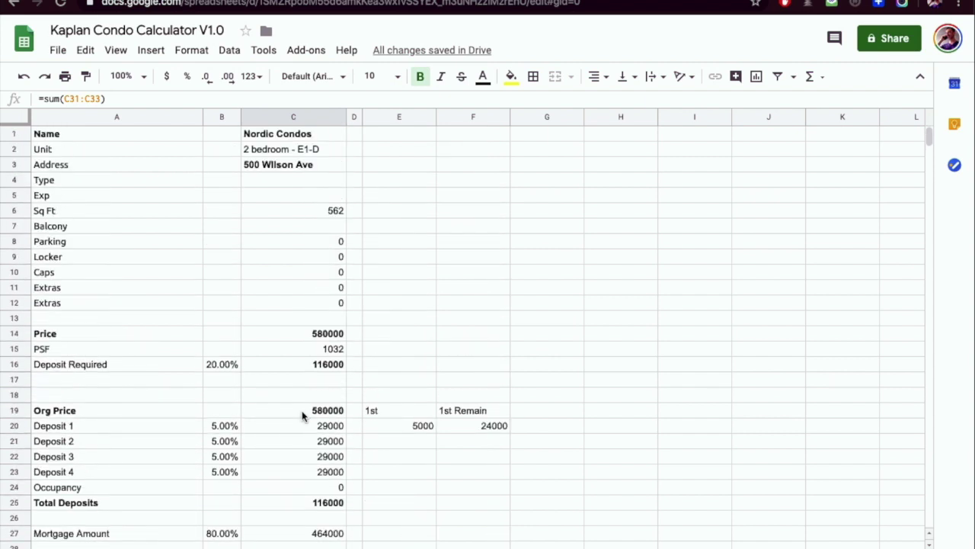
{"action": "scroll", "coordinate": [302, 416], "scroll_direction": "down", "scroll_amount": 4}
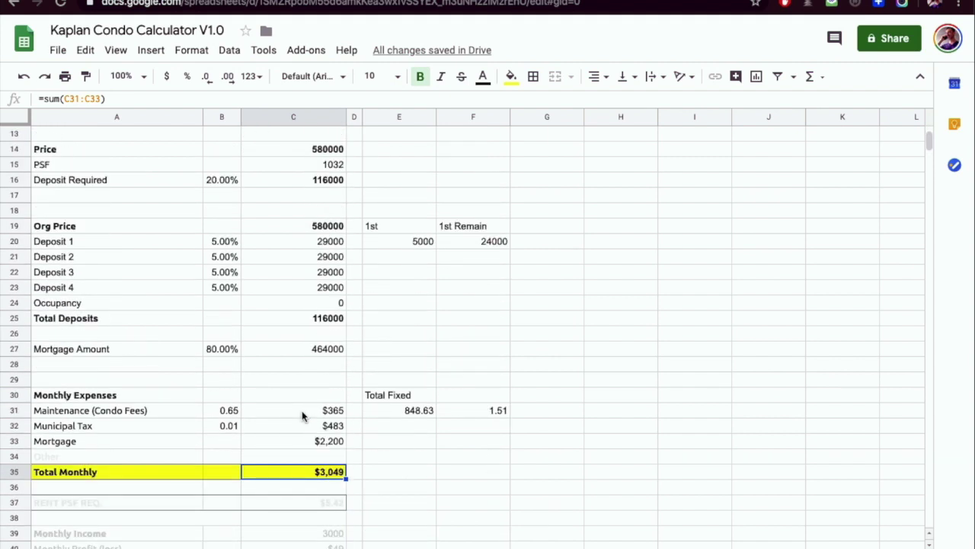
{"action": "scroll", "coordinate": [302, 415], "scroll_direction": "up", "scroll_amount": 3}
{"action": "left_click", "coordinate": [300, 287]}
{"action": "scroll", "coordinate": [290, 415], "scroll_direction": "up", "scroll_amount": 1}
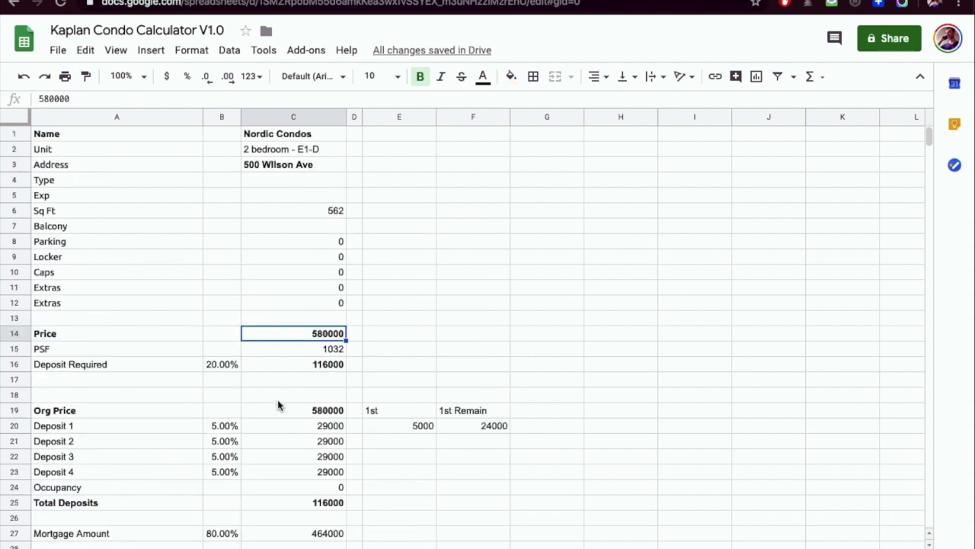
{"action": "left_click", "coordinate": [543, 168]}
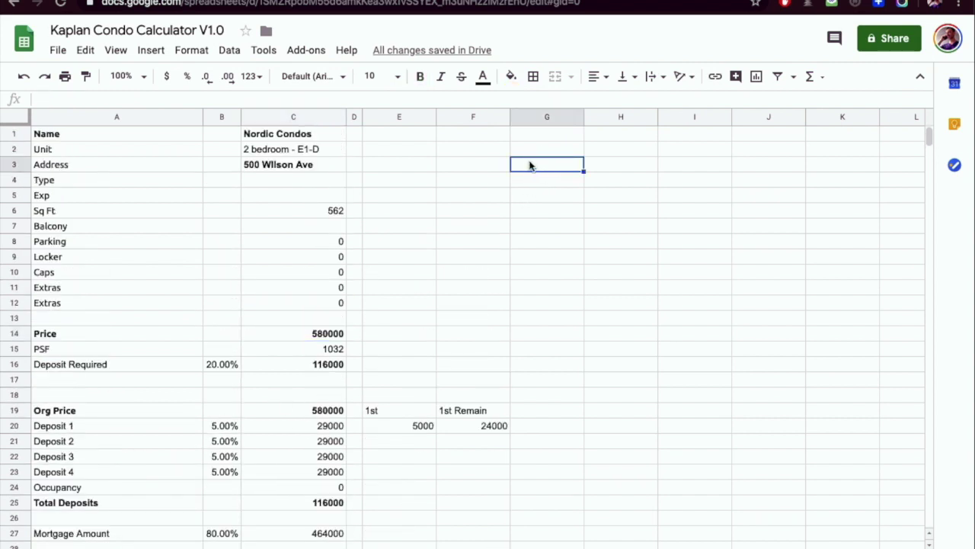
{"action": "type", "text": "Pay 580,000"}
{"action": "key", "text": "Return"}
{"action": "type", "text": "Deposit $116,000"}
{"action": "key", "text": "Return"}
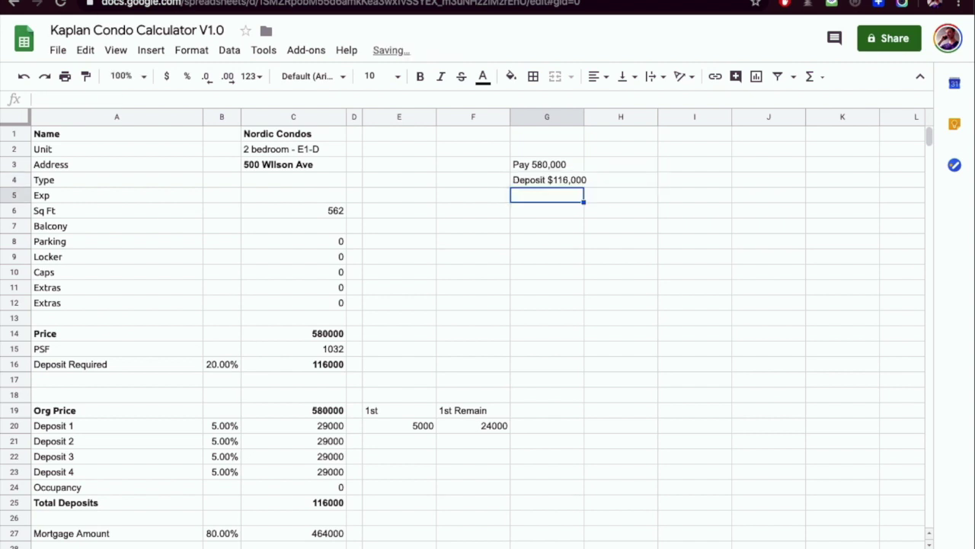
- Add the note "Closing Costs - Cash (not incl)" in G5
{"action": "type", "text": "cC1"}
{"action": "key", "text": "BackSpace"}
{"action": "key", "text": "BackSpace"}
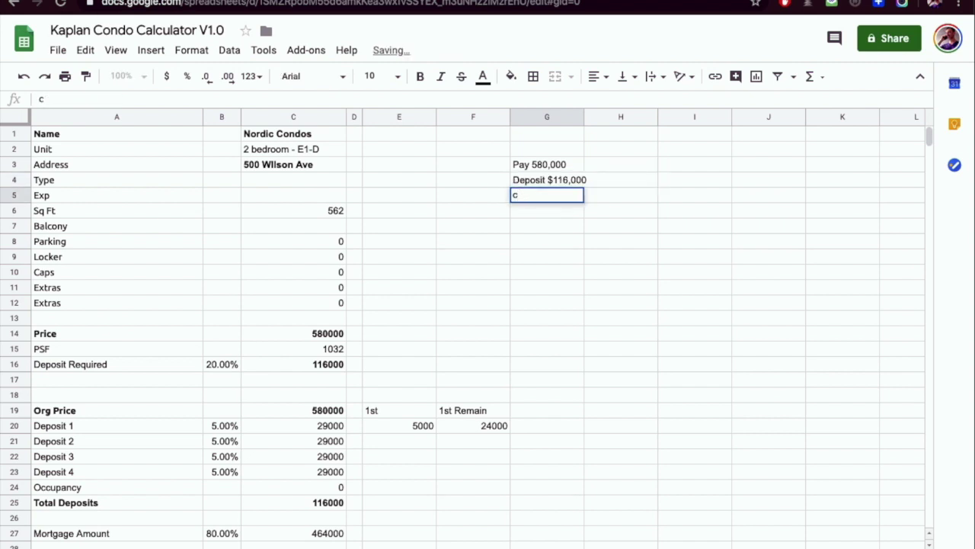
{"action": "key", "text": "BackSpace"}
{"action": "type", "text": "Closing Costs - "}
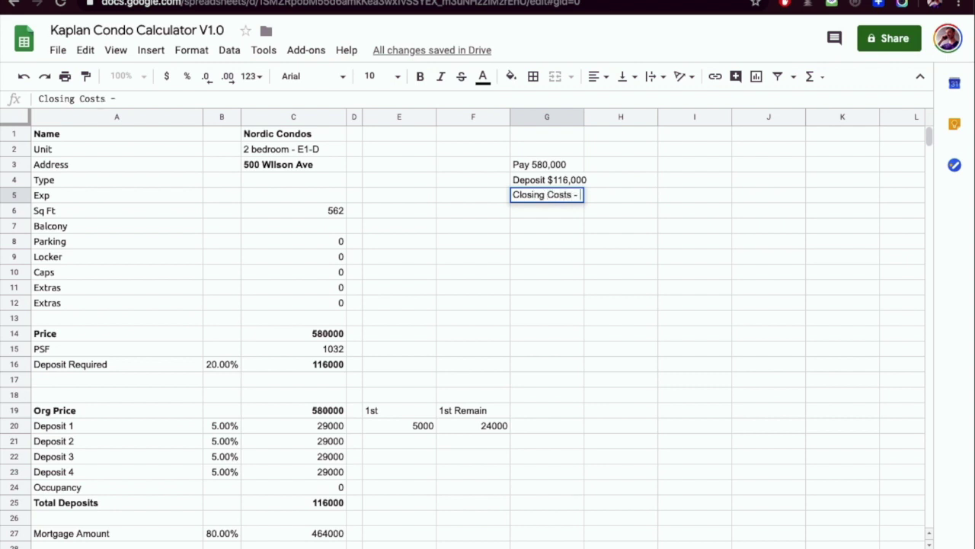
{"action": "type", "text": "Cash (not incl"}
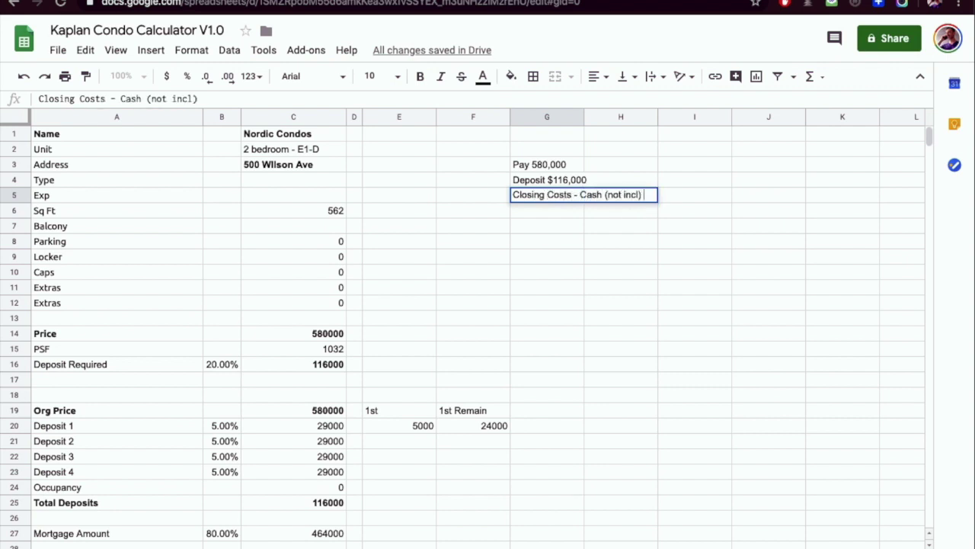
{"action": "key", "text": "Return"}
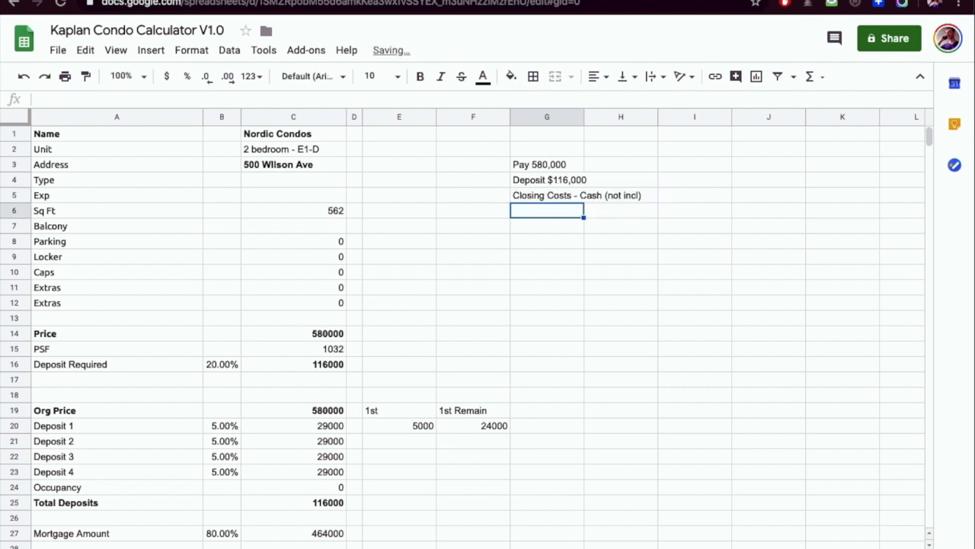
- Add the notes "Monthly Expense 3000/mo" in G6 and "Monthly Rent 3000/mo." in G7
{"action": "type", "text": "Monthly Expense "}
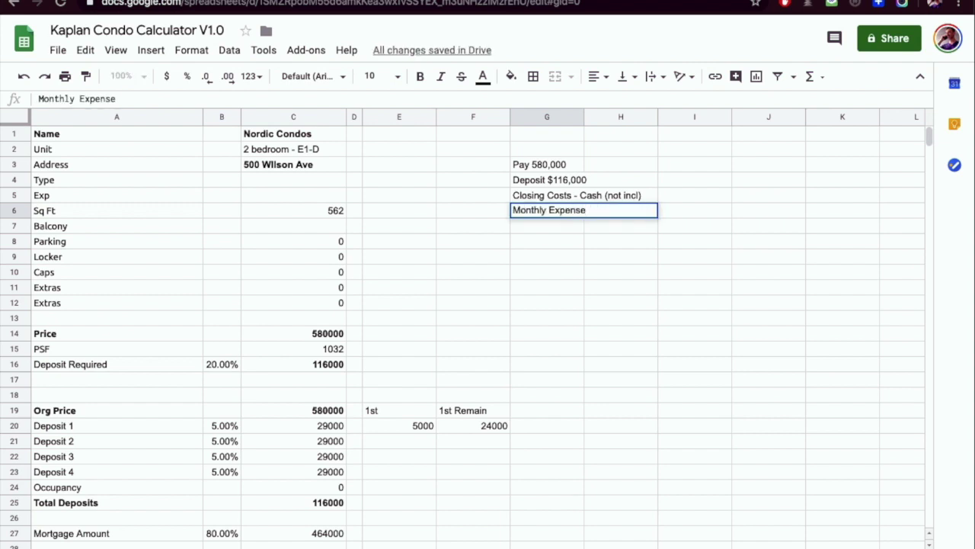
{"action": "type", "text": "3000/mo"}
{"action": "key", "text": "Return"}
{"action": "type", "text": "Monthly "}
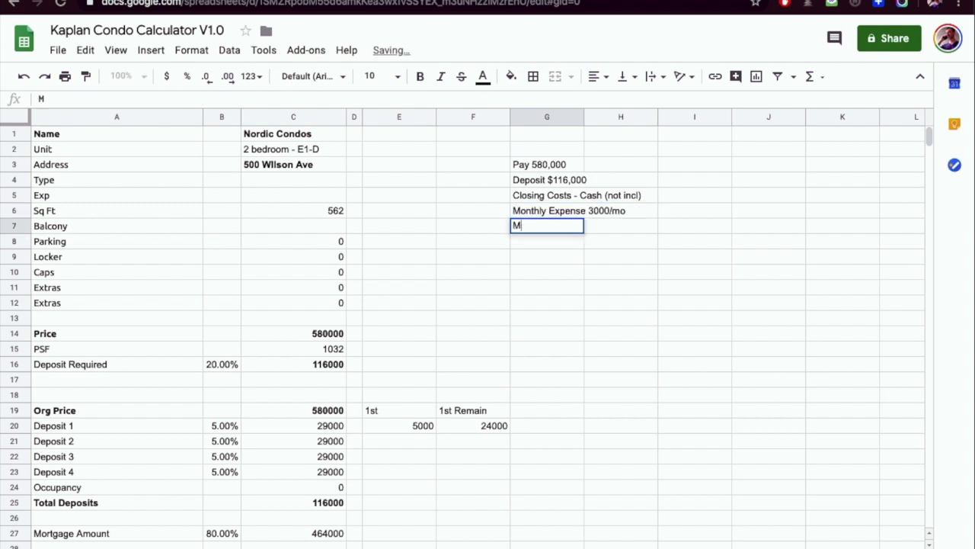
{"action": "type", "text": "Rent 3"}
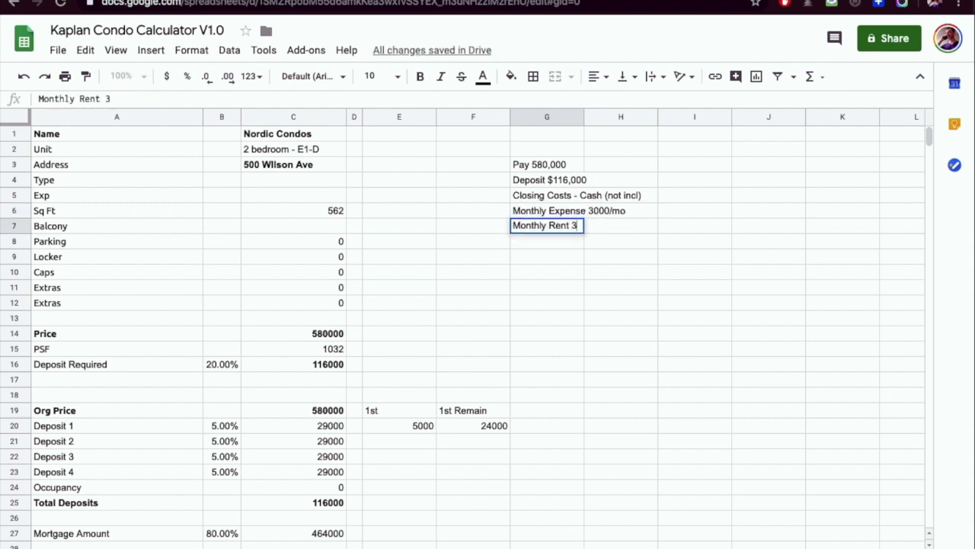
{"action": "type", "text": "000/mo."}
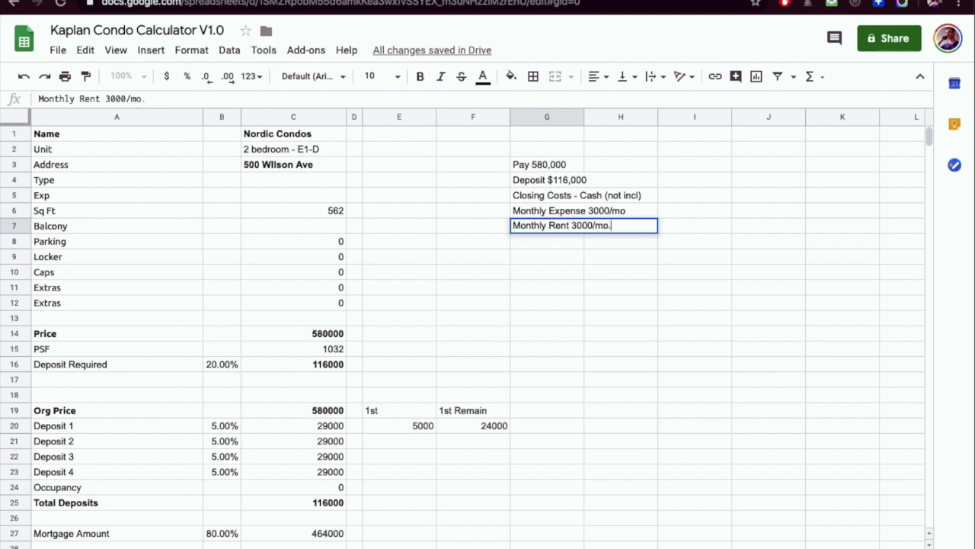
{"action": "key", "text": "Return"}
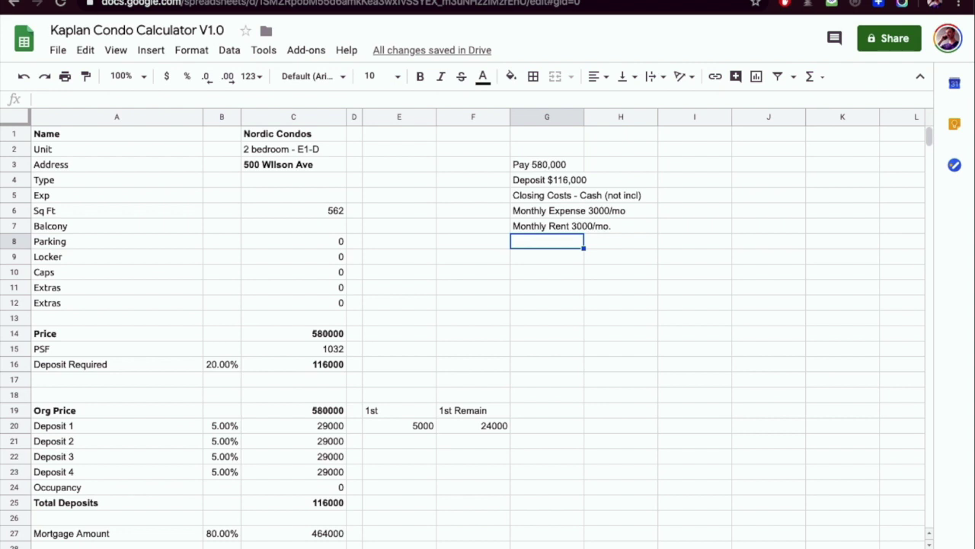
- Put an outer border around the summary notes in G3:H7
{"action": "left_click_drag", "start_coordinate": [542, 163], "coordinate": [612, 231]}
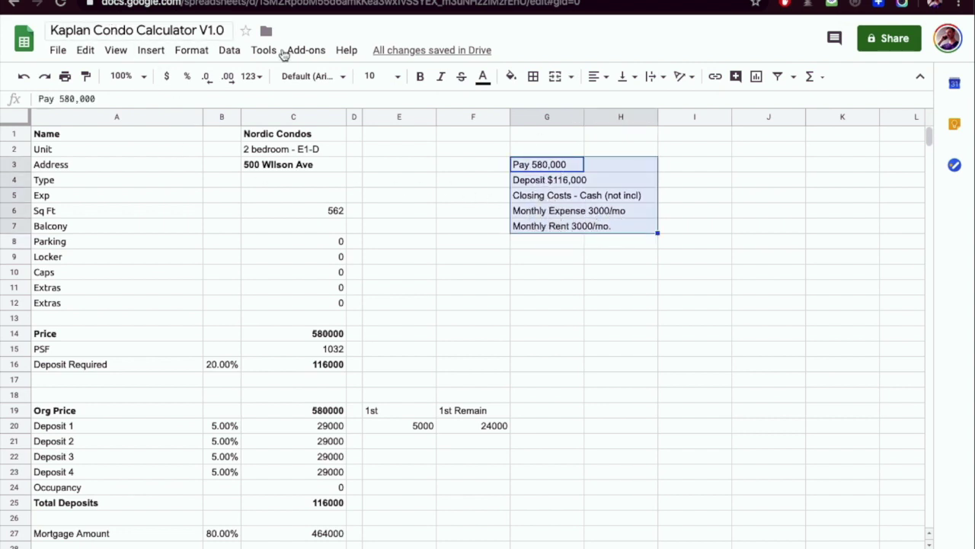
{"action": "left_click", "coordinate": [533, 76]}
{"action": "left_click", "coordinate": [618, 104]}
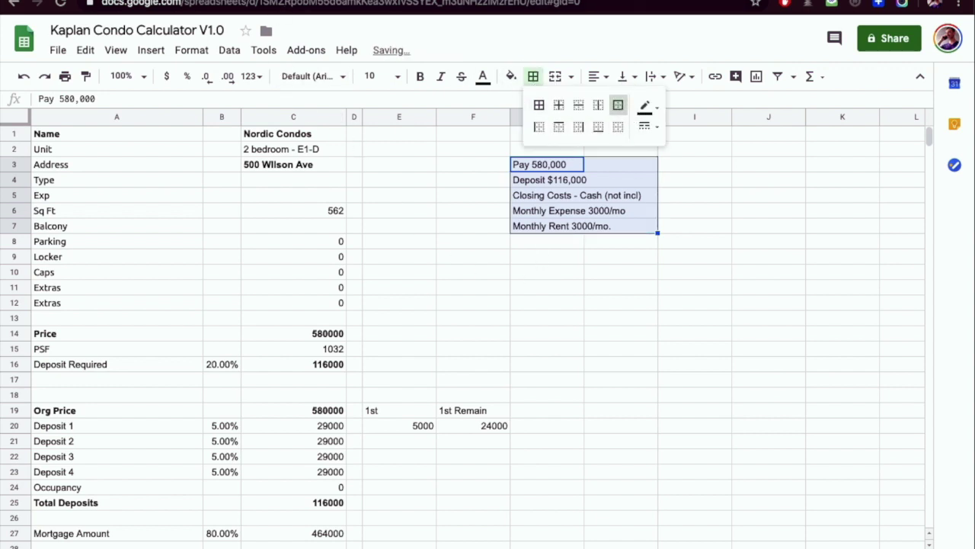
- Examine the 2 bedroom E1-D floor plan, including its room layout and listed living areas
{"action": "left_click", "coordinate": [518, 2]}
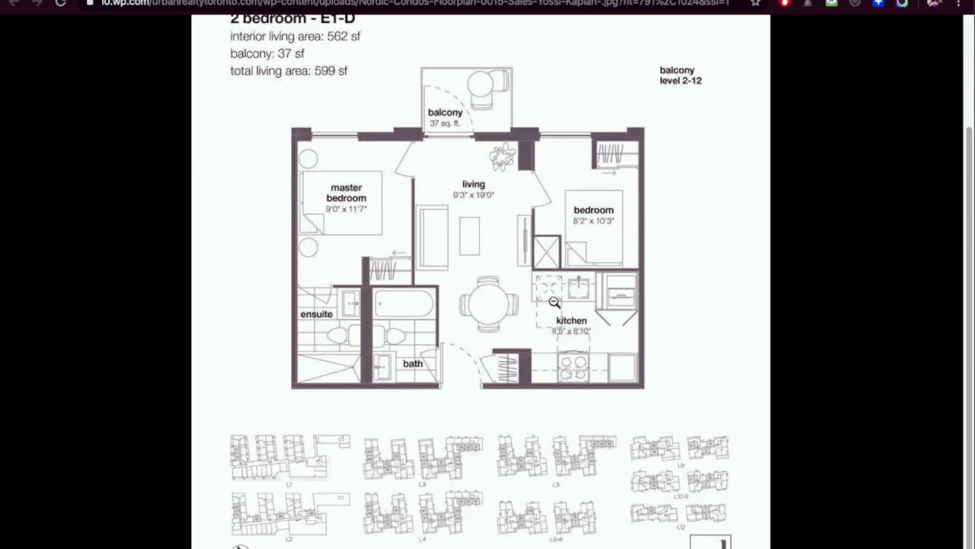
{"action": "scroll", "coordinate": [552, 302], "scroll_direction": "up", "scroll_amount": 1}
{"action": "scroll", "coordinate": [552, 301], "scroll_direction": "up", "scroll_amount": 2}
{"action": "scroll", "coordinate": [546, 311], "scroll_direction": "down", "scroll_amount": 3}
{"action": "scroll", "coordinate": [523, 335], "scroll_direction": "up", "scroll_amount": 3}
{"action": "scroll", "coordinate": [526, 329], "scroll_direction": "down", "scroll_amount": 3}
{"action": "scroll", "coordinate": [820, 380], "scroll_direction": "up", "scroll_amount": 2}
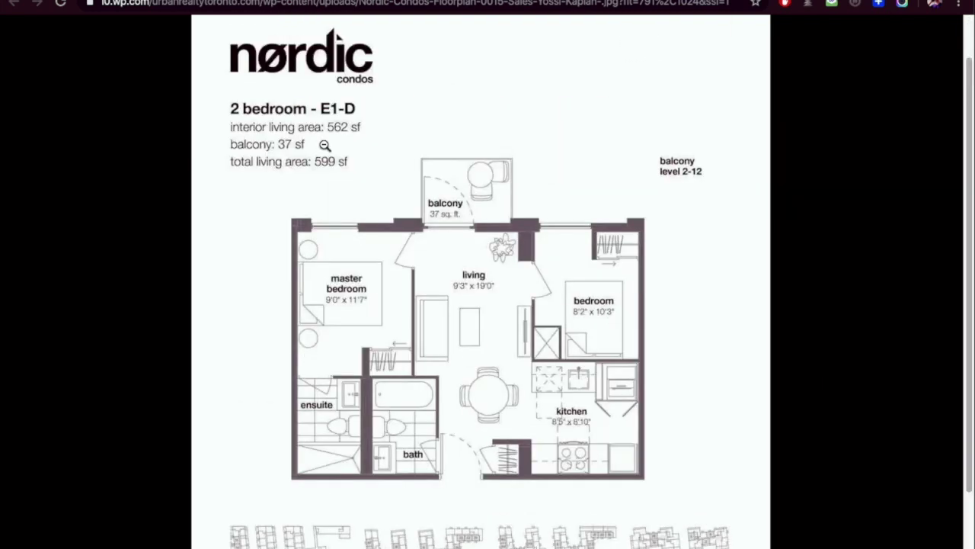
- Look through the "Nordic Condos: 3 Reasons to Invest" page, including its tenant details, renderings, location map and floor plans
{"action": "left_click", "coordinate": [381, 1]}
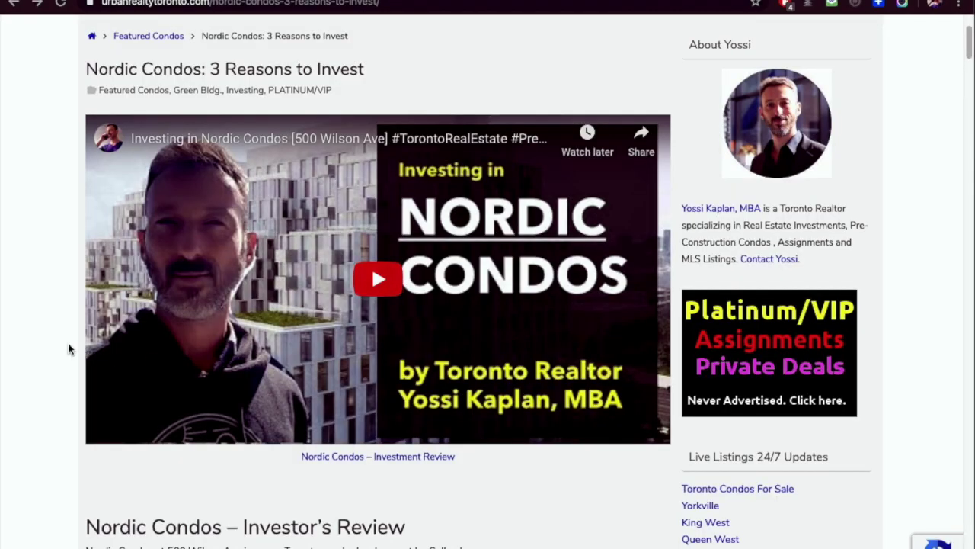
{"action": "scroll", "coordinate": [68, 347], "scroll_direction": "down", "scroll_amount": 1}
{"action": "scroll", "coordinate": [63, 345], "scroll_direction": "down", "scroll_amount": 20}
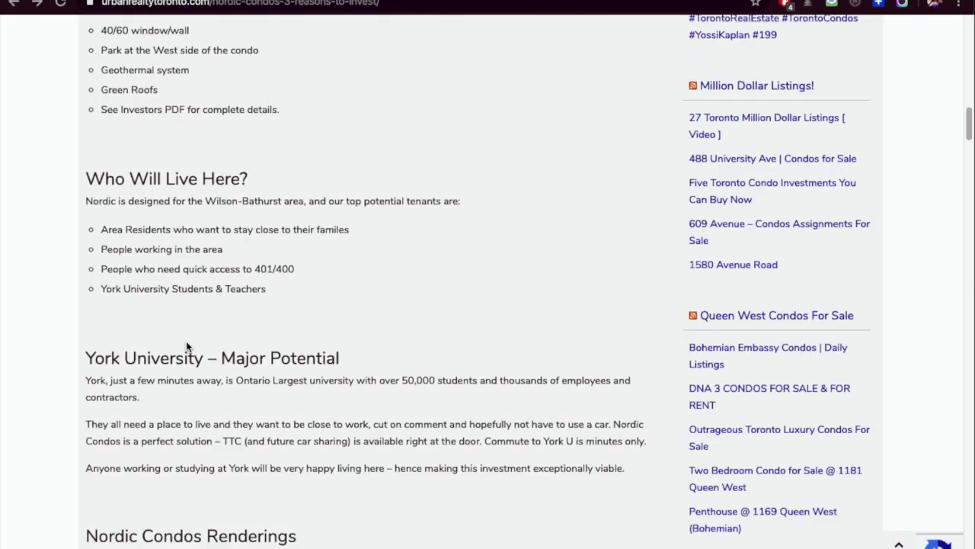
{"action": "scroll", "coordinate": [326, 347], "scroll_direction": "down", "scroll_amount": 15}
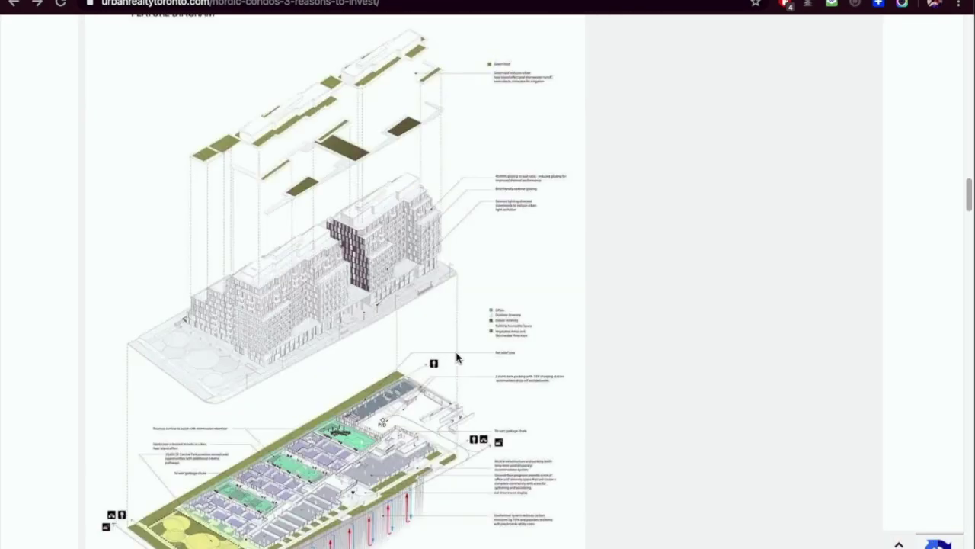
{"action": "scroll", "coordinate": [455, 357], "scroll_direction": "down", "scroll_amount": 10}
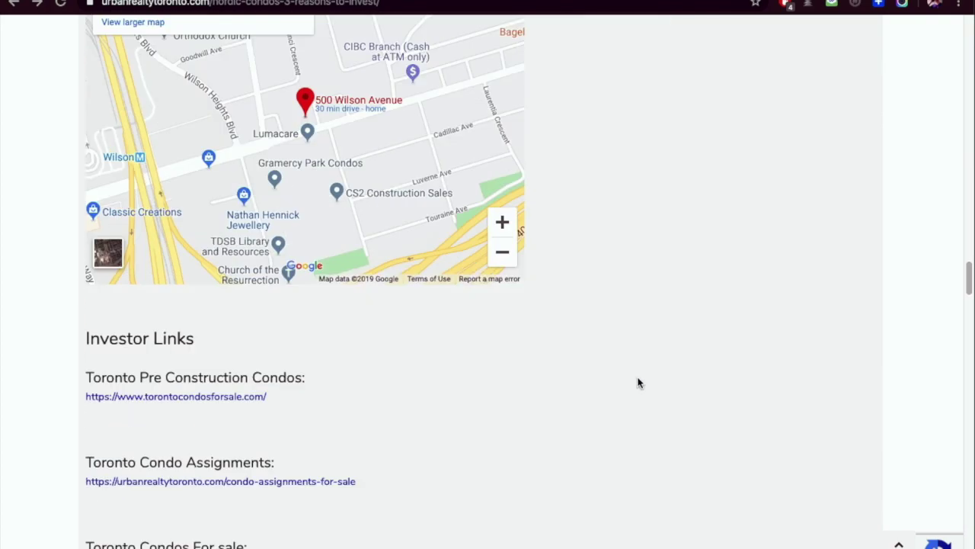
{"action": "scroll", "coordinate": [639, 384], "scroll_direction": "down", "scroll_amount": 12}
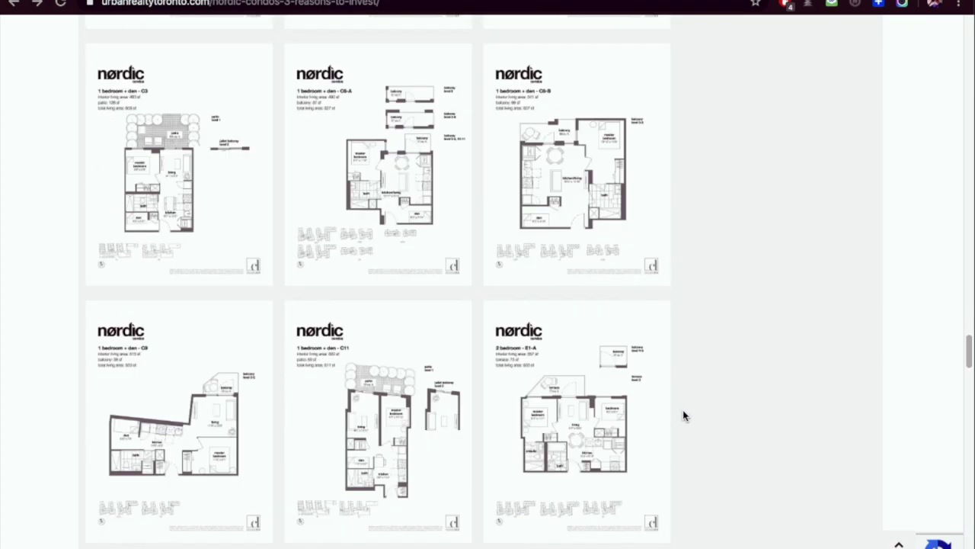
{"action": "scroll", "coordinate": [680, 415], "scroll_direction": "down", "scroll_amount": 14}
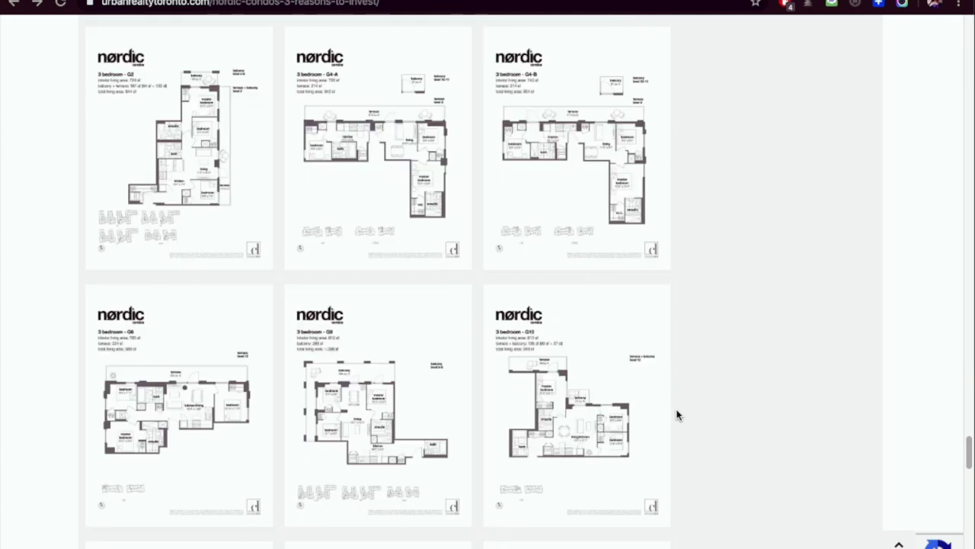
{"action": "scroll", "coordinate": [672, 414], "scroll_direction": "down", "scroll_amount": 7}
{"action": "scroll", "coordinate": [675, 415], "scroll_direction": "up", "scroll_amount": 15}
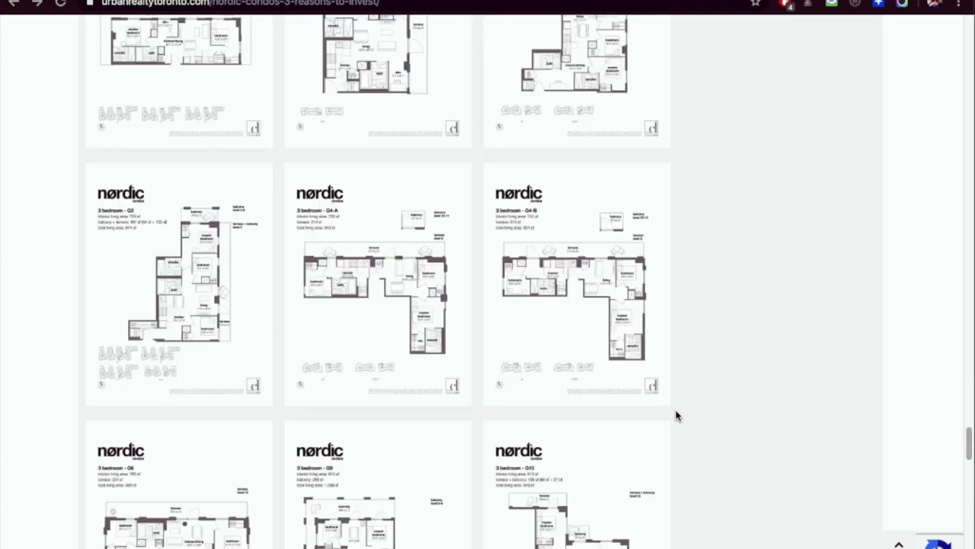
{"action": "scroll", "coordinate": [676, 416], "scroll_direction": "up", "scroll_amount": 15}
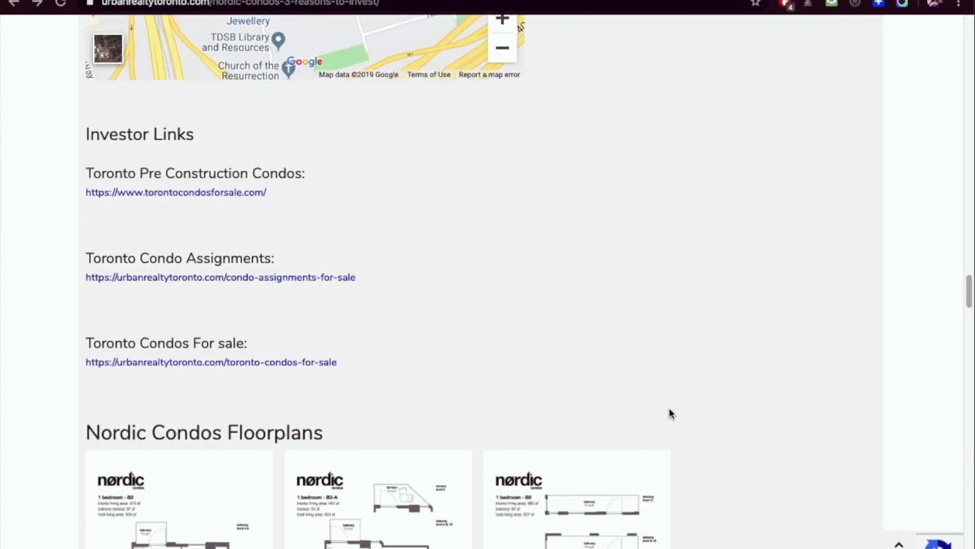
{"action": "scroll", "coordinate": [668, 407], "scroll_direction": "up", "scroll_amount": 15}
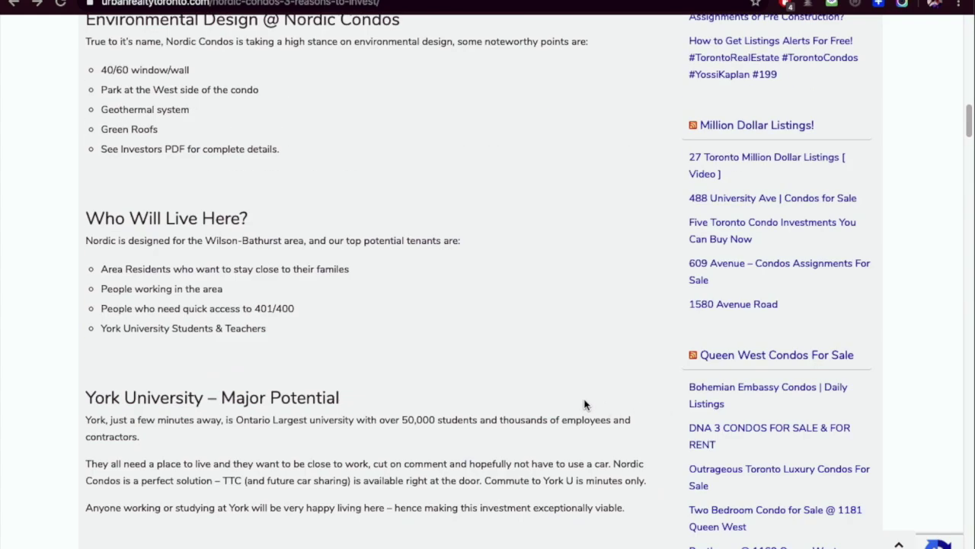
{"action": "scroll", "coordinate": [555, 396], "scroll_direction": "down", "scroll_amount": 10}
{"action": "scroll", "coordinate": [550, 393], "scroll_direction": "up", "scroll_amount": 15}
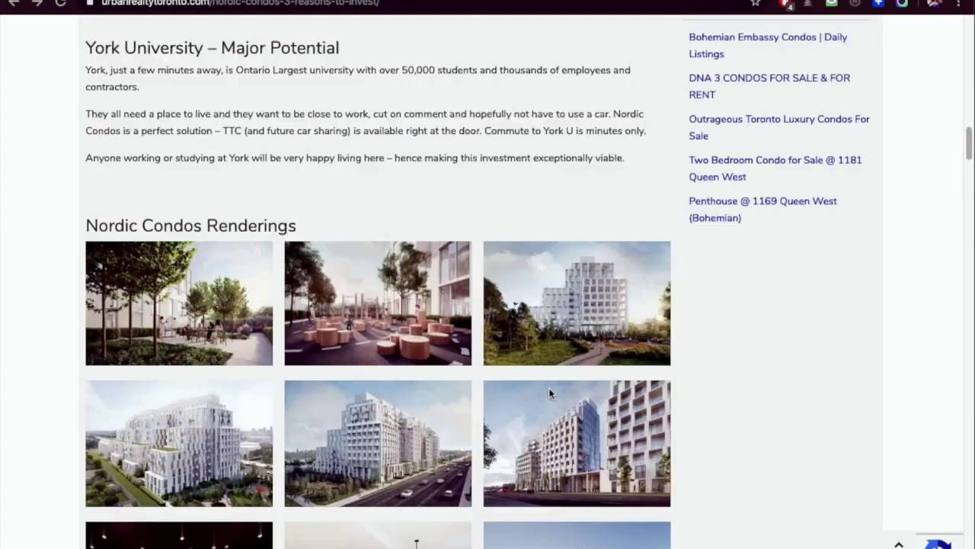
{"action": "scroll", "coordinate": [550, 393], "scroll_direction": "up", "scroll_amount": 10}
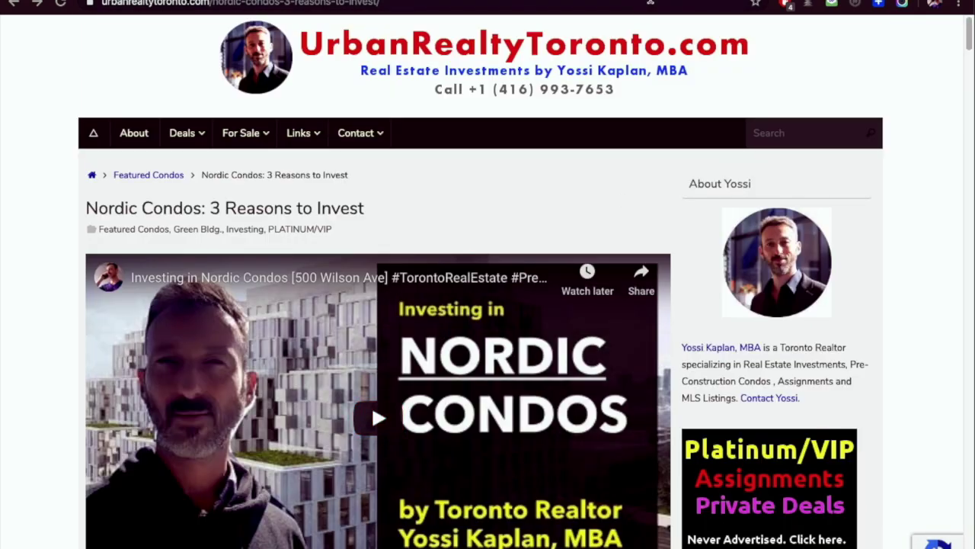
- Reapply the outer border to G3:H7 in the condo calculator and deselect the notes
{"action": "left_click", "coordinate": [712, 0]}
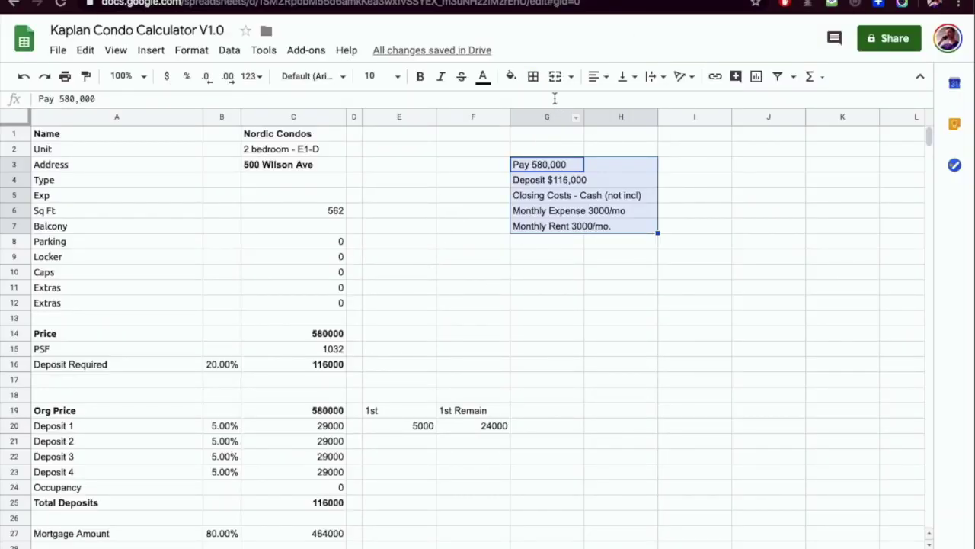
{"action": "left_click", "coordinate": [533, 76]}
{"action": "left_click", "coordinate": [618, 105]}
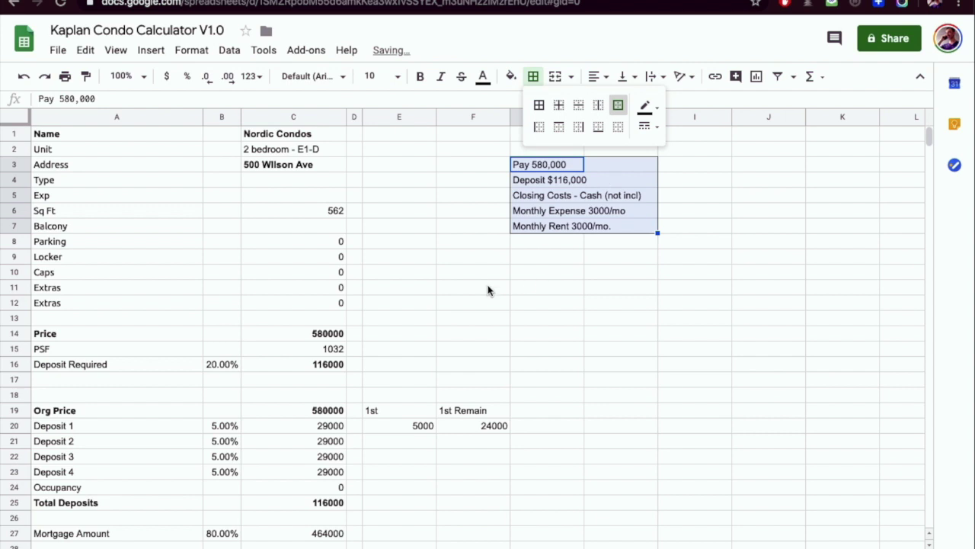
{"action": "left_click", "coordinate": [411, 350]}
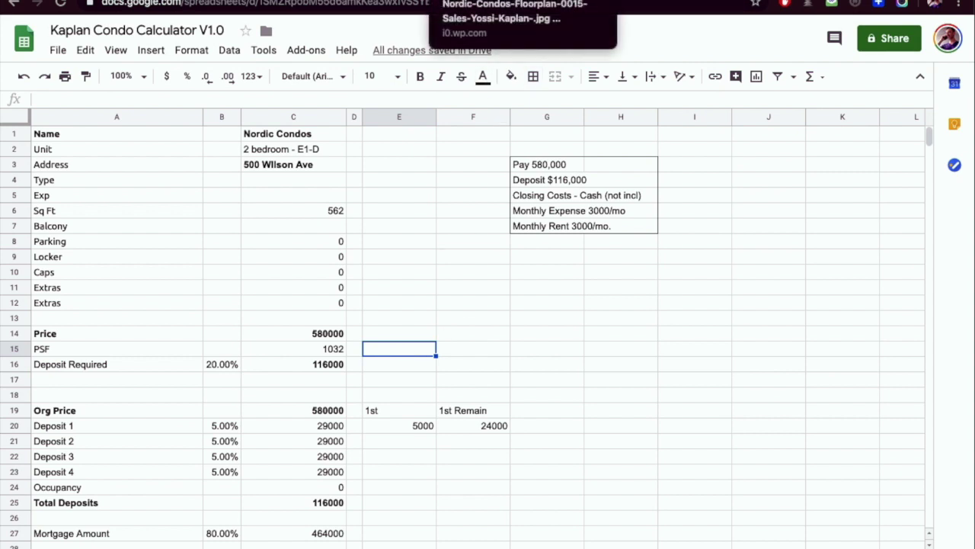
- View the E1-D floor plan again and bring up the "Will This Condo Break EVEN..?" cover image
{"action": "left_click", "coordinate": [470, 1]}
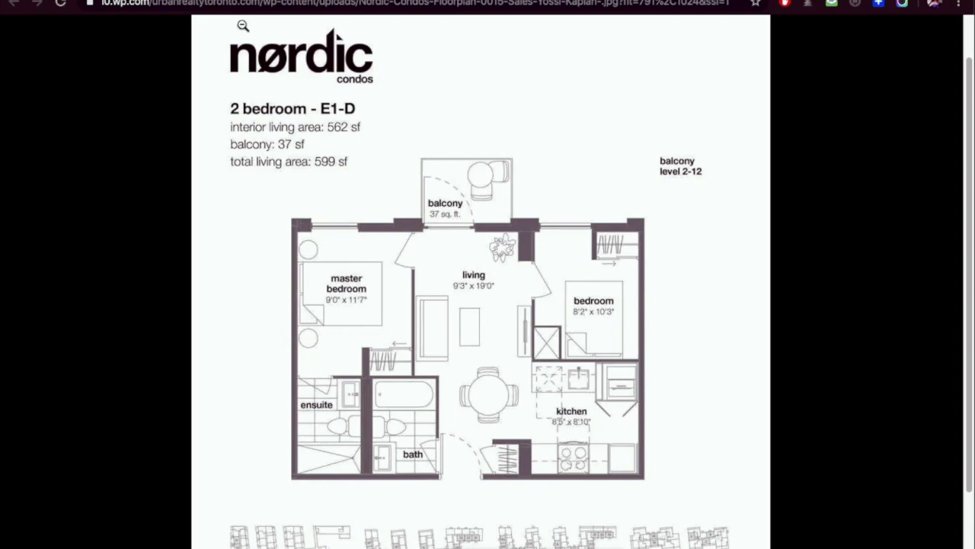
{"action": "left_click", "coordinate": [123, 1]}
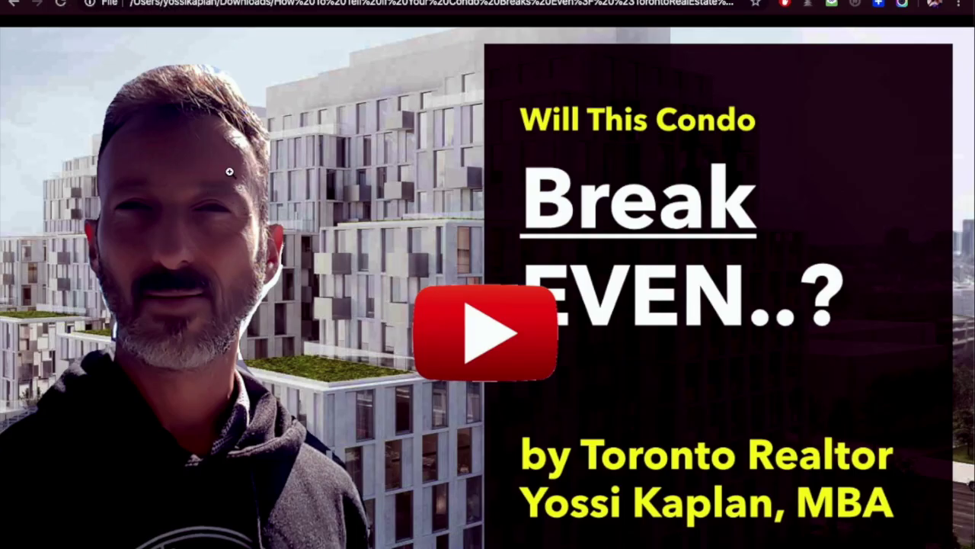